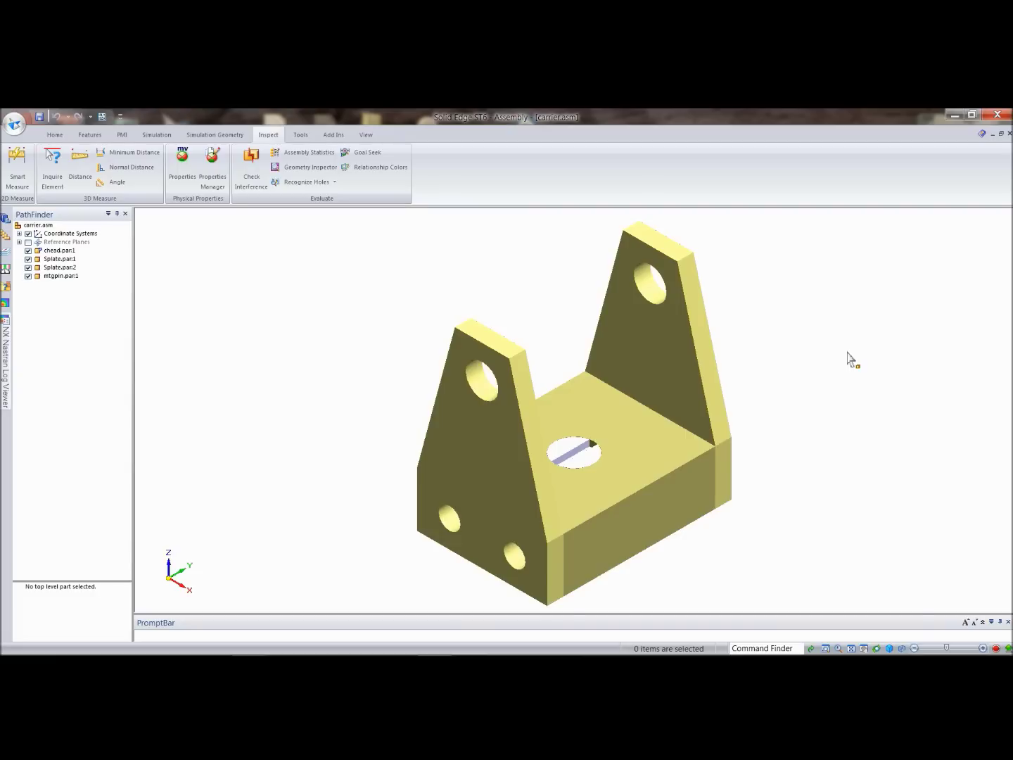
- View the Parts Library and YouTube panes, and close the YouTube pane
click(57, 135)
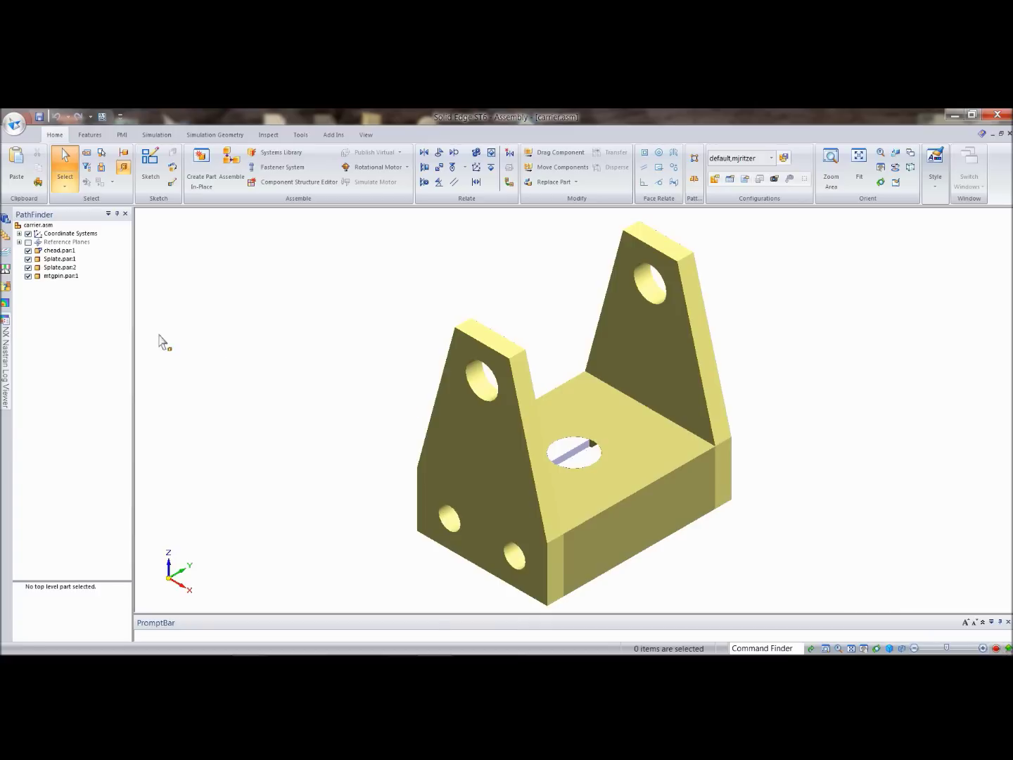
click(5, 232)
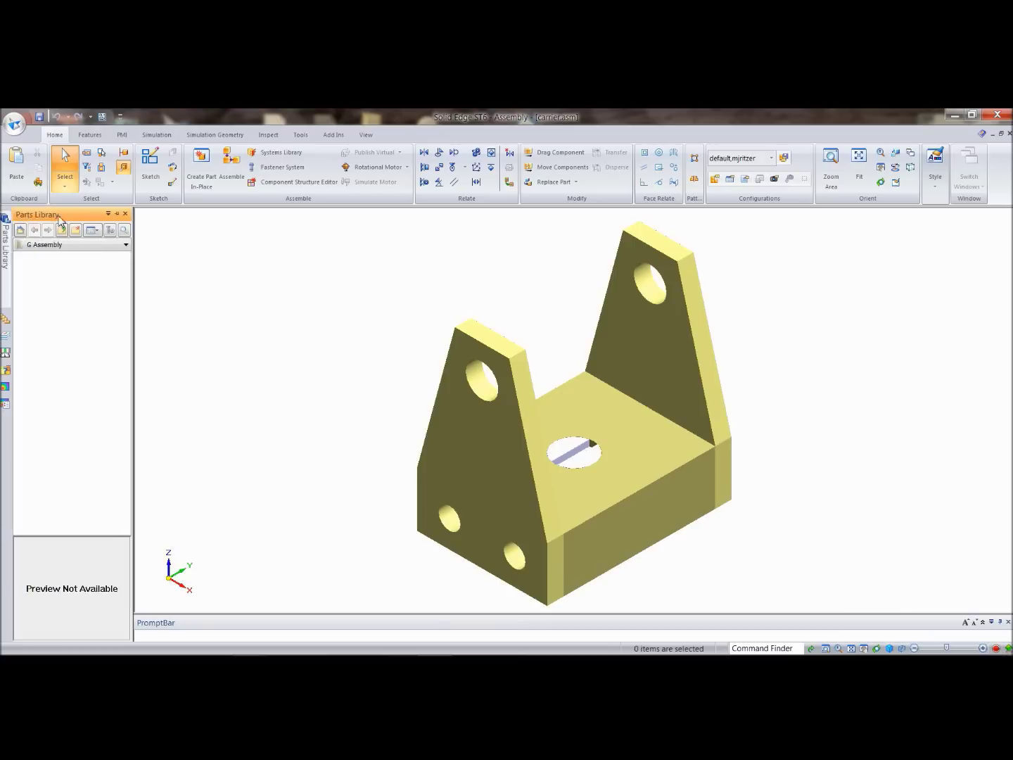
click(108, 213)
click(149, 390)
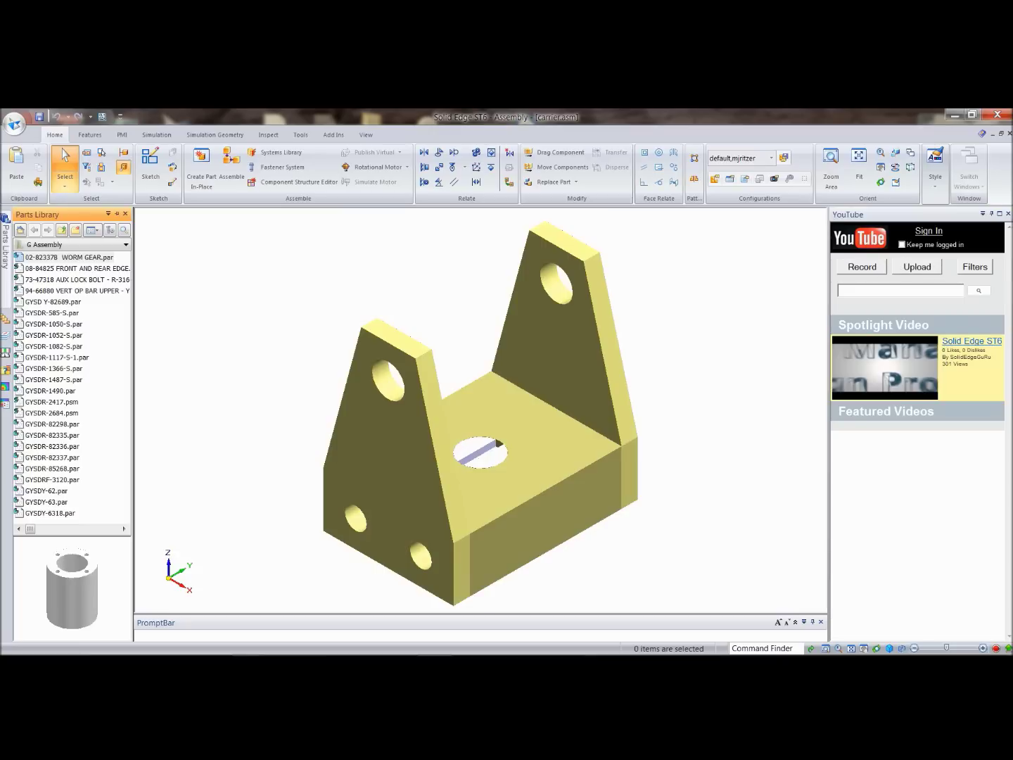
click(1009, 213)
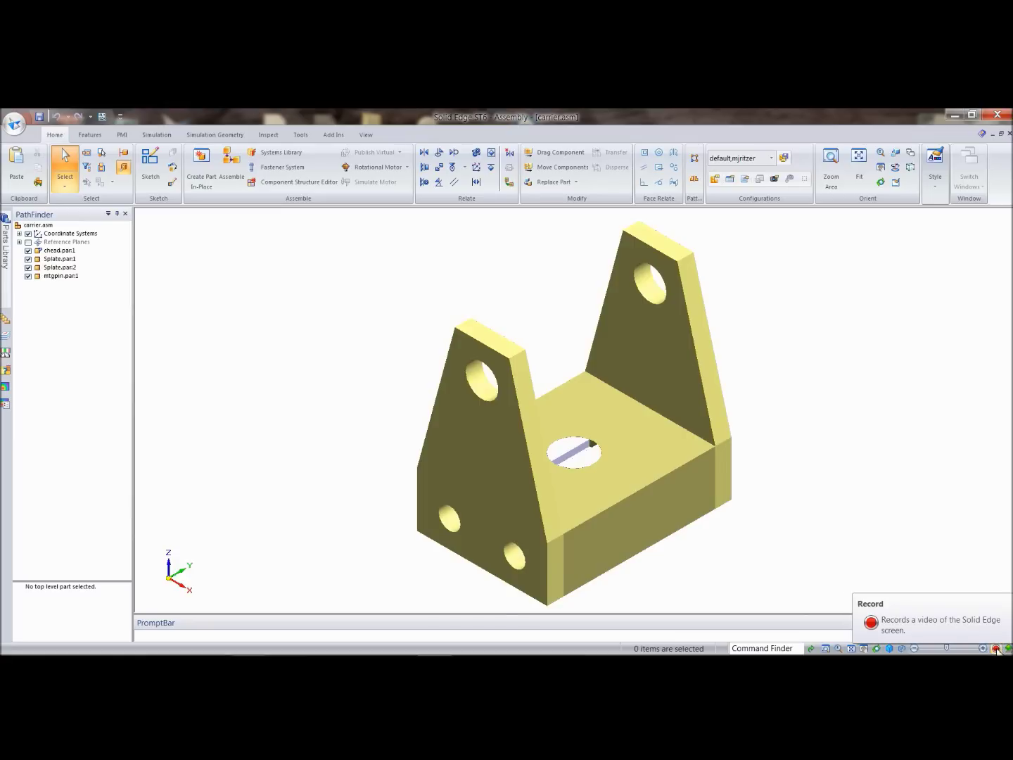
- View the options for recording a video and uploading it to YouTube, and cancel both without recording or uploading
click(996, 648)
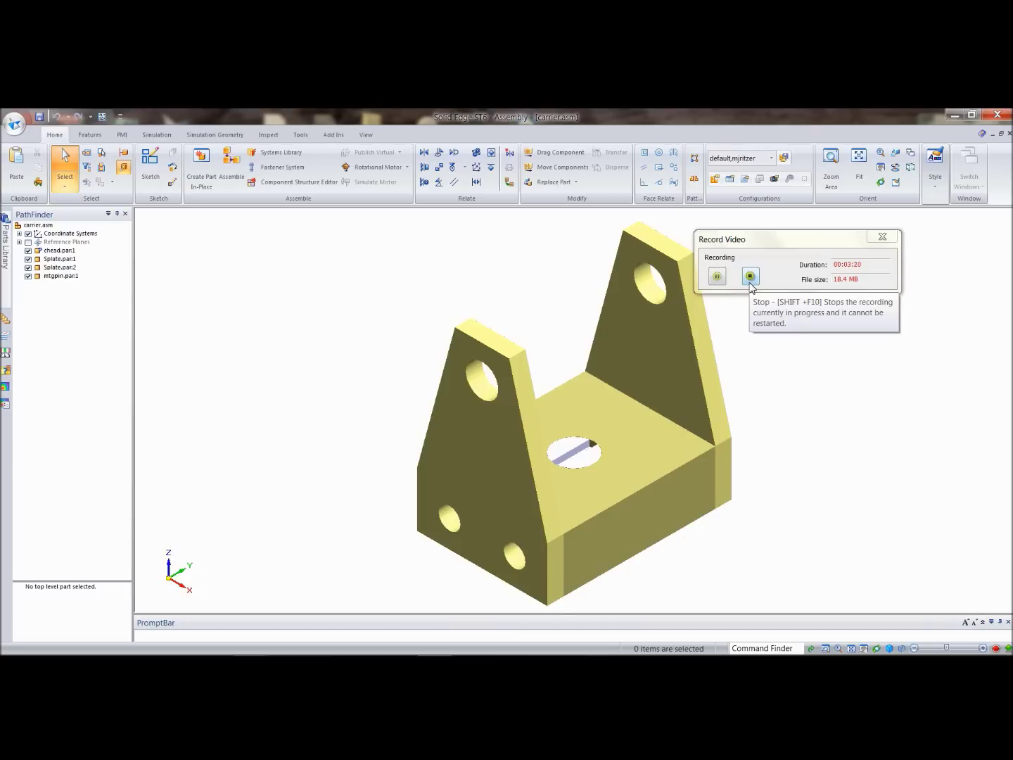
click(881, 238)
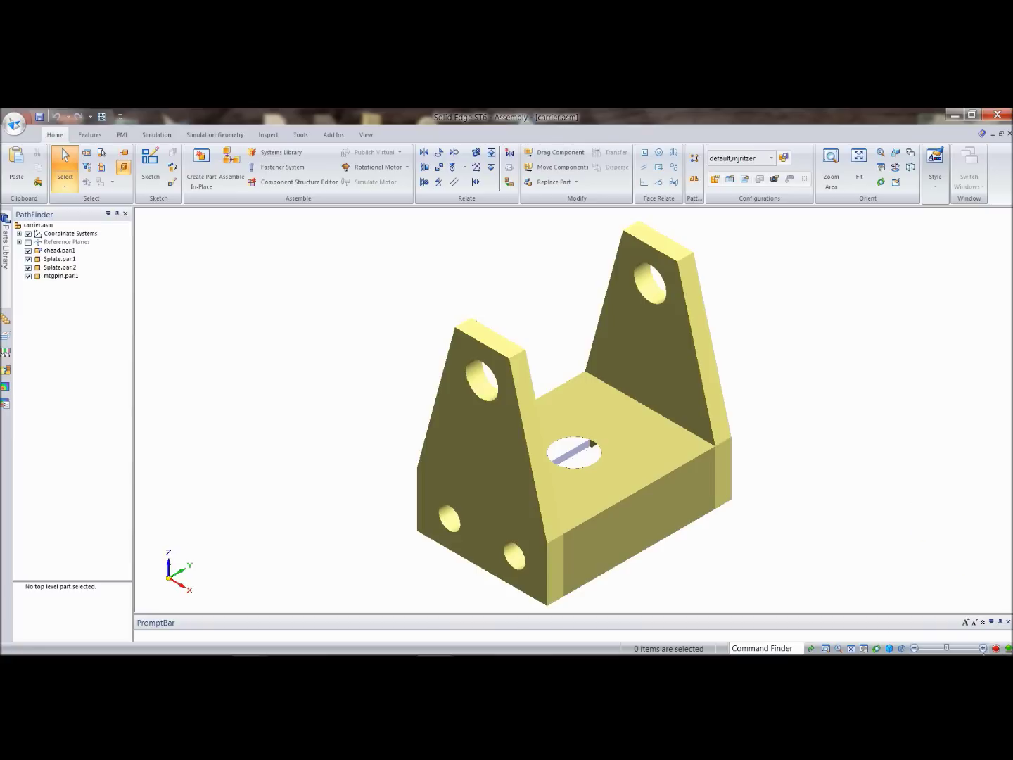
click(978, 642)
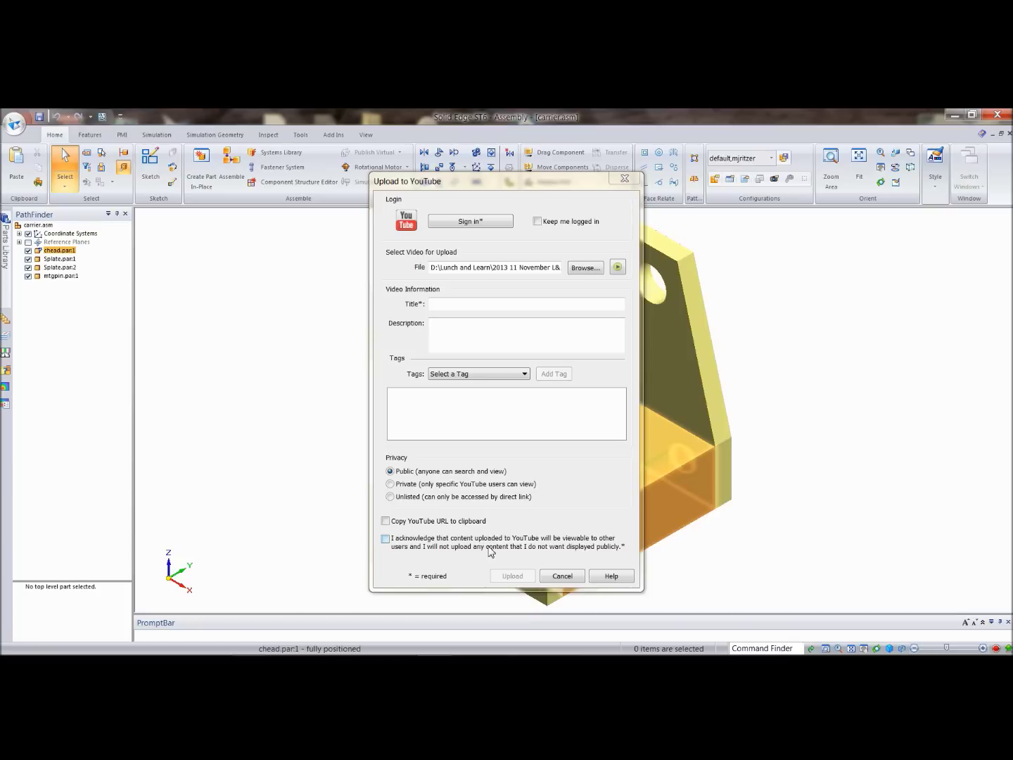
click(563, 580)
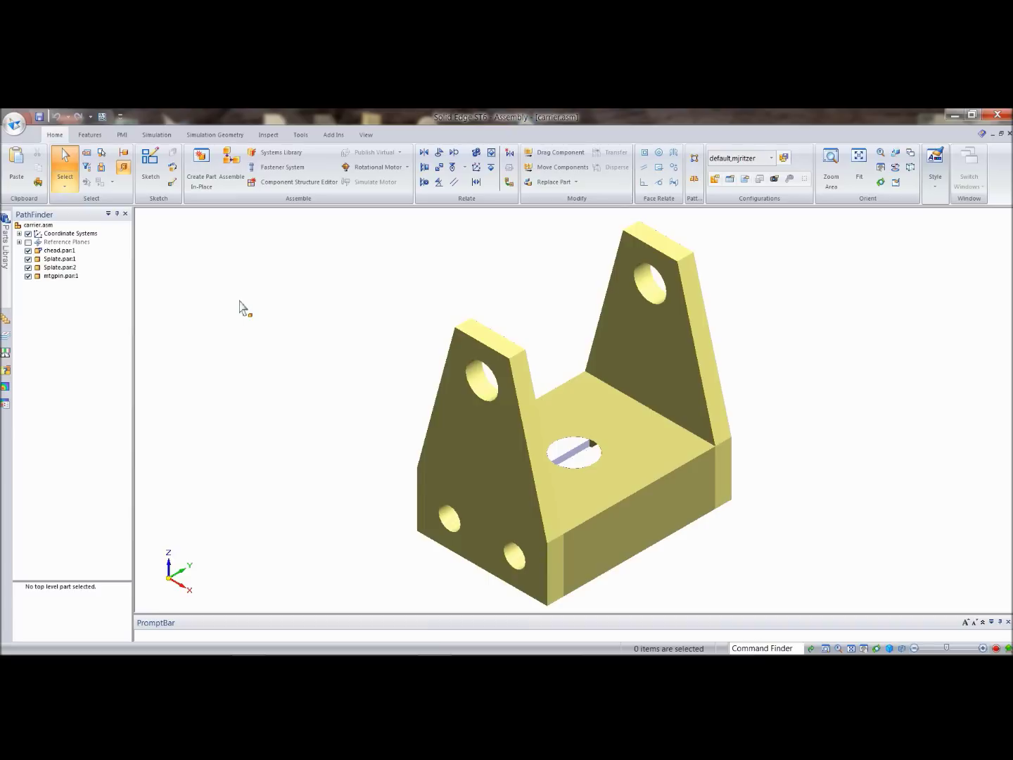
- Apply the Some Assistance theme to the user interface
click(120, 117)
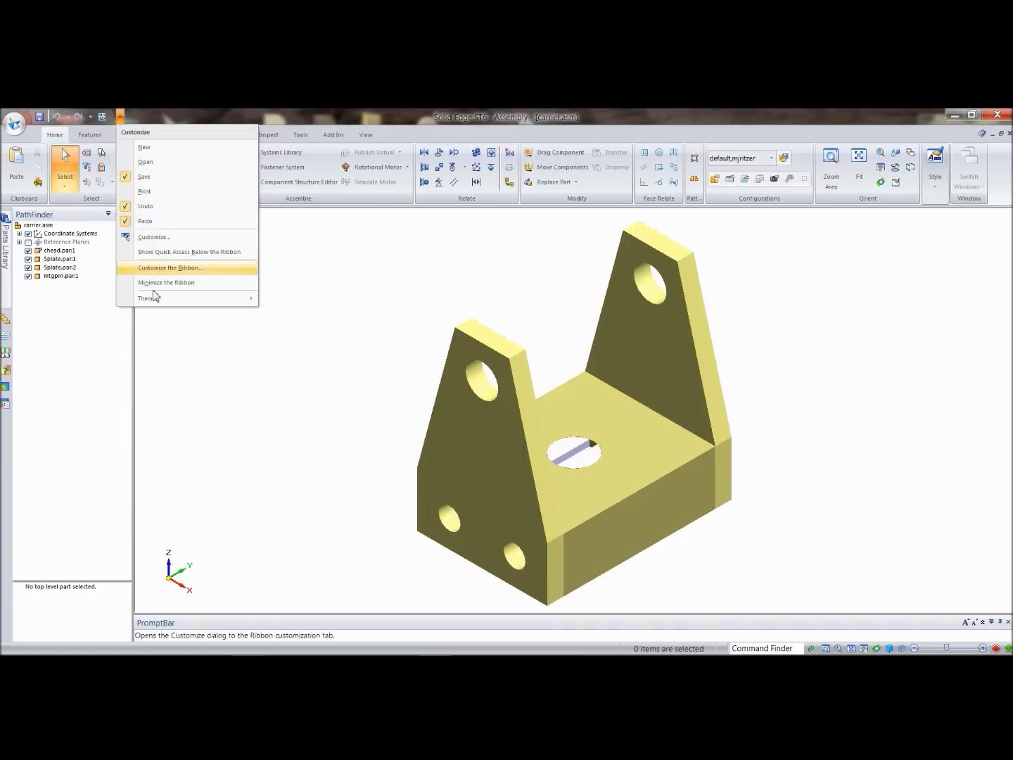
mouse_move(158, 300)
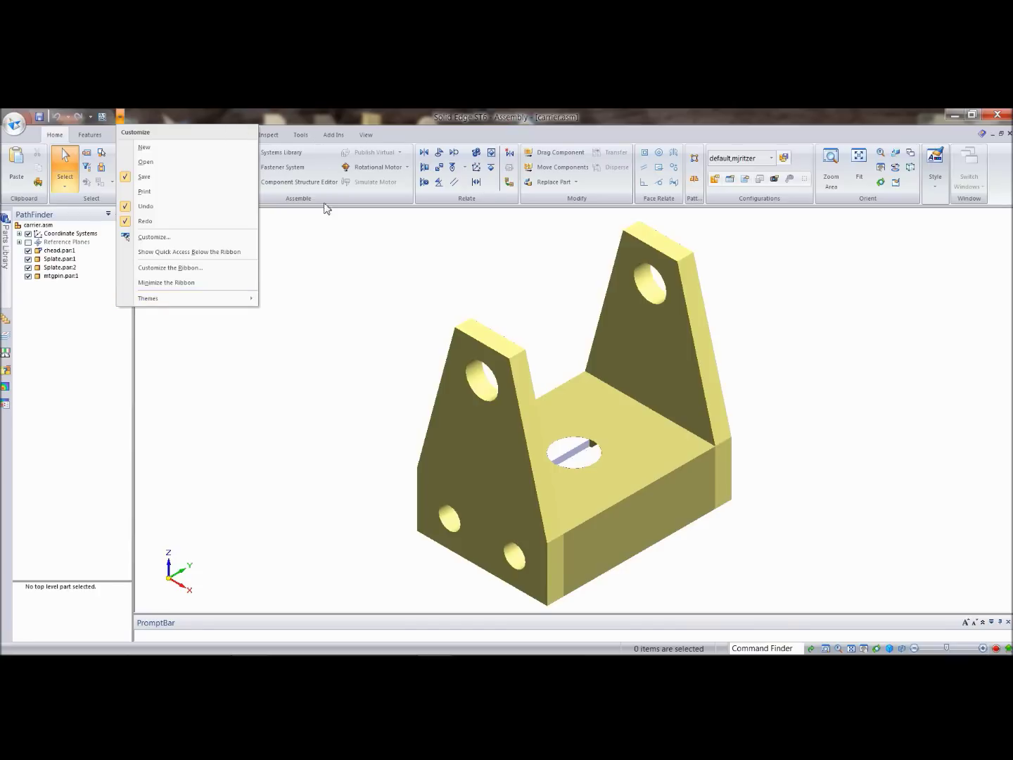
mouse_move(191, 302)
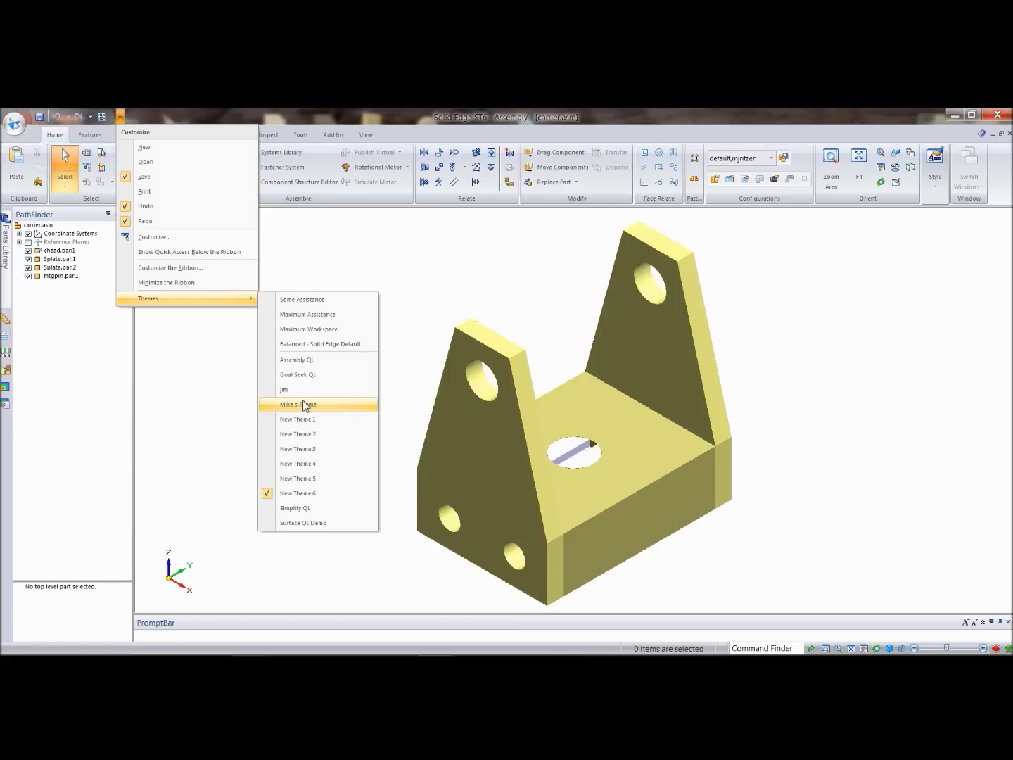
click(313, 303)
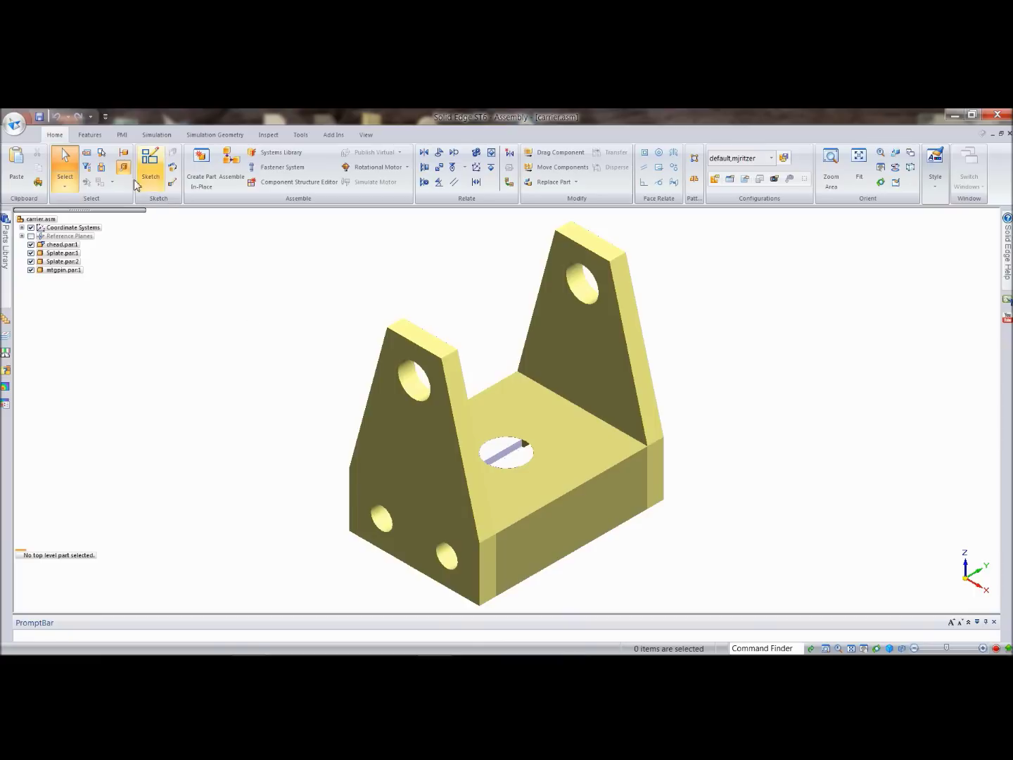
- Switch the user interface theme back to New Theme 6
click(107, 121)
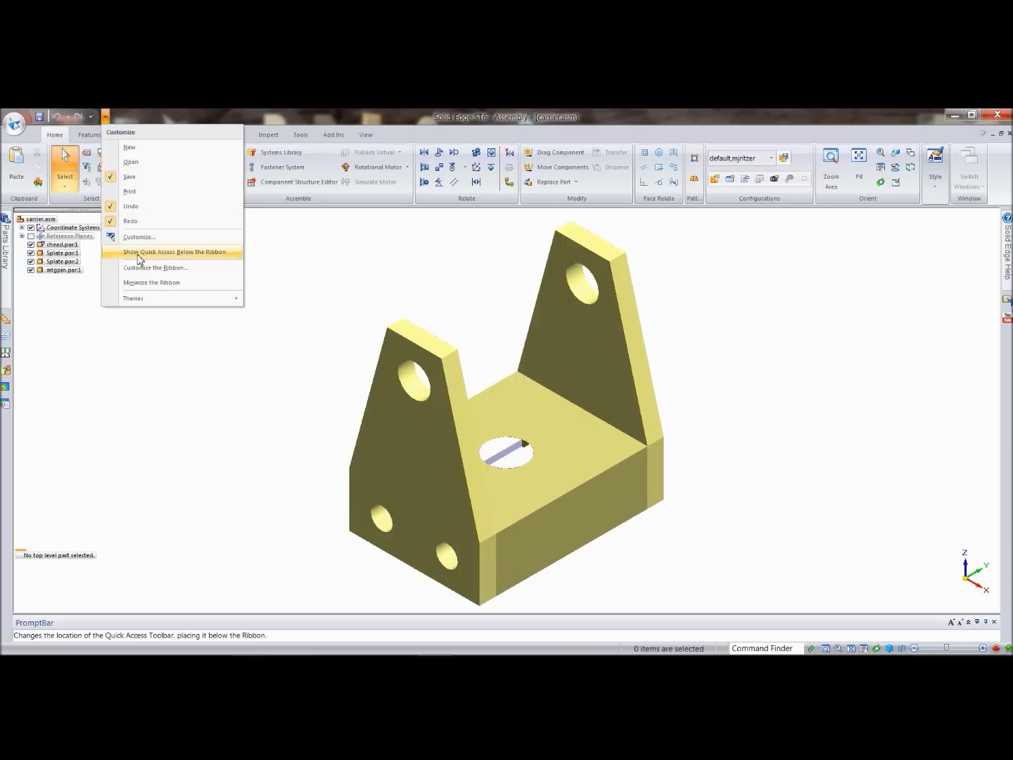
mouse_move(166, 306)
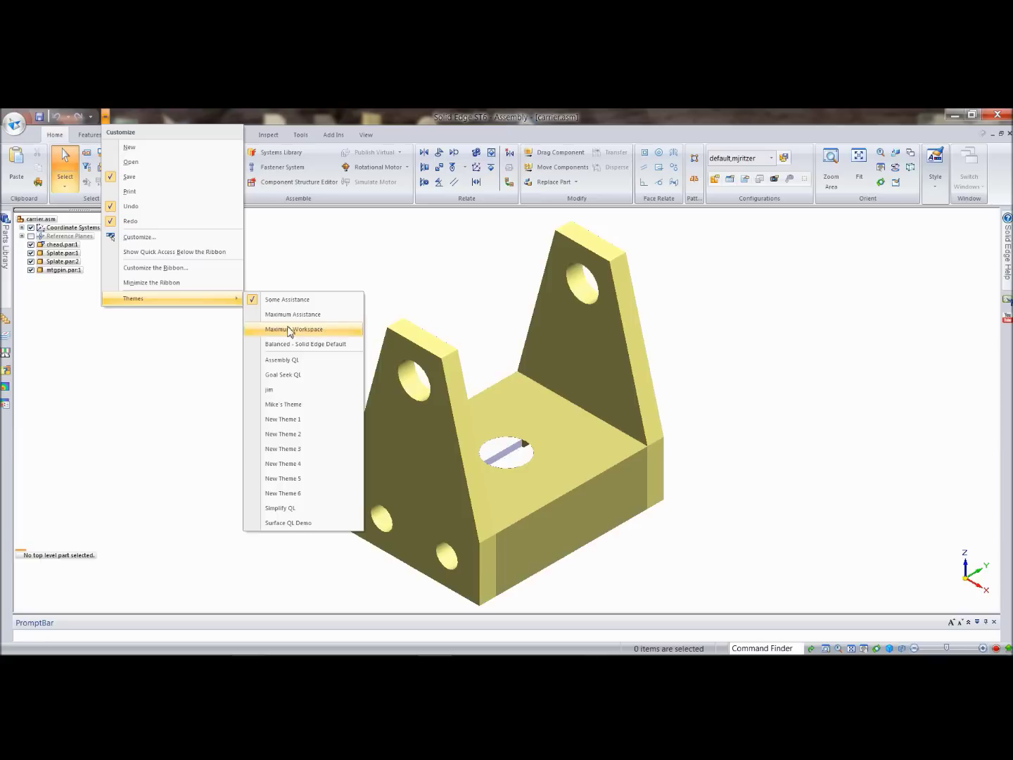
click(289, 493)
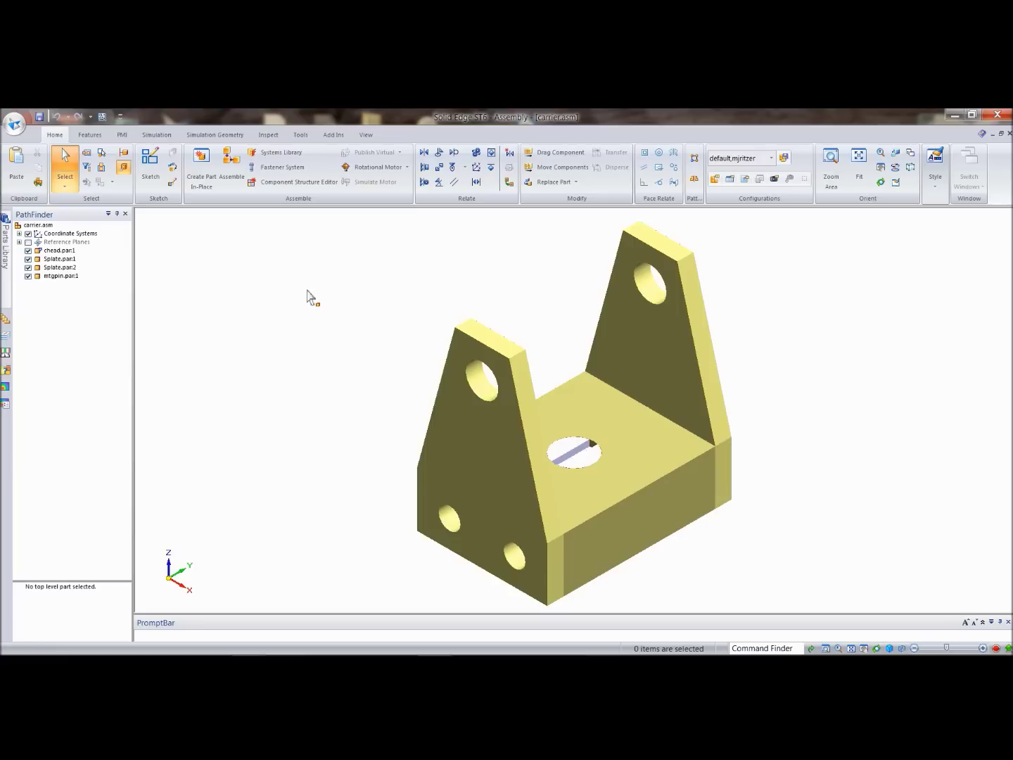
- Select the side plate Splate.par:1, reorient its steering wheel plane several times, and clear the selection
click(676, 346)
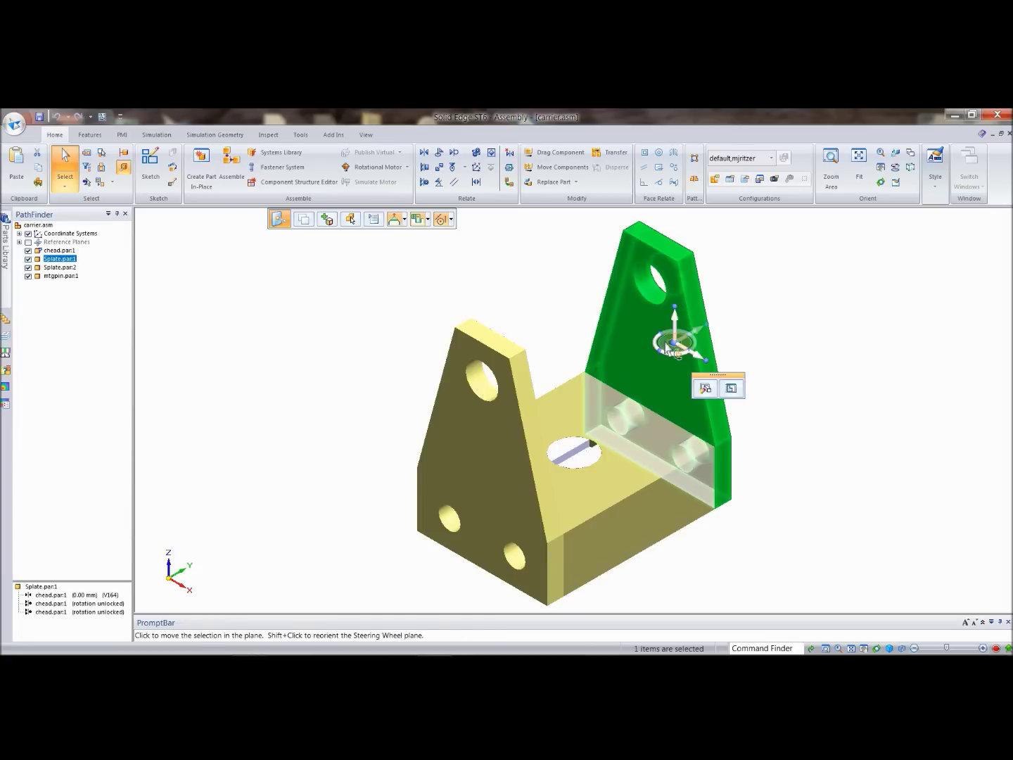
shift+click(668, 346)
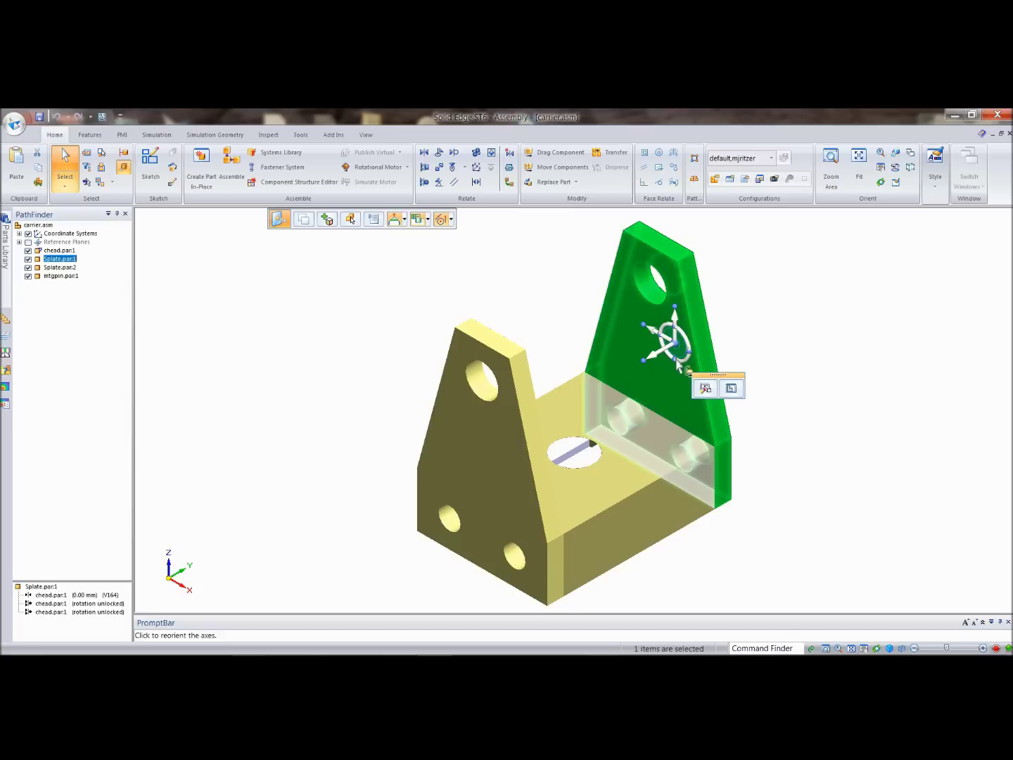
shift+click(681, 354)
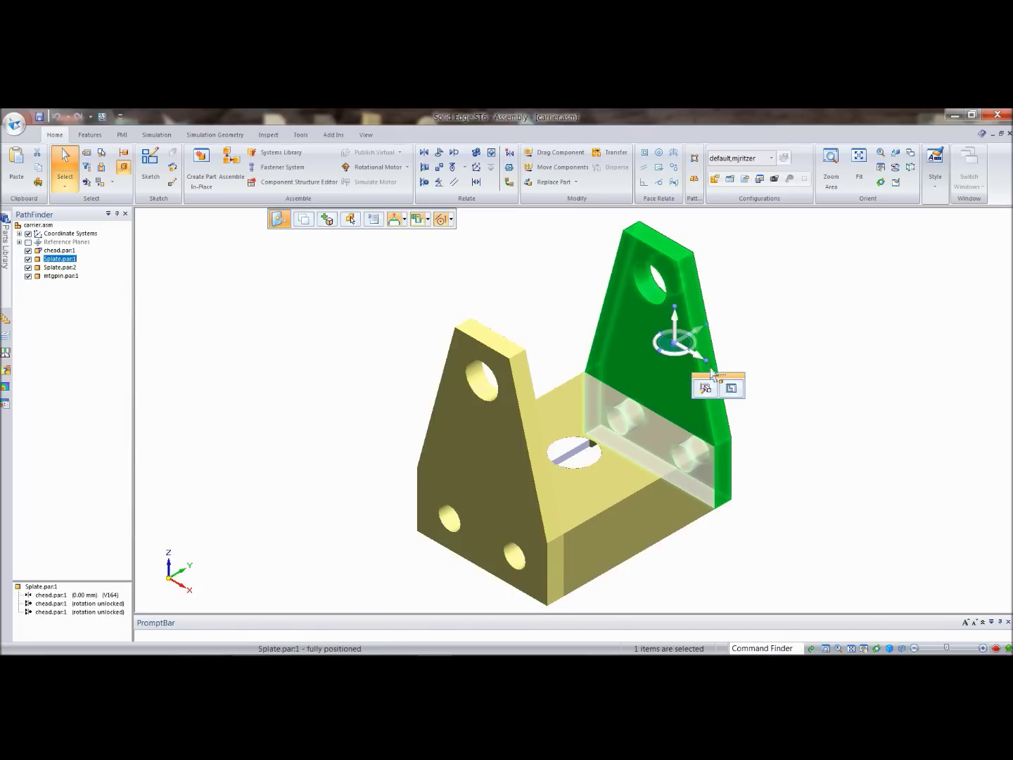
shift+click(670, 348)
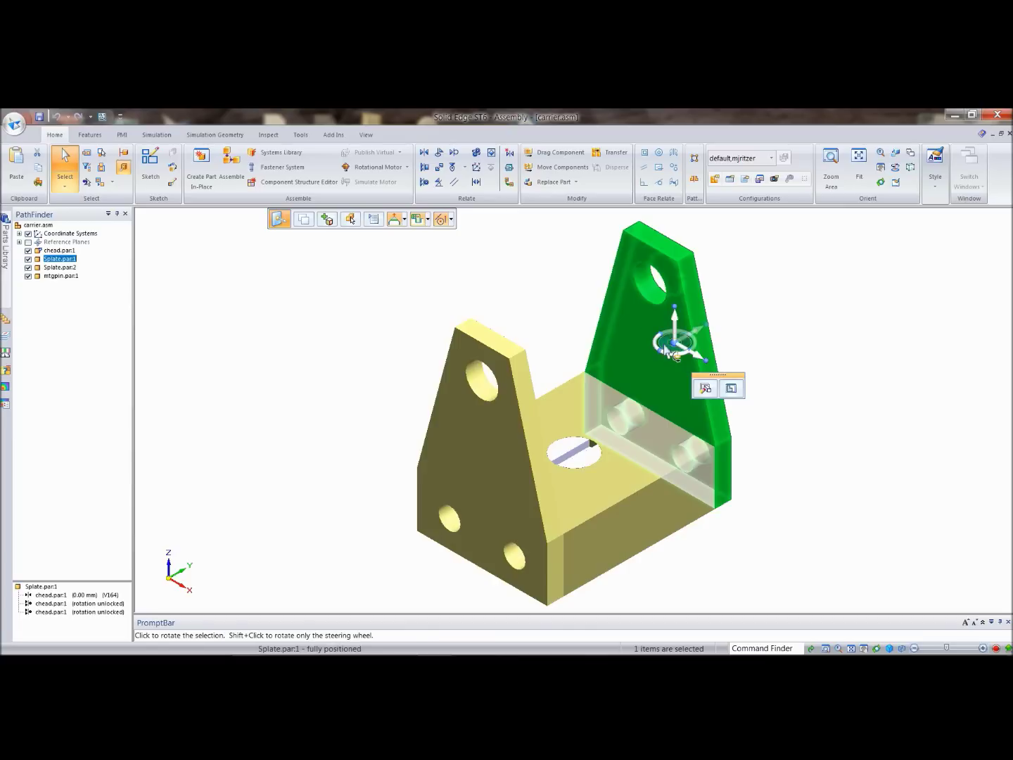
shift+click(667, 348)
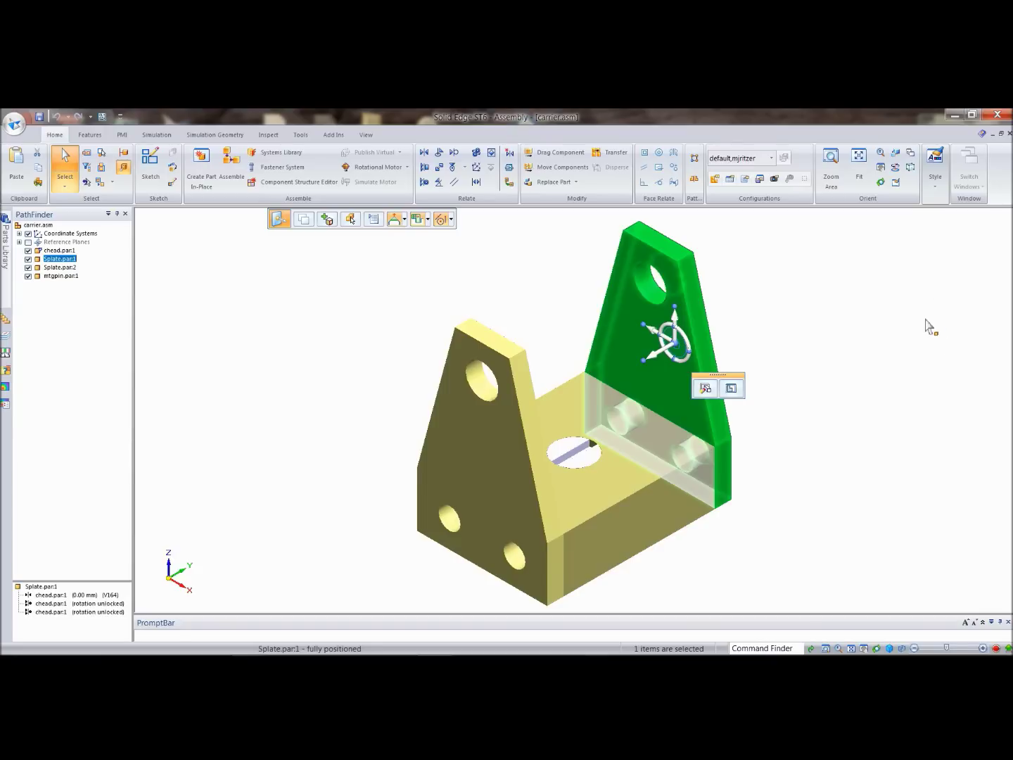
key(Escape)
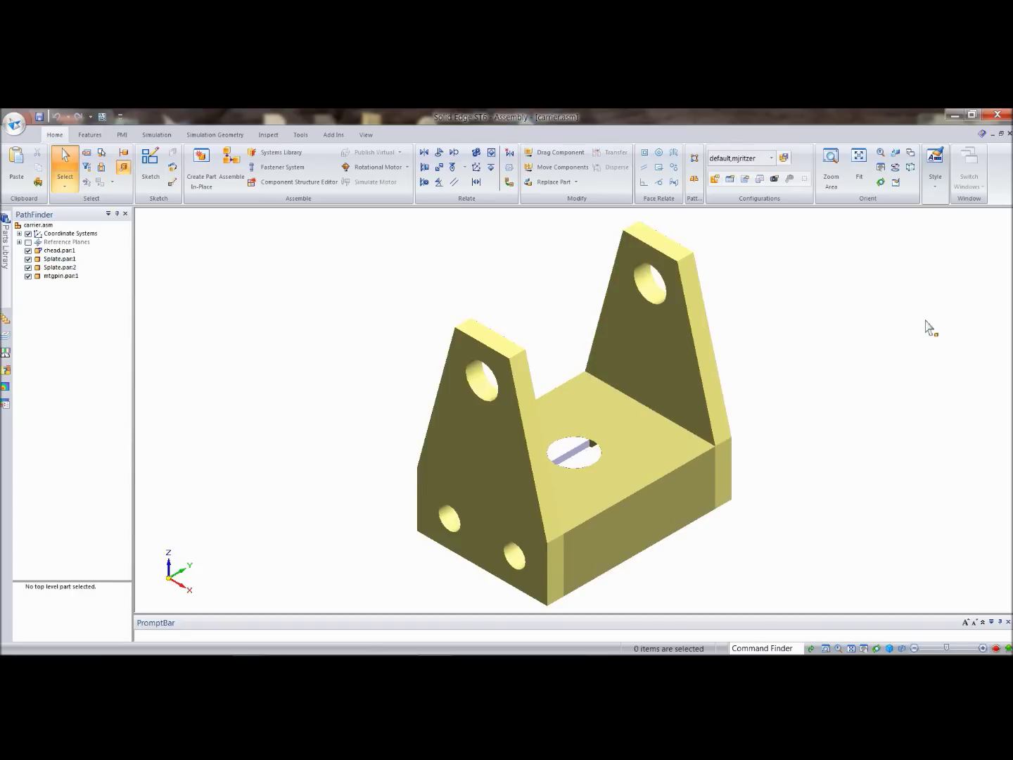
- Open the online Solid Edge Help topic Swept Protrusion command bar (synchronous) under Feature modeling, Profile-based ordered features, Constructing Swept ordered Features
click(982, 135)
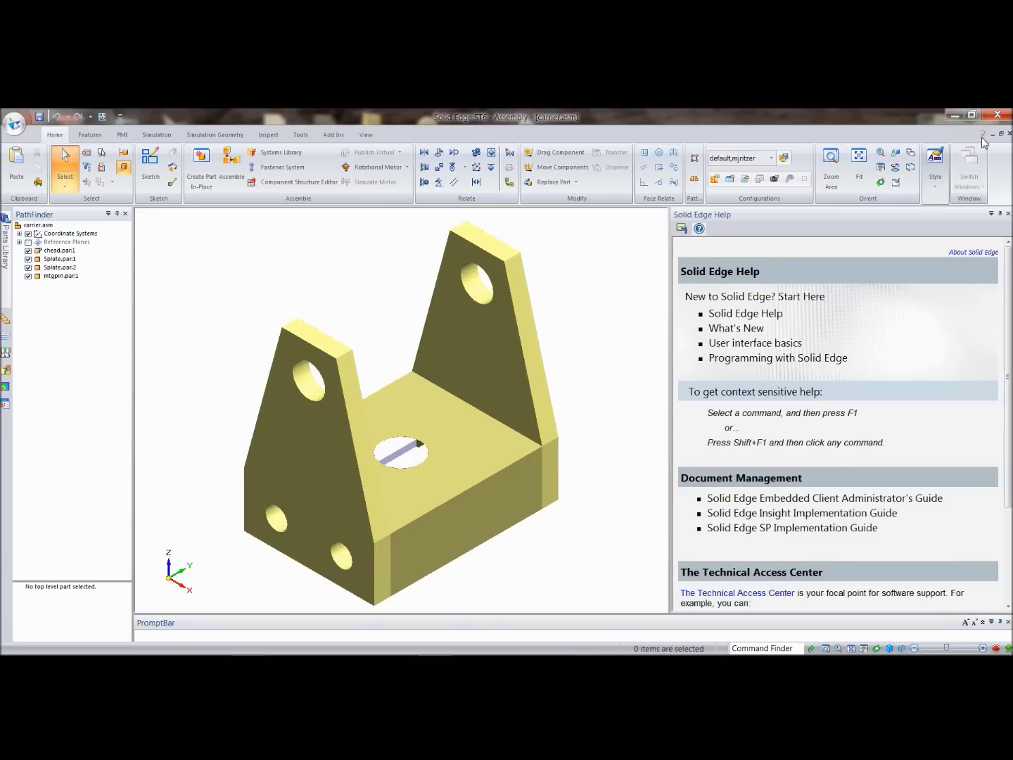
click(774, 320)
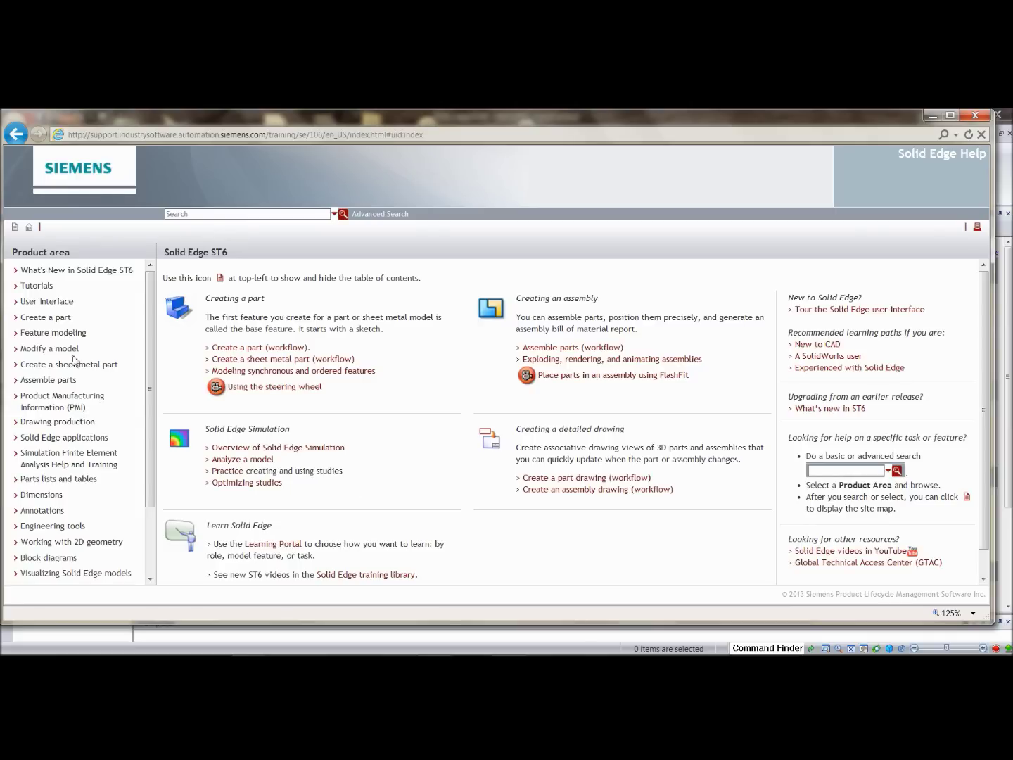
click(35, 333)
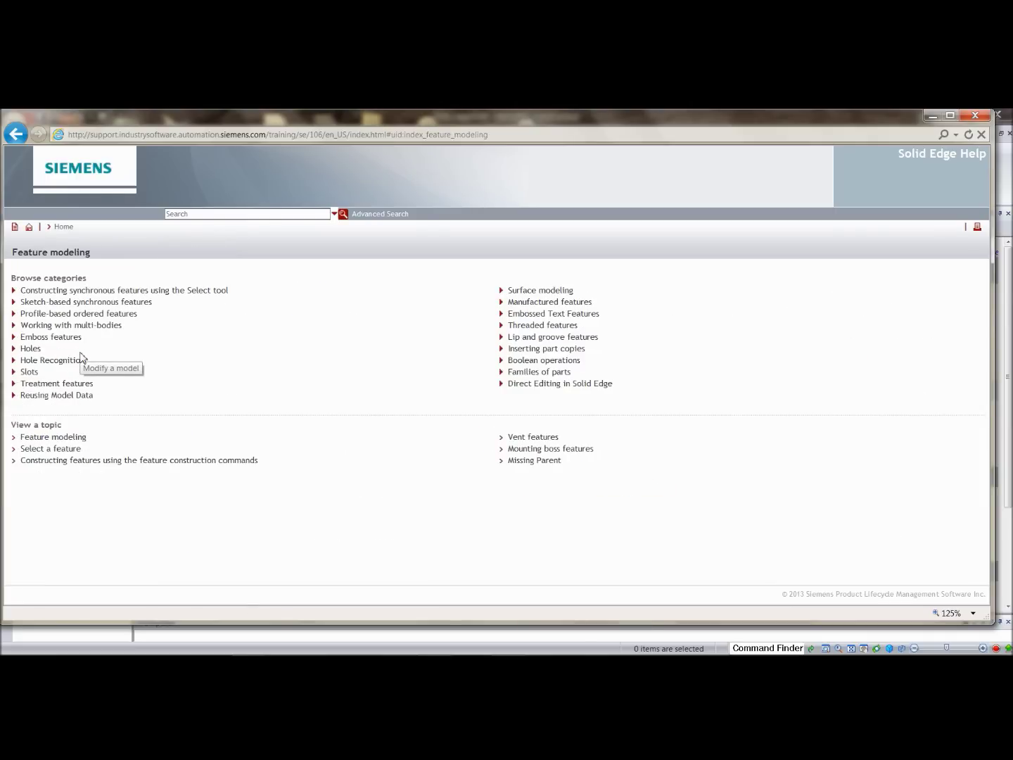
click(64, 313)
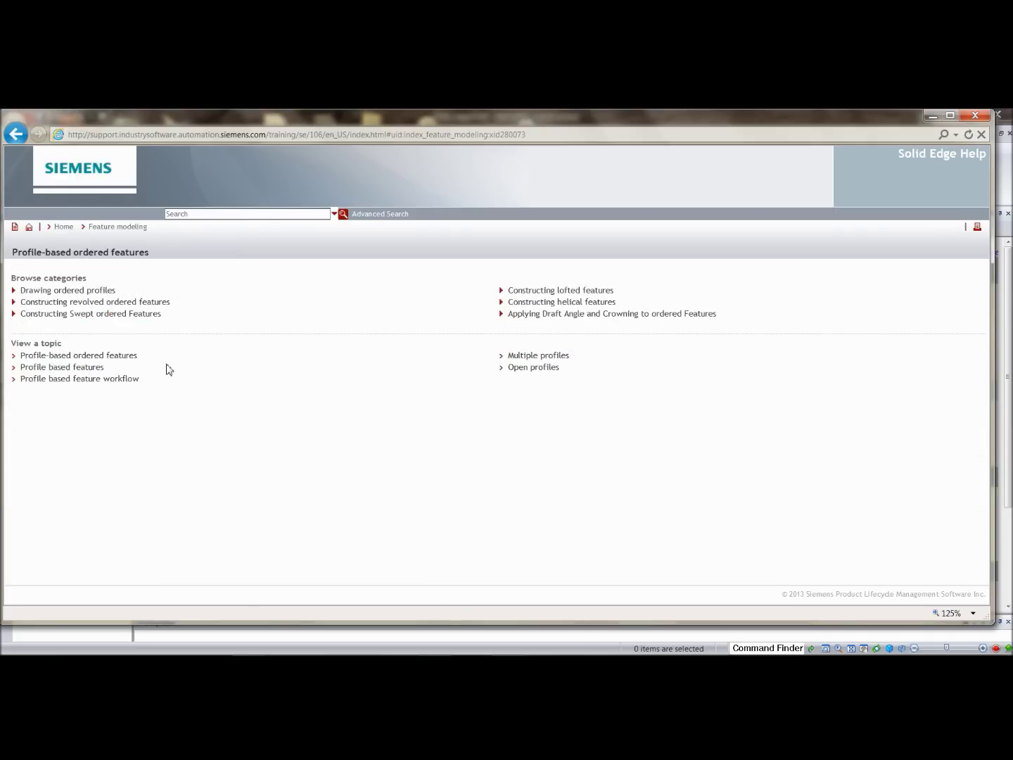
click(119, 315)
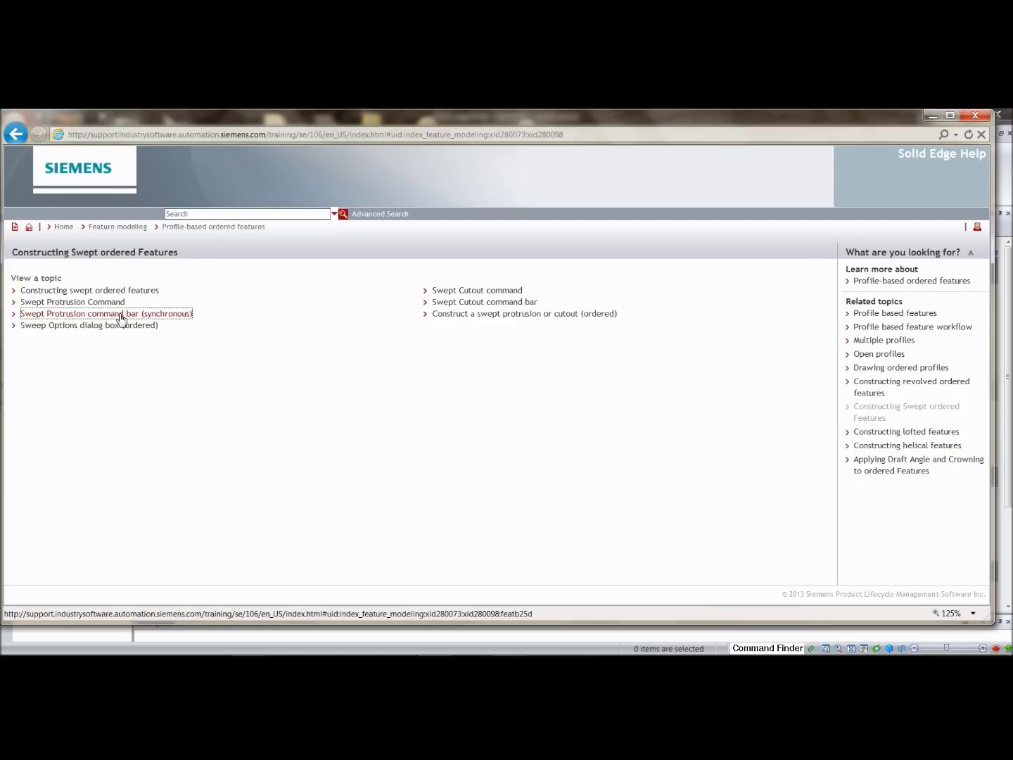
click(120, 315)
- Read through the Swept Protrusion command bar topic, and close the help page, the Help pane and the Knowledge Center pane
scroll(404, 487, down, 3)
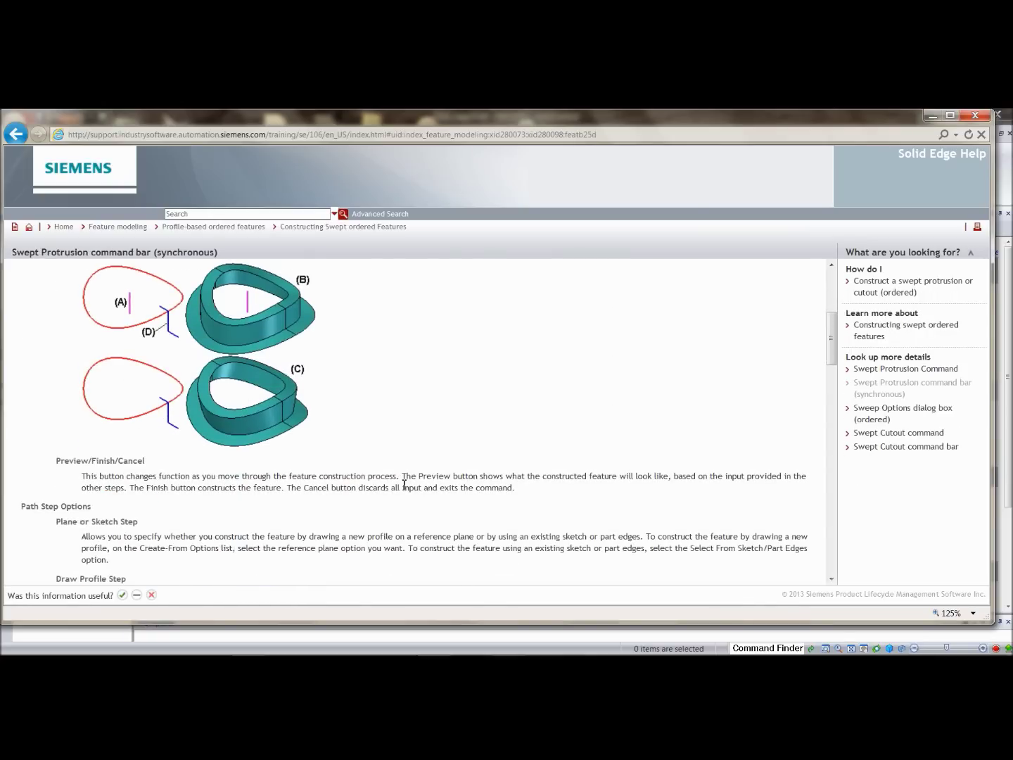
scroll(394, 434, down, 6)
scroll(413, 485, up, 1)
scroll(412, 484, up, 8)
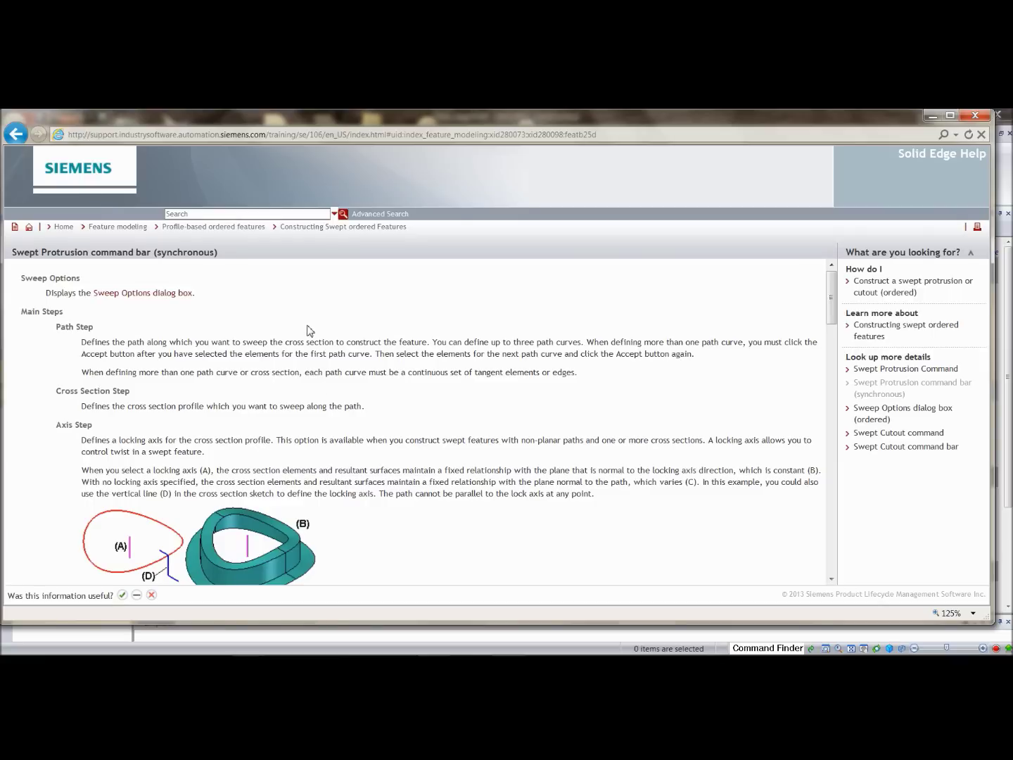
click(977, 118)
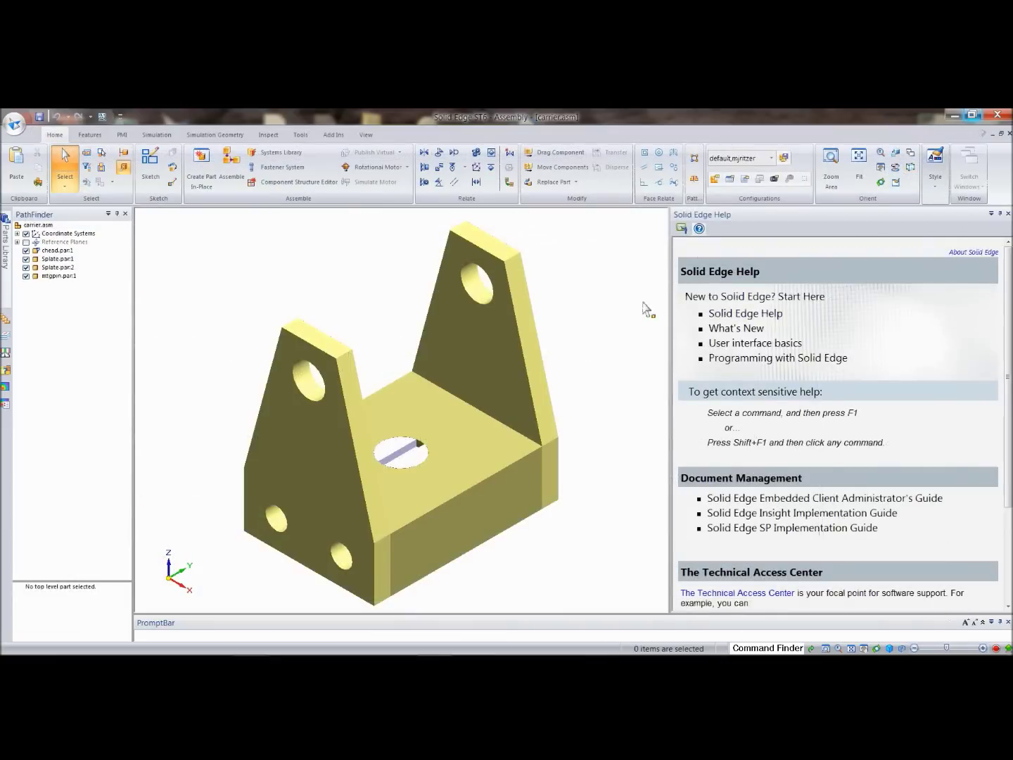
click(1007, 213)
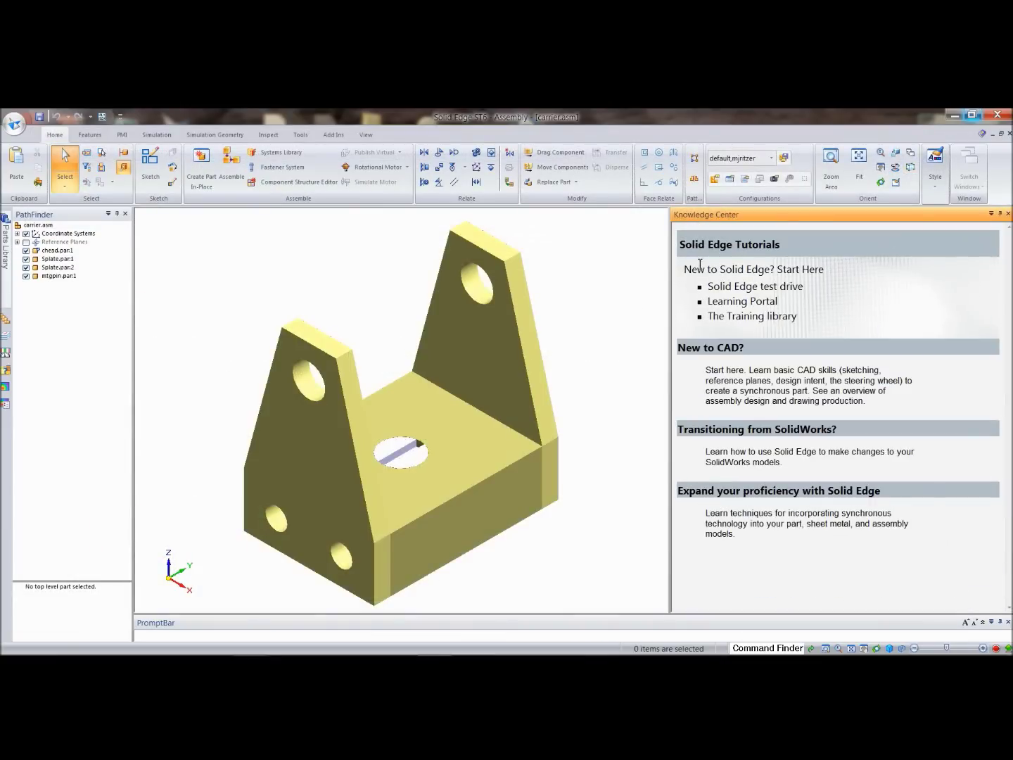
click(1007, 213)
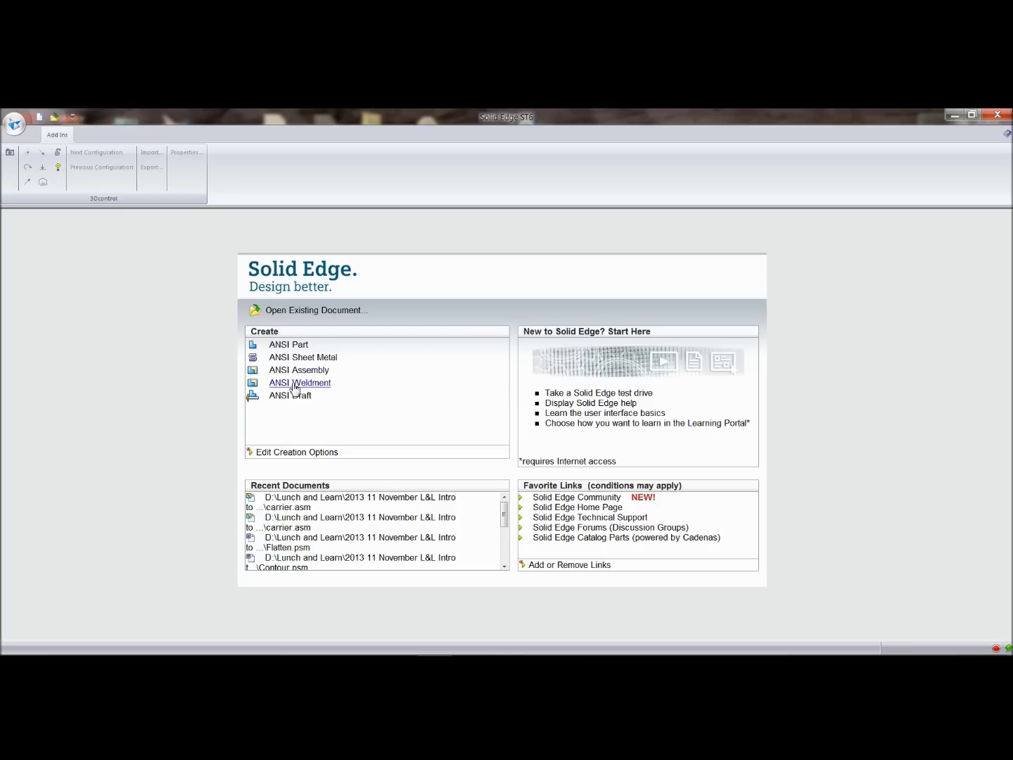
- Create a new ANSI Part and sketch a closed, irregular six-sided line profile around the origin on the XZ base plane
click(287, 346)
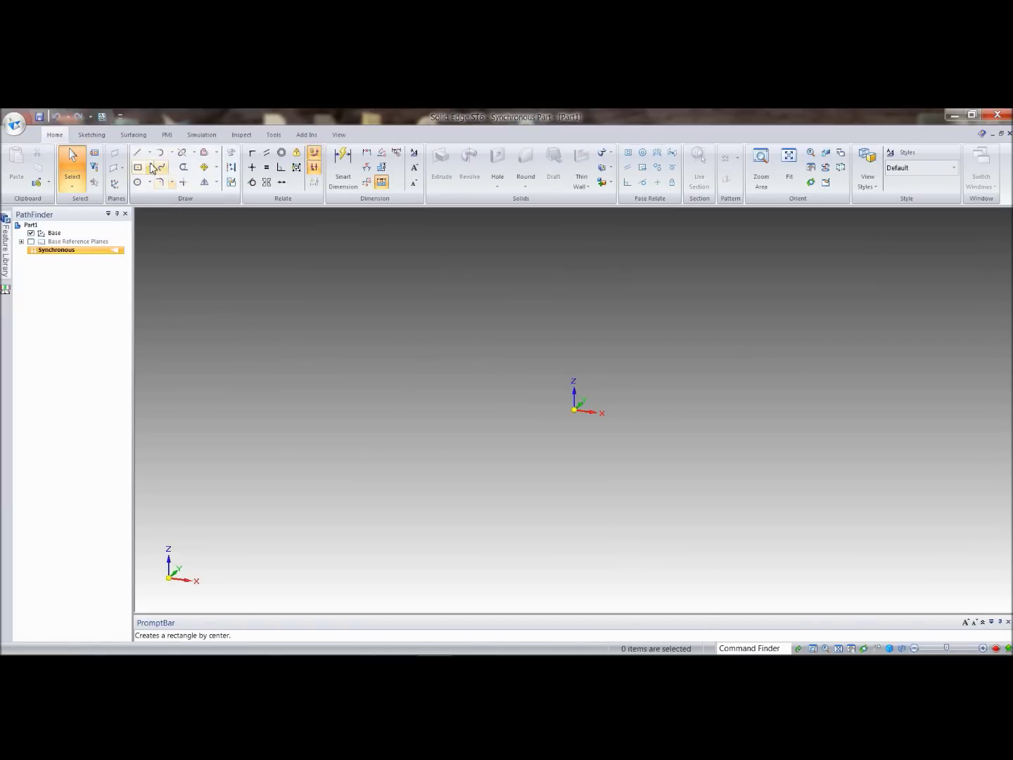
click(137, 152)
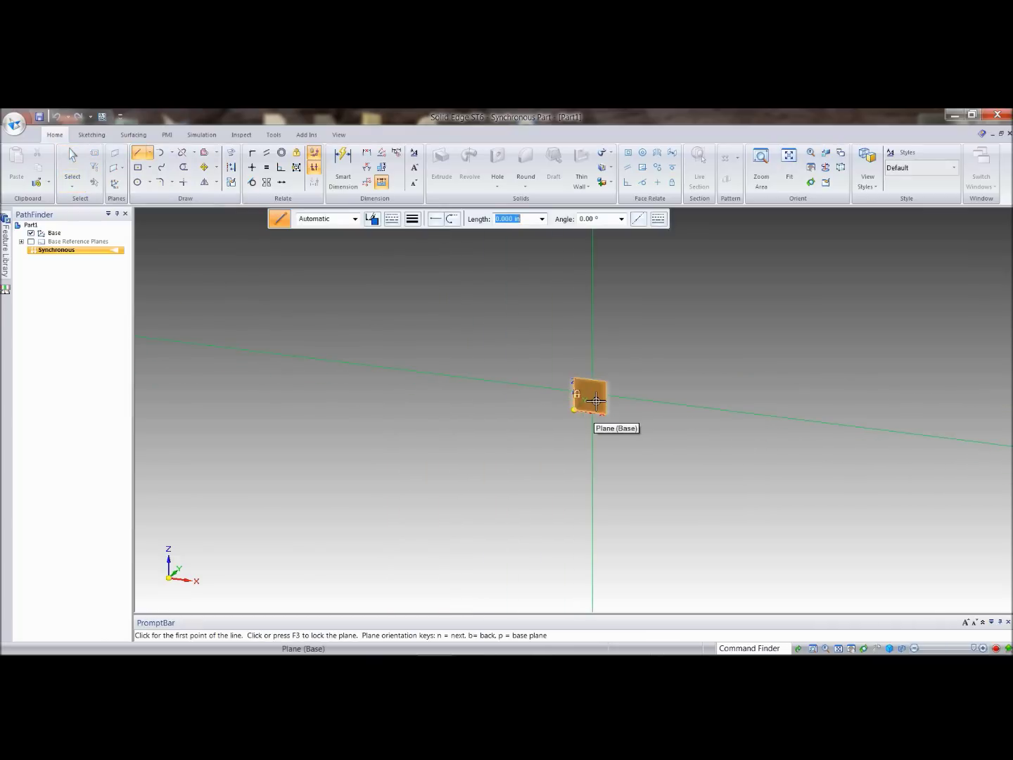
click(593, 404)
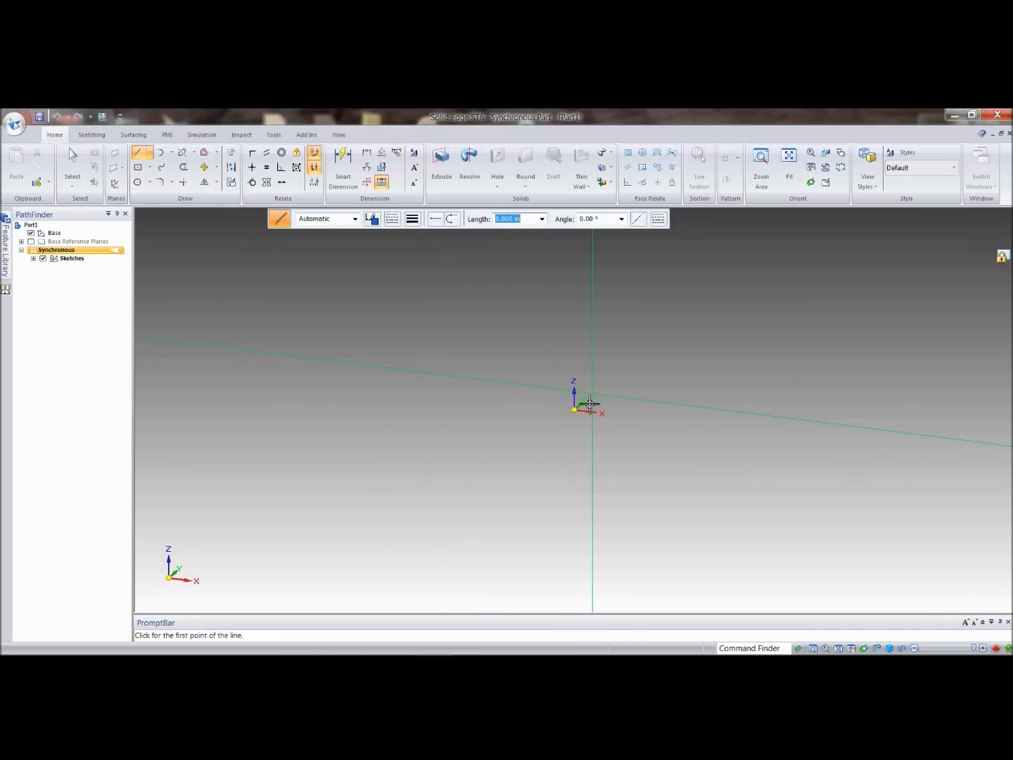
click(482, 313)
click(704, 351)
click(777, 528)
click(566, 595)
click(371, 570)
click(359, 383)
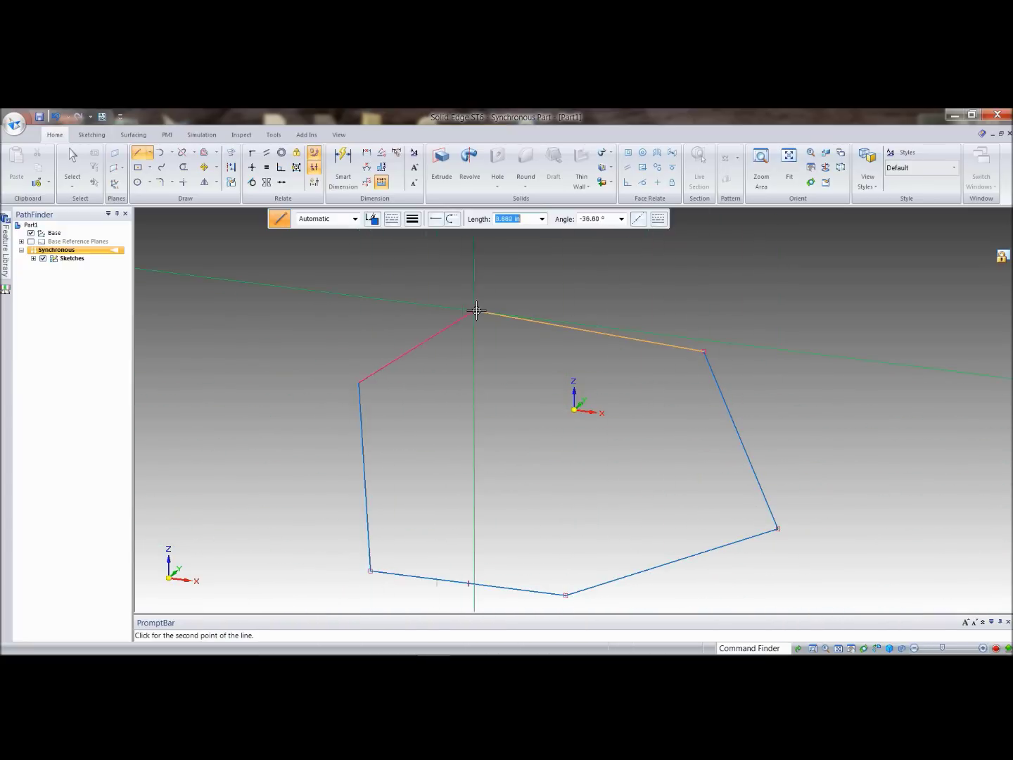
click(482, 314)
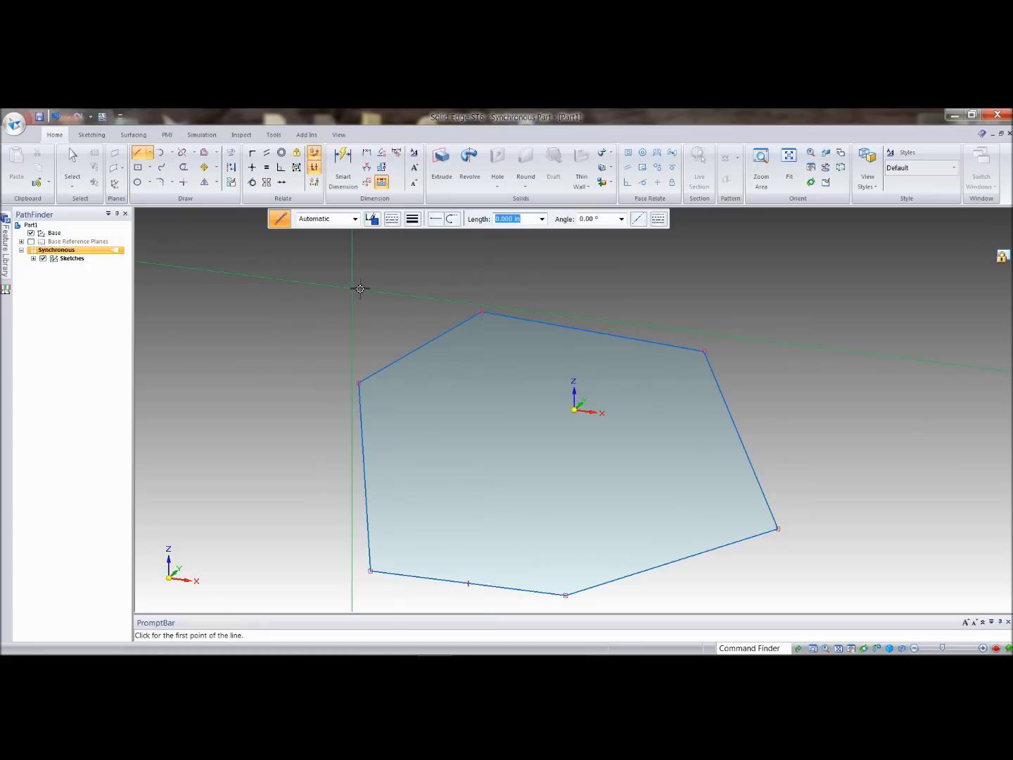
- Extrude the six-sided sketch region about 11.9 in along the positive Y direction
mouse_move(360, 288)
middle_down()
mouse_move(357, 330)
mouse_move(339, 321)
middle_up()
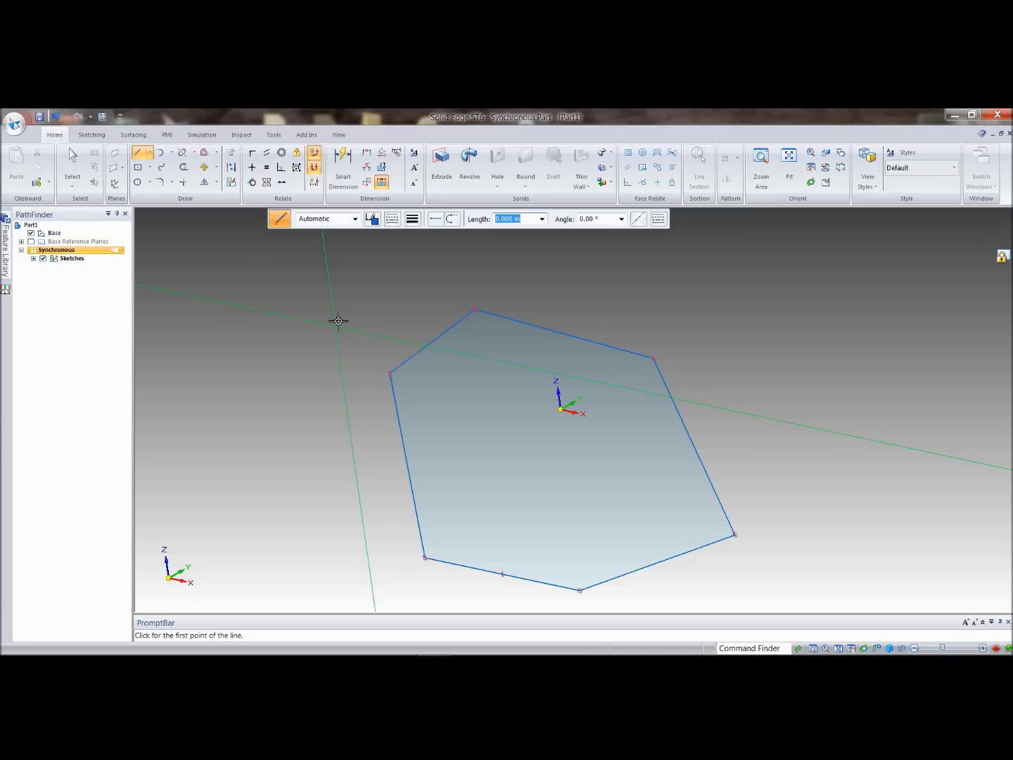
click(73, 164)
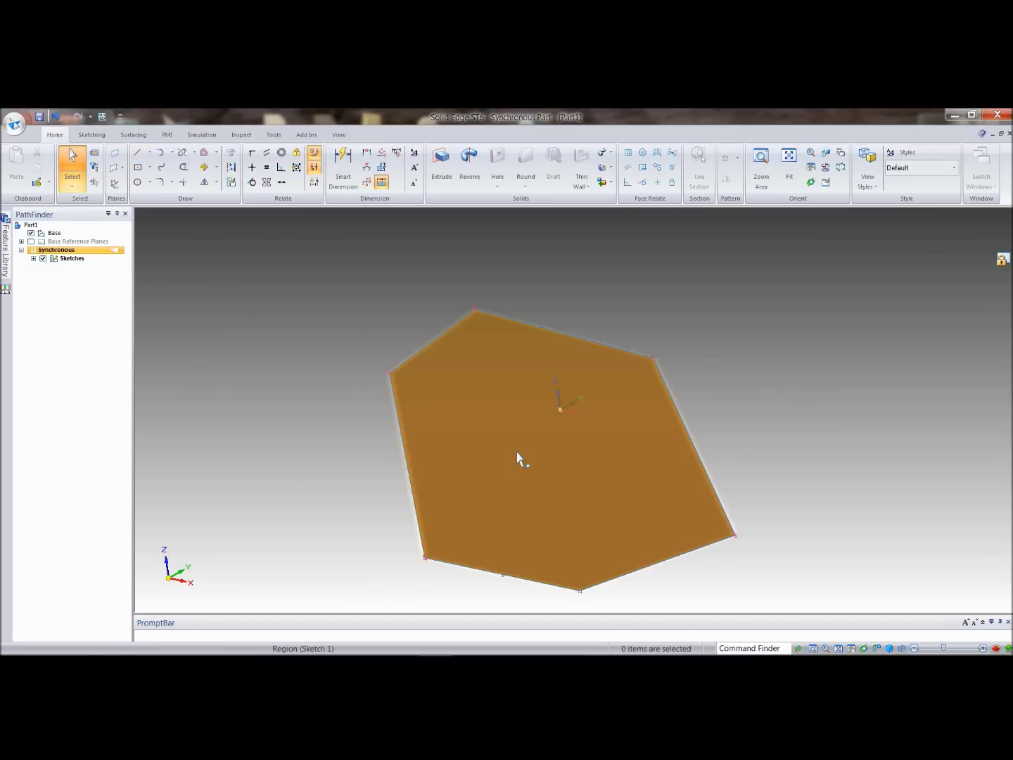
click(516, 458)
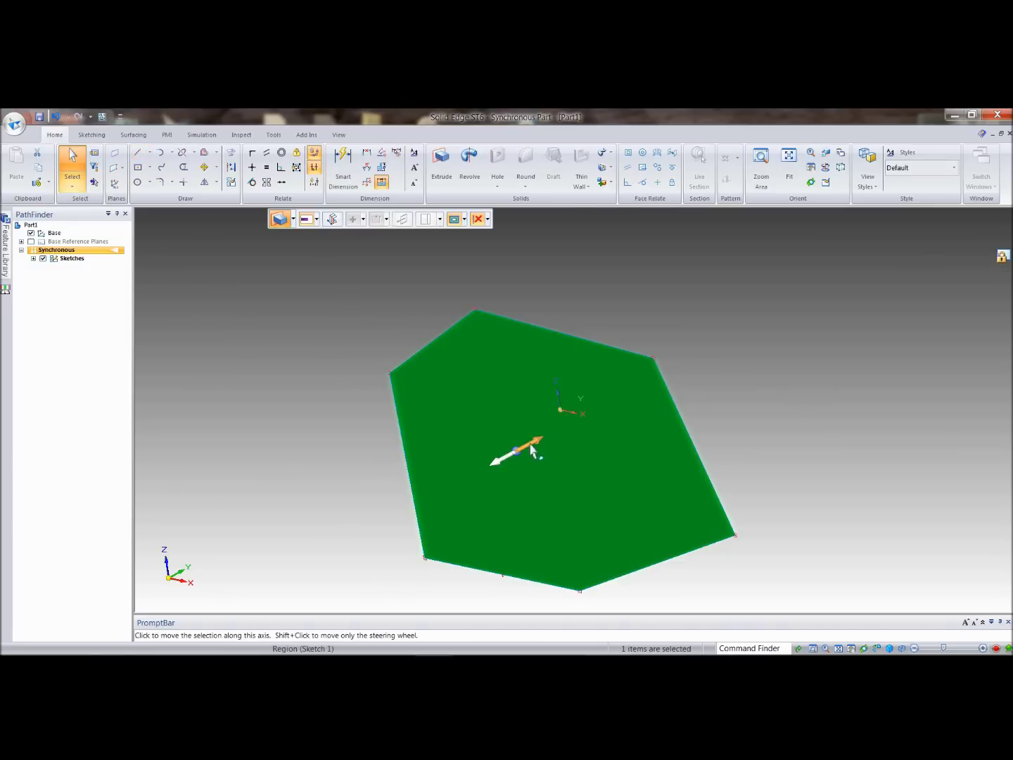
key(Escape)
click(517, 452)
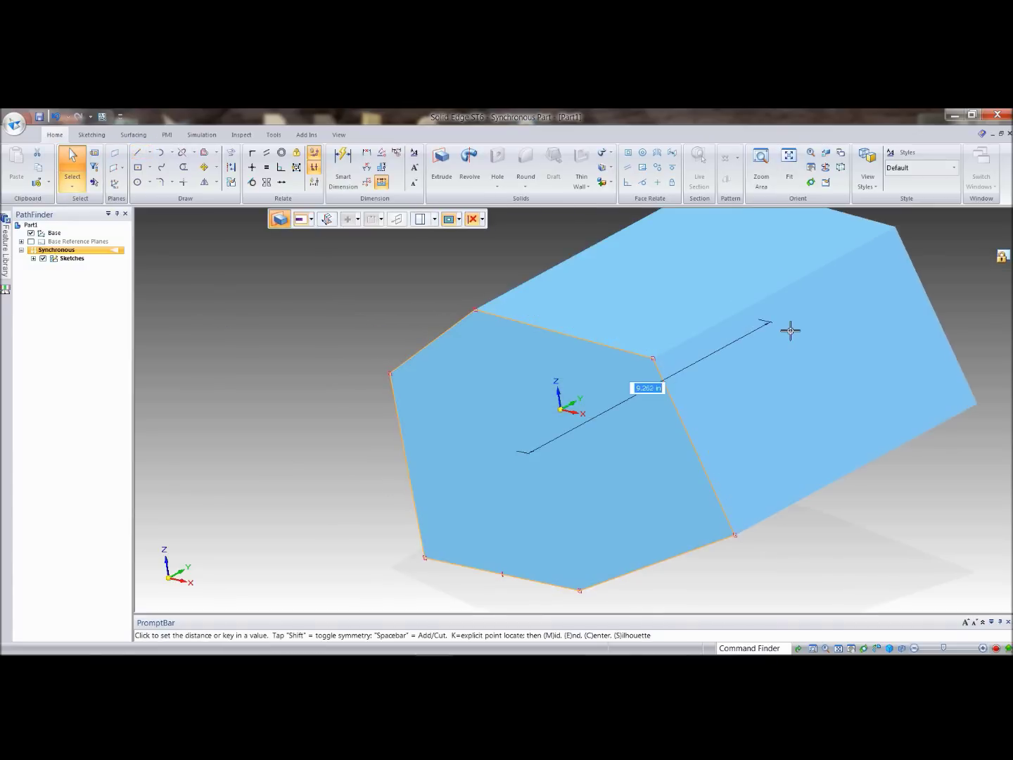
click(848, 317)
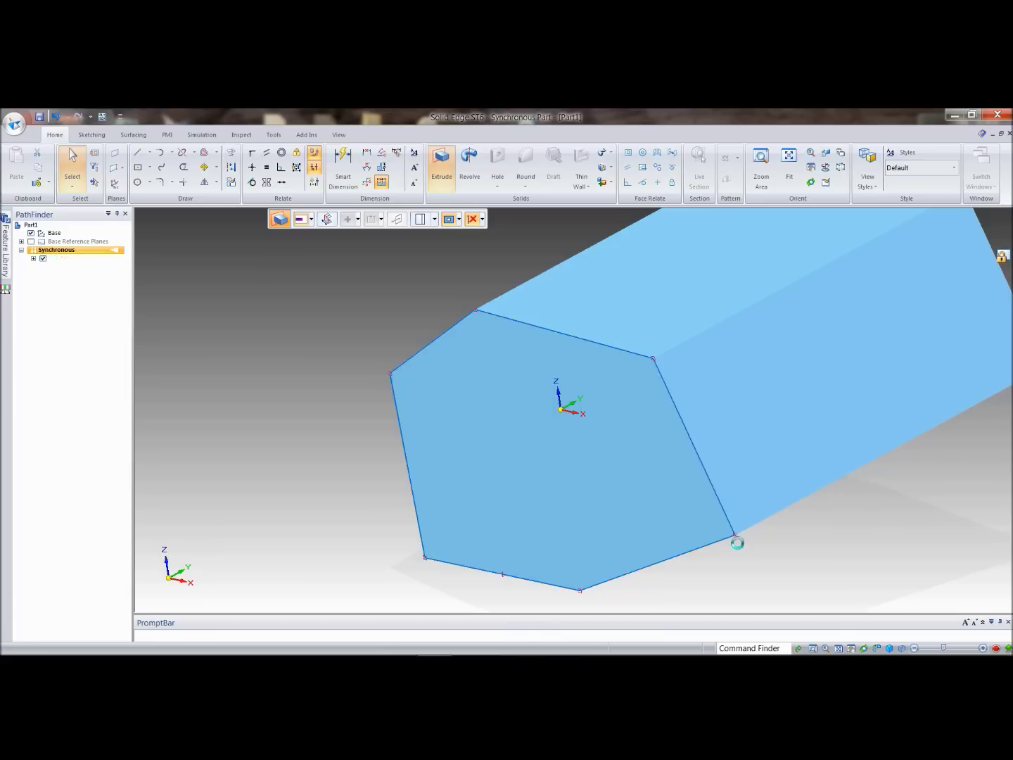
right_click(888, 546)
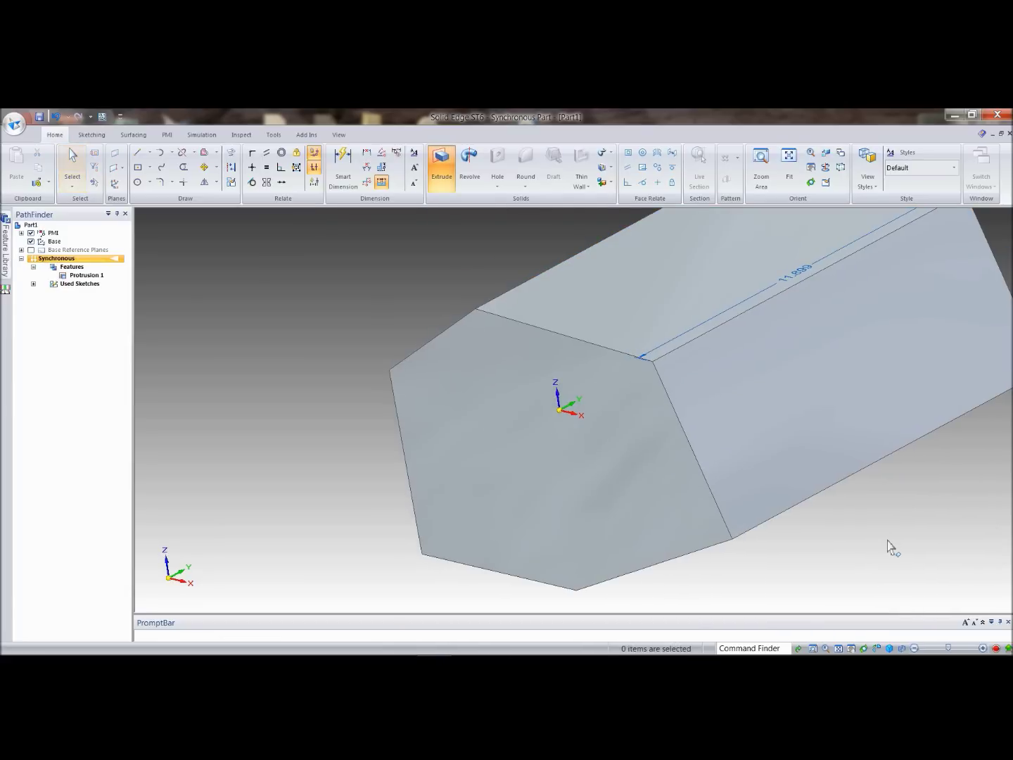
- Show the part in isometric view and set the extrusion's length dimension to 12 in
key(ctrl+i)
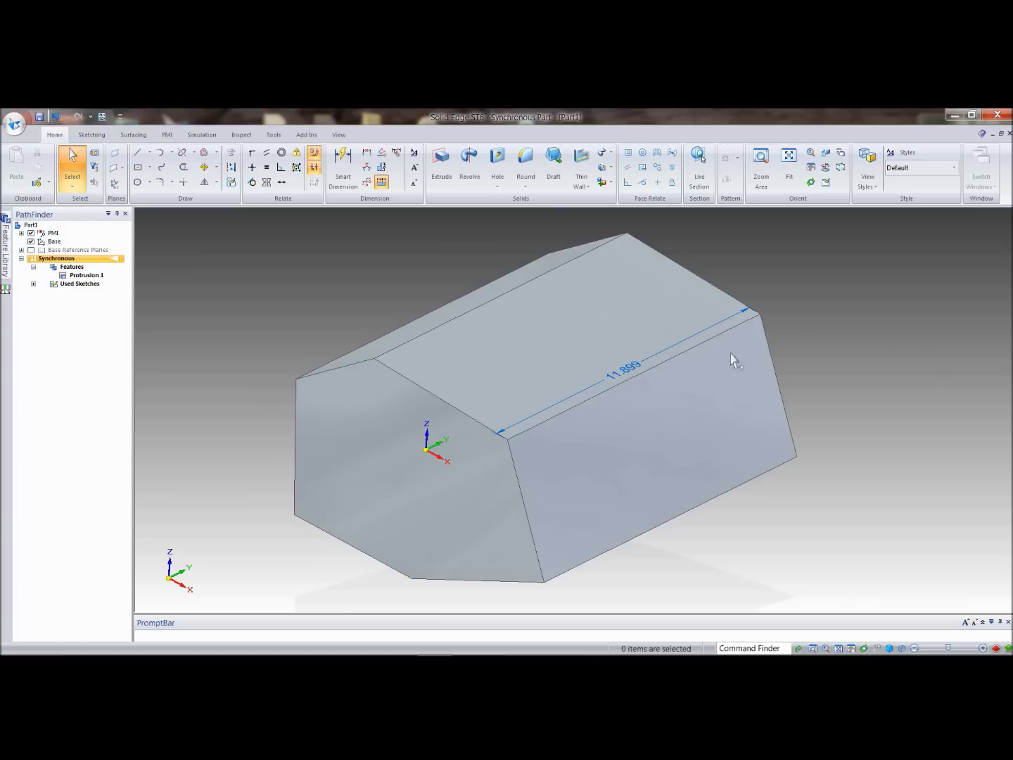
click(634, 370)
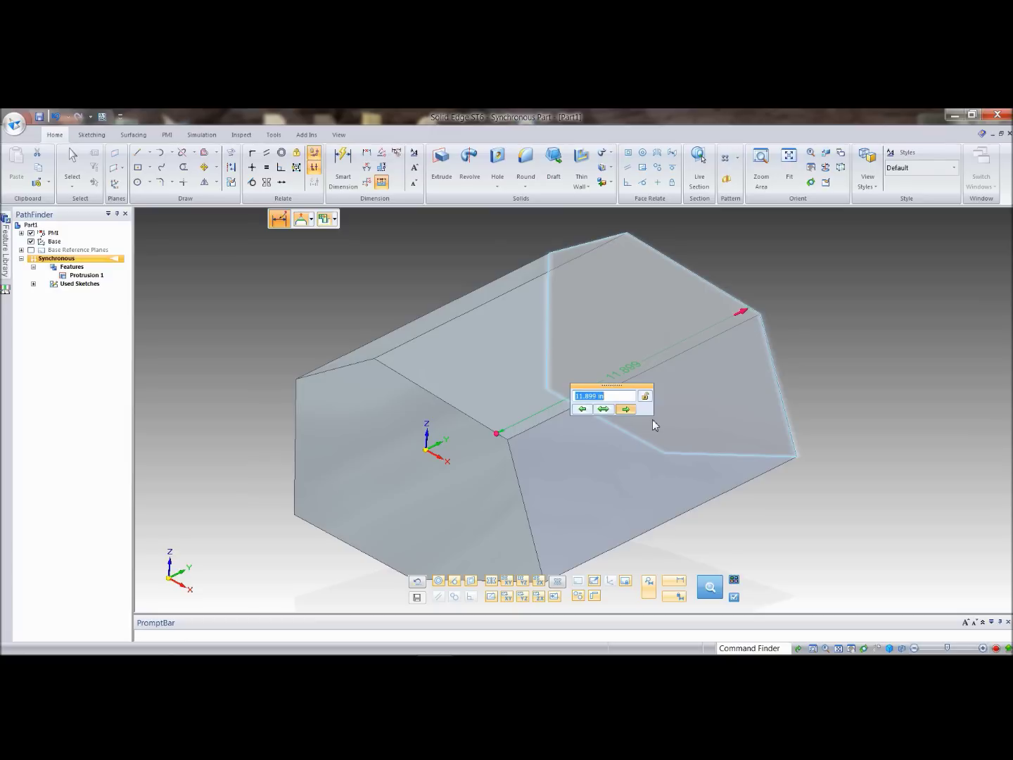
text(12)
key(Return)
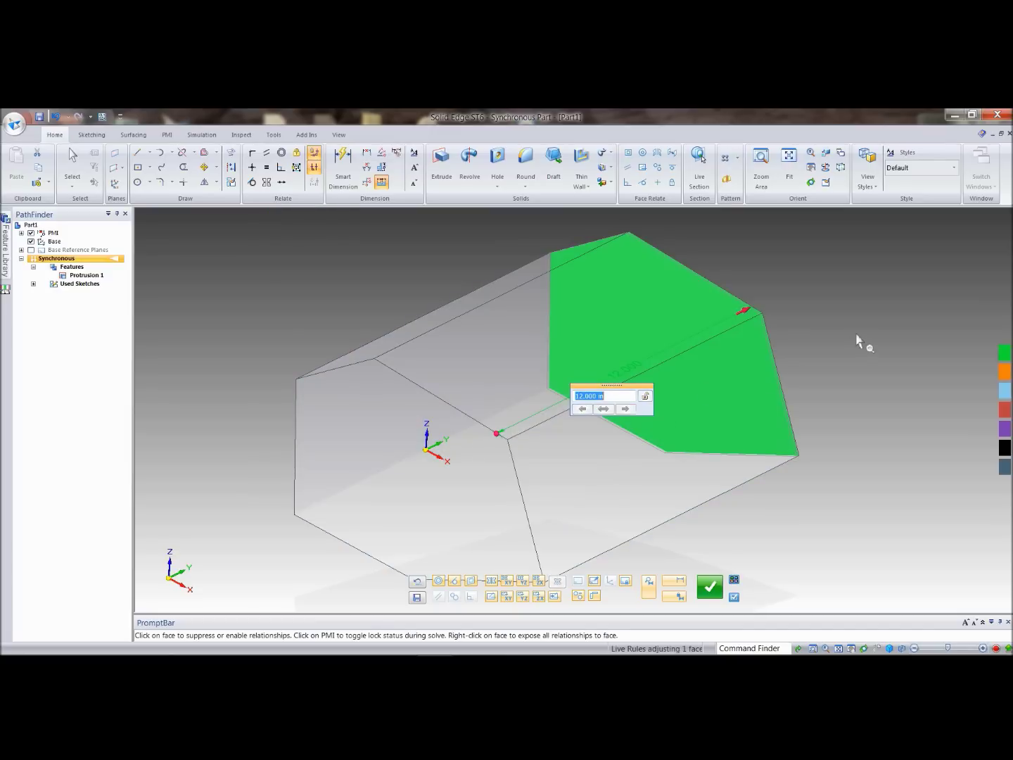
click(856, 333)
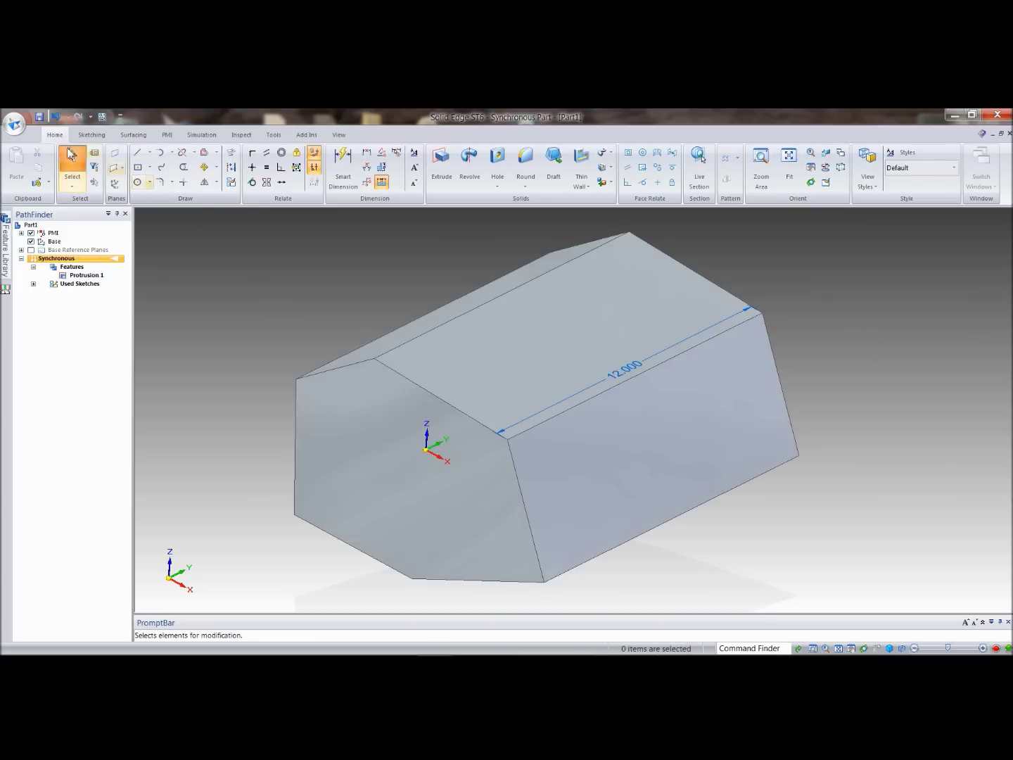
- Assign the material Aluminum, 1350 from the Material Table to the model
click(15, 126)
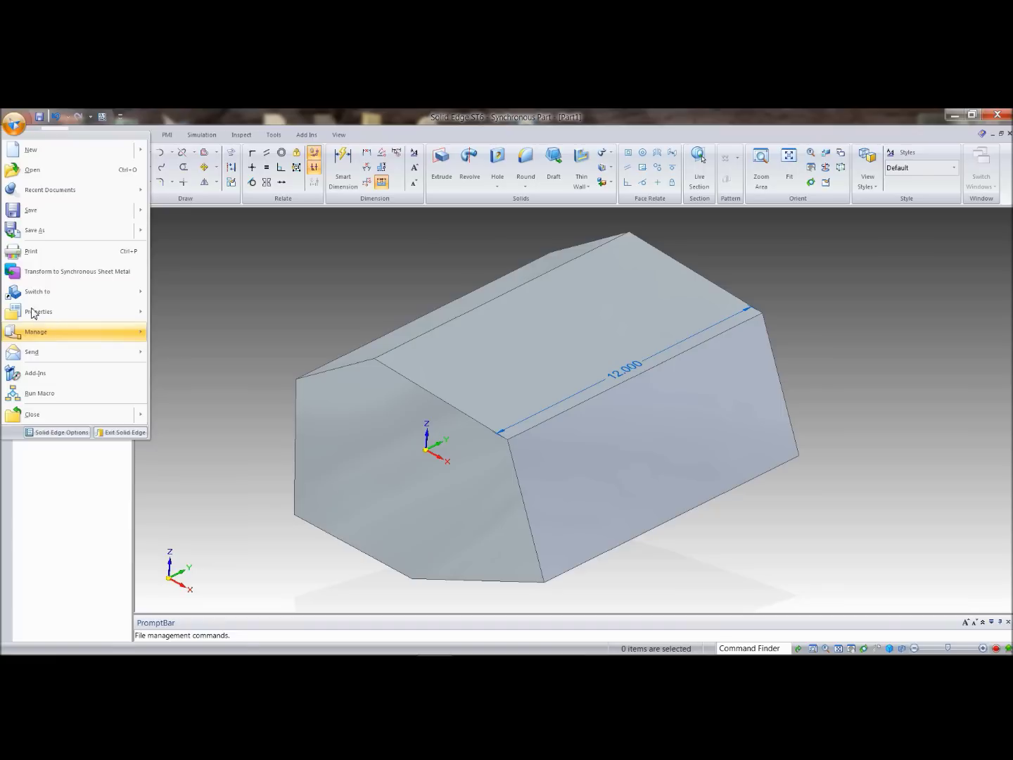
mouse_move(32, 310)
click(202, 166)
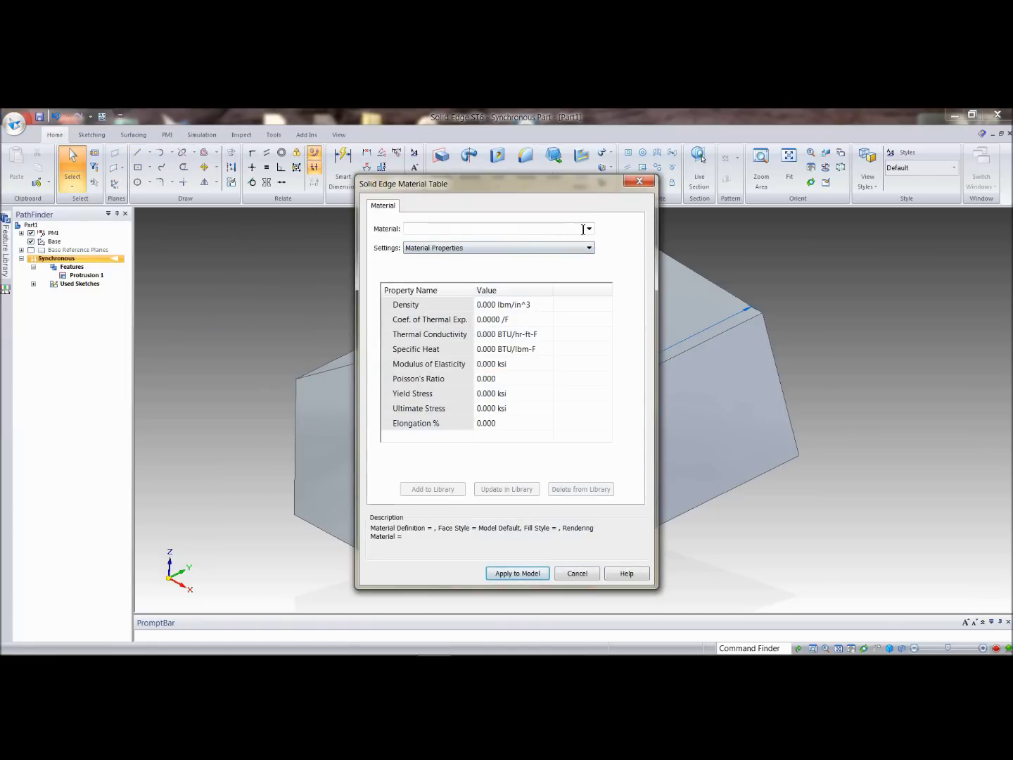
click(590, 229)
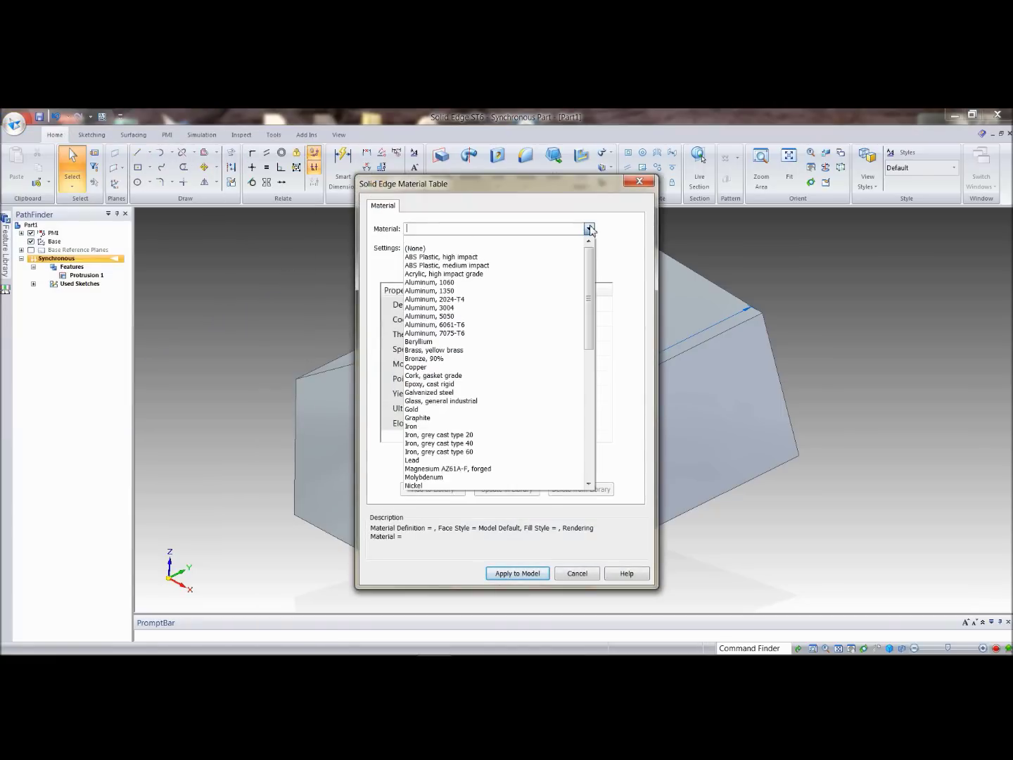
click(487, 291)
click(517, 573)
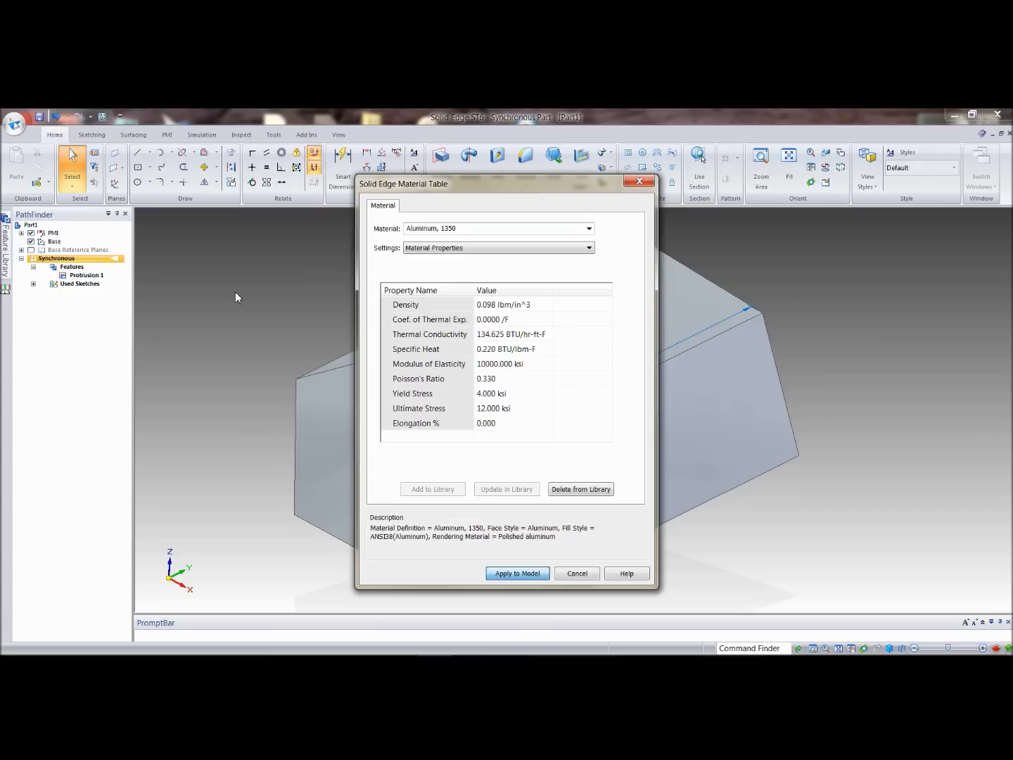
key(Return)
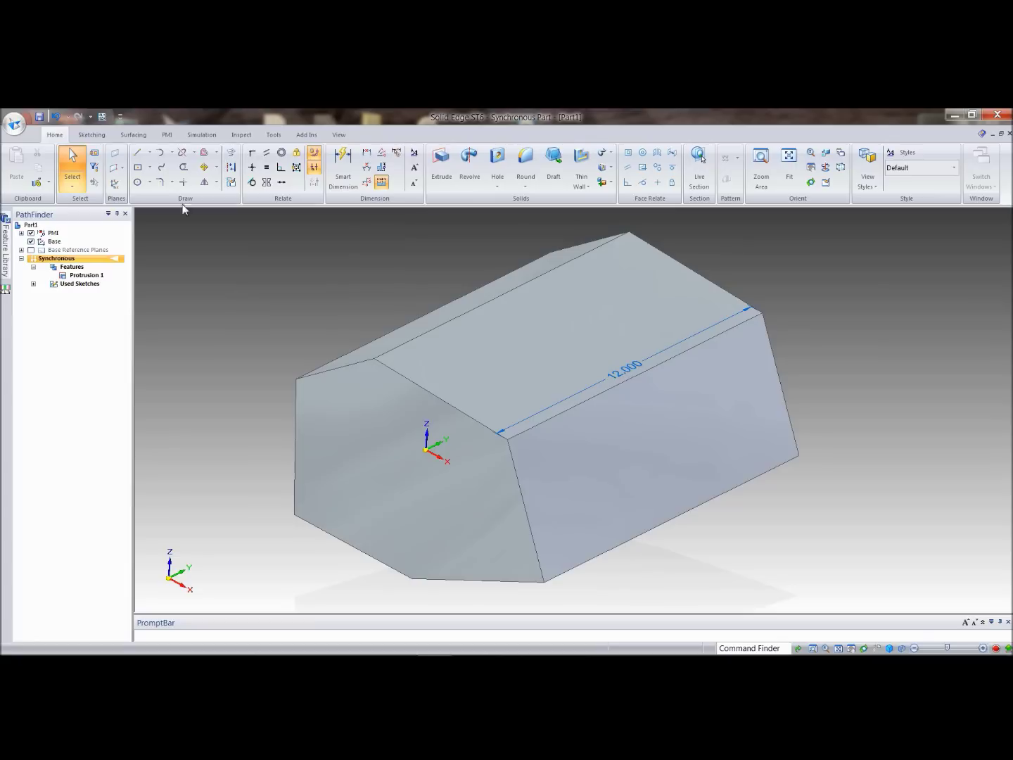
- Review the part's Variable Table and its filter types, cancelling the filter and closing the table
click(104, 118)
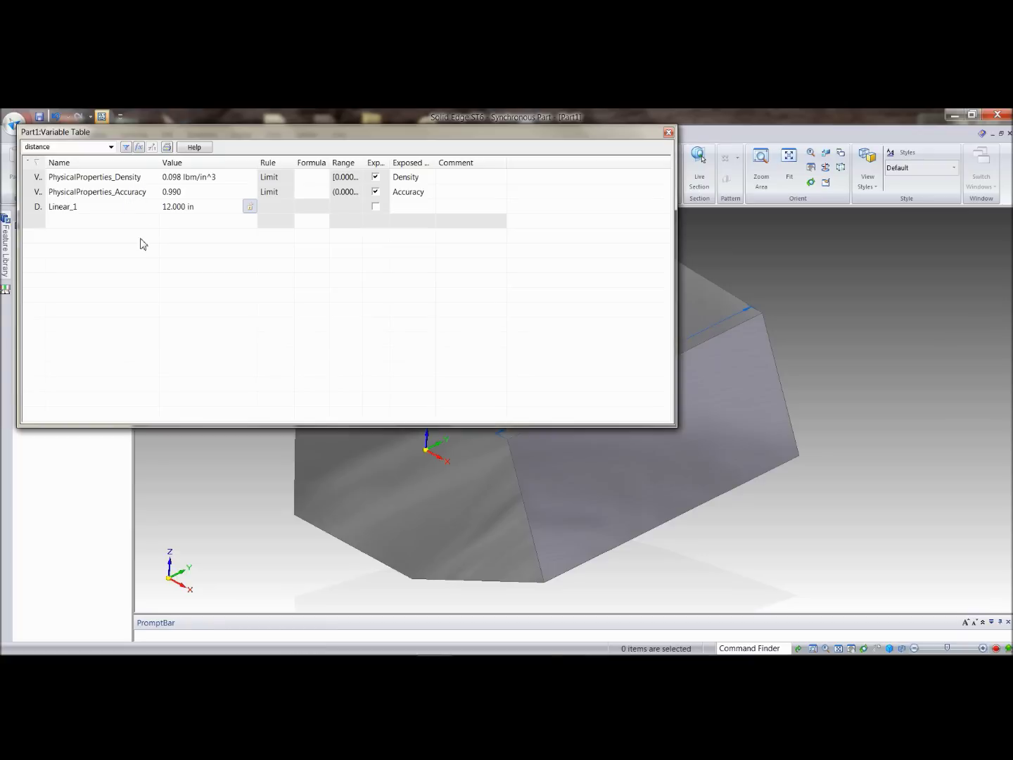
click(126, 147)
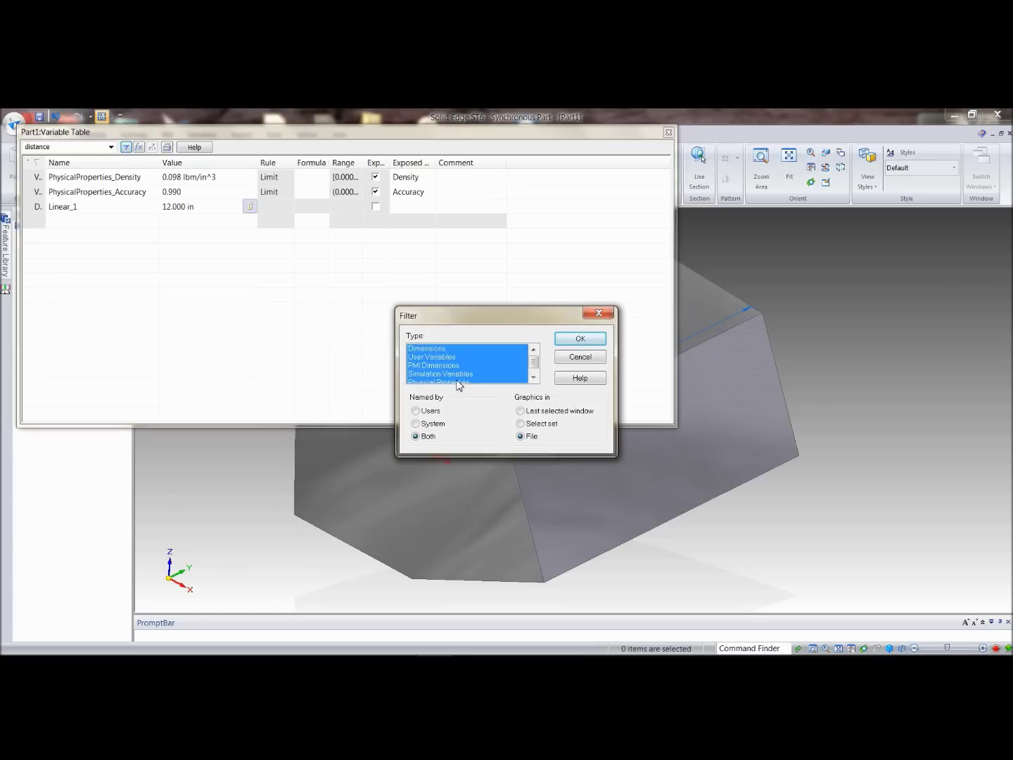
drag(534, 361, 534, 367)
click(579, 356)
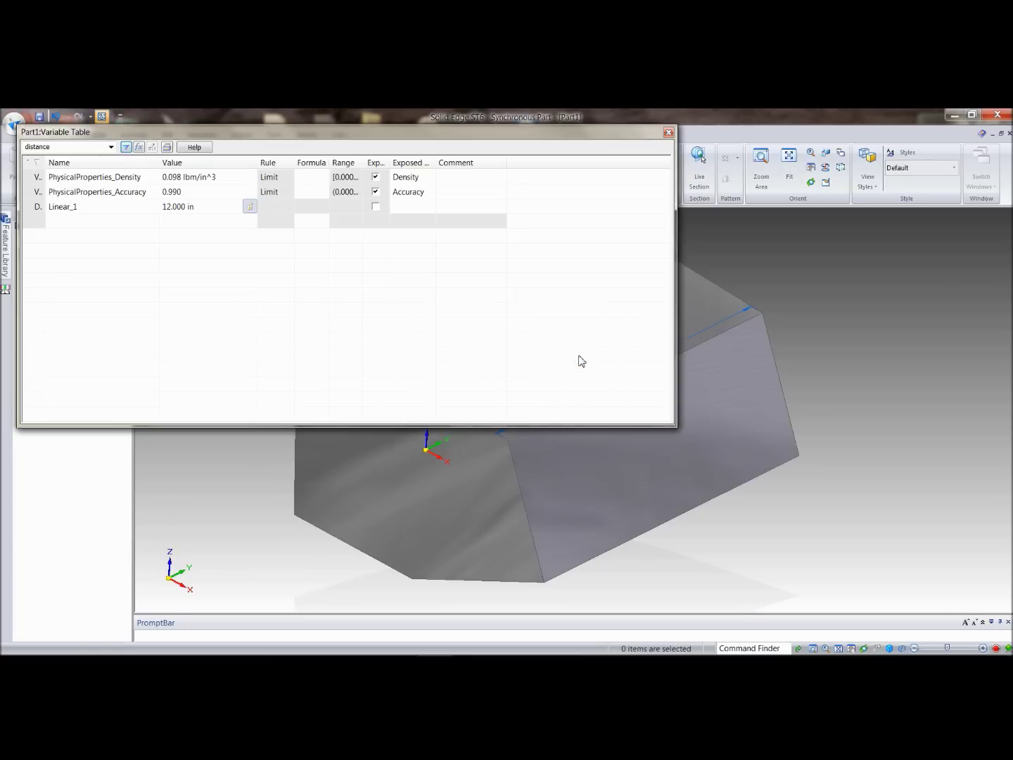
click(668, 132)
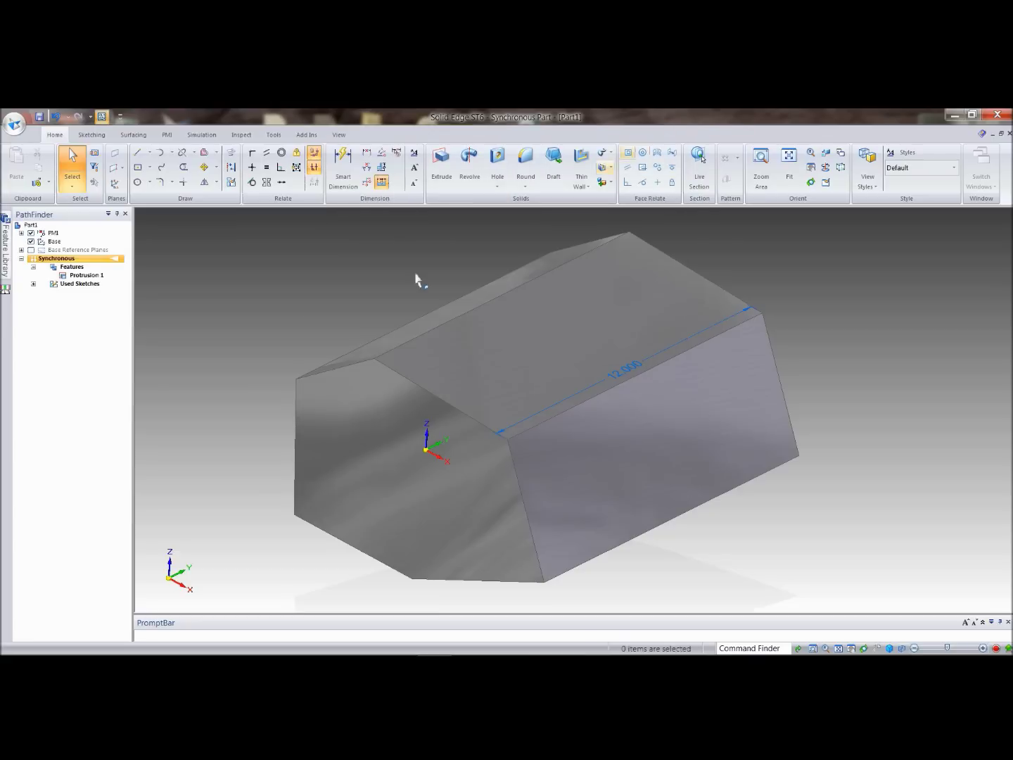
- Calculate the solid's physical properties with an update and close the Physical Properties dialog
click(242, 136)
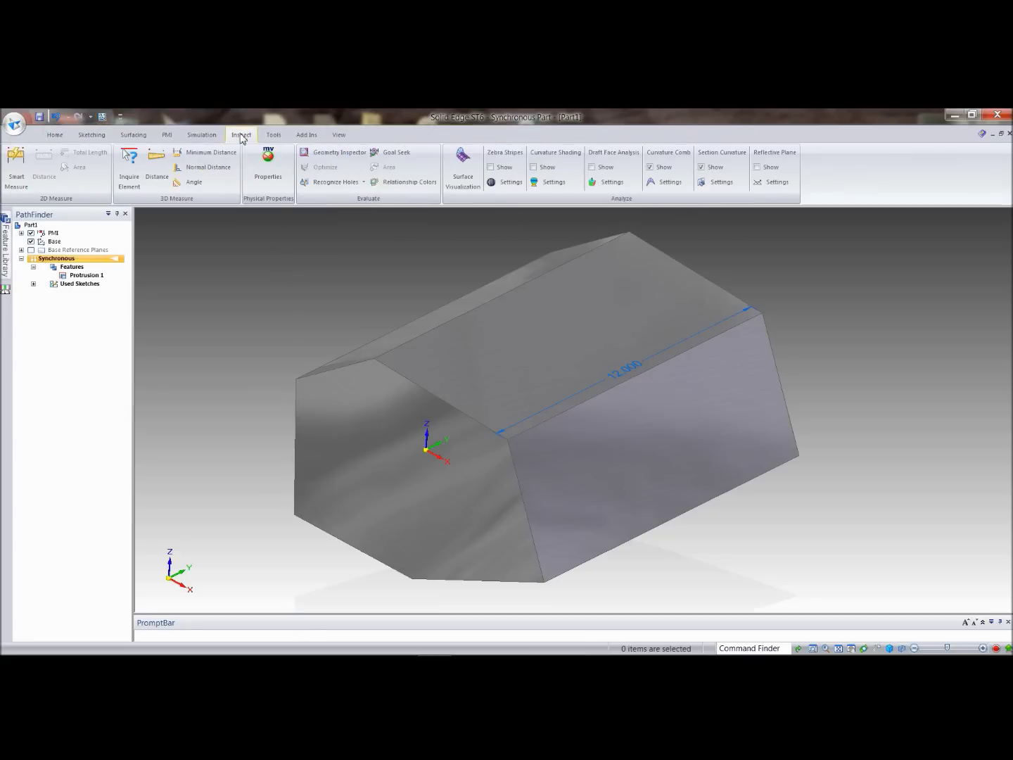
click(271, 175)
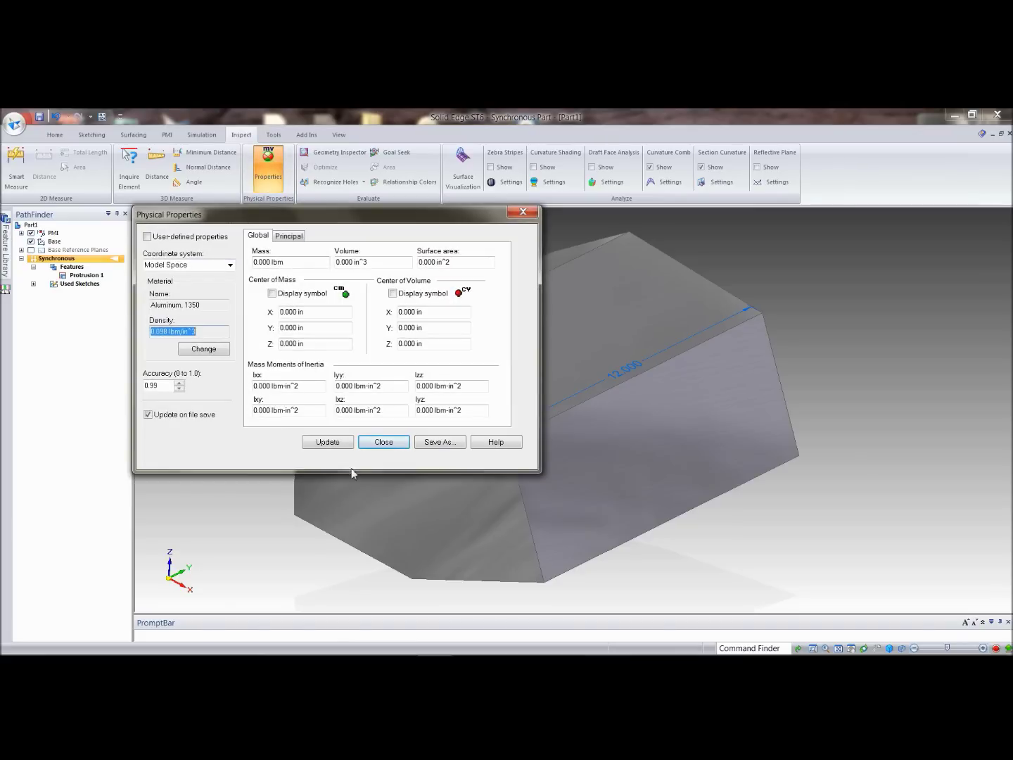
click(332, 443)
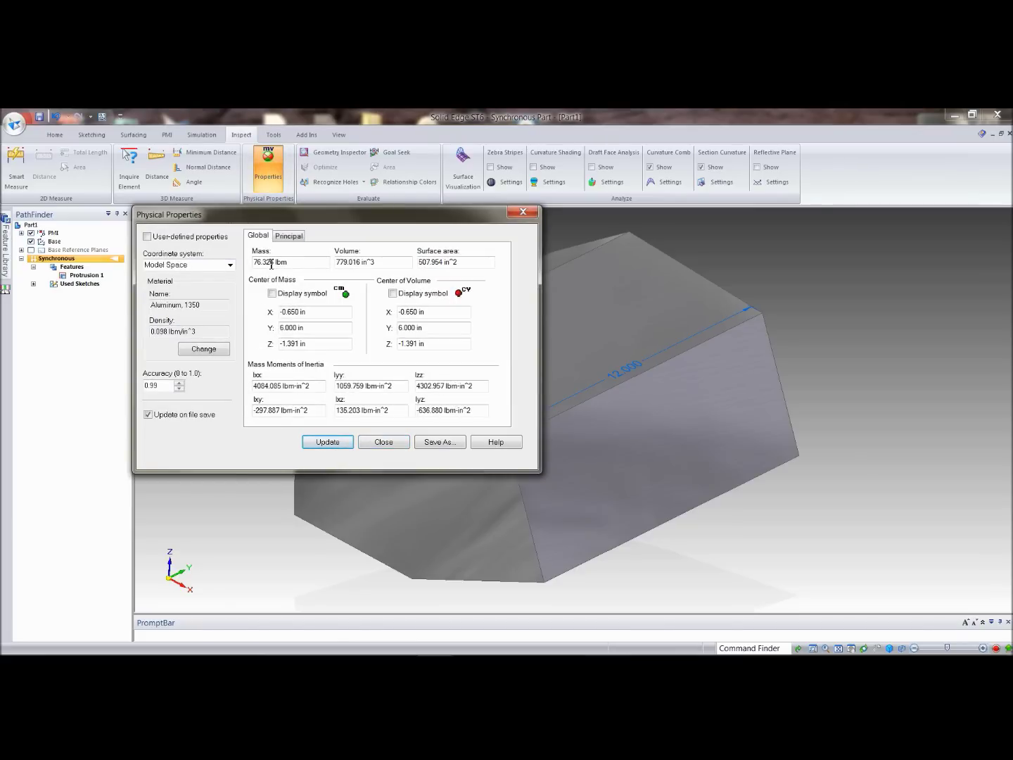
click(381, 443)
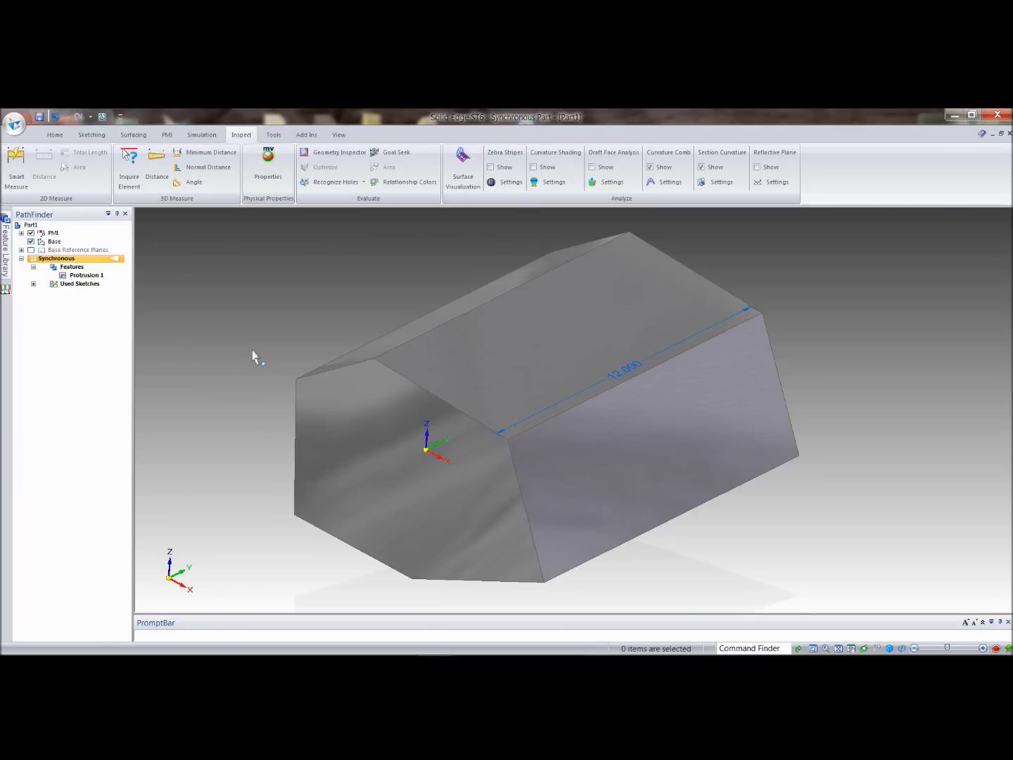
- Start Goal Seek with Mass as the goal and set the target to 60 lbm
click(394, 156)
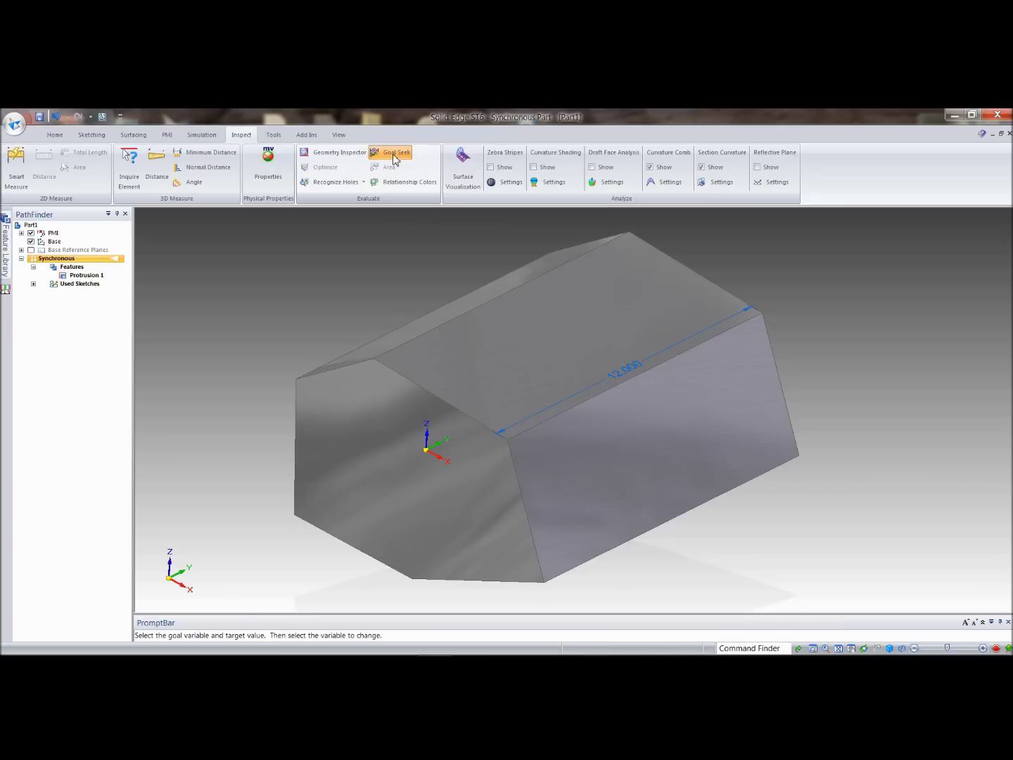
click(397, 220)
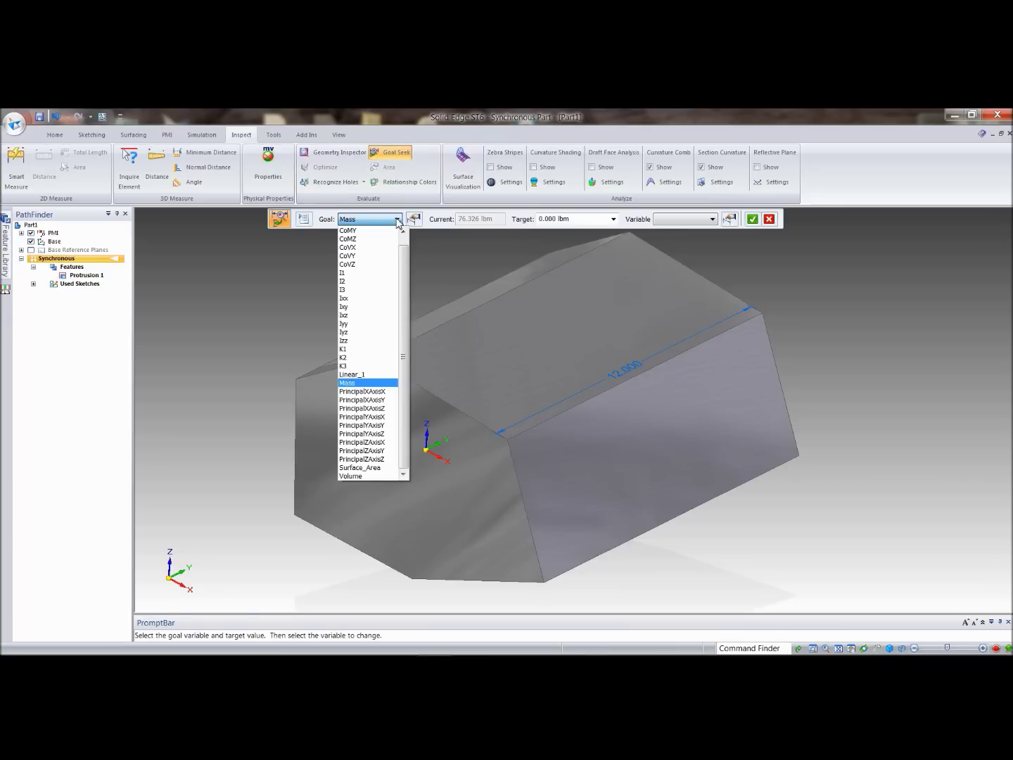
scroll(404, 238, up, 2)
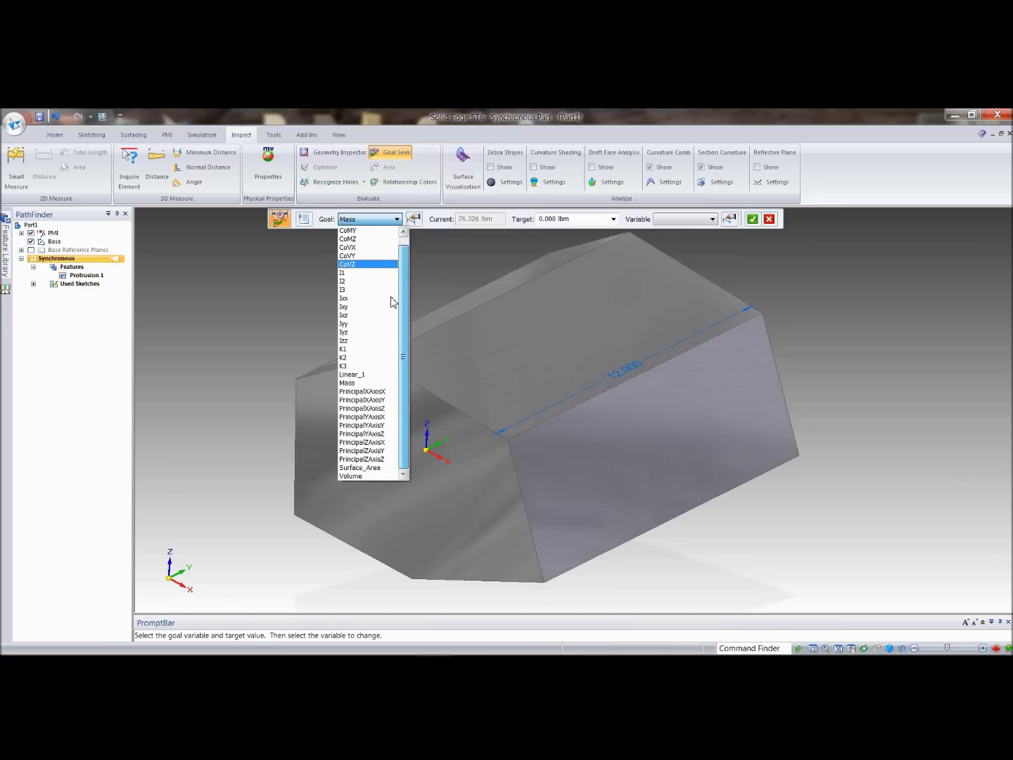
scroll(369, 363, down, 1)
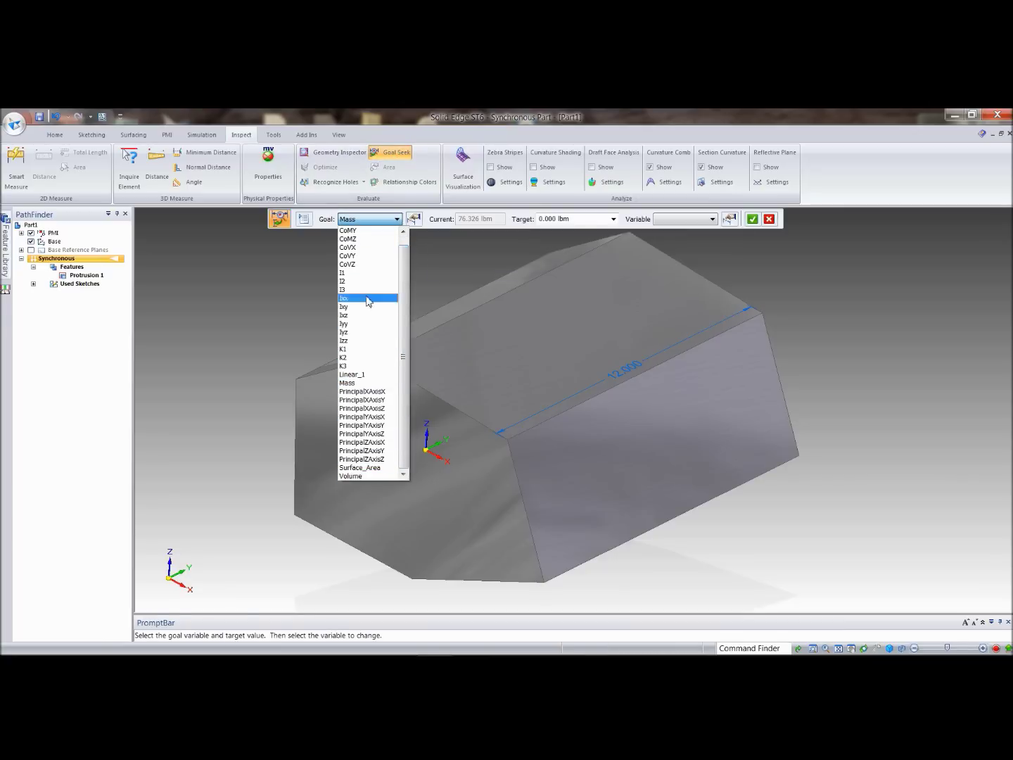
click(359, 382)
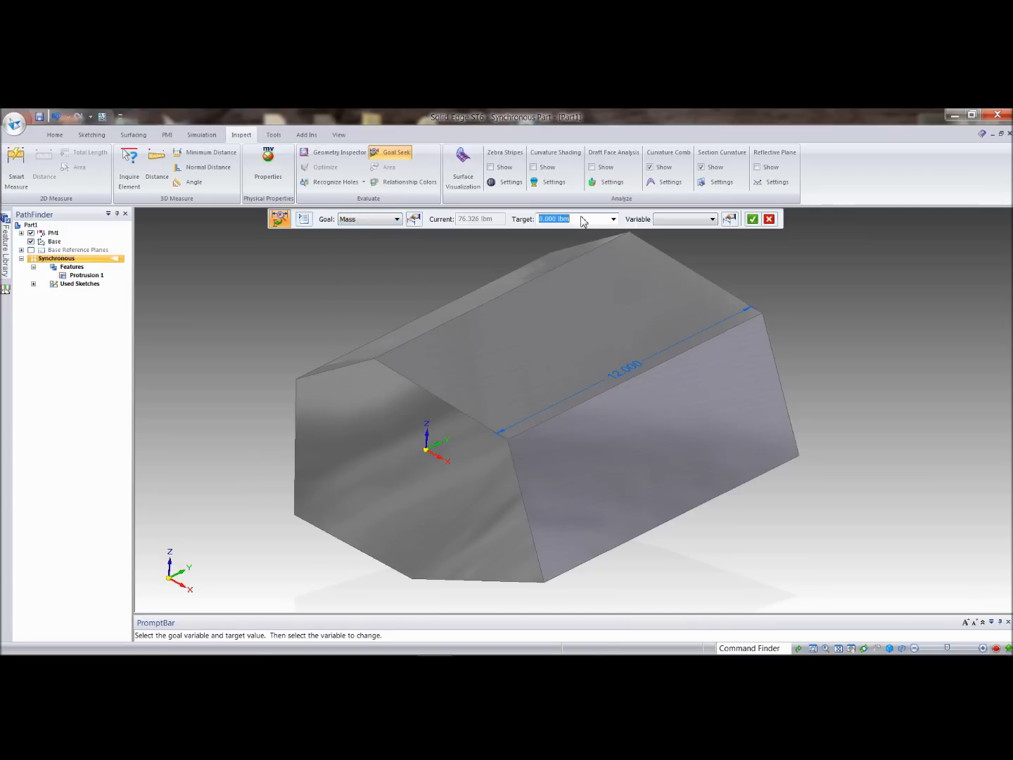
text(60)
key(Tab)
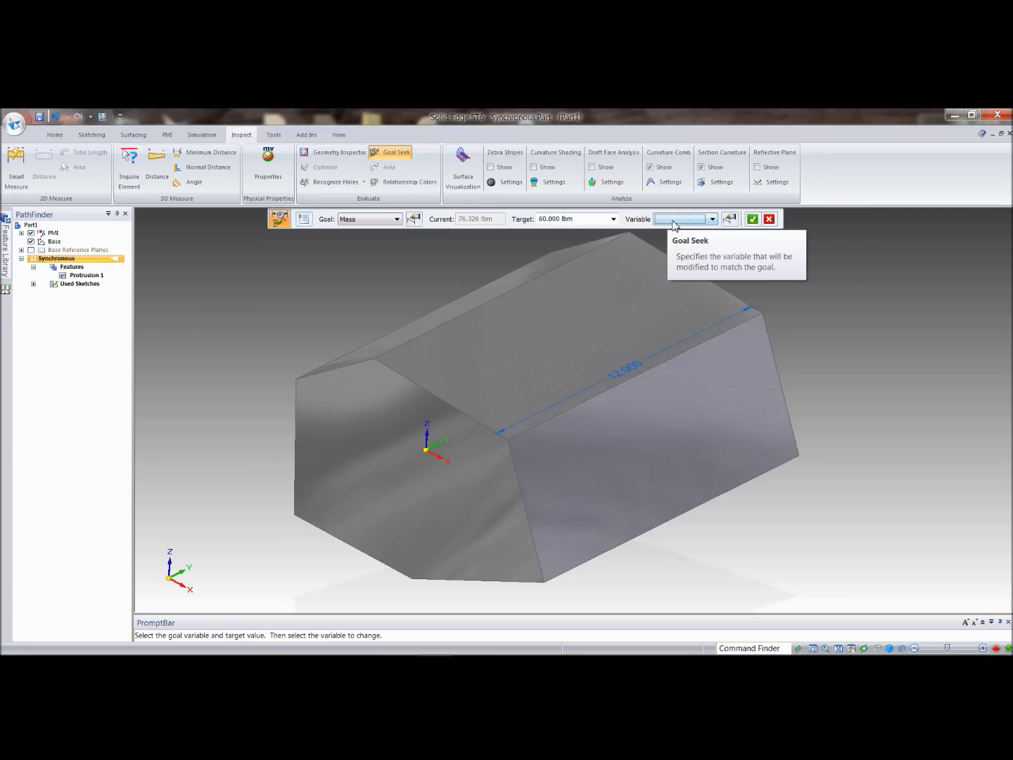
click(712, 219)
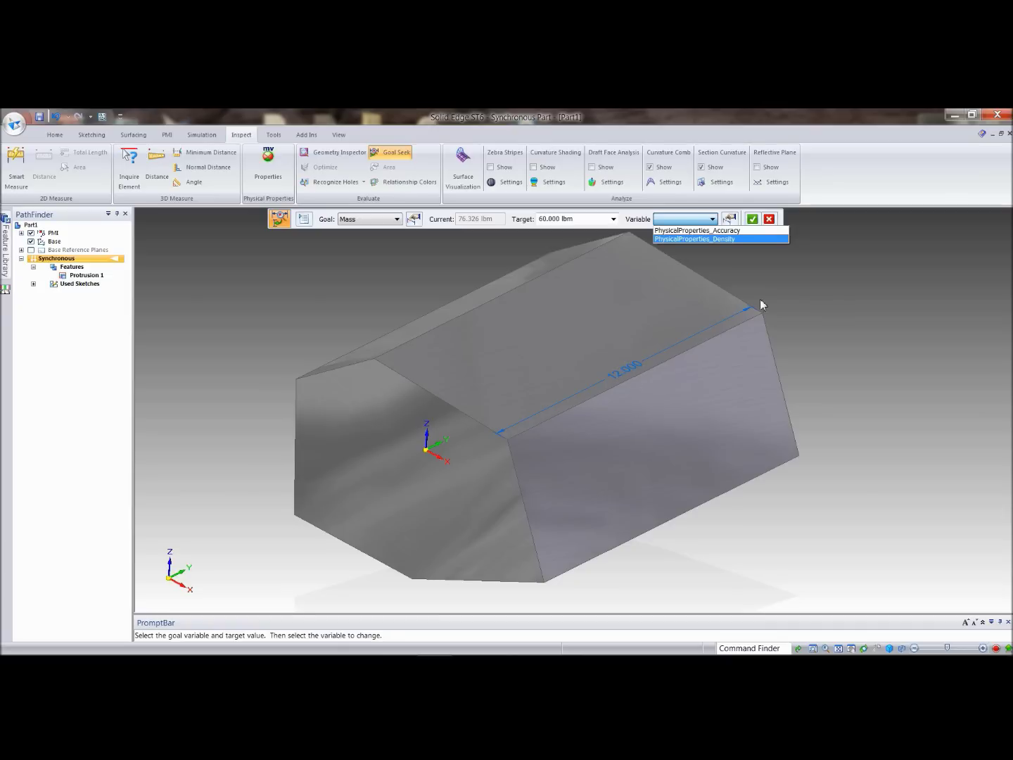
key(Escape)
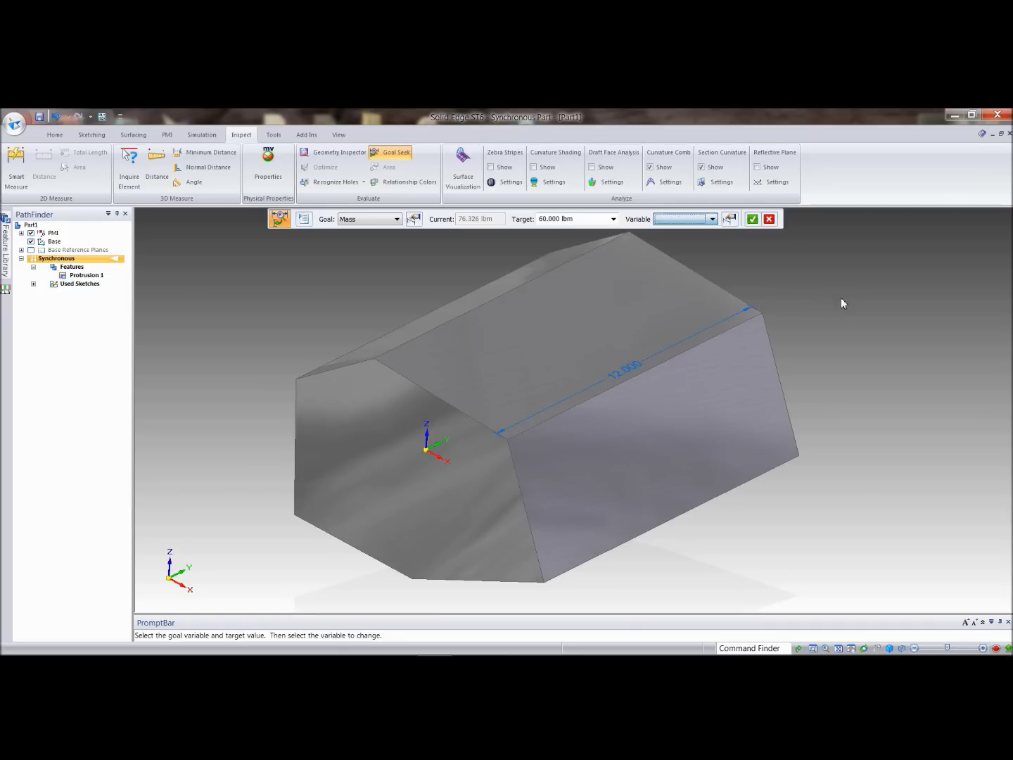
key(Escape)
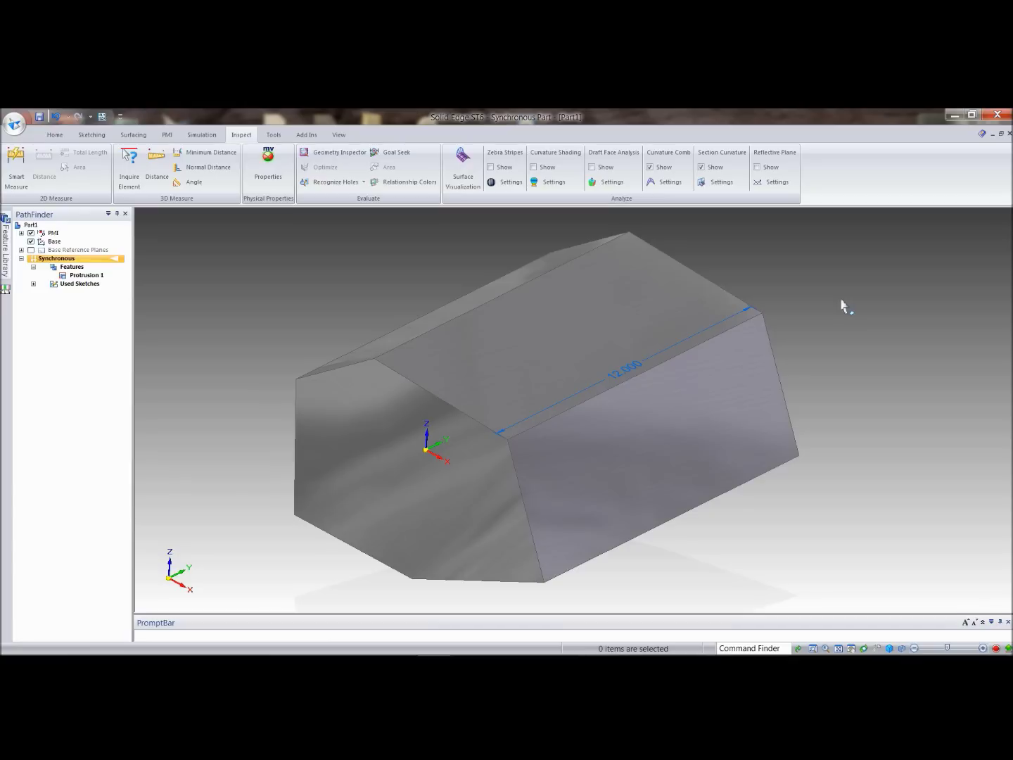
- Lengthen the extrusion by moving its far end face outward about 2.625 in
right_click(695, 299)
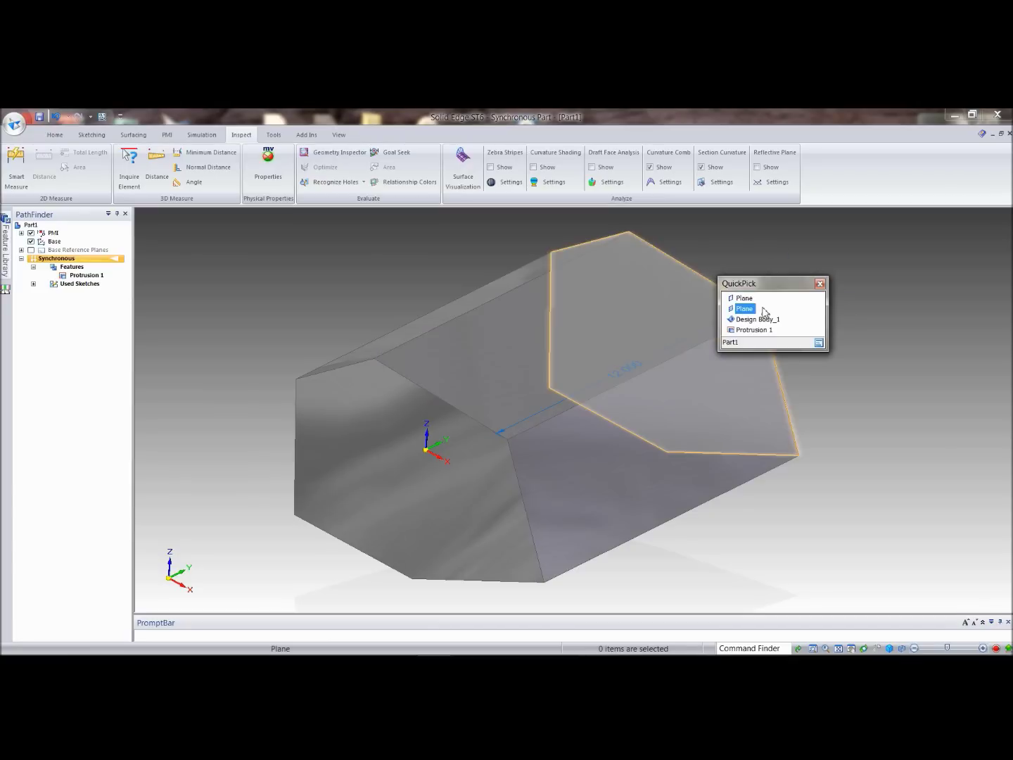
click(764, 314)
click(716, 283)
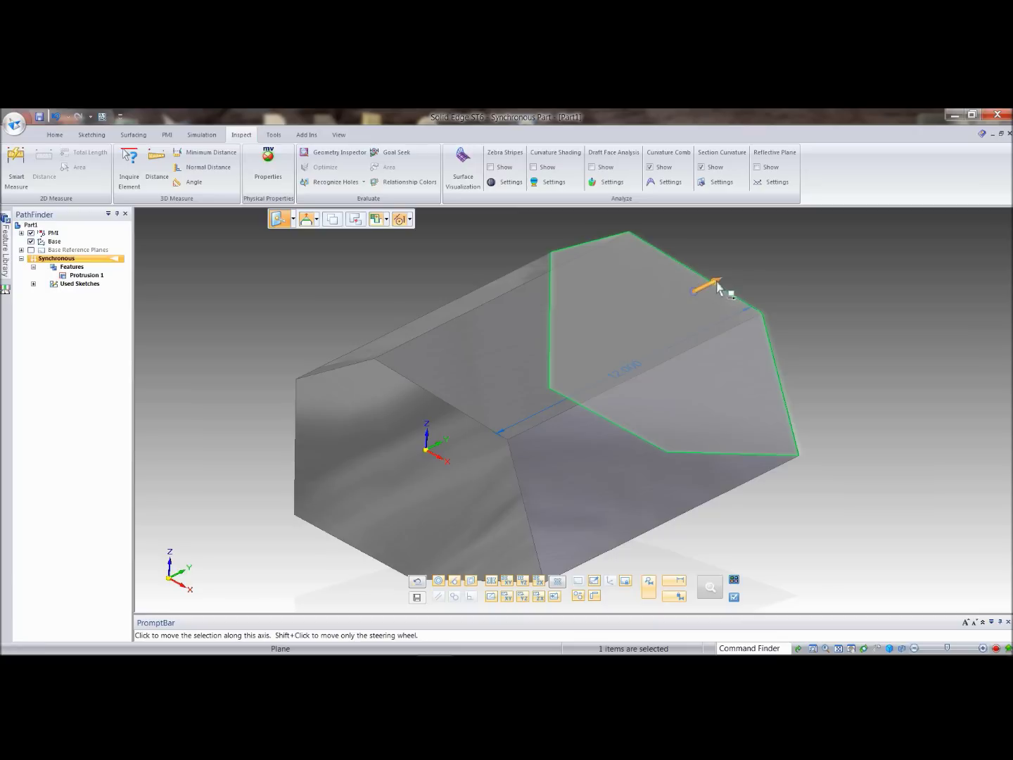
click(836, 389)
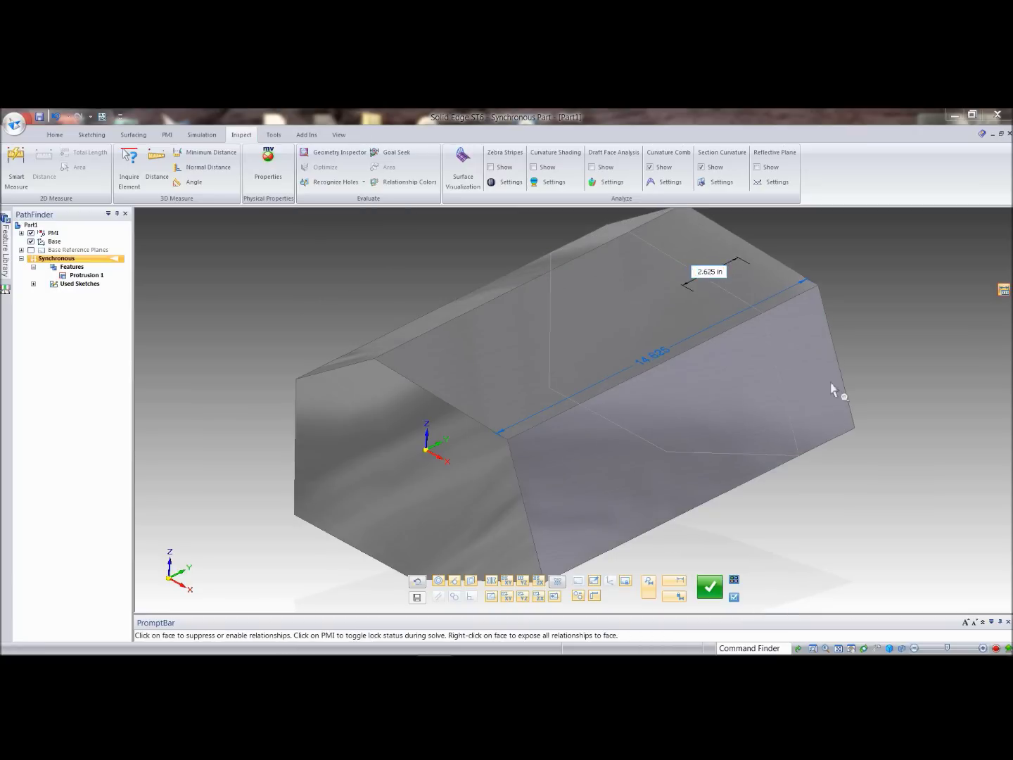
key(Return)
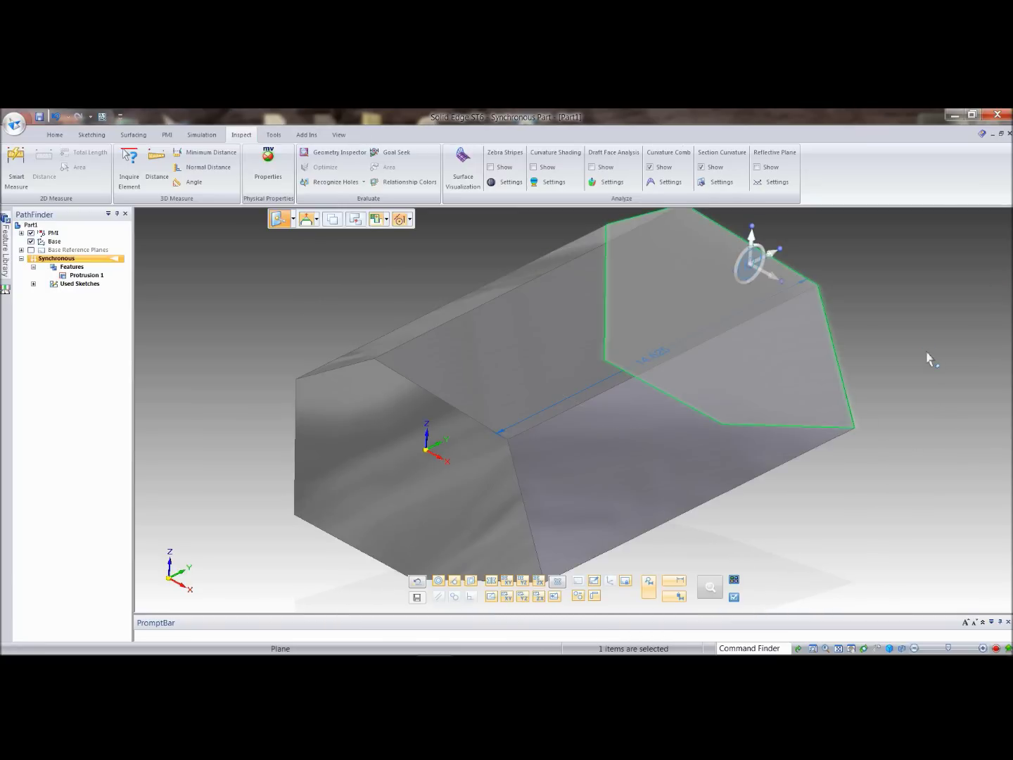
key(Escape)
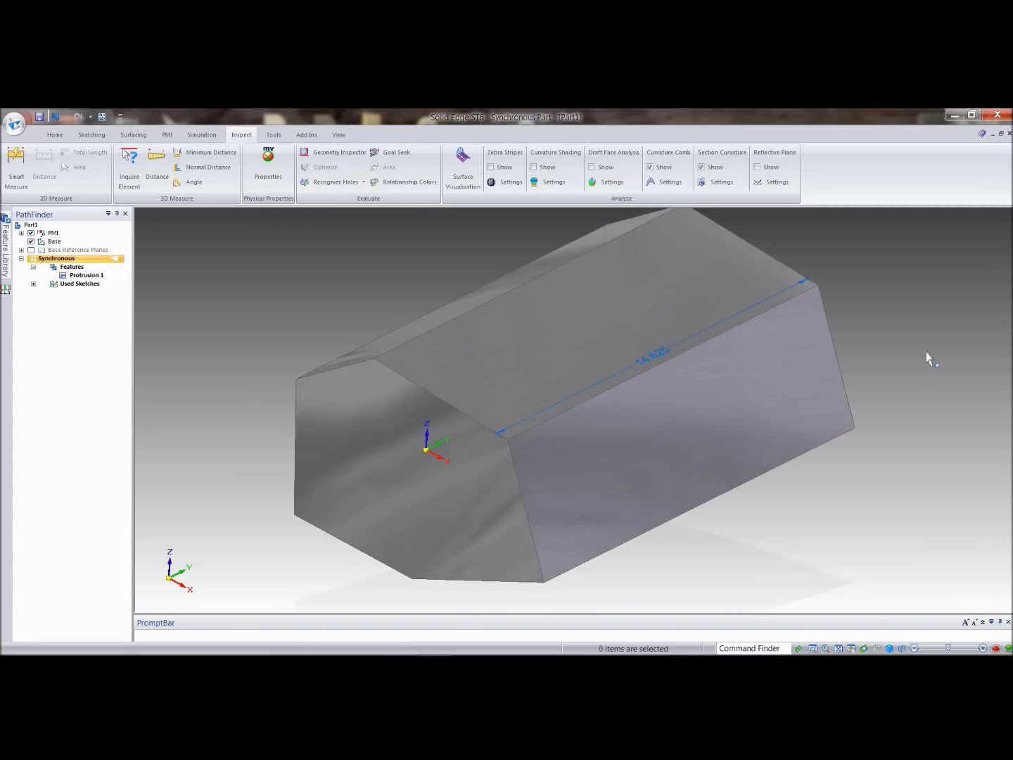
- Lock the value of the extrusion's length dimension on the model
click(661, 354)
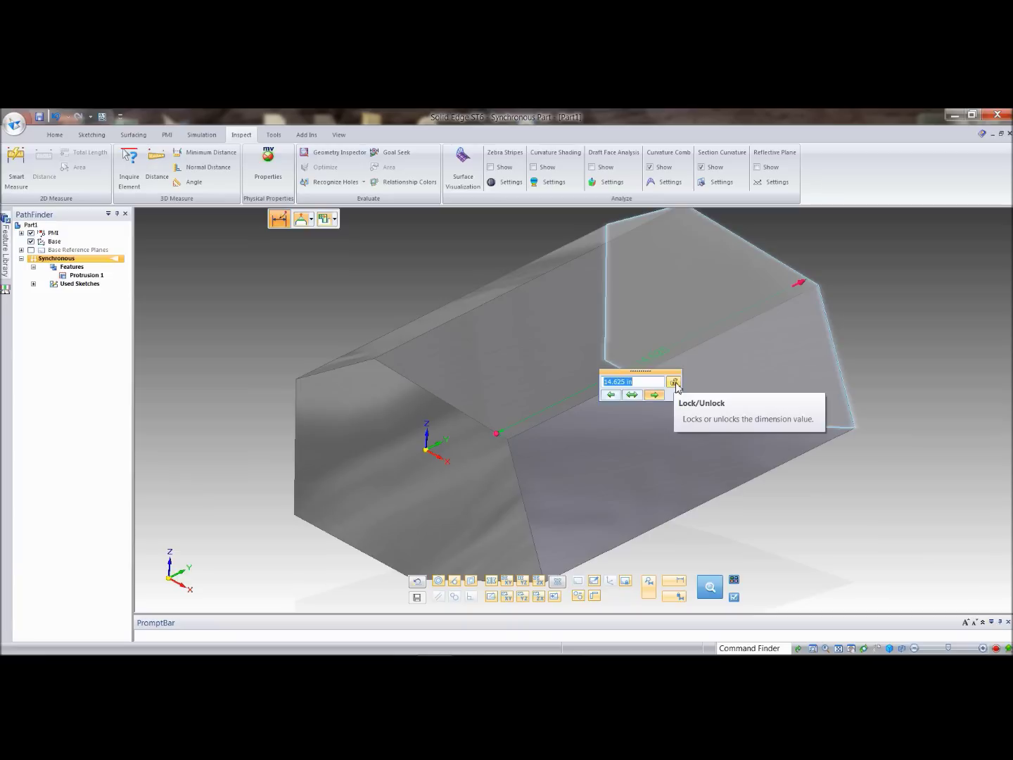
click(675, 383)
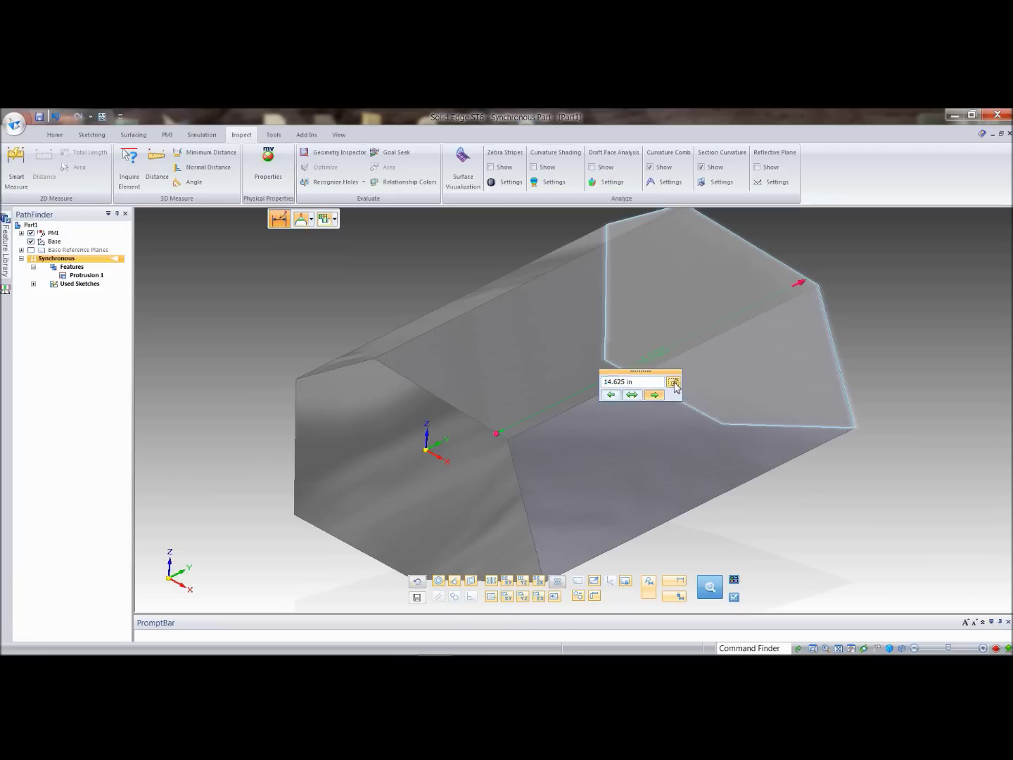
click(376, 279)
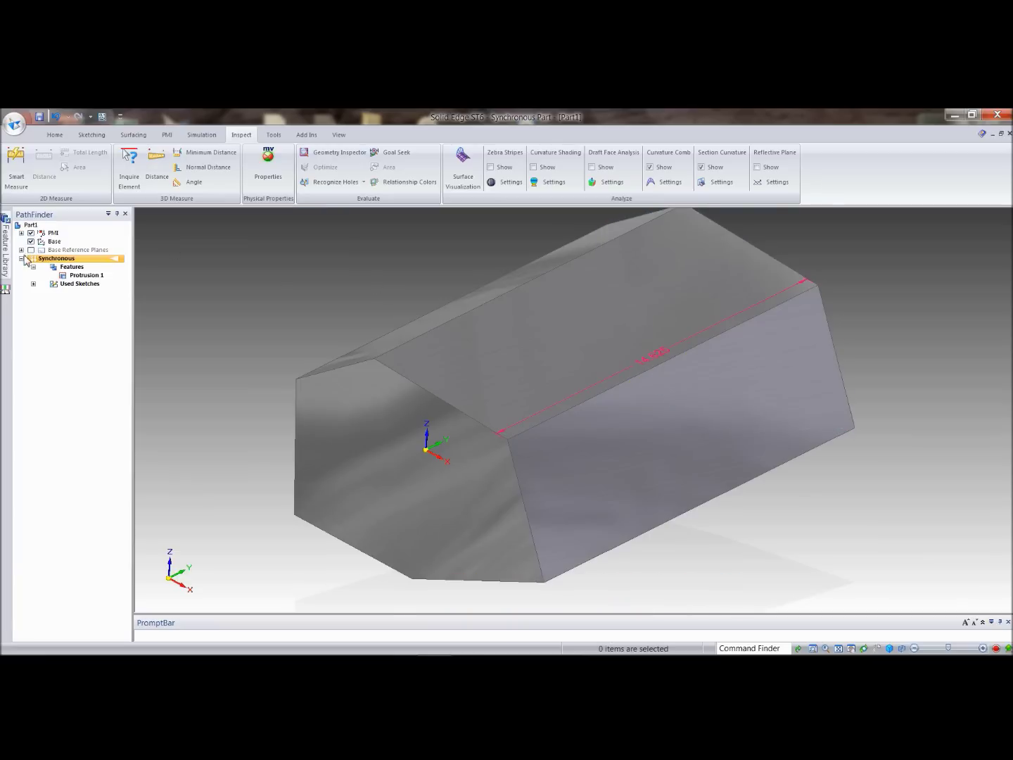
- Expand the PMI dimensions in PathFinder, then unlock and relock the Linear 1 dimension from there
click(21, 232)
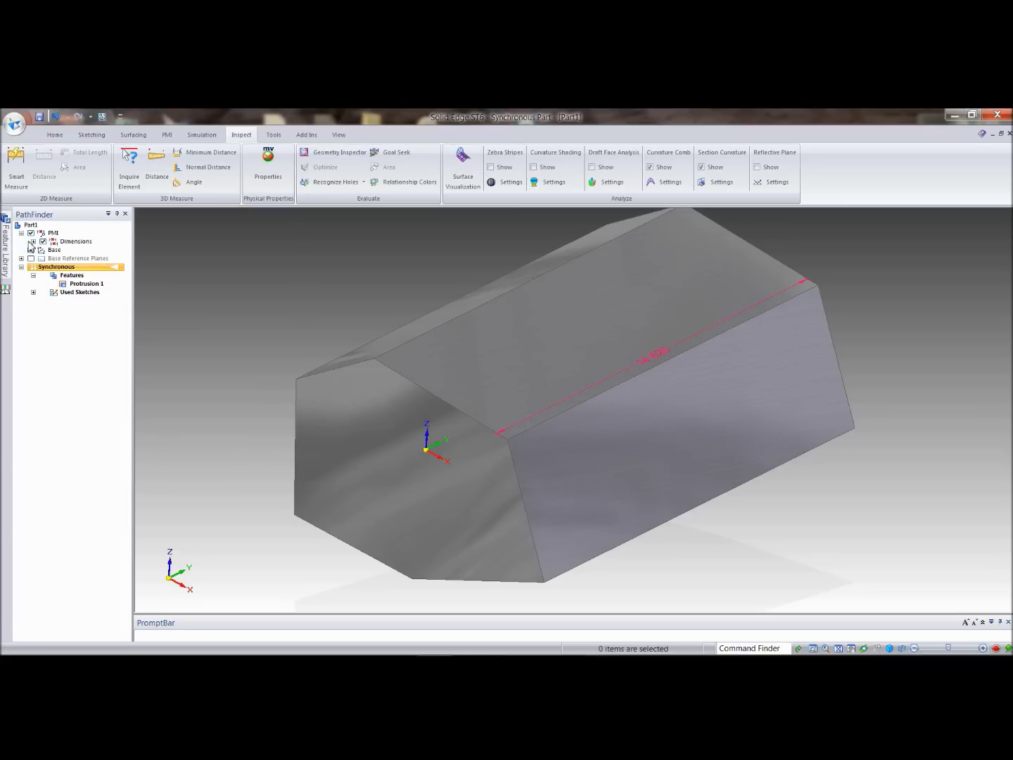
click(33, 241)
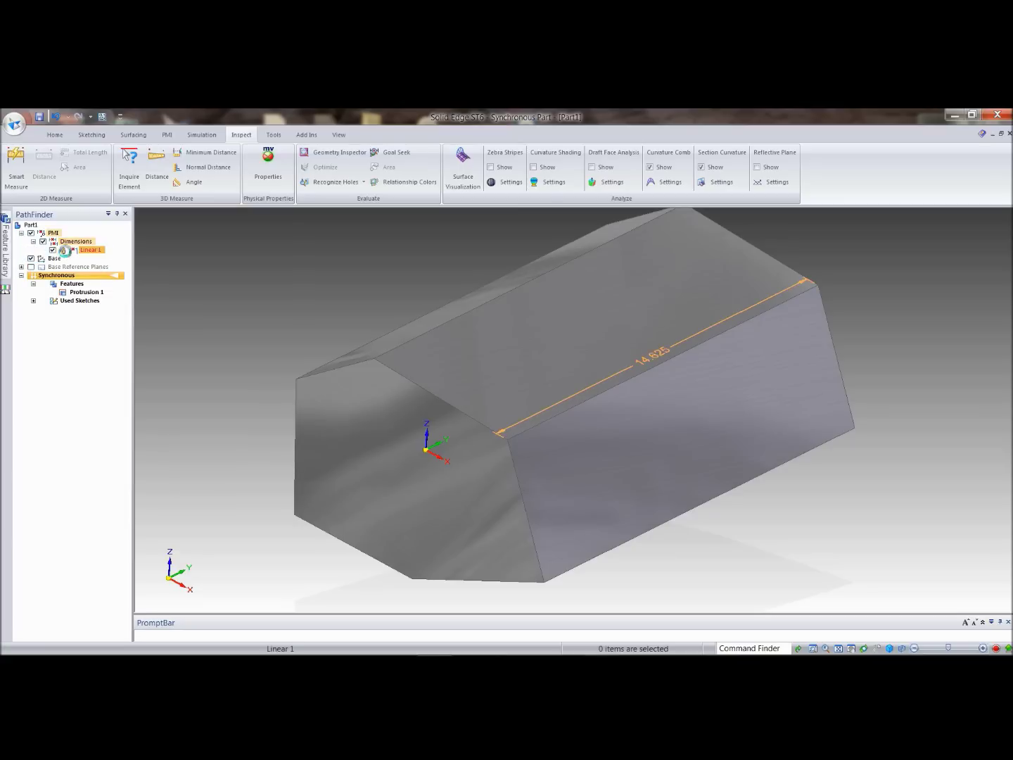
click(65, 251)
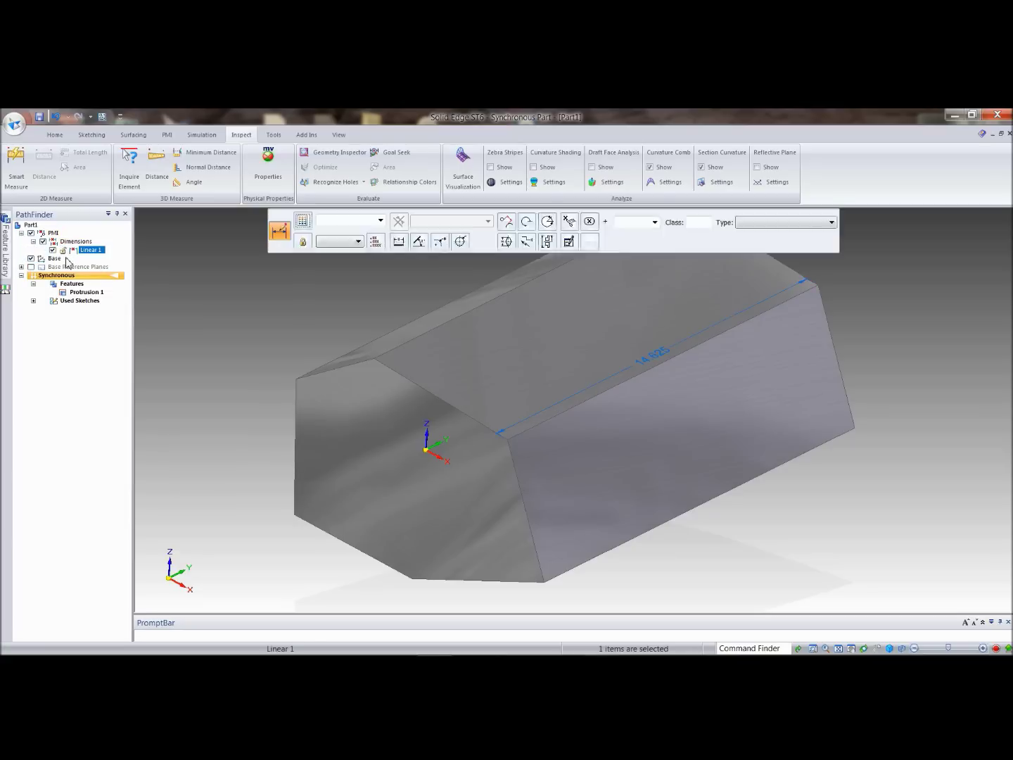
click(207, 250)
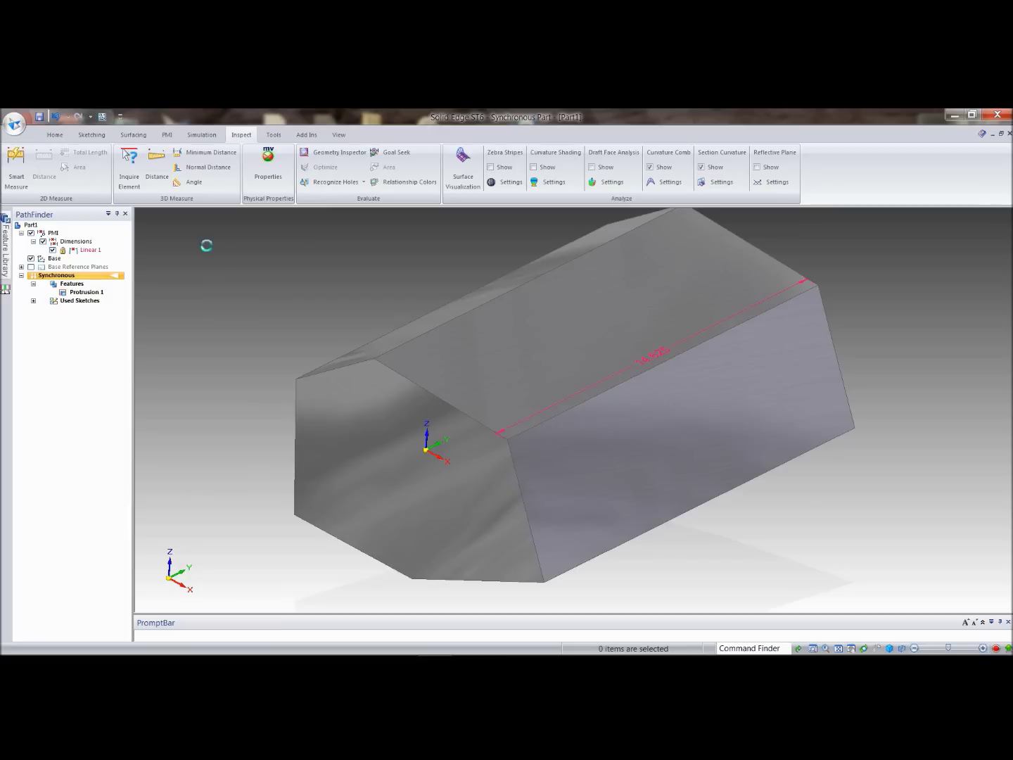
- Run Goal Seek for the 60 lbm Mass target using Linear_1 as the variable to change
click(394, 152)
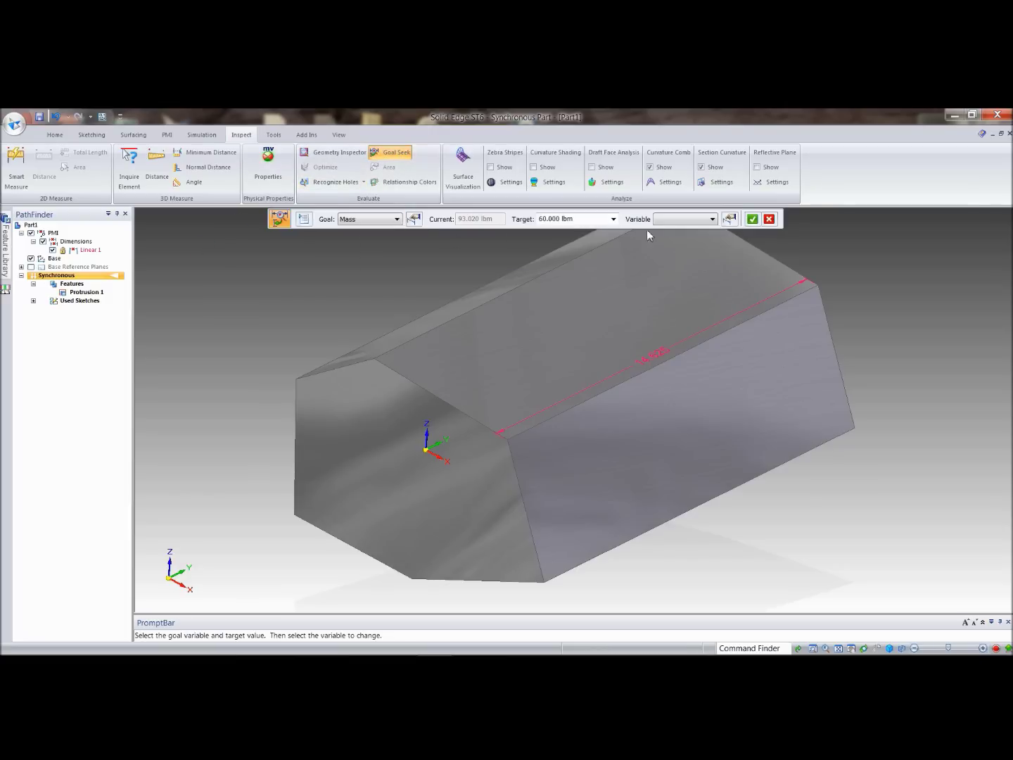
click(713, 219)
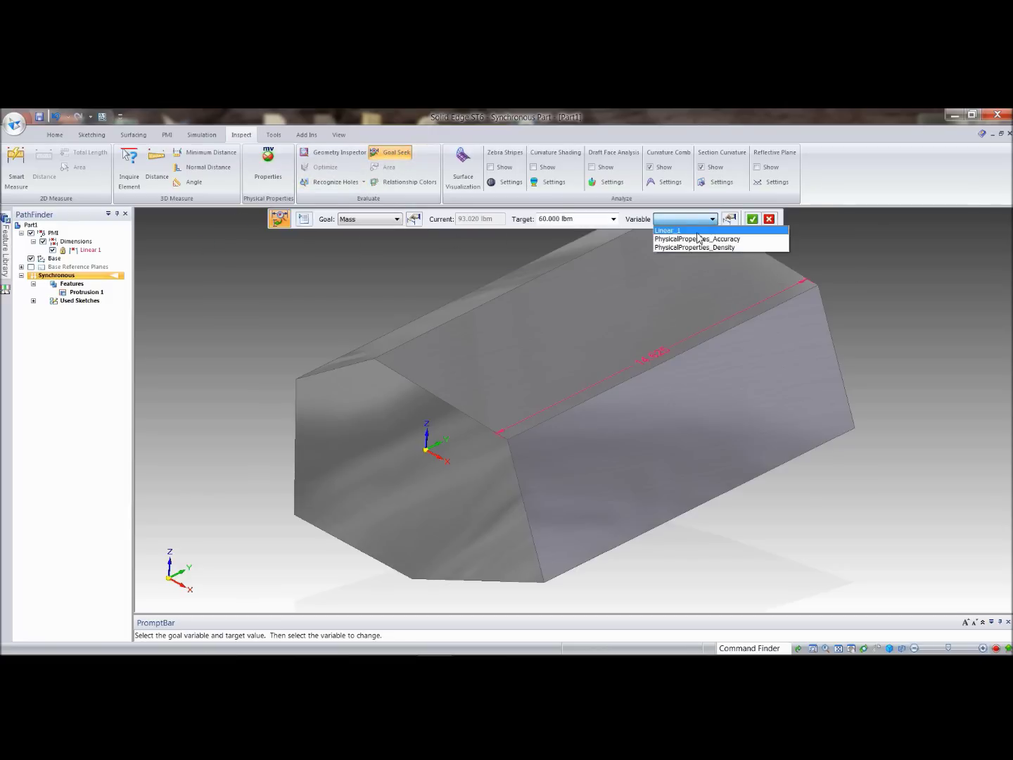
click(705, 231)
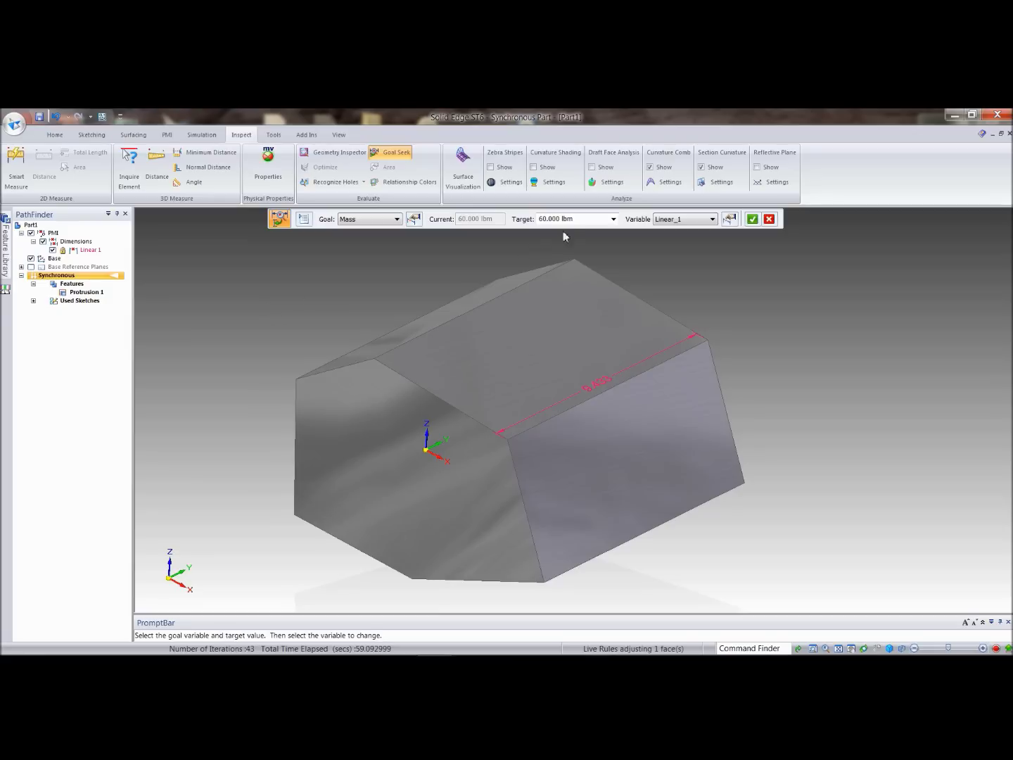
- Check the maximum time and iteration limits in Goal Seek Options, cancel the dialog and leave Goal Seek
click(304, 219)
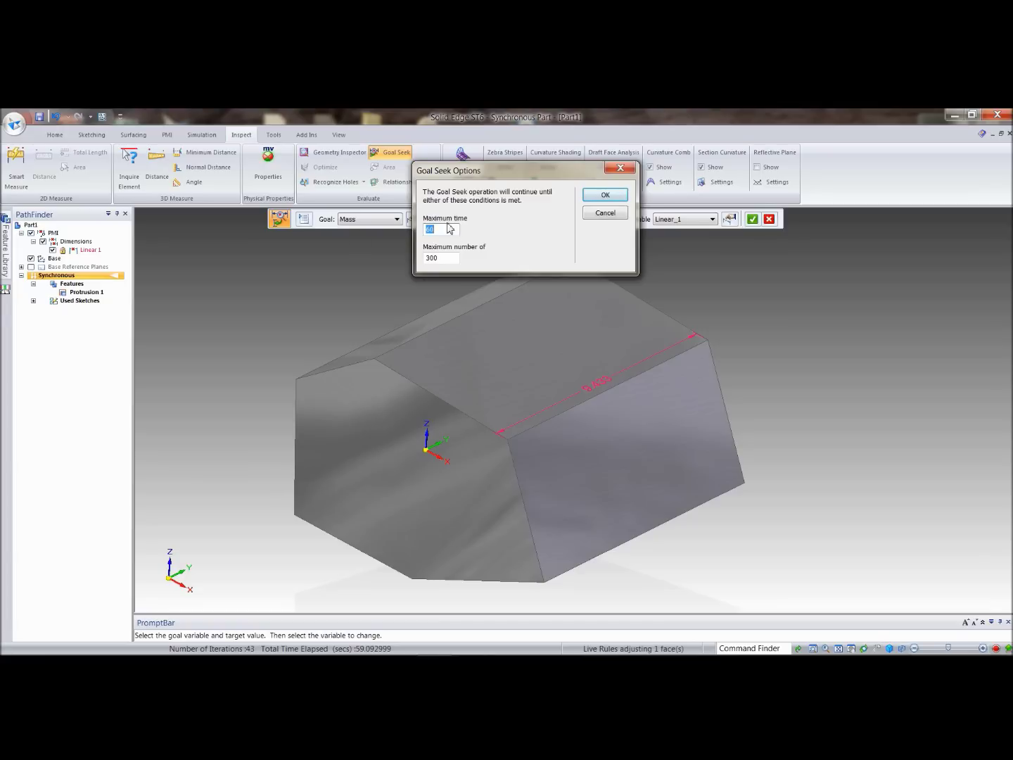
click(599, 216)
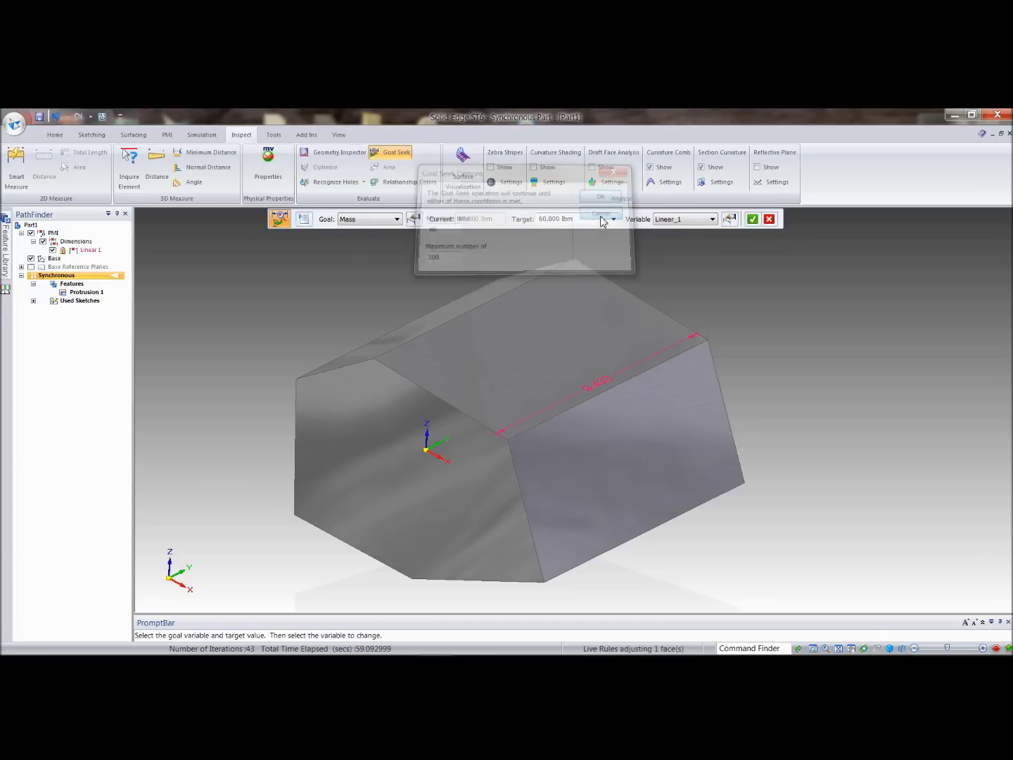
click(769, 219)
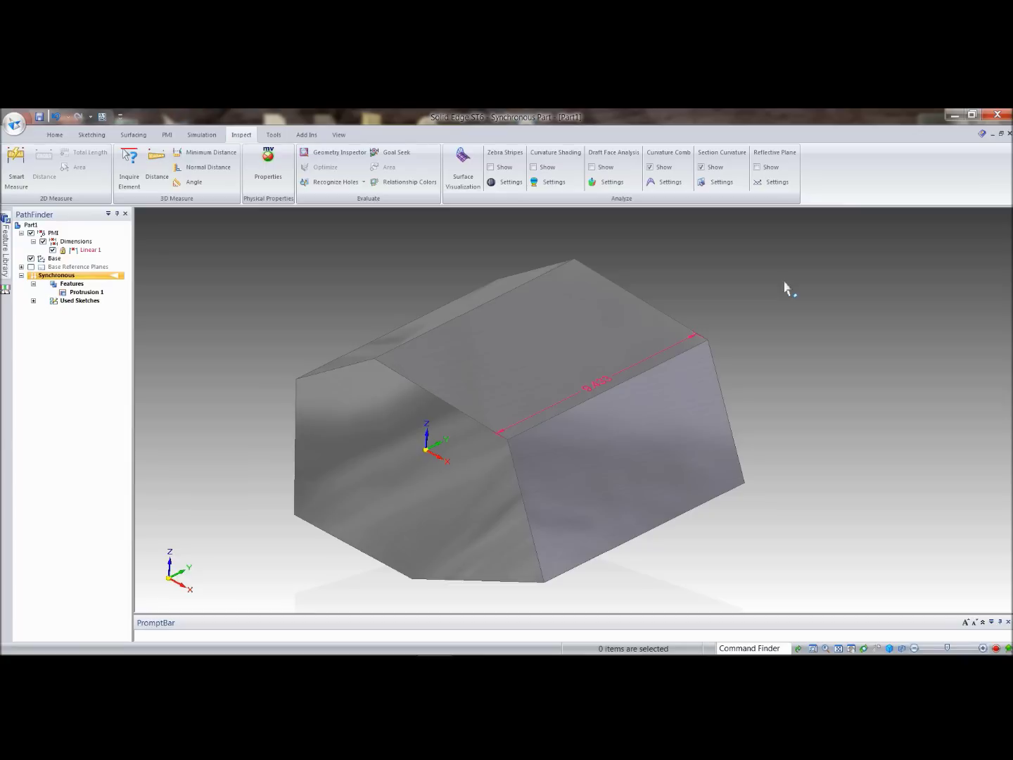
- Try to rotate the part's long sloping side face about its lower edge with the steering wheel
click(659, 475)
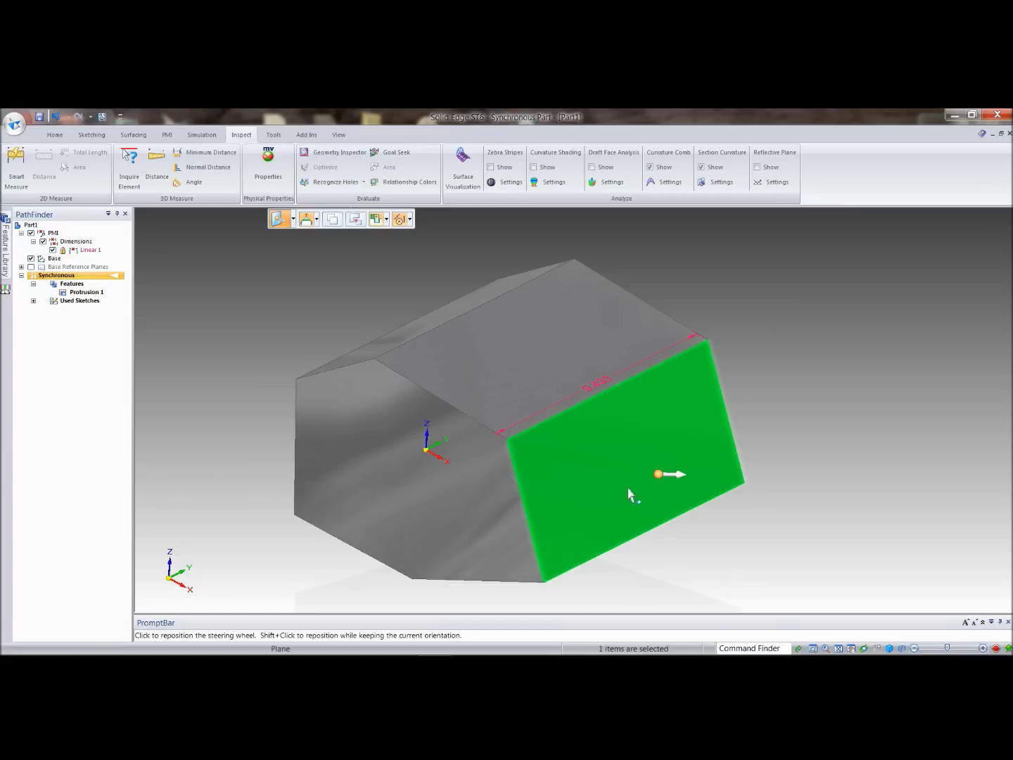
click(658, 474)
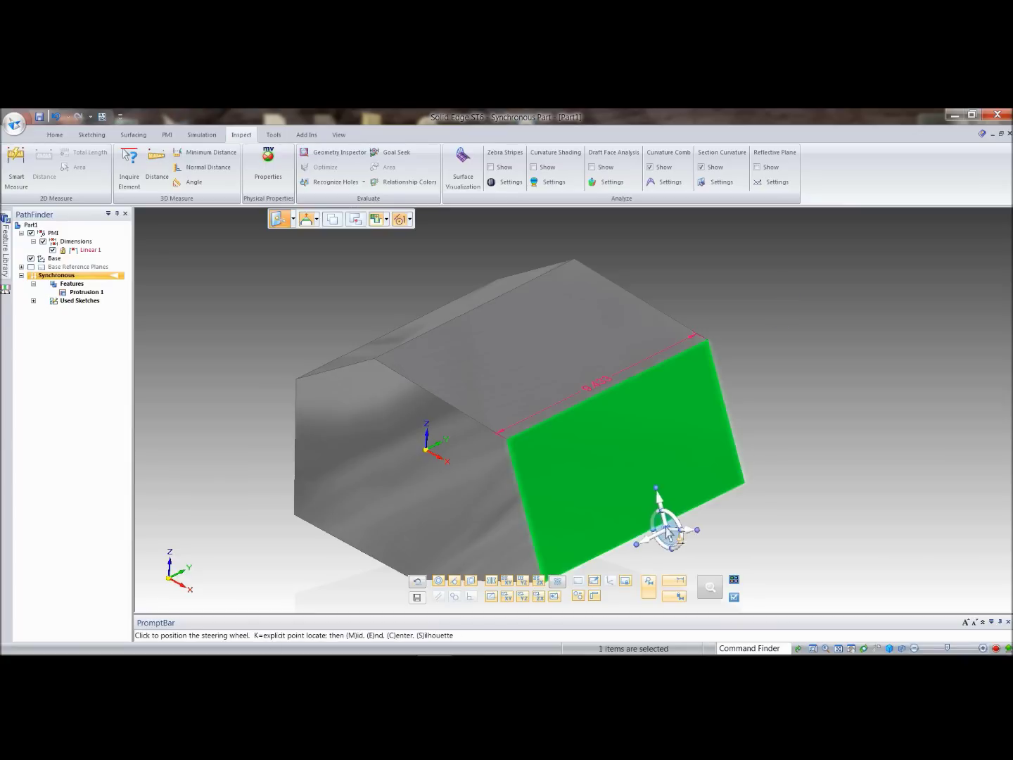
click(664, 523)
click(677, 532)
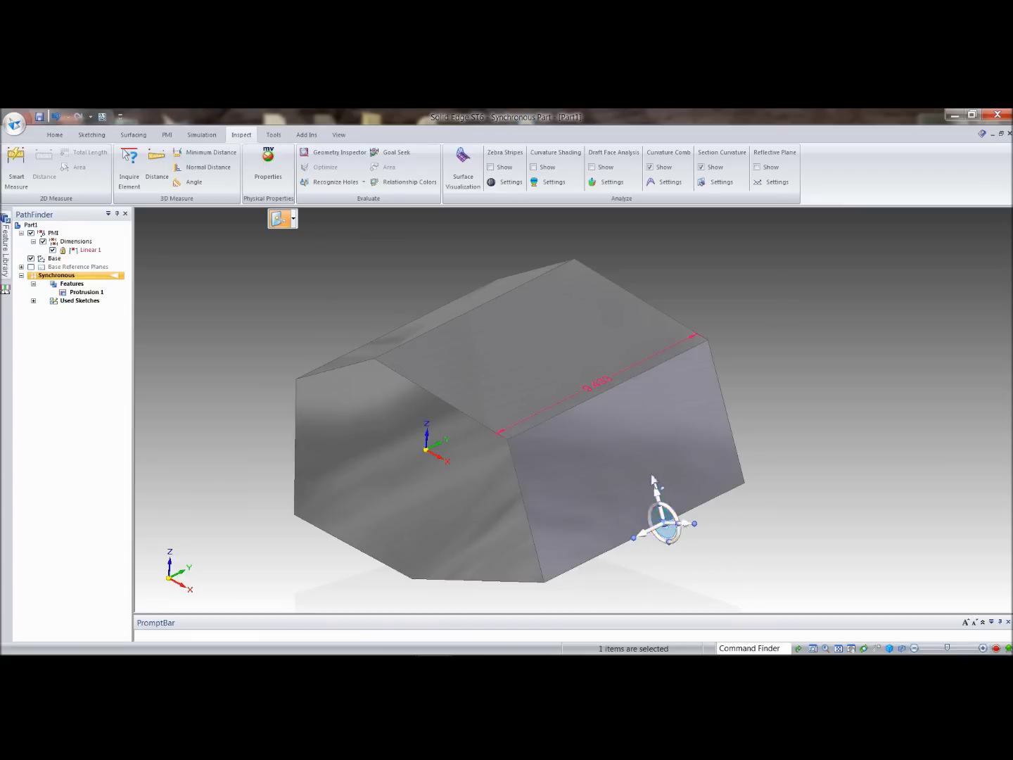
click(832, 469)
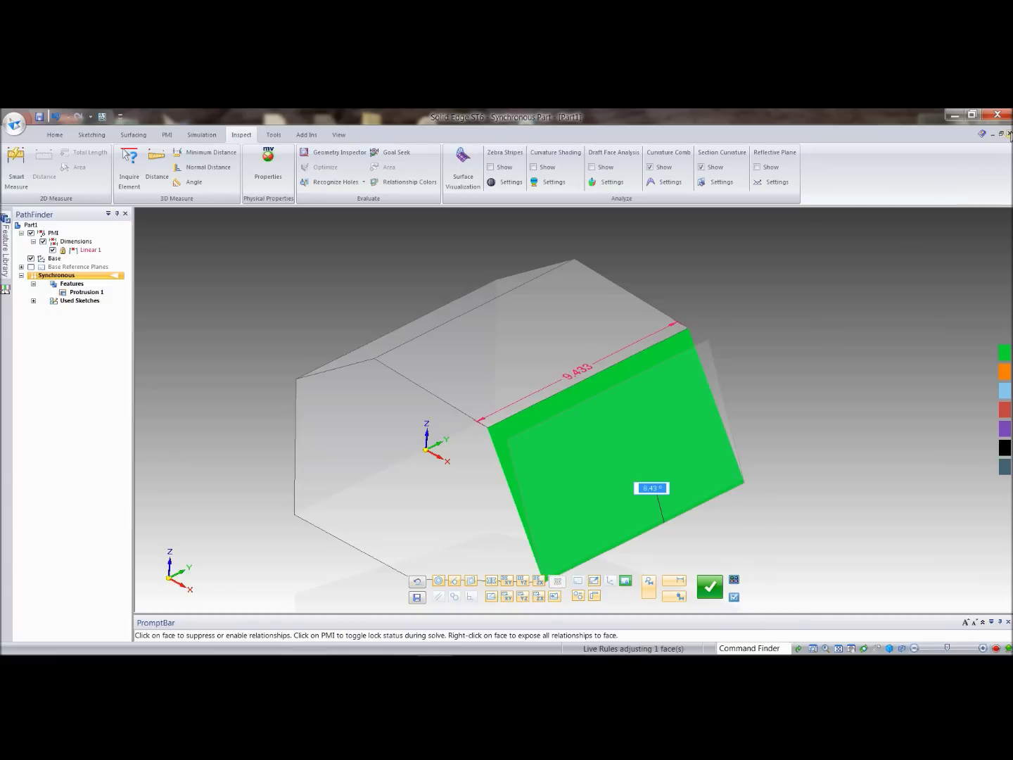
- Close the part document and return to the Solid Edge start page
key(Return)
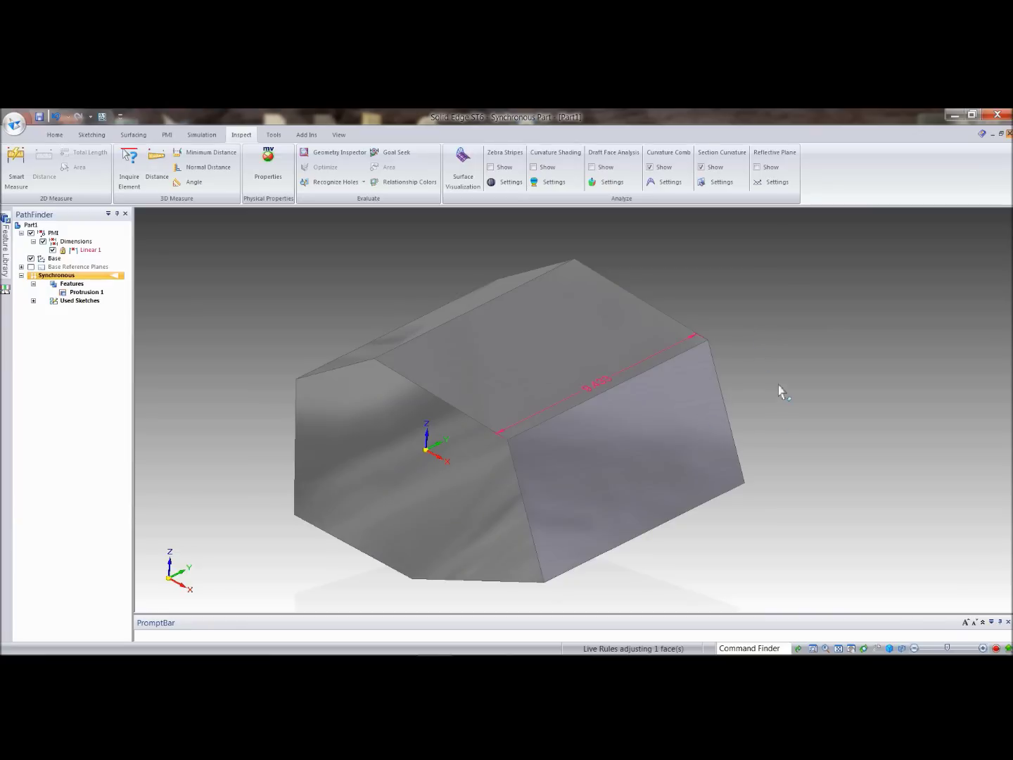
click(519, 440)
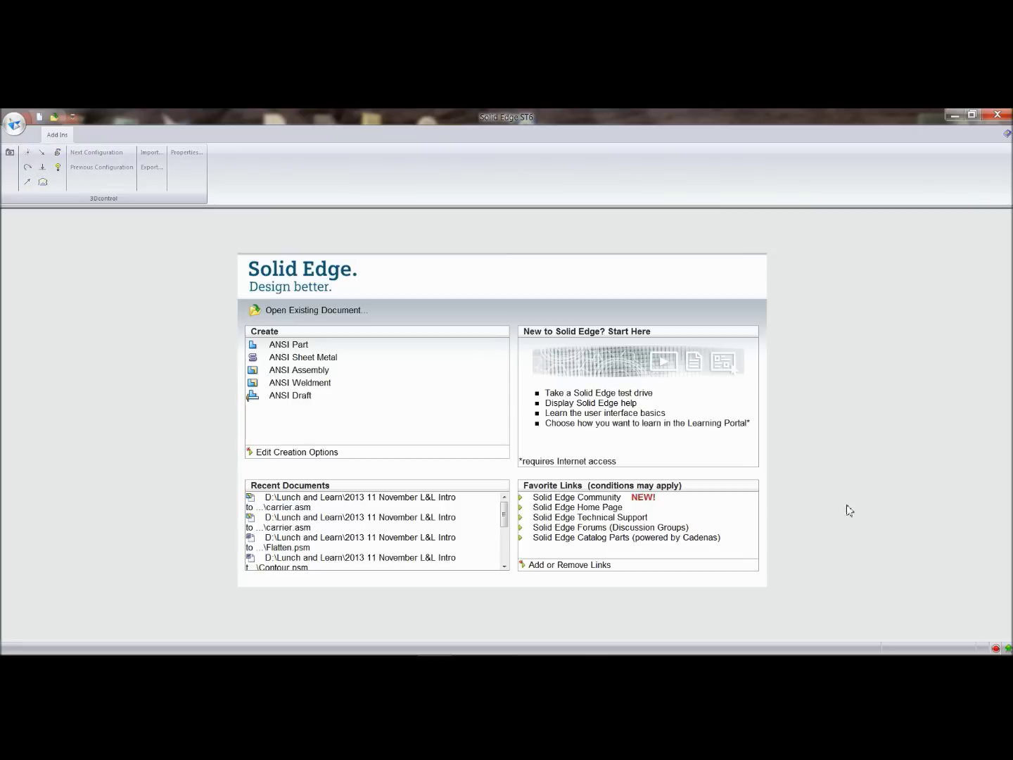
- Open the screen video recorder and close its dialog
click(995, 648)
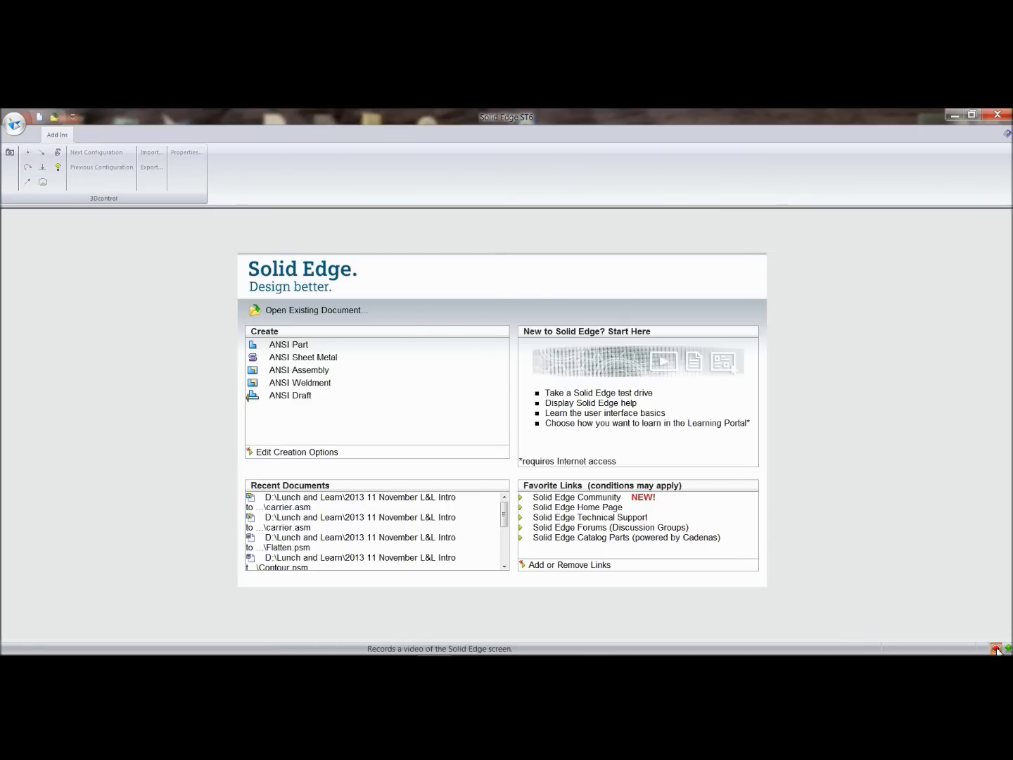
click(459, 315)
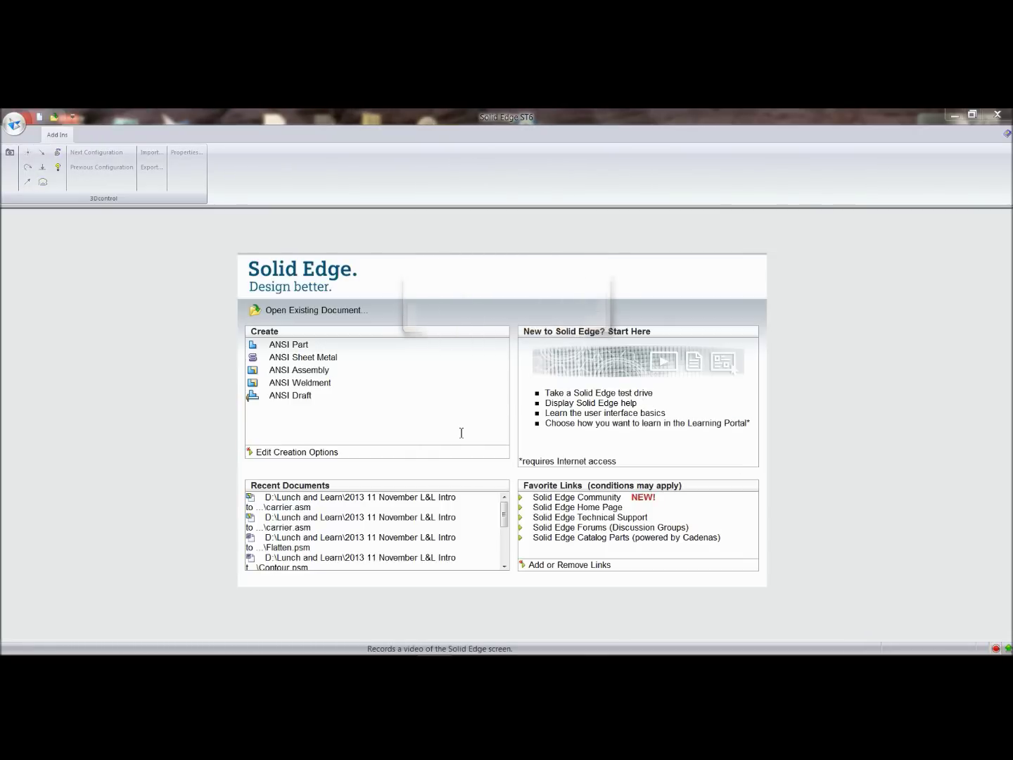
- Open the assembly carrier.asm from the Support Files folder, dismissing the LienTools error dialog
click(341, 310)
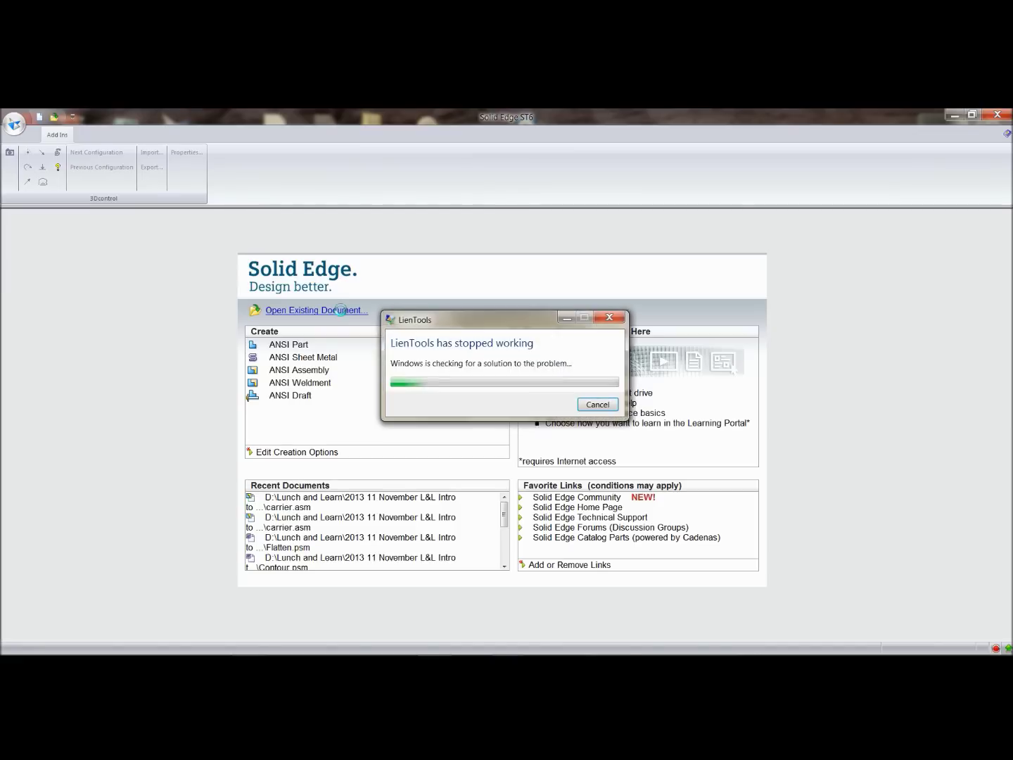
click(577, 414)
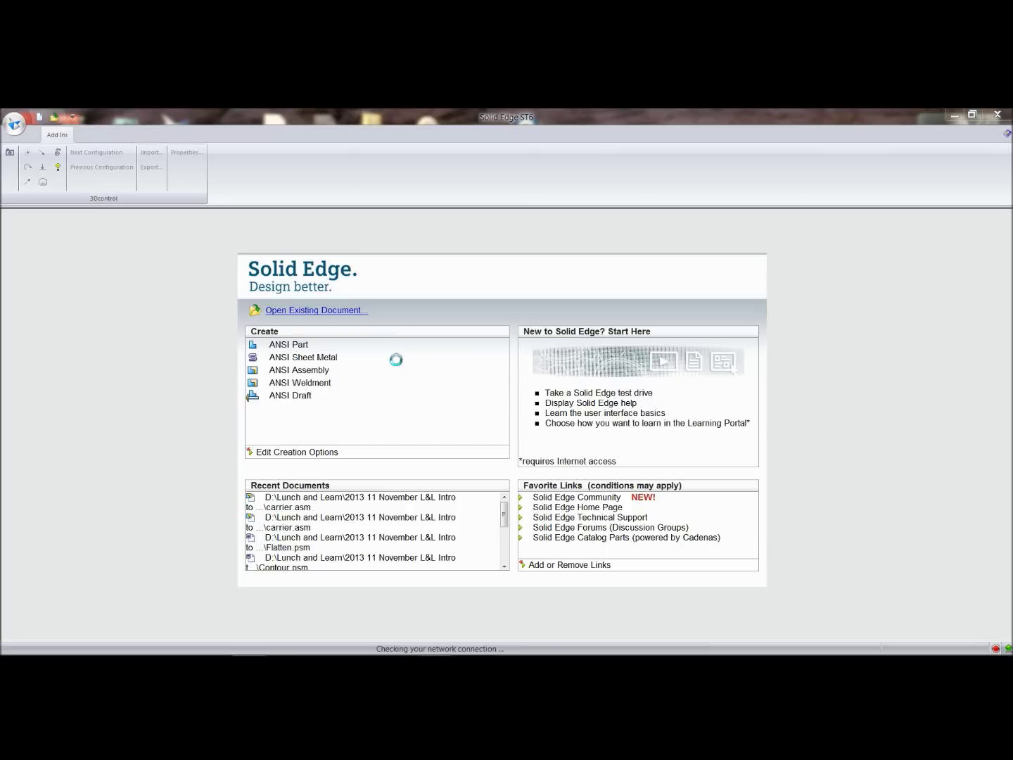
key(ctrl+o)
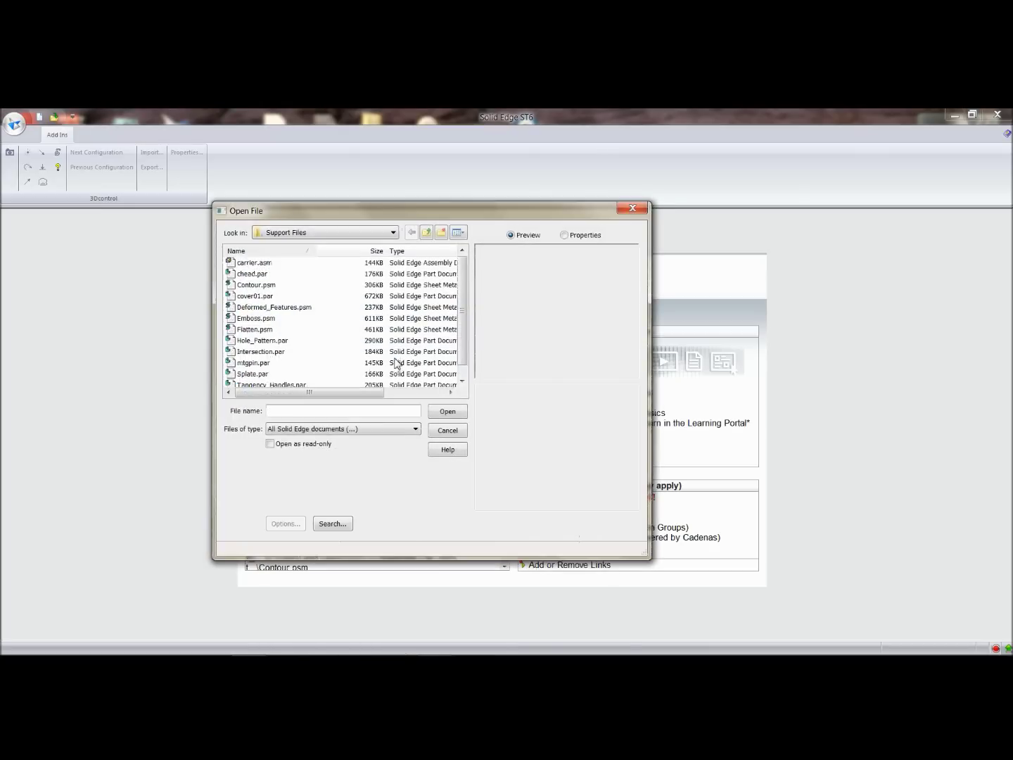
click(254, 264)
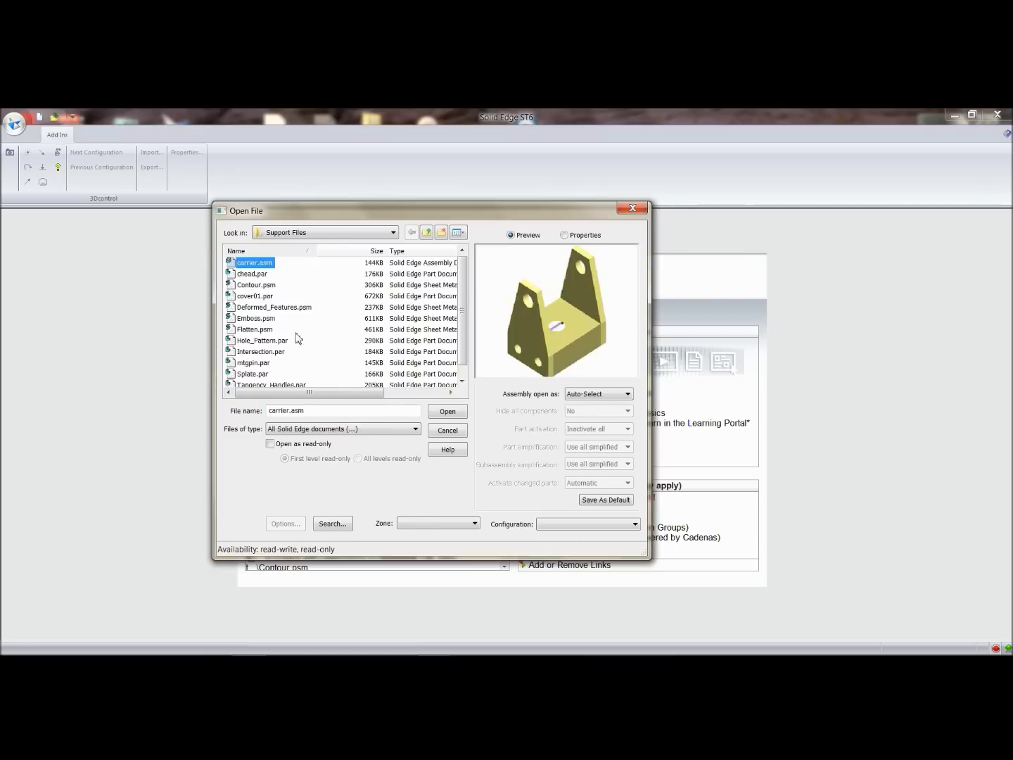
click(439, 413)
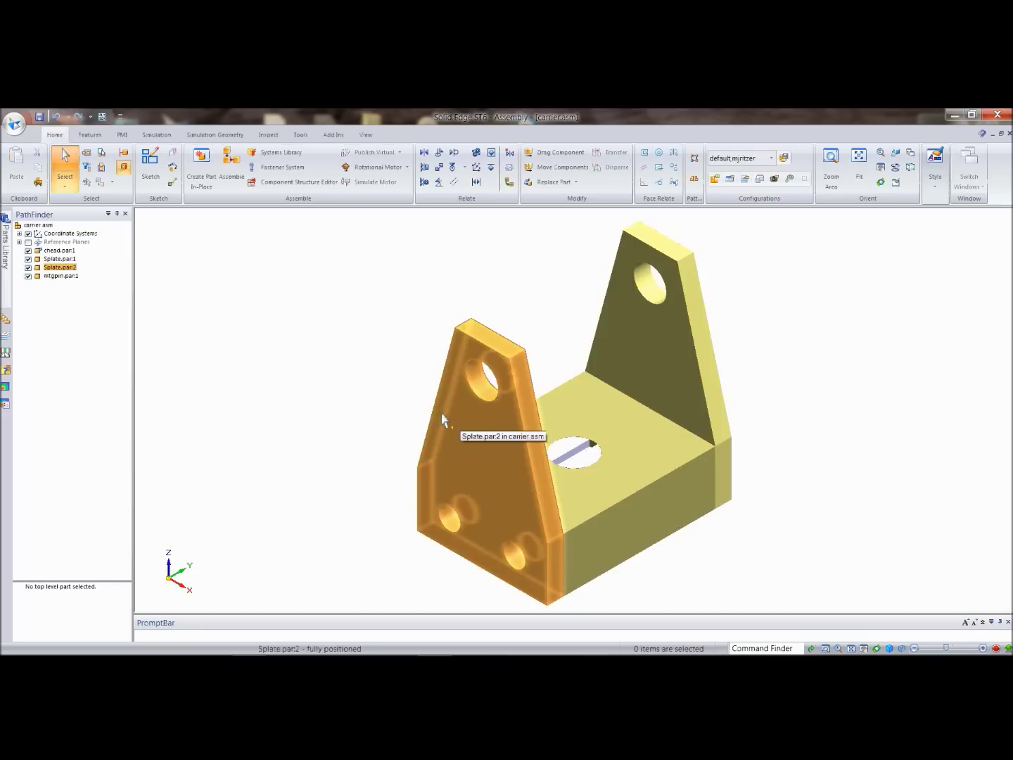
- Set the distance variable V164 to 5 mm in the assembly's Variable Table and close the table
middle_drag(298, 419, 292, 400)
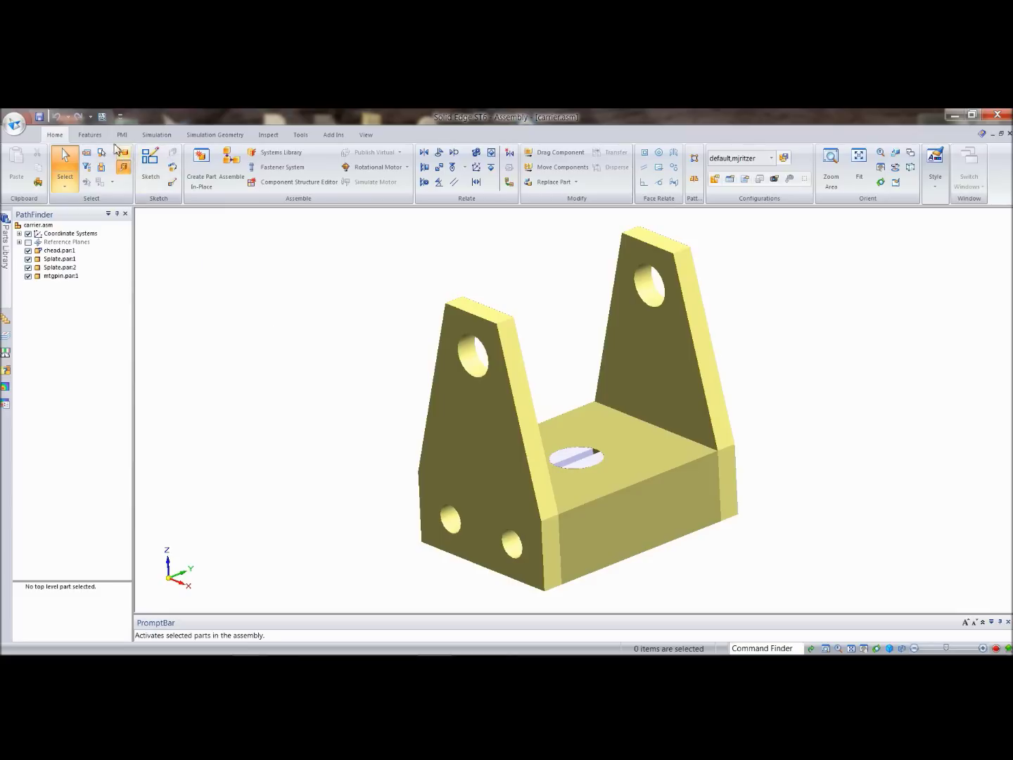
click(102, 117)
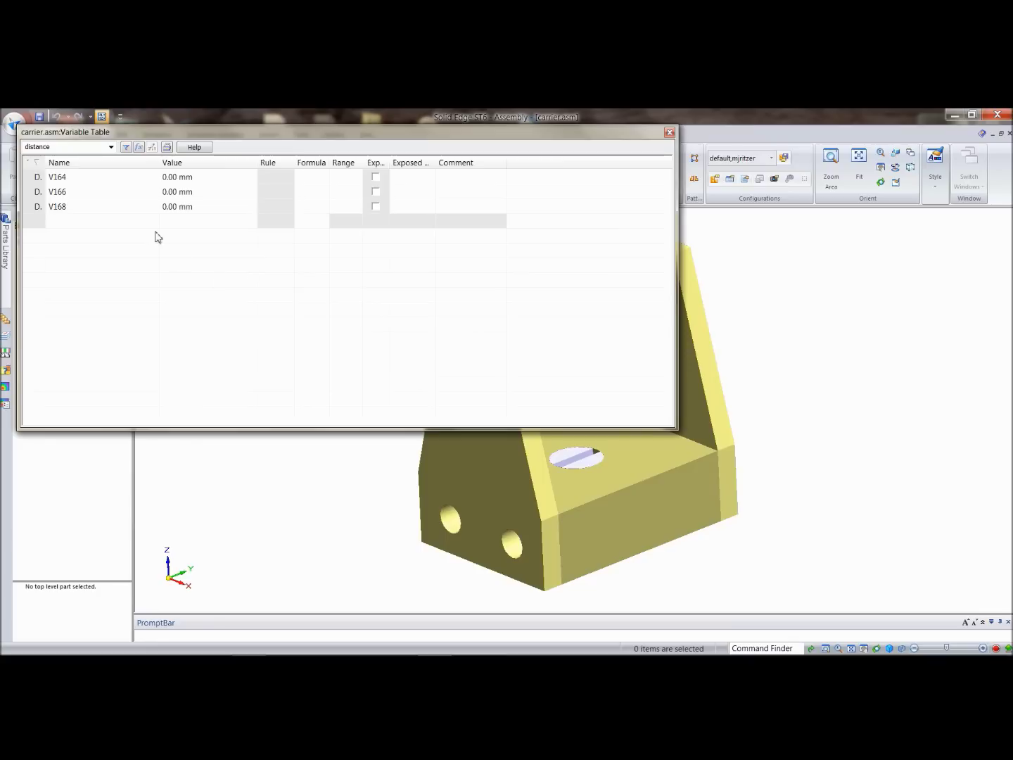
click(195, 180)
click(194, 180)
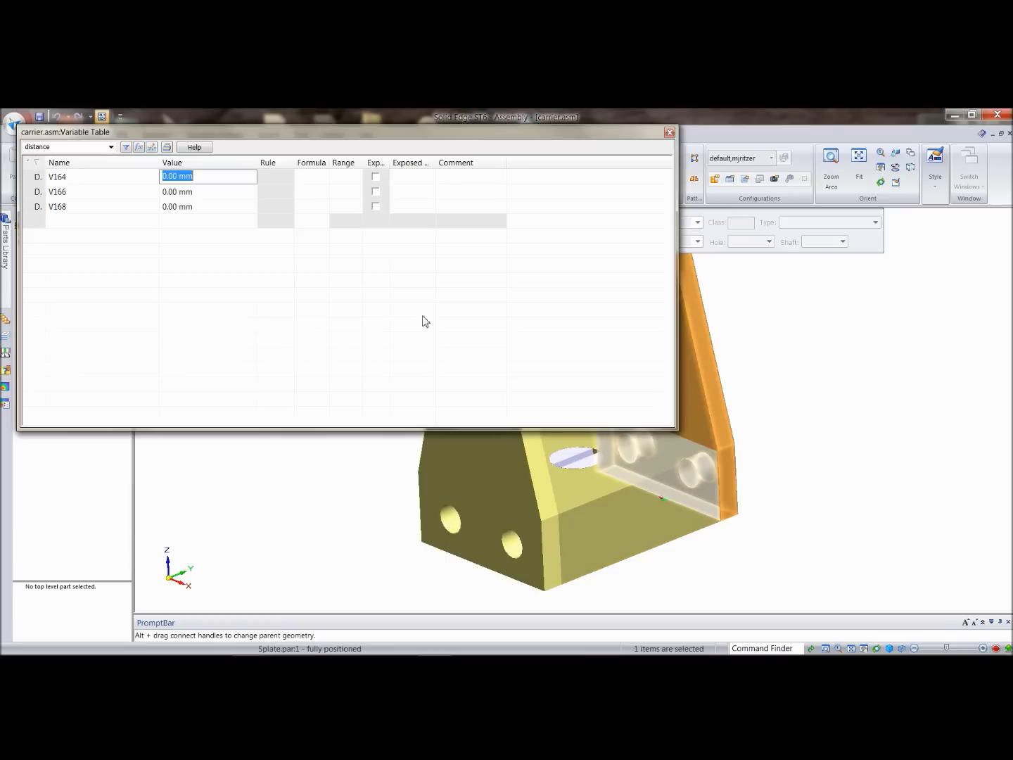
text(5)
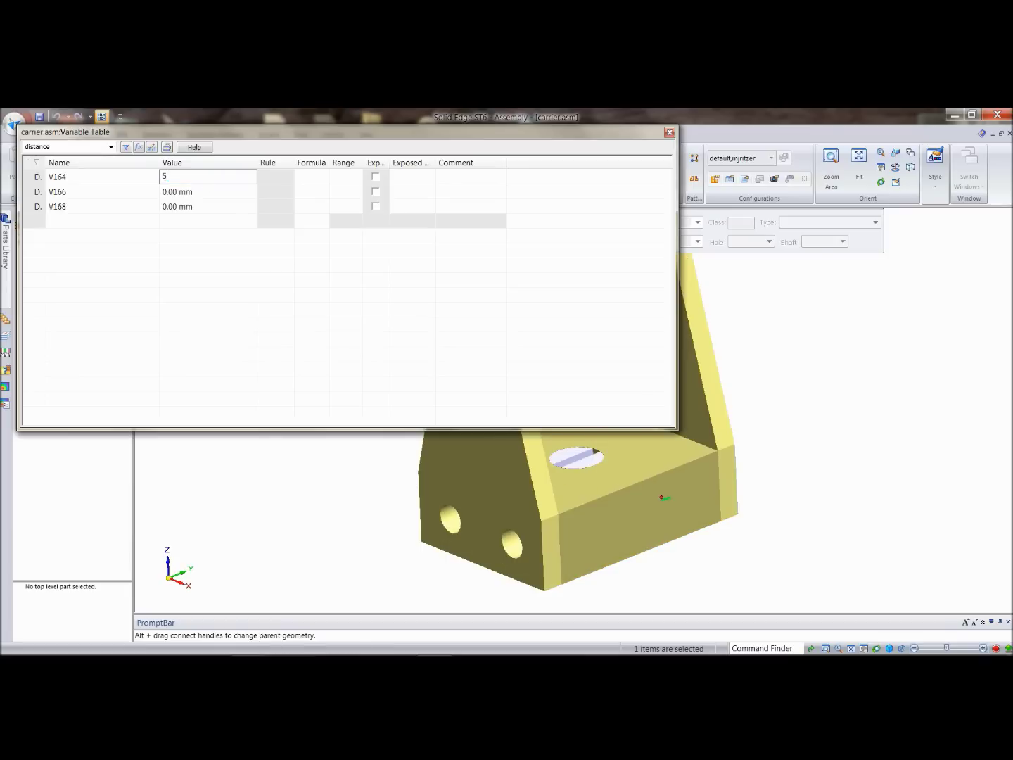
key(Return)
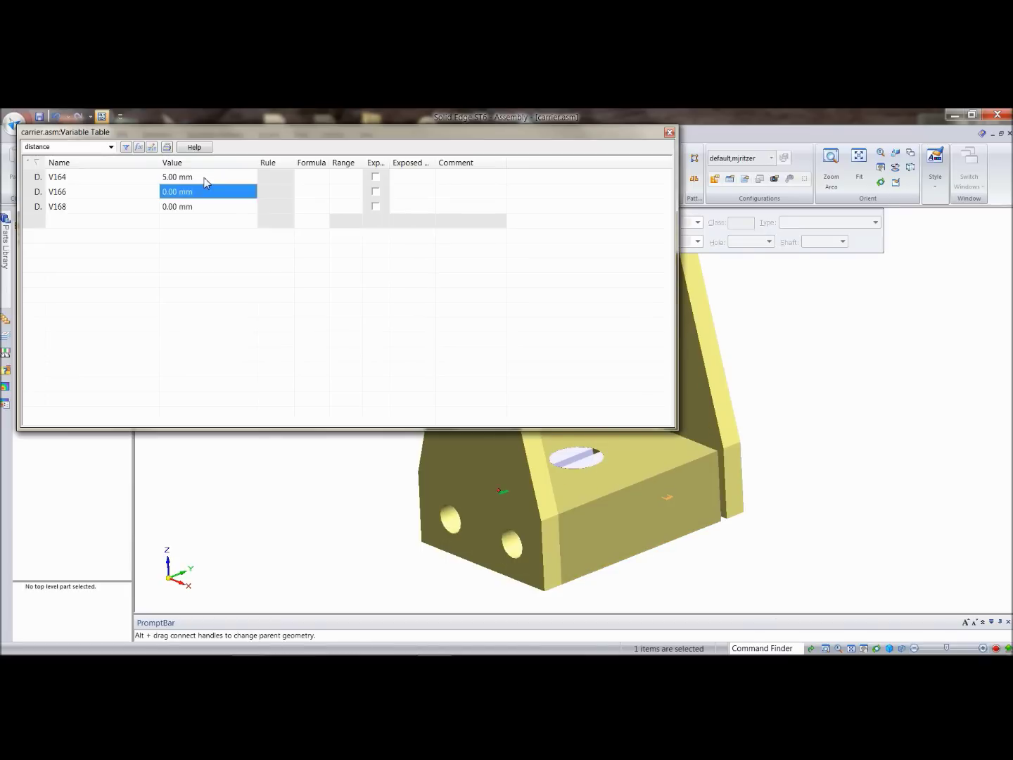
click(670, 133)
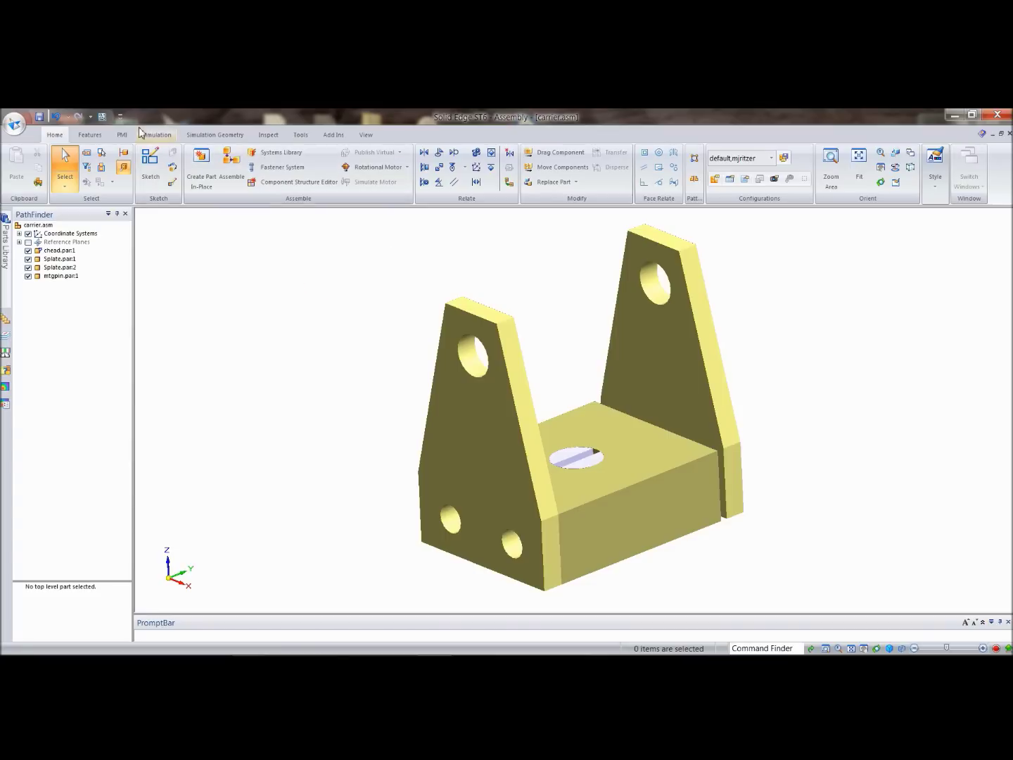
click(101, 118)
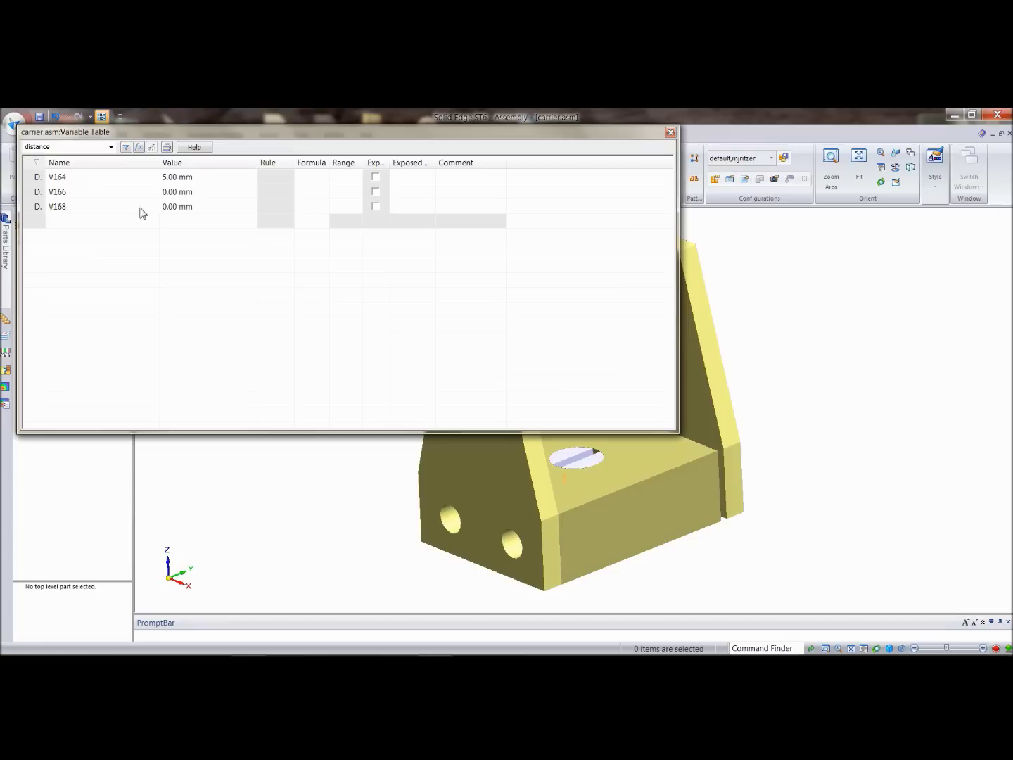
click(671, 133)
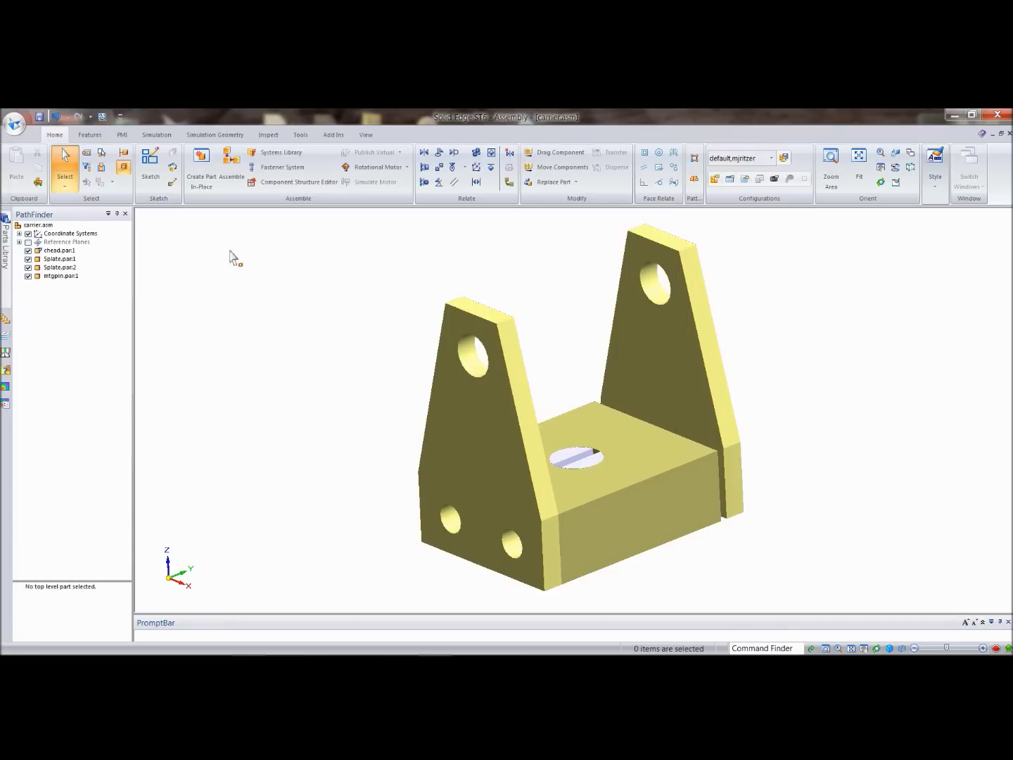
- Update the assembly's physical properties, saving the default Aluminum, 6061-T6 density to mtgpin.par, and check the resulting entries in the Variable Table
click(266, 134)
click(189, 185)
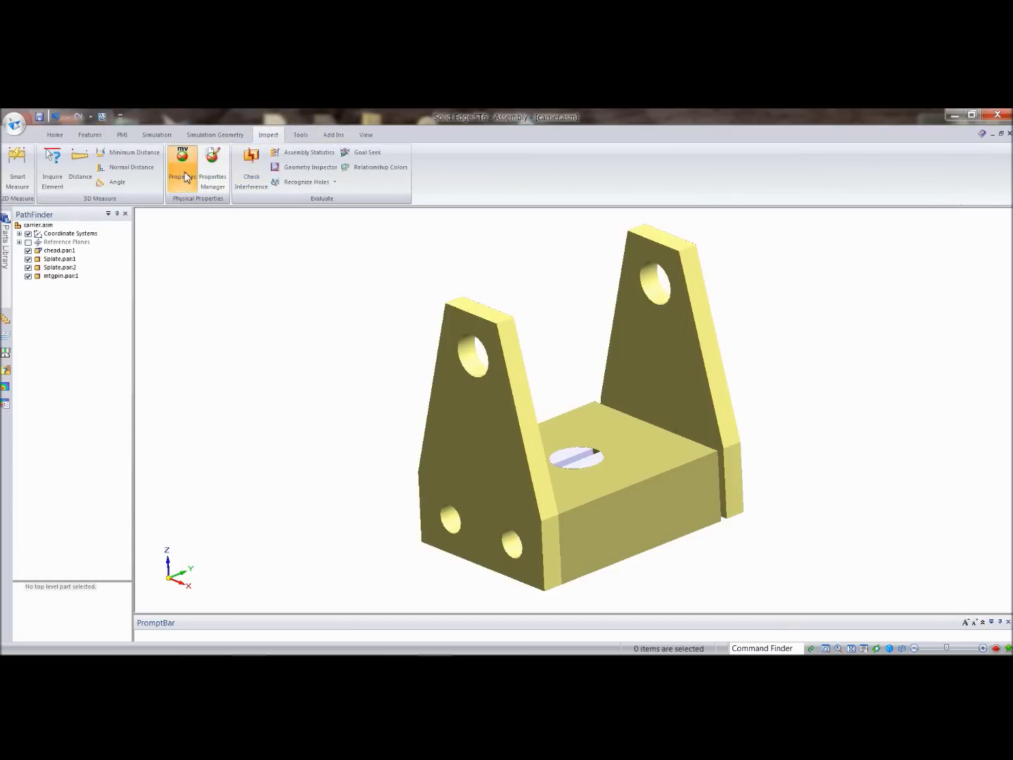
click(534, 494)
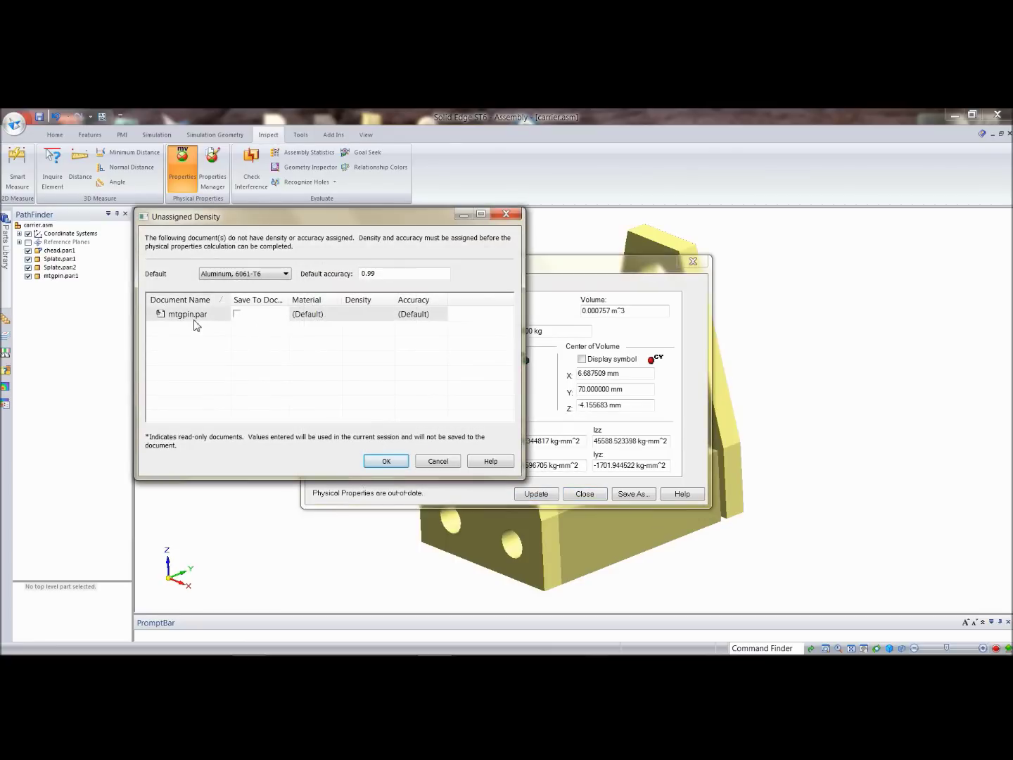
click(238, 315)
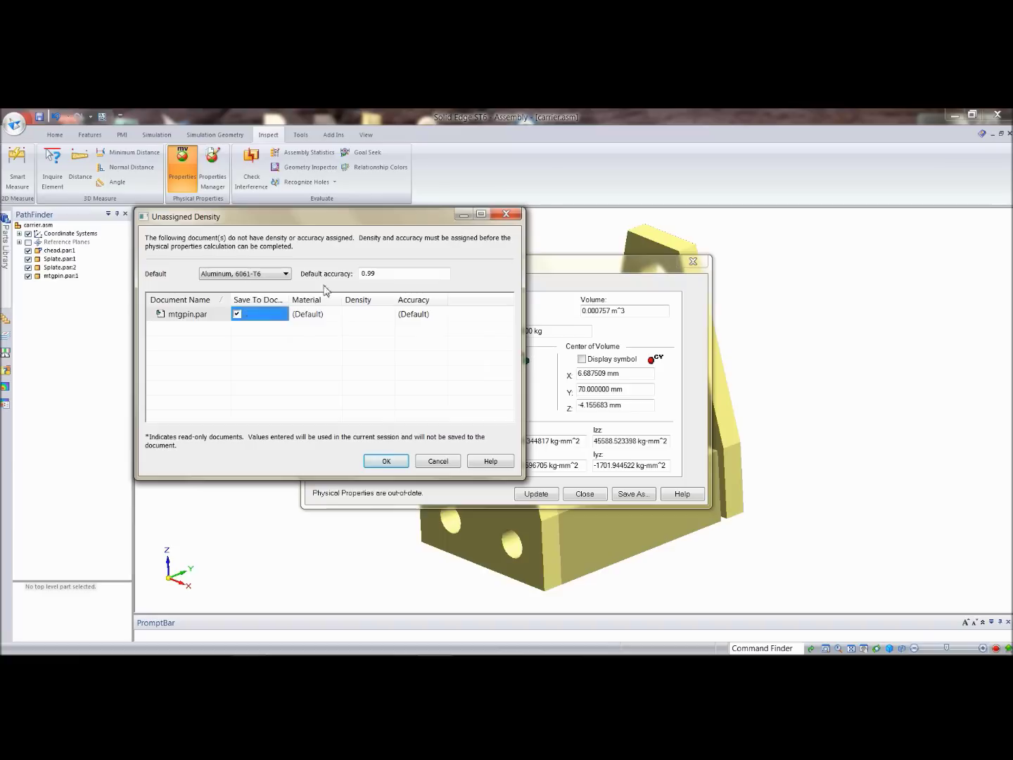
click(386, 461)
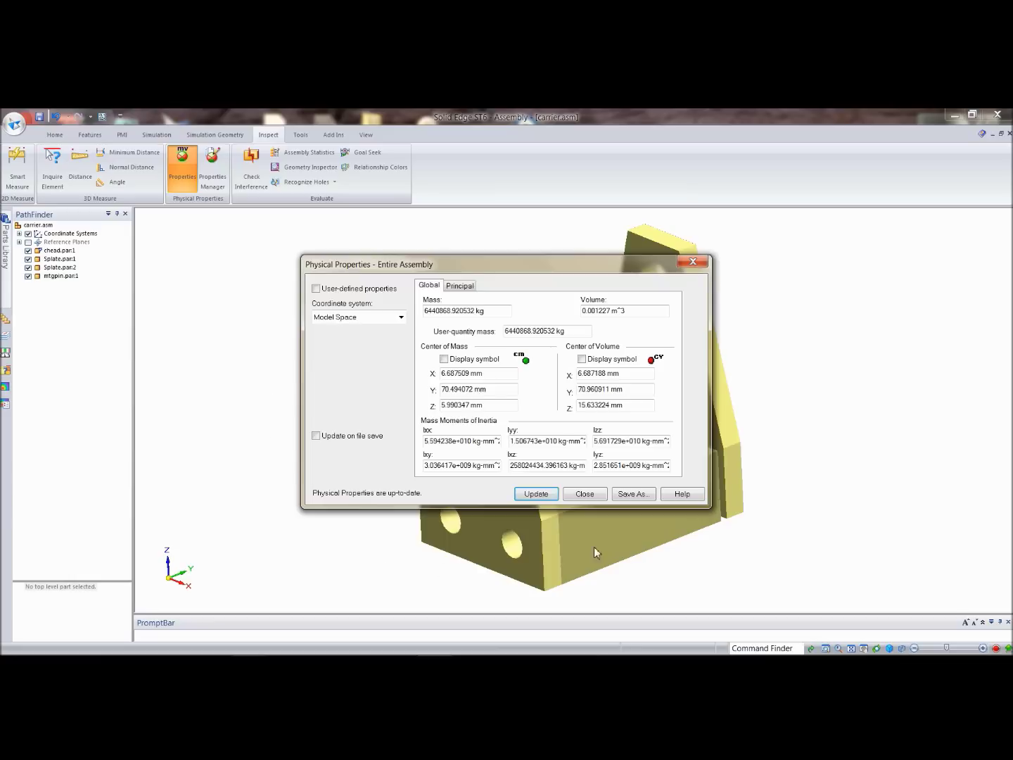
click(585, 494)
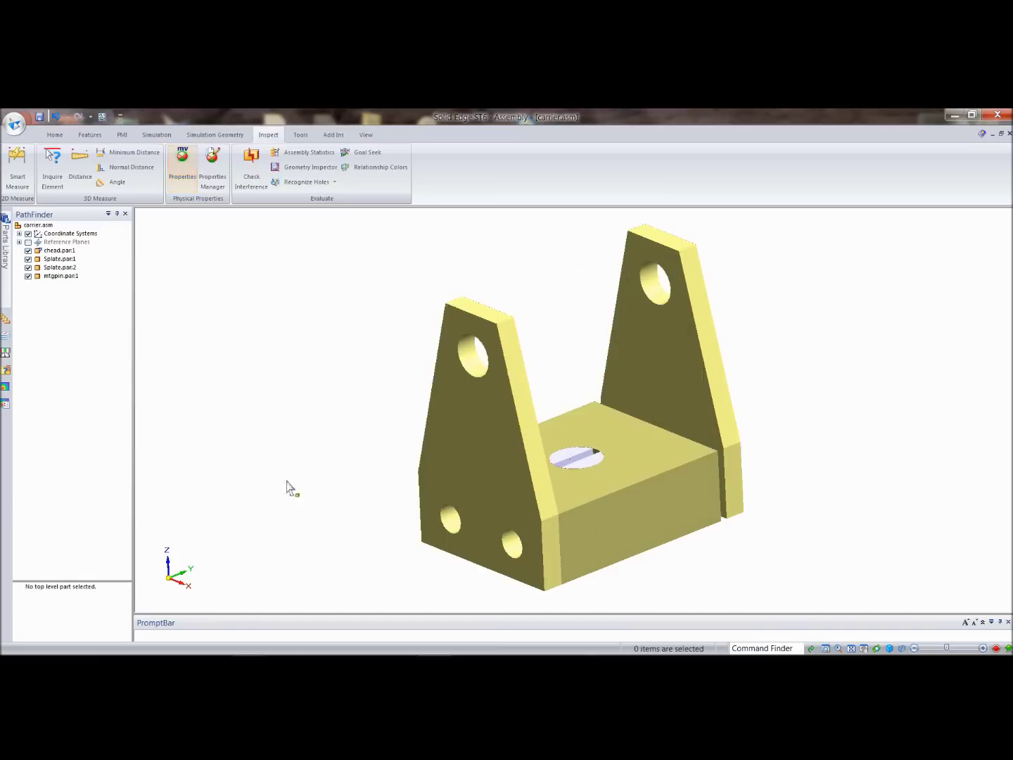
click(102, 116)
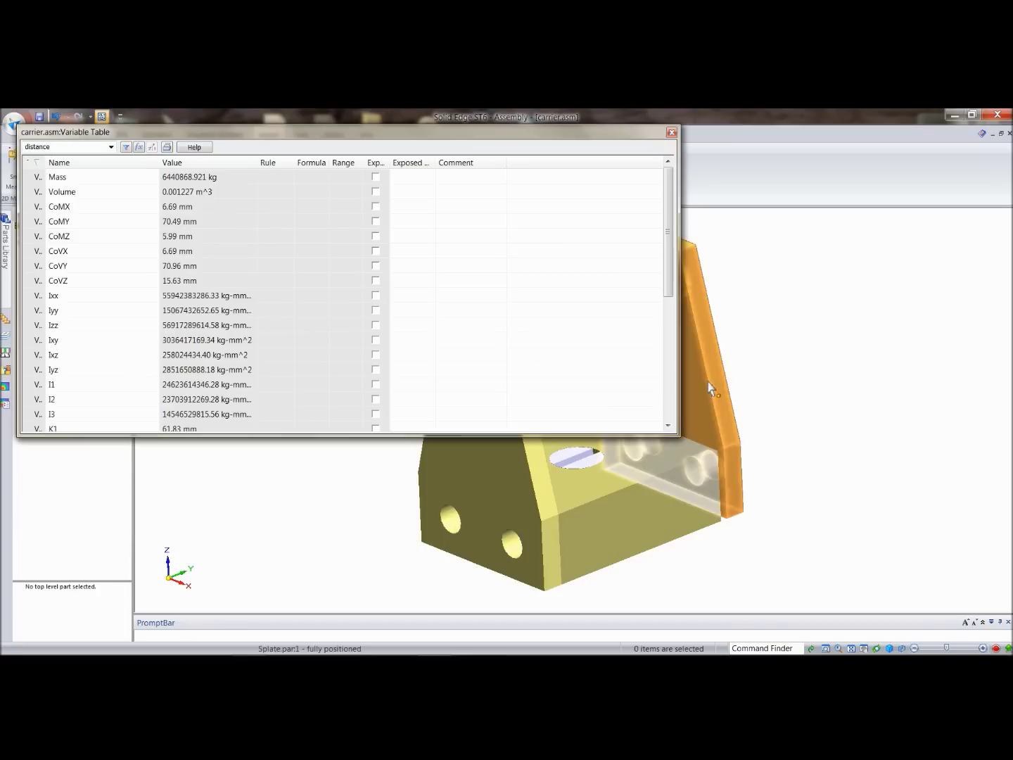
click(672, 132)
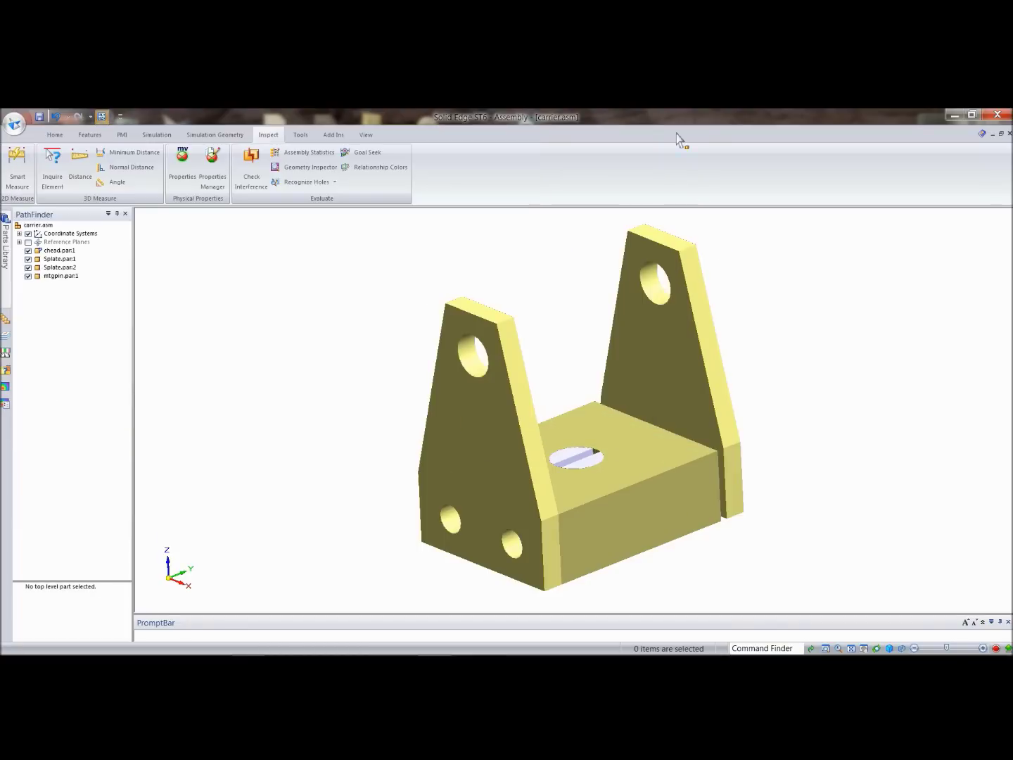
- Run Goal Seek on the assembly with goal CoMY, a target of 100 mm and V164 as the variable to change
click(359, 152)
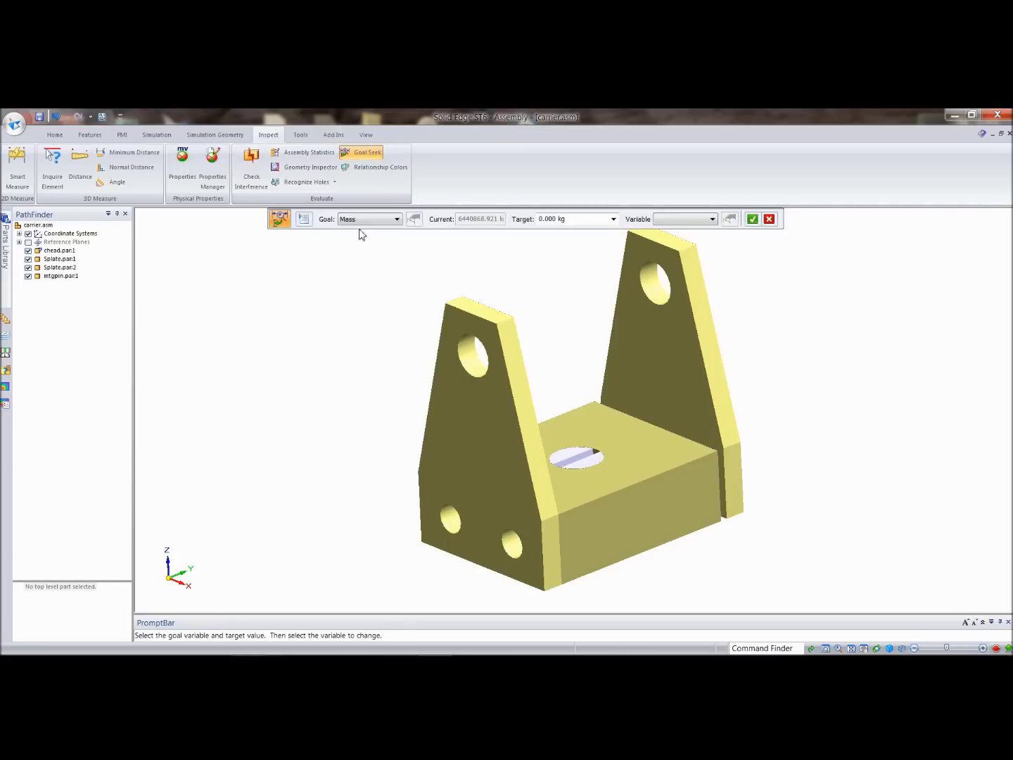
click(397, 218)
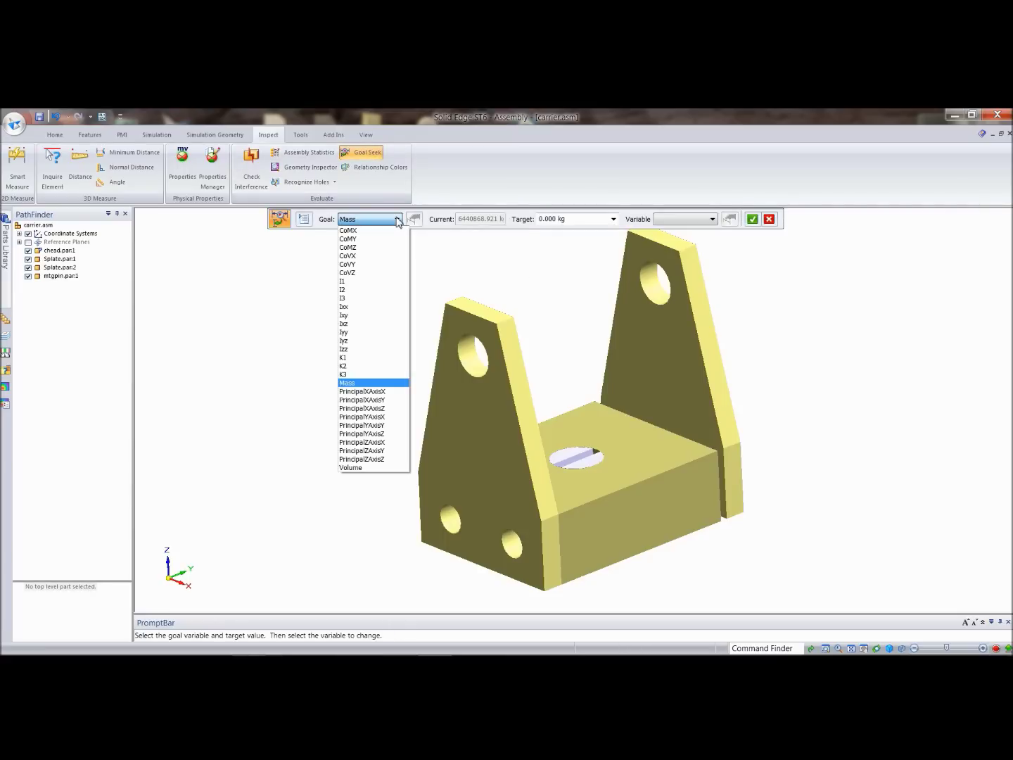
click(361, 239)
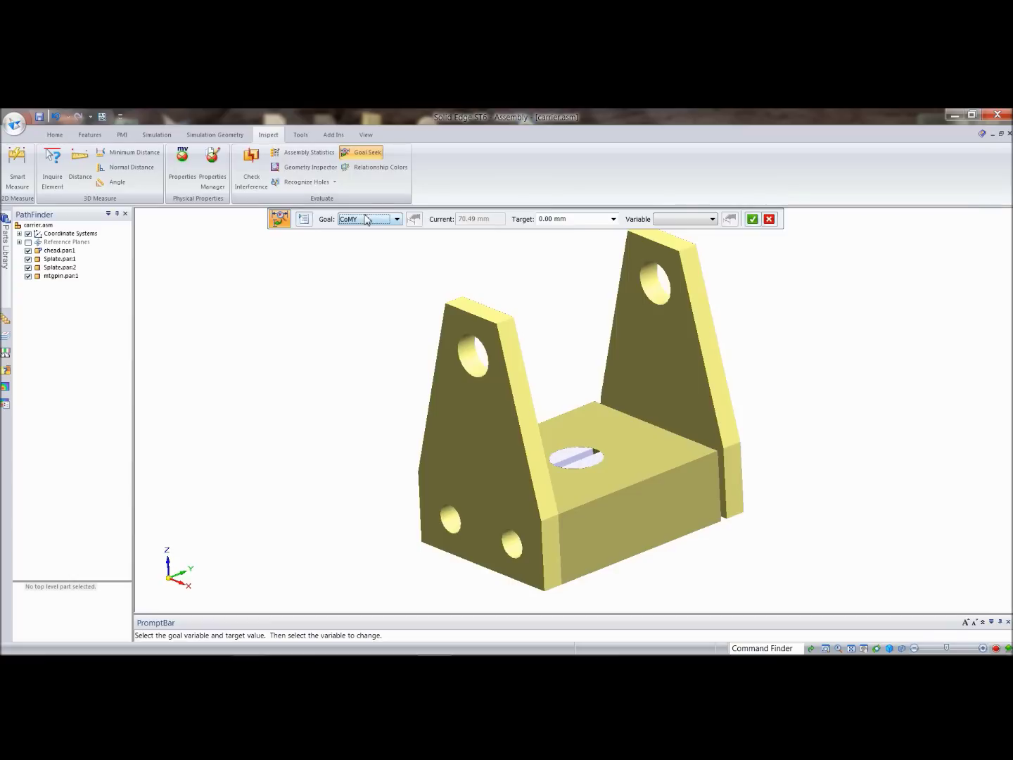
click(574, 220)
text(100)
key(Tab)
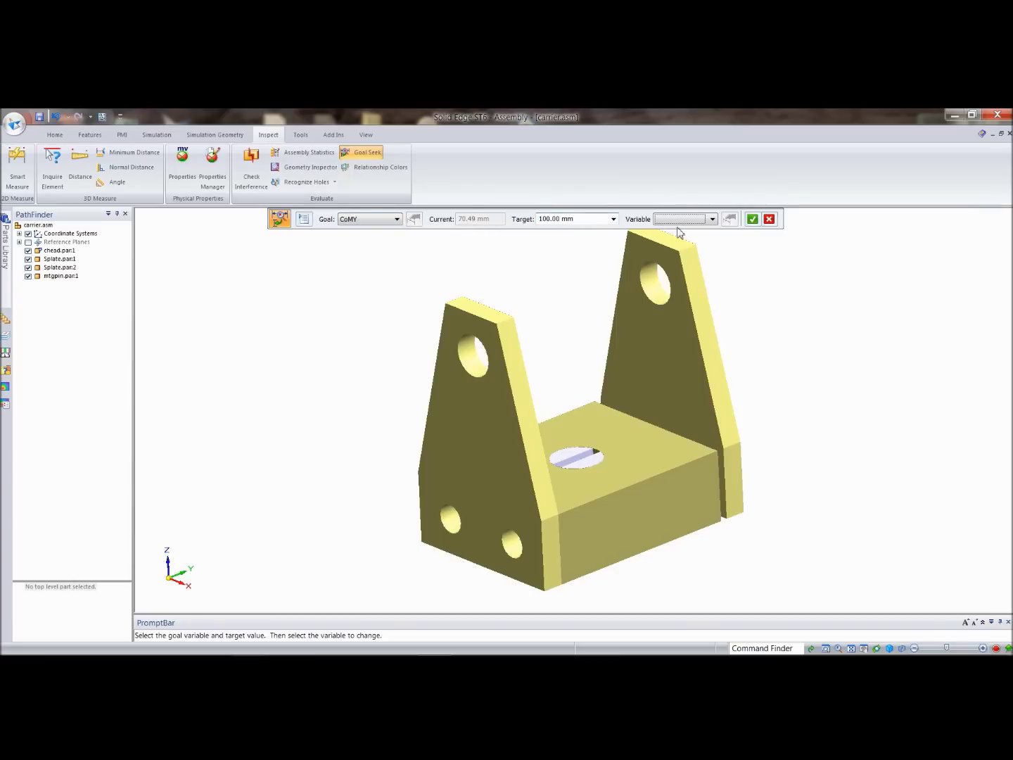
click(713, 219)
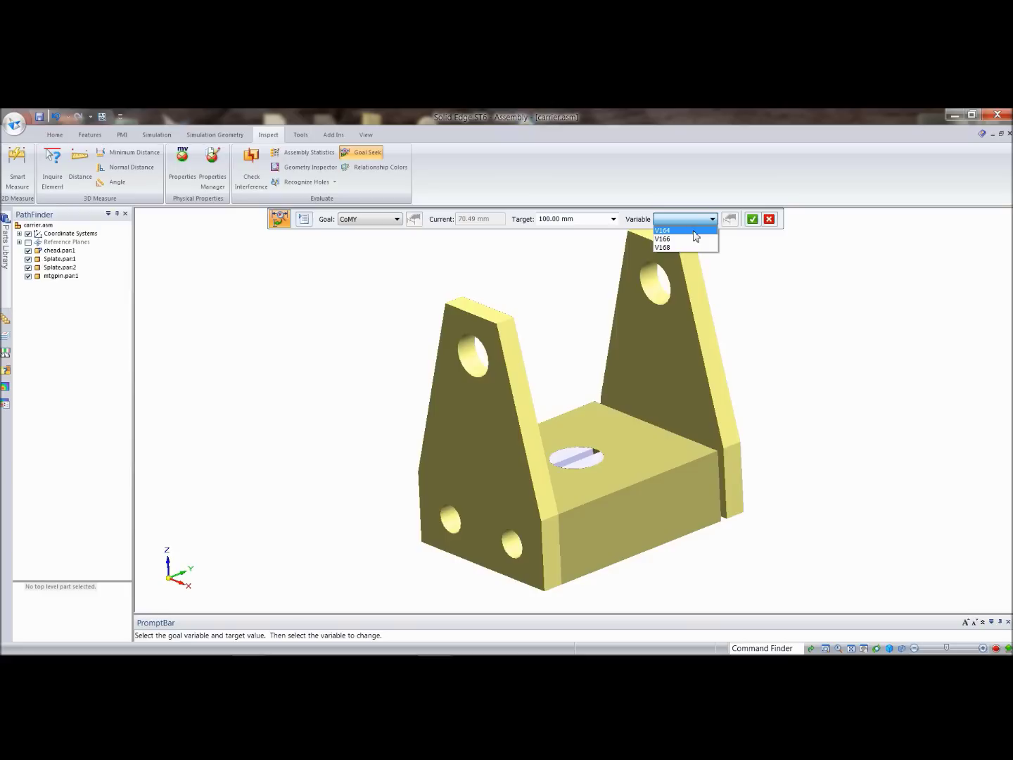
click(695, 232)
click(752, 219)
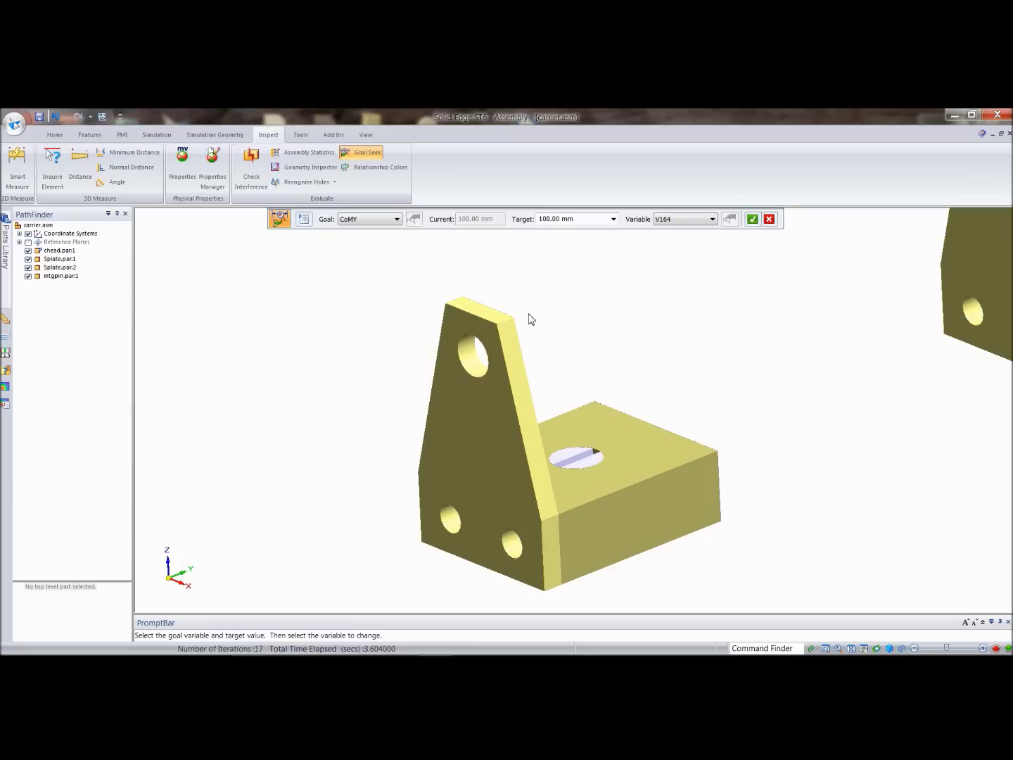
- Review the center-of-mass entries and the V164 distance in the assembly's Variable Table, closing the table when done
click(100, 118)
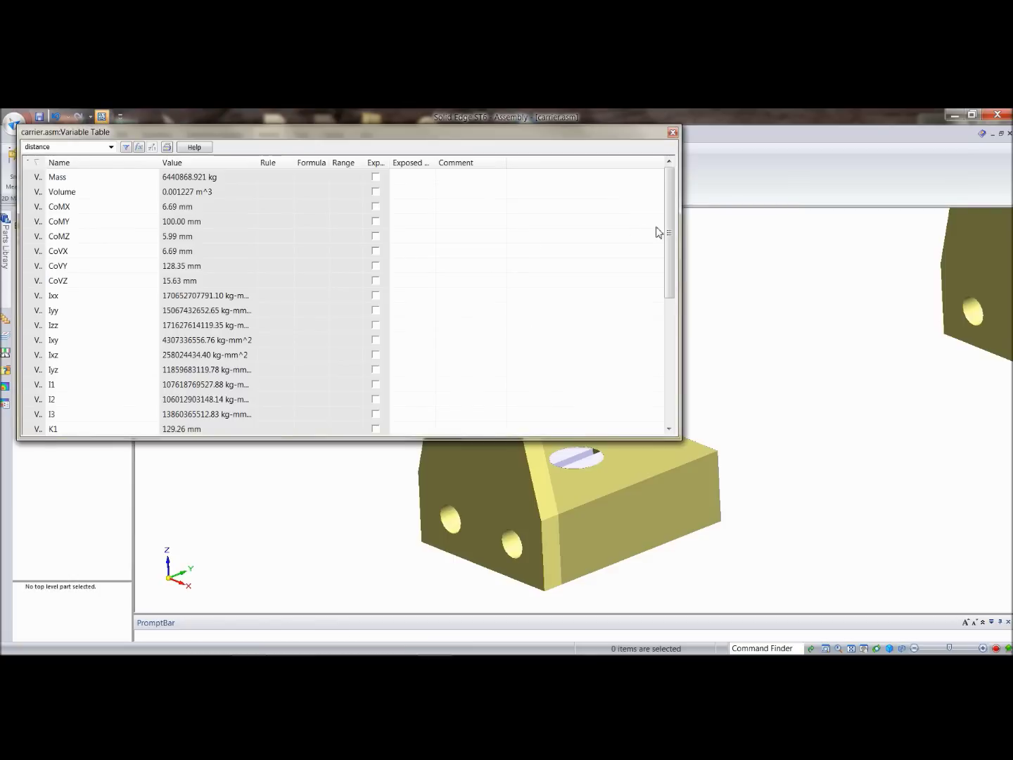
drag(671, 248, 673, 379)
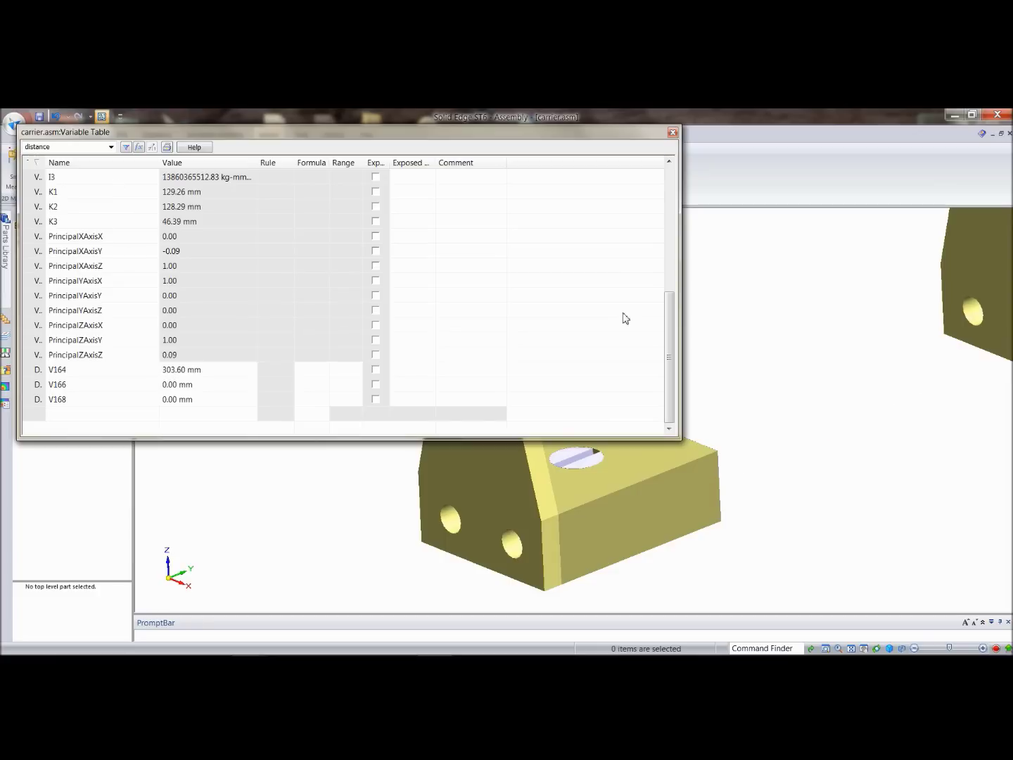
drag(671, 339, 671, 216)
click(671, 133)
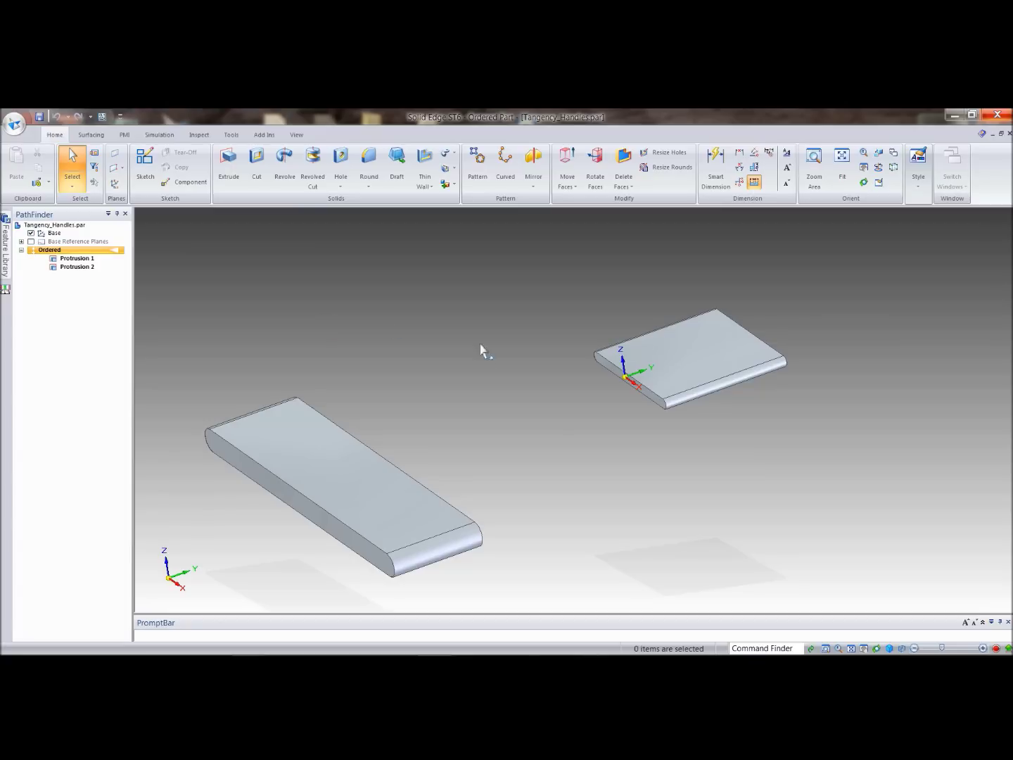
- Hide the base coordinate system and create a lofted protrusion between the facing end edge chains of the two slabs
middle_drag(689, 484, 565, 409)
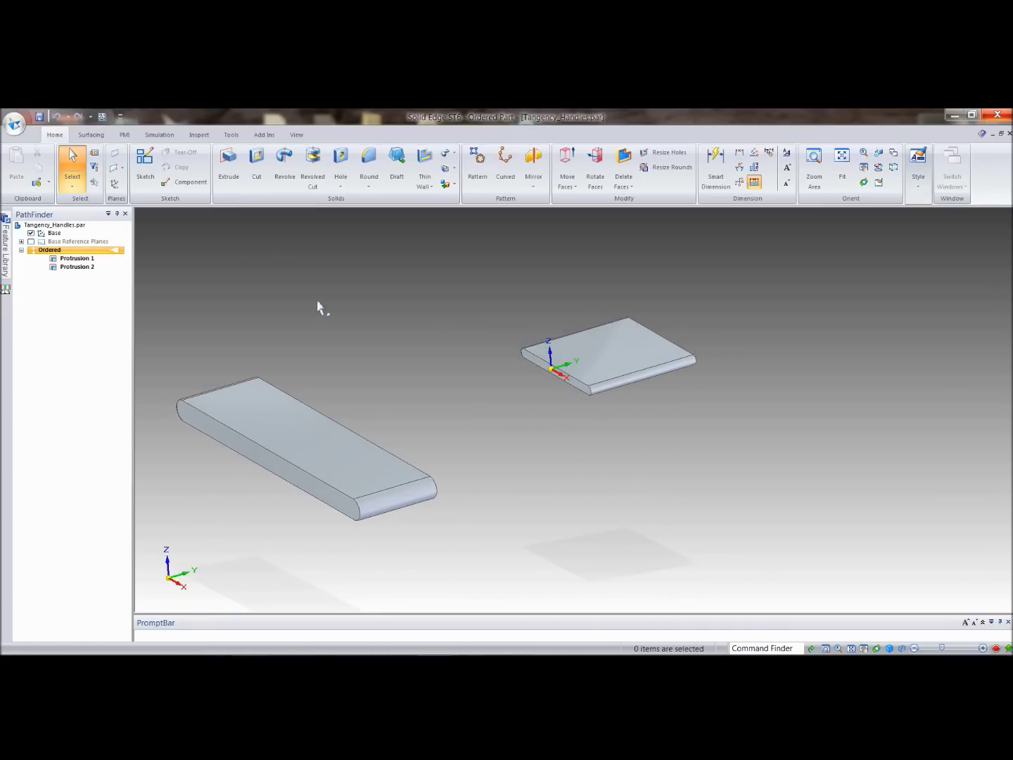
click(31, 233)
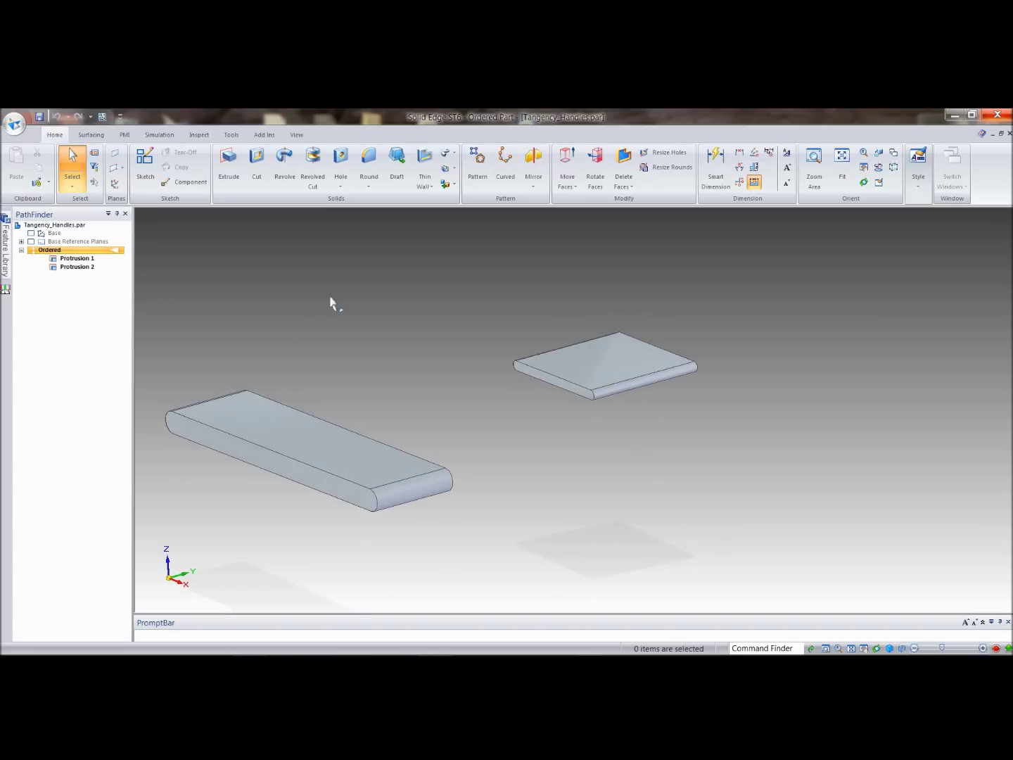
click(454, 159)
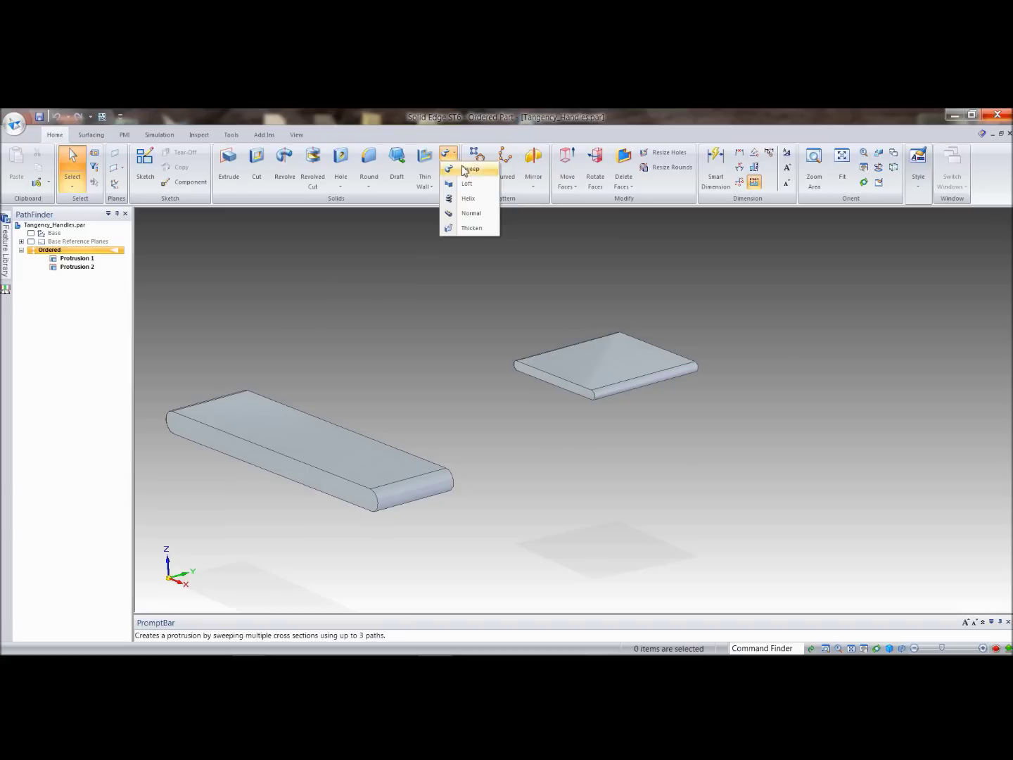
click(467, 183)
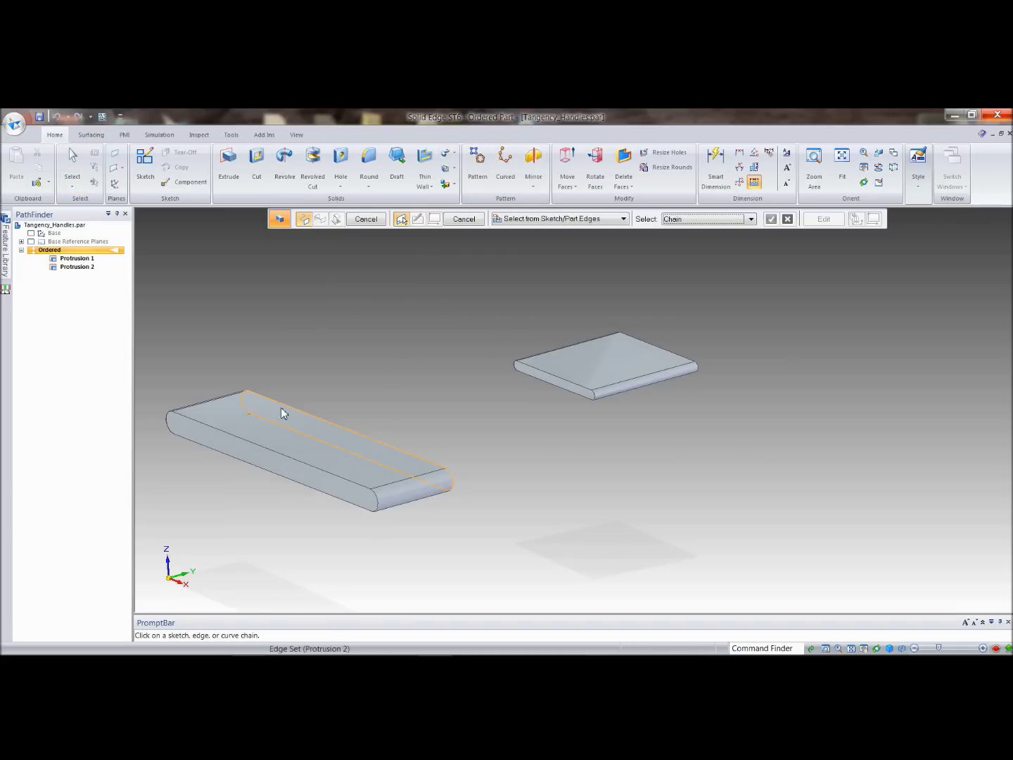
click(254, 414)
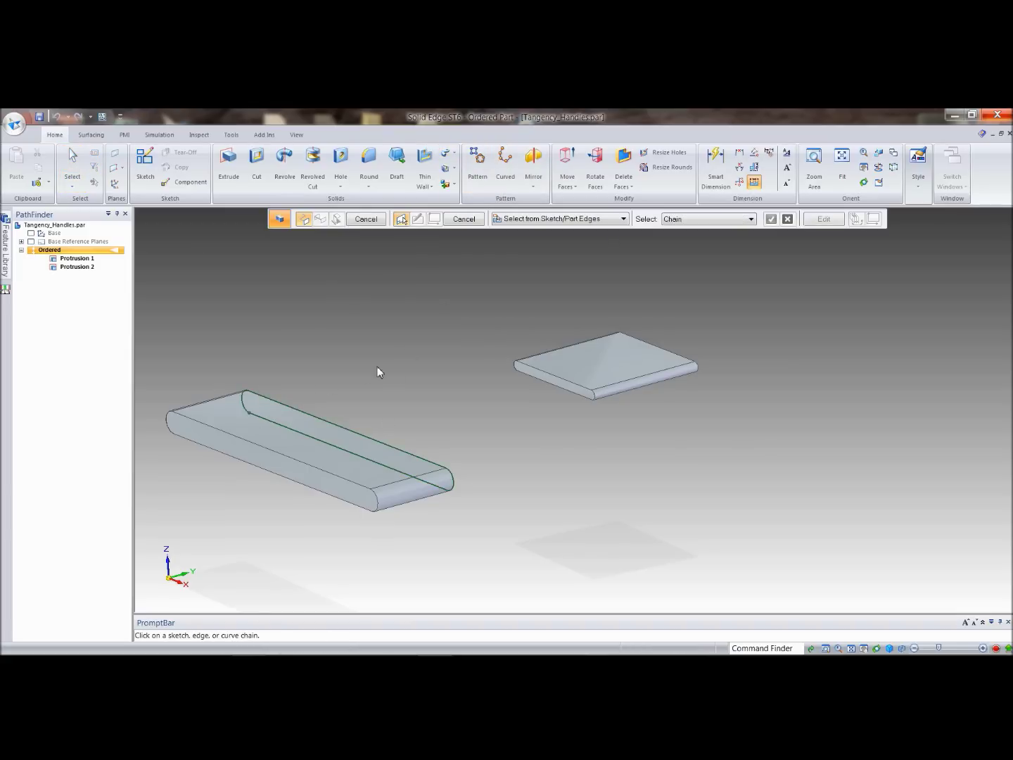
click(524, 374)
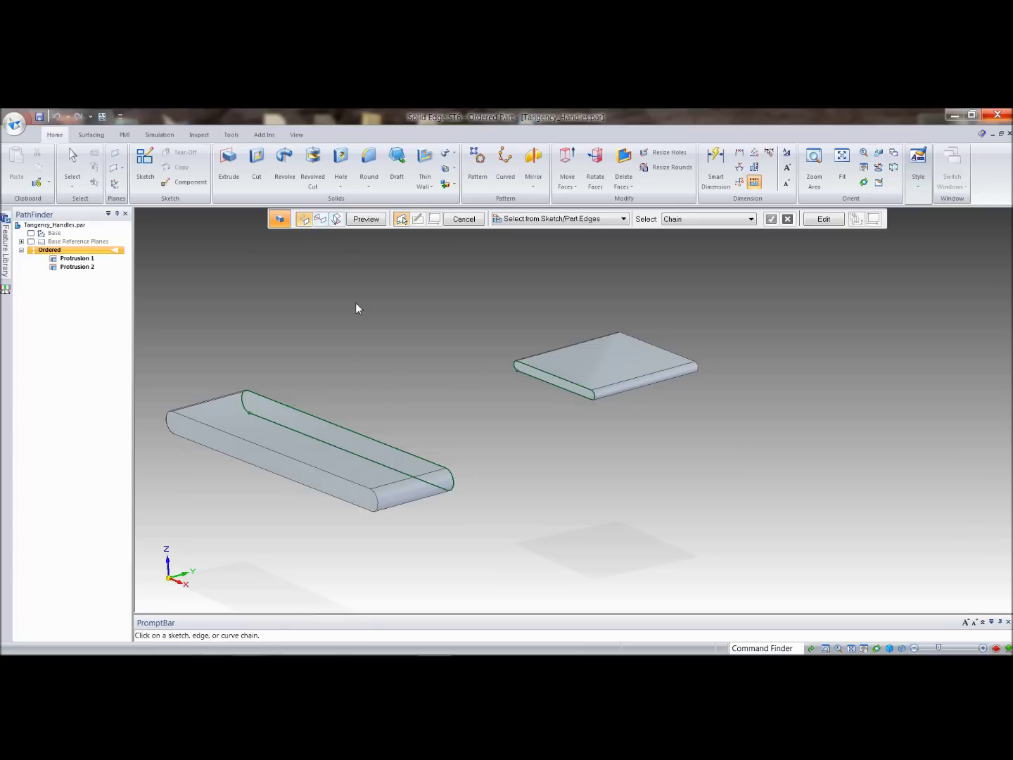
right_click(470, 282)
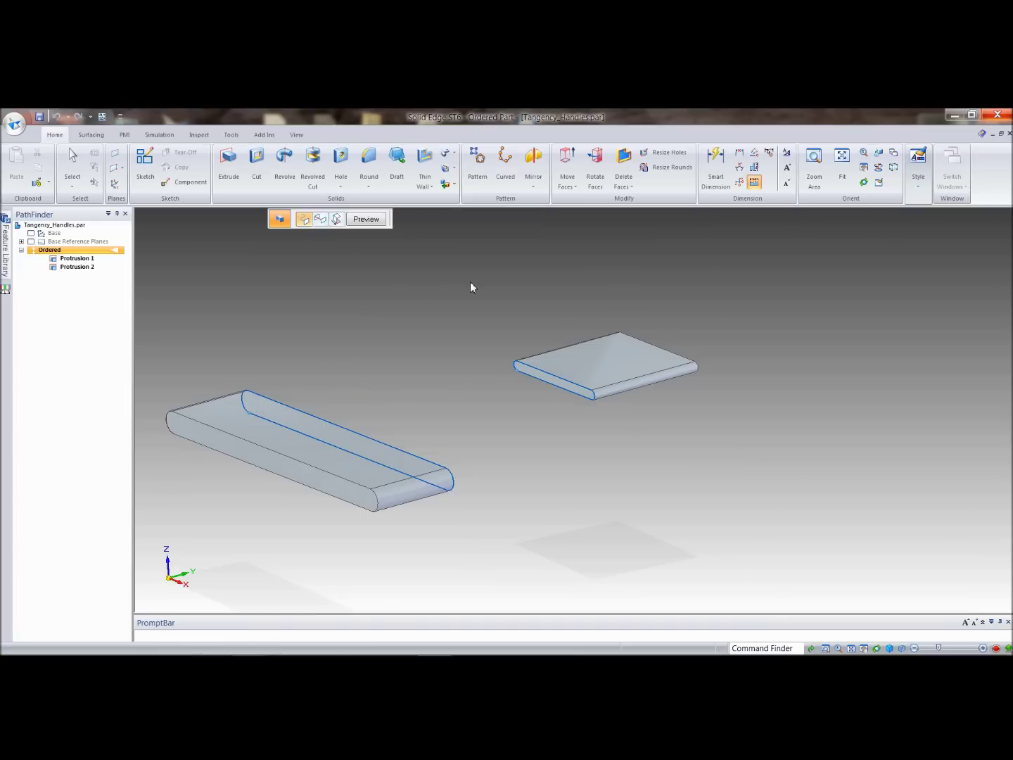
middle_drag(968, 355, 914, 484)
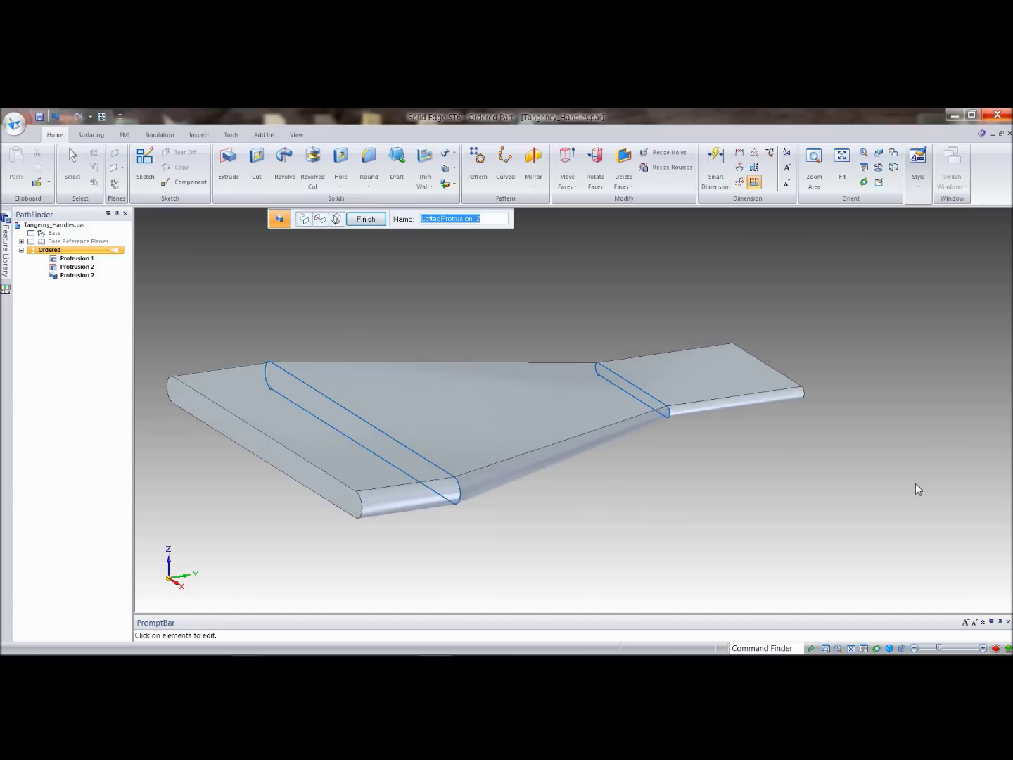
- Try Curvature Continuous and Tangent Continuous as the loft's tangency control at the narrow slab
middle_drag(908, 347, 862, 295)
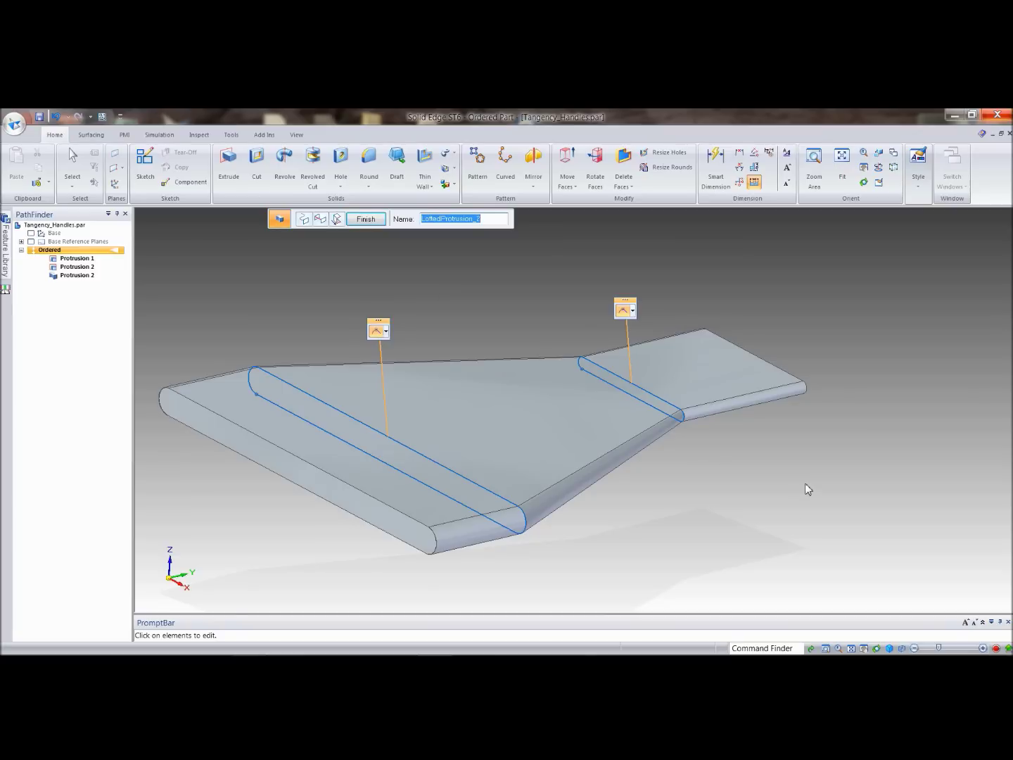
scroll(739, 510, up, 2)
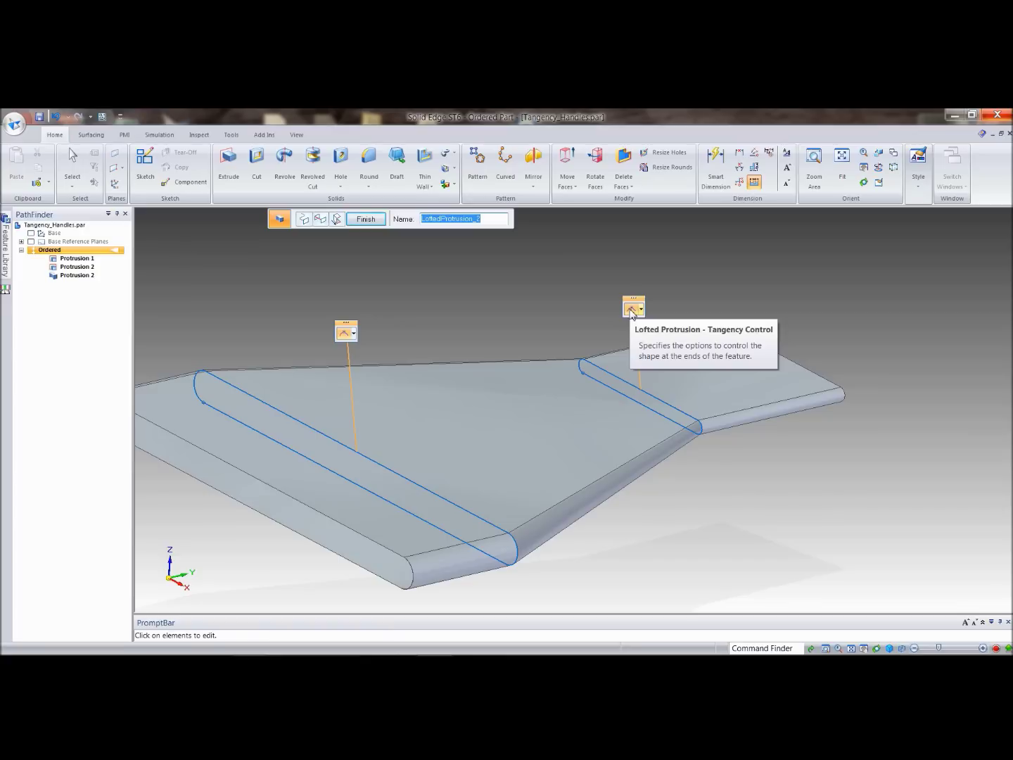
click(640, 309)
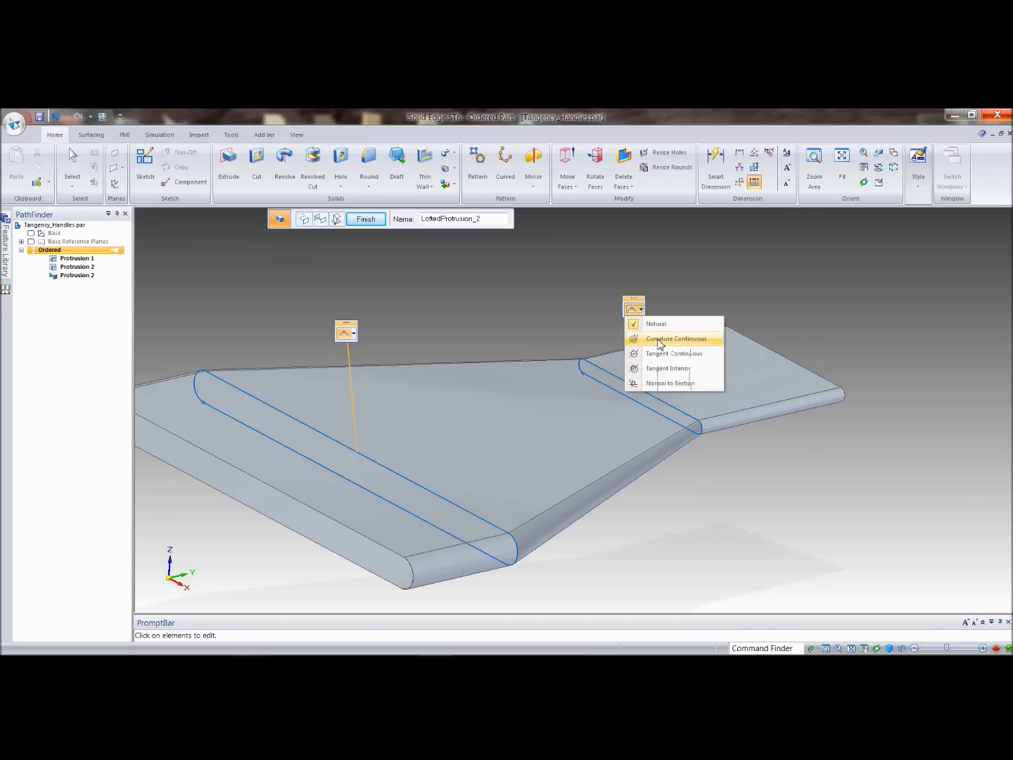
click(659, 341)
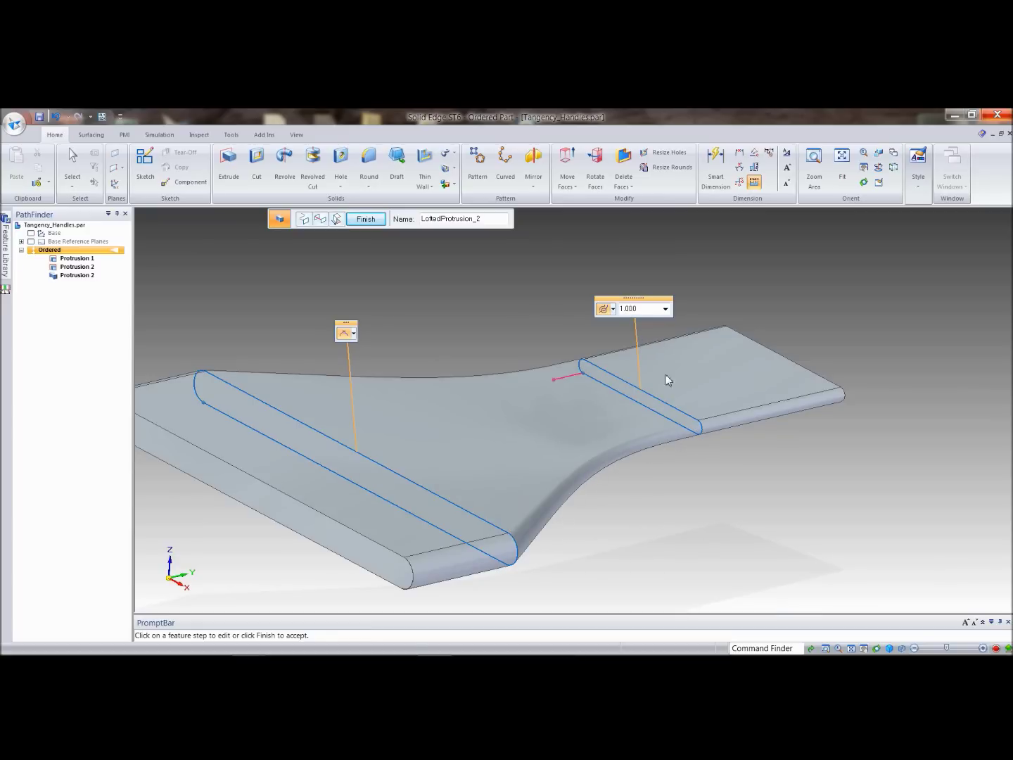
click(665, 308)
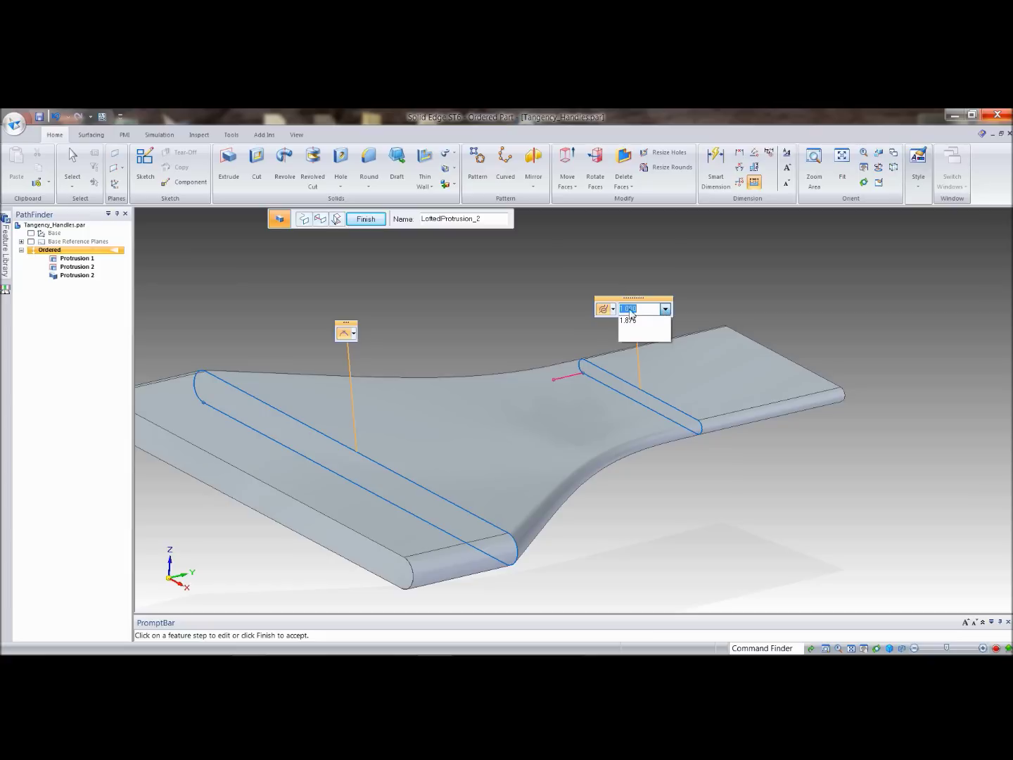
click(613, 310)
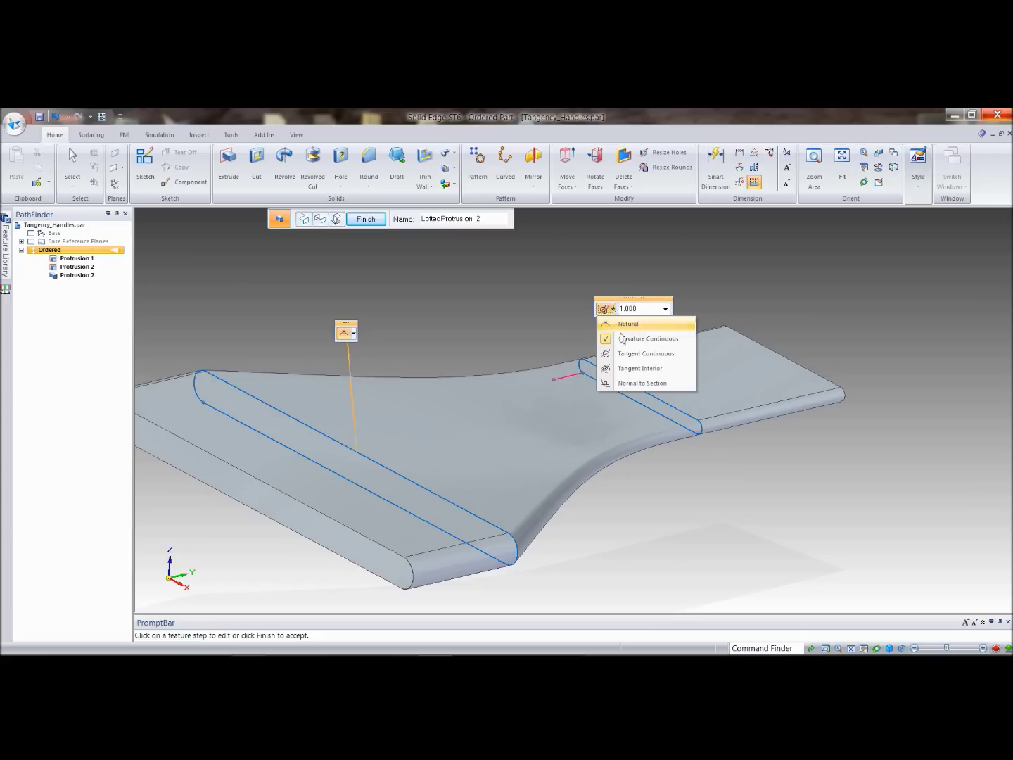
click(631, 356)
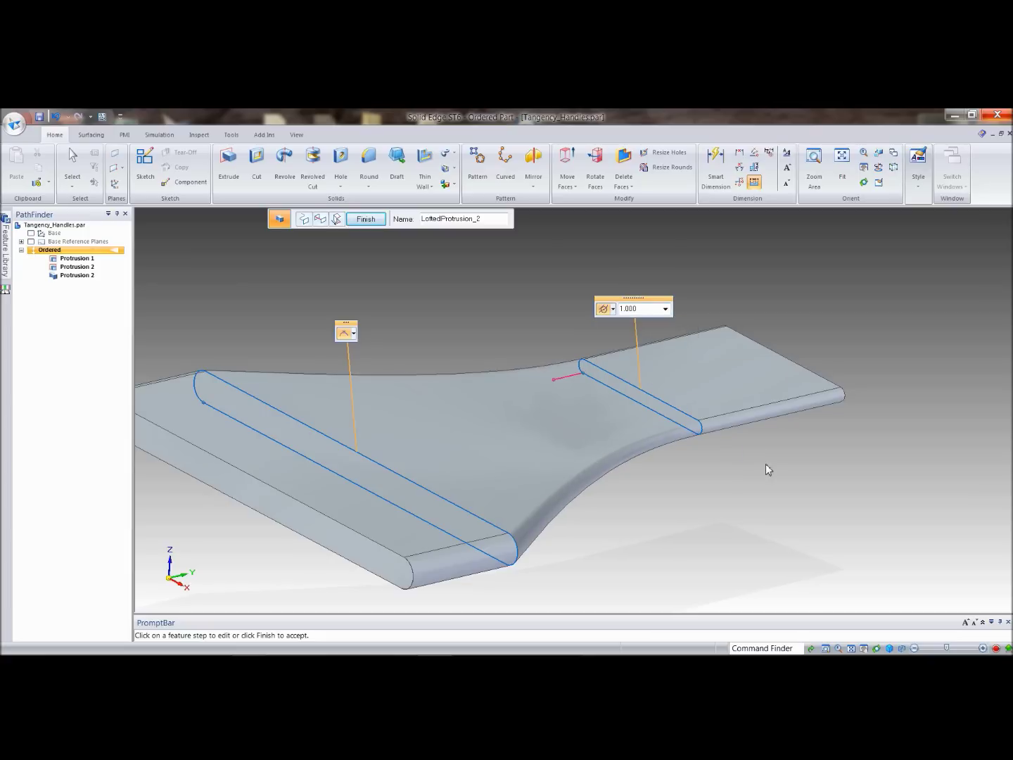
- Try Tangent Interior and Normal to Section as the tangency control at the narrow slab, inspecting the resulting loft shapes
click(612, 310)
click(631, 370)
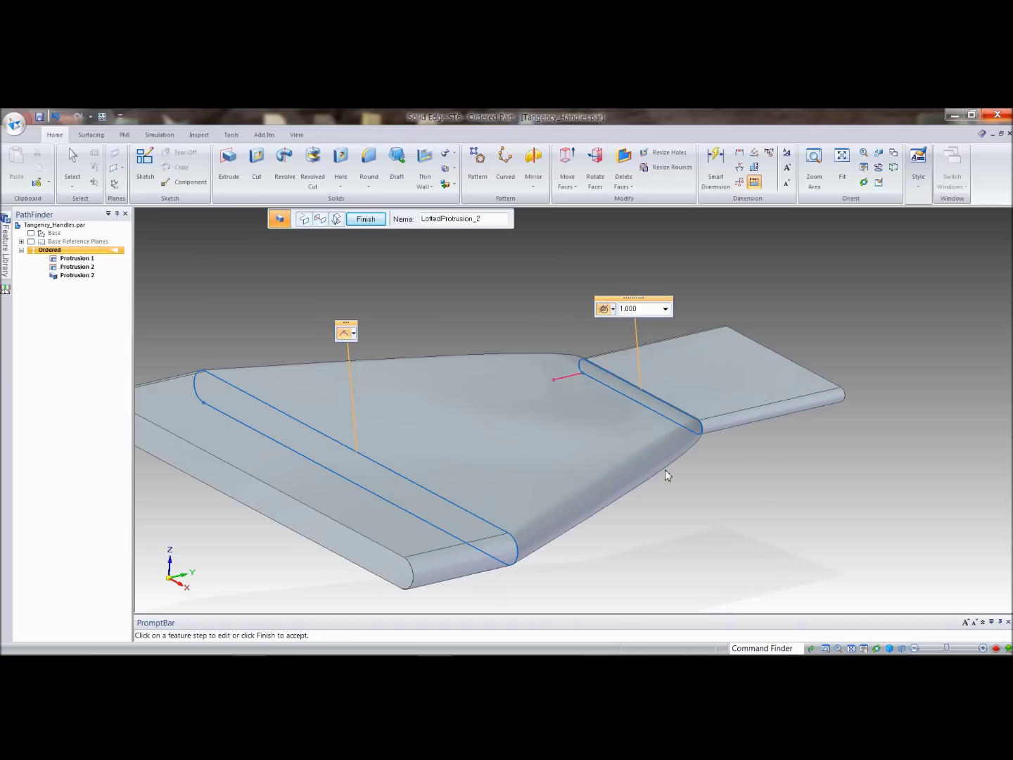
middle_drag(701, 436, 683, 569)
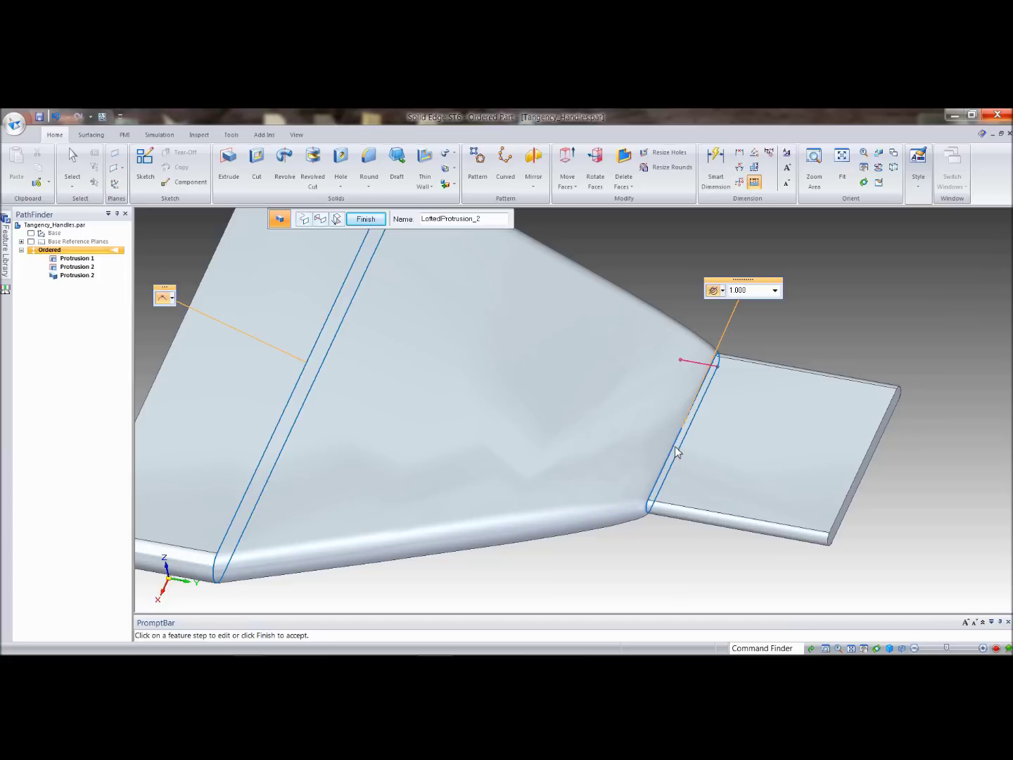
middle_drag(694, 489, 603, 346)
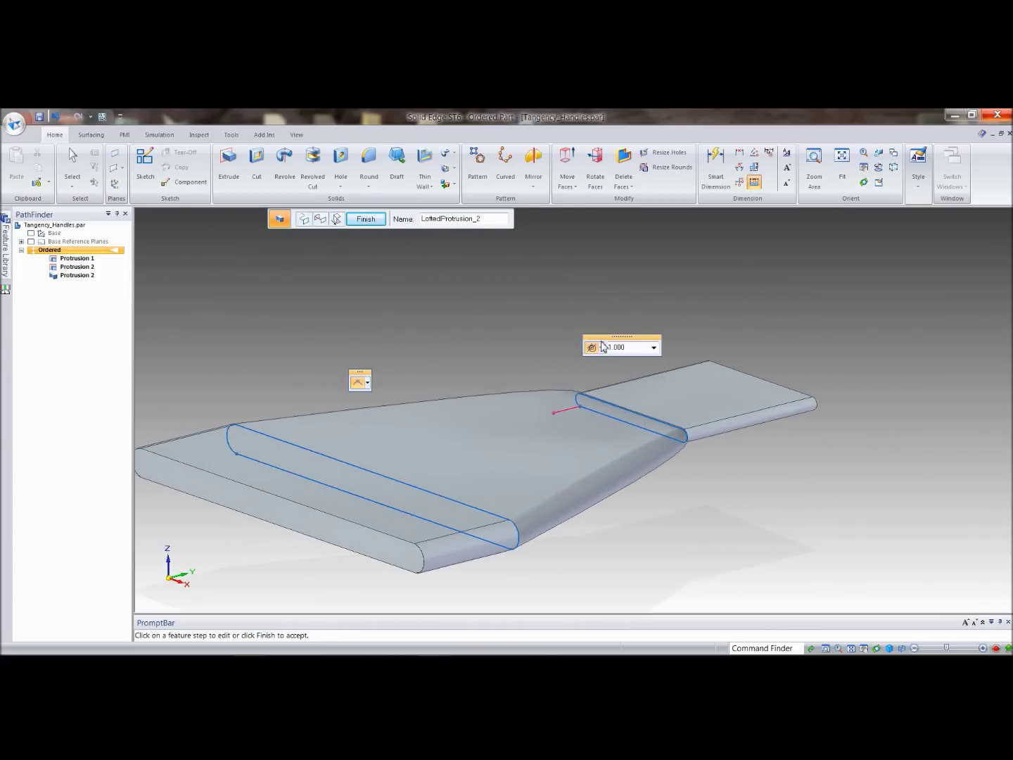
click(599, 347)
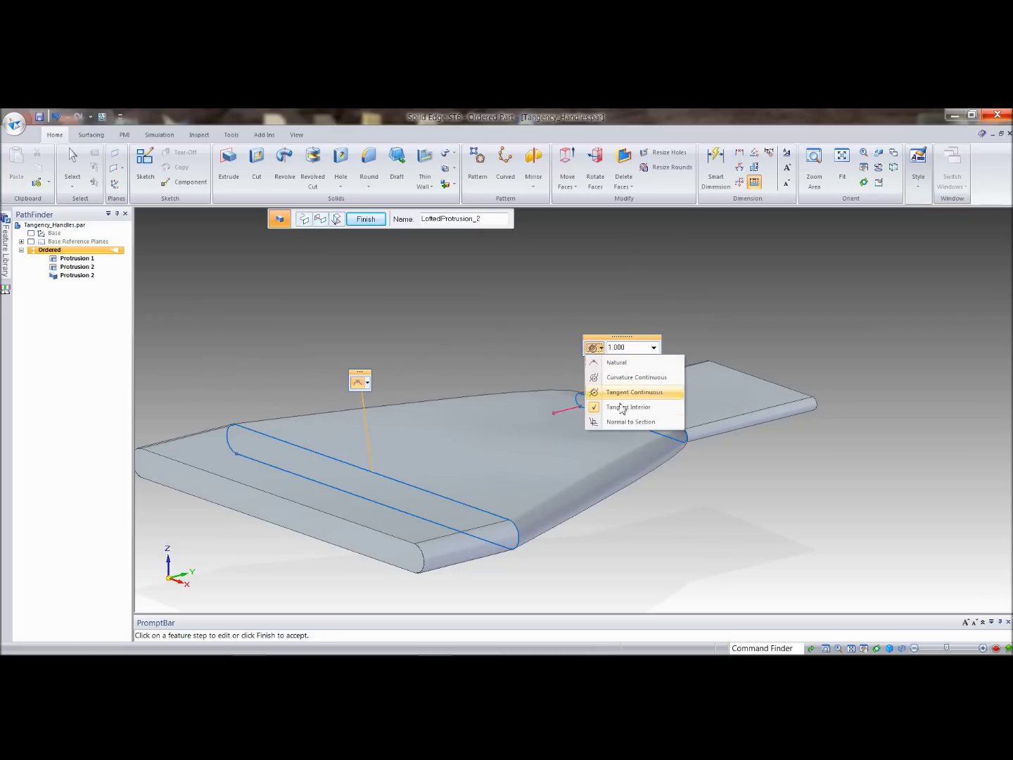
click(623, 421)
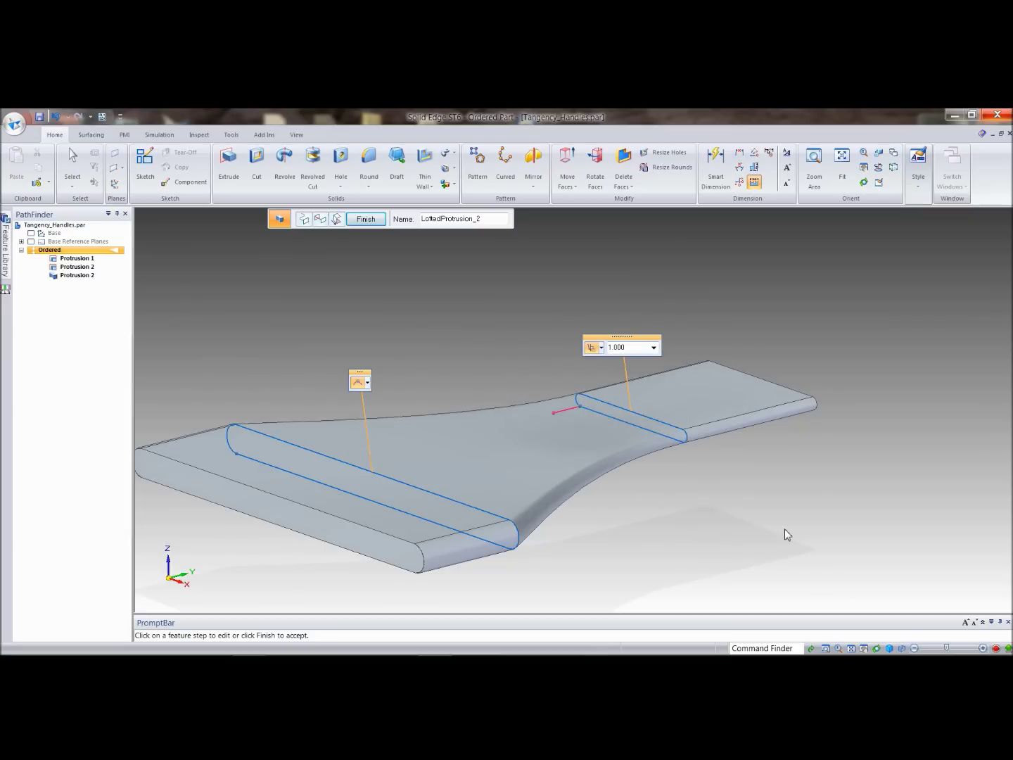
middle_drag(784, 530, 732, 532)
middle_drag(751, 481, 800, 490)
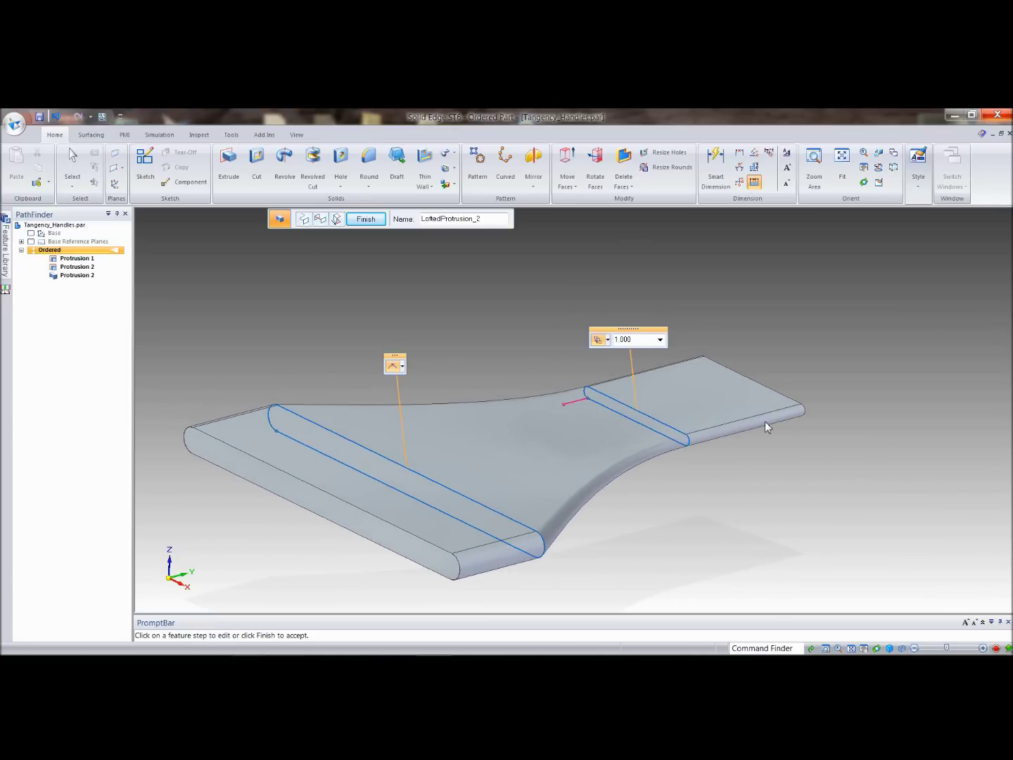
- Make the loft Tangent Continuous at the narrow slab and stretch its tangency handle to a magnitude of about 1.950
click(607, 339)
click(623, 384)
drag(563, 405, 524, 421)
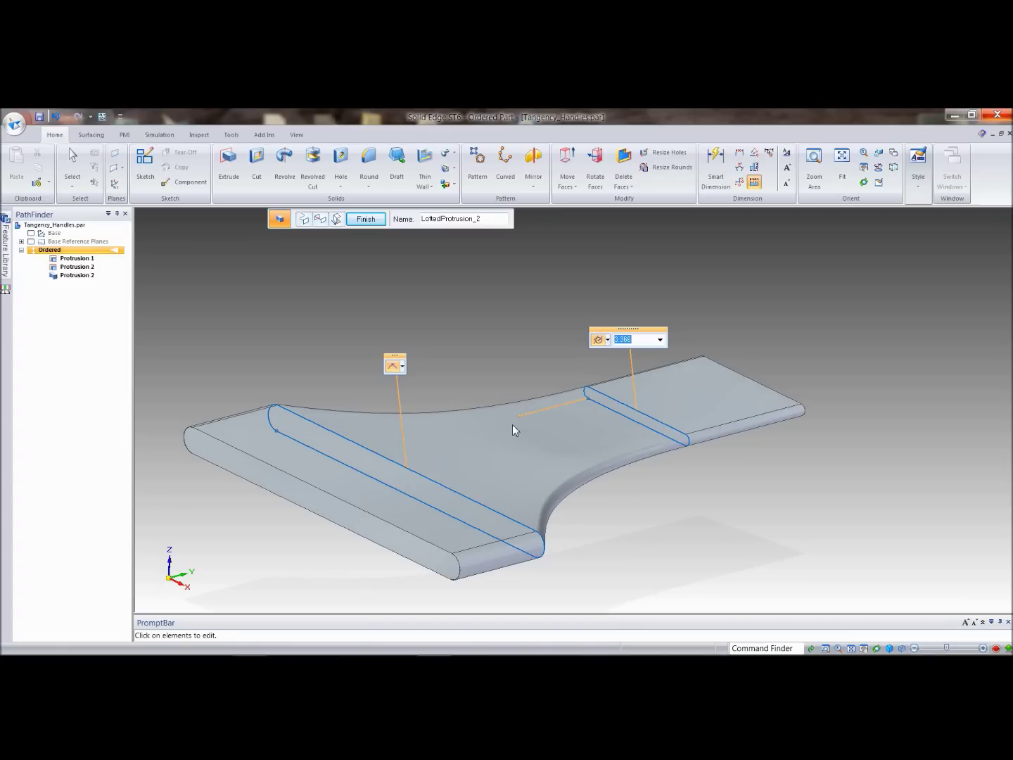
mouse_move(540, 418)
mouse_down()
mouse_move(565, 405)
mouse_move(542, 415)
mouse_up()
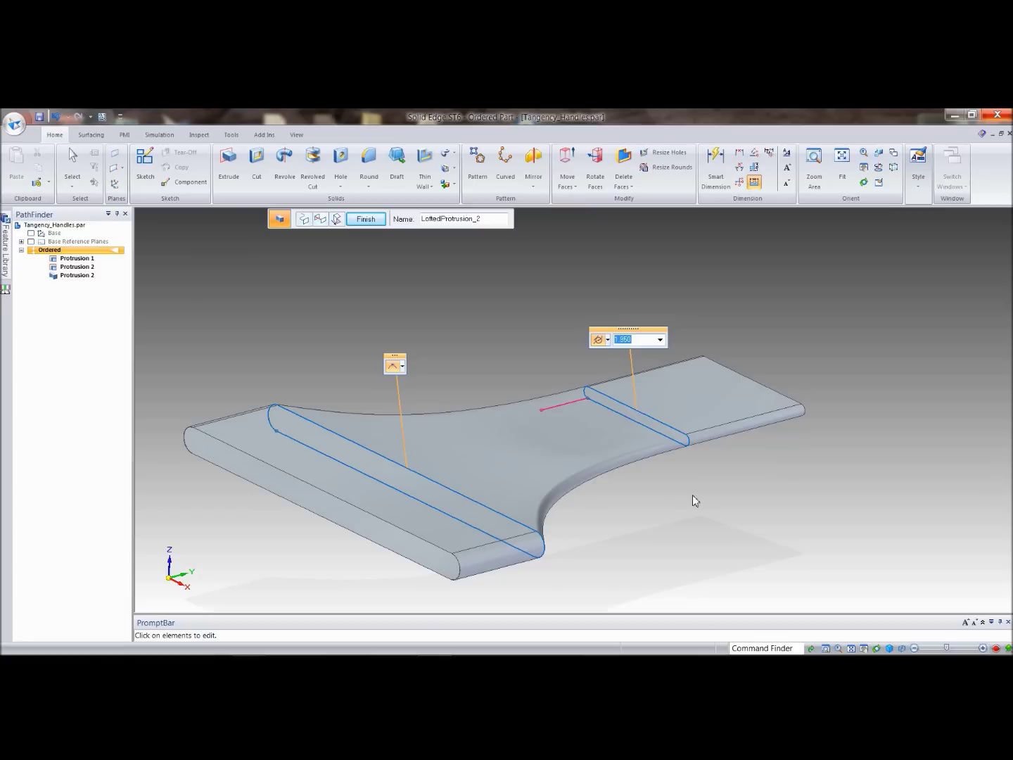
- Make the loft Tangent Continuous at the wide slab, stretch its tangency handle to about 1.813 and finish the feature
click(403, 365)
click(426, 410)
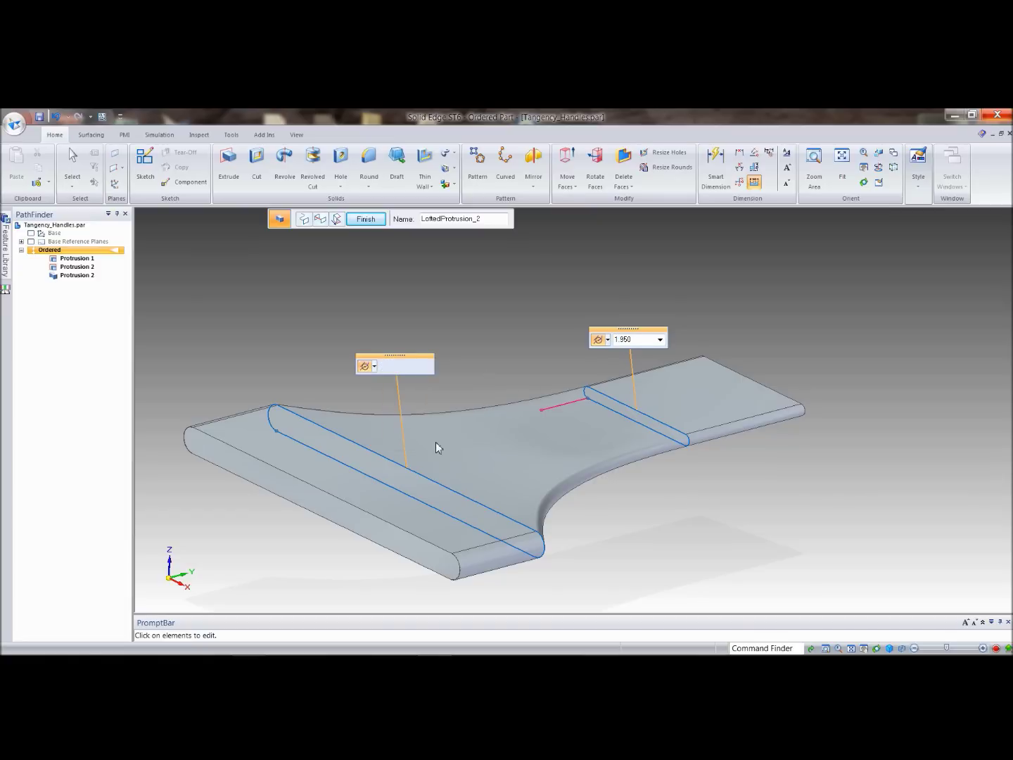
drag(301, 424, 321, 425)
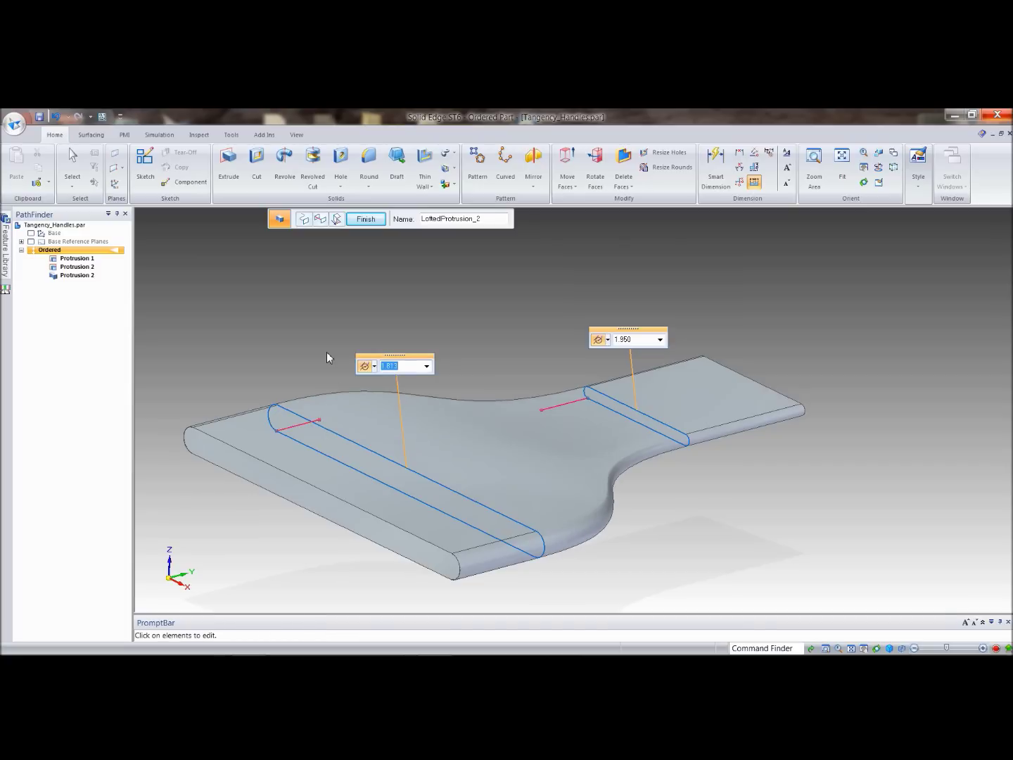
middle_drag(786, 512, 867, 474)
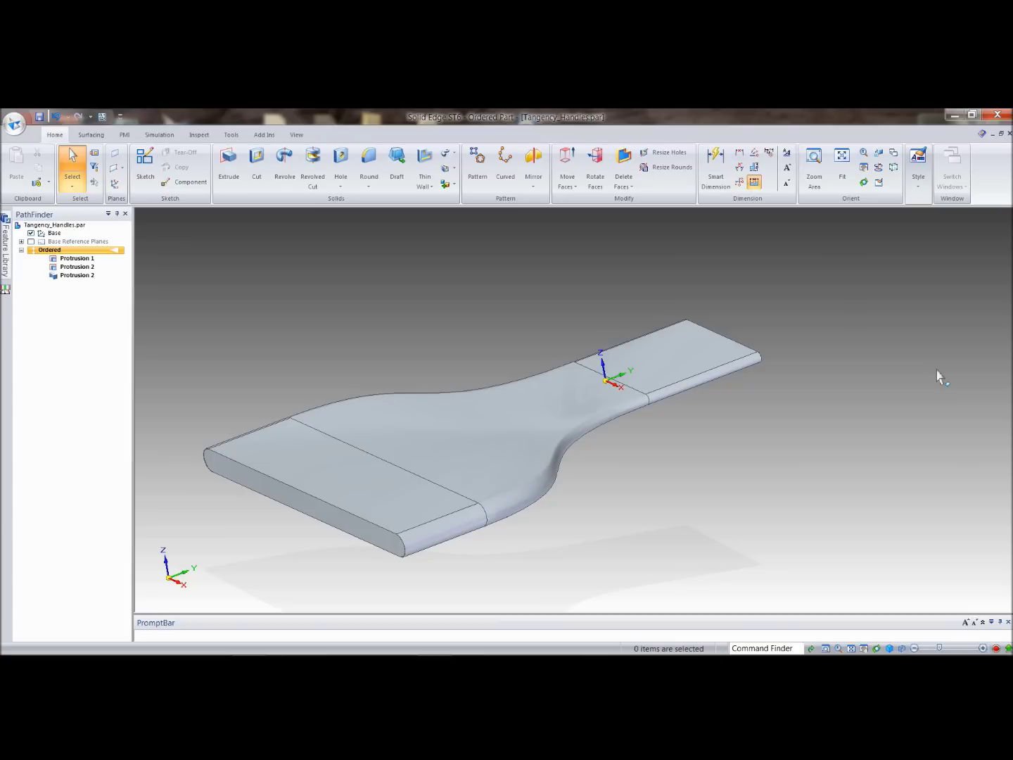
middle_drag(775, 468, 769, 447)
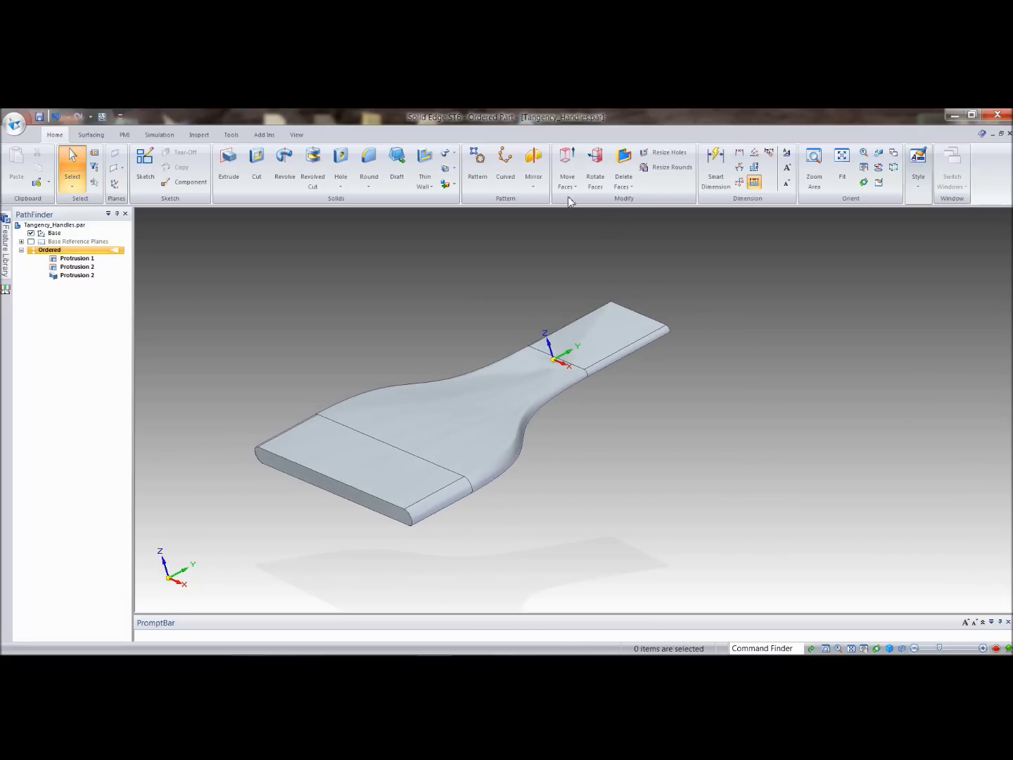
click(533, 186)
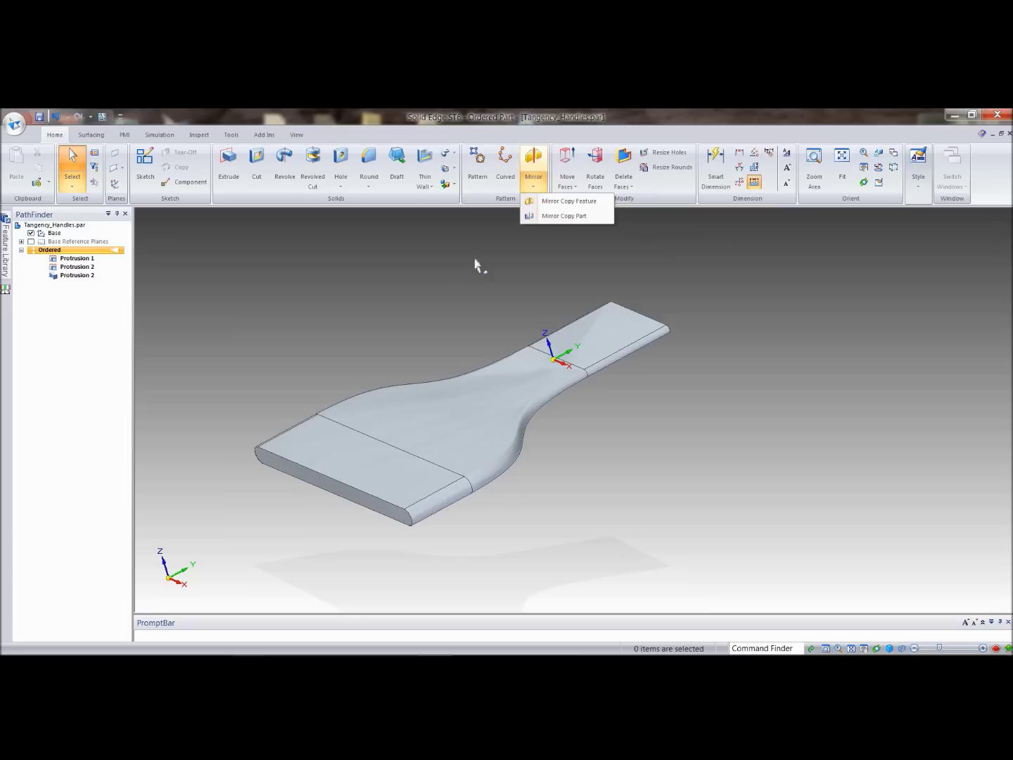
click(434, 276)
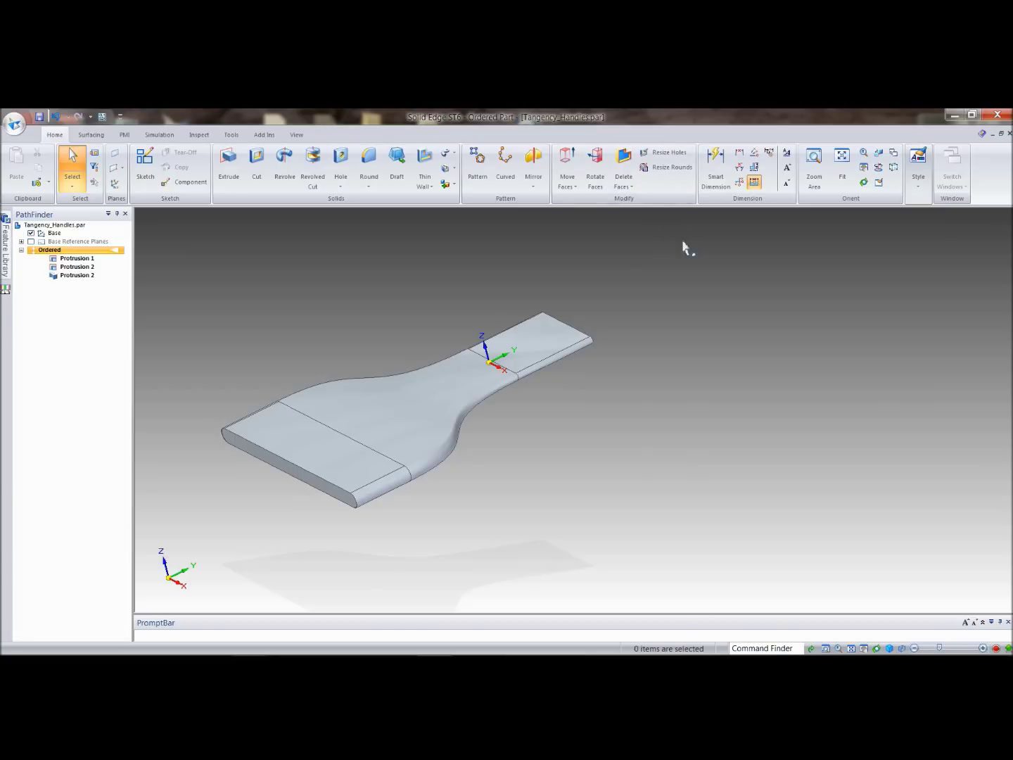
- Turn on the reflective plane display to preview the lofted part mirrored across the Front (ZX) plane
click(208, 137)
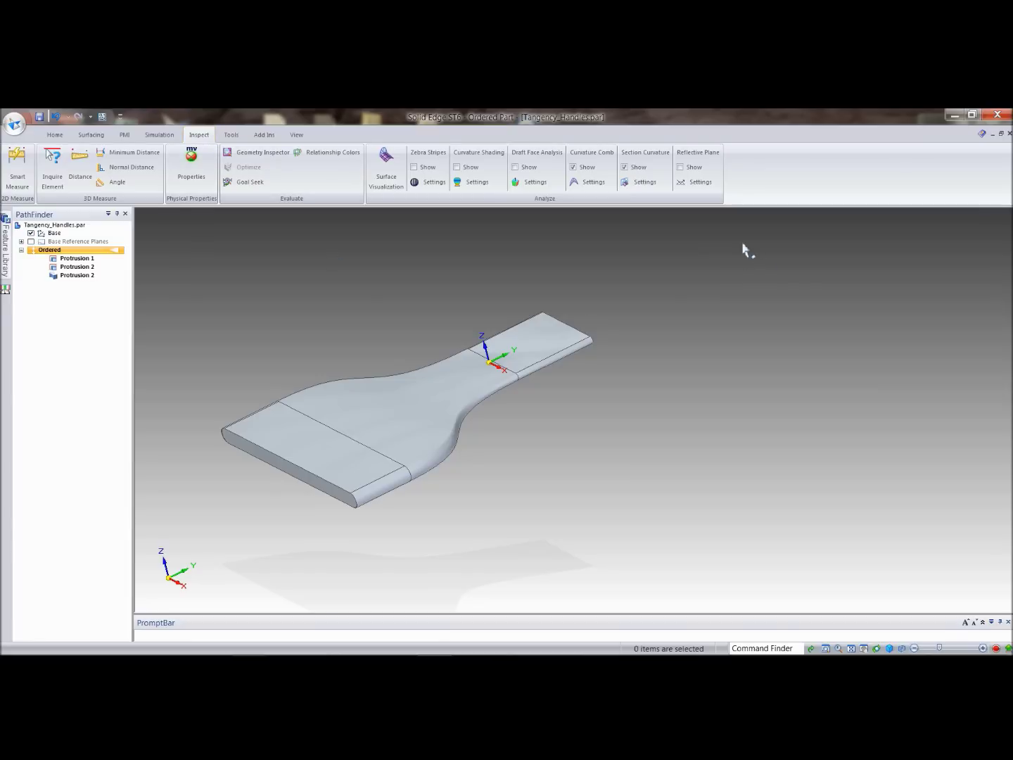
click(692, 170)
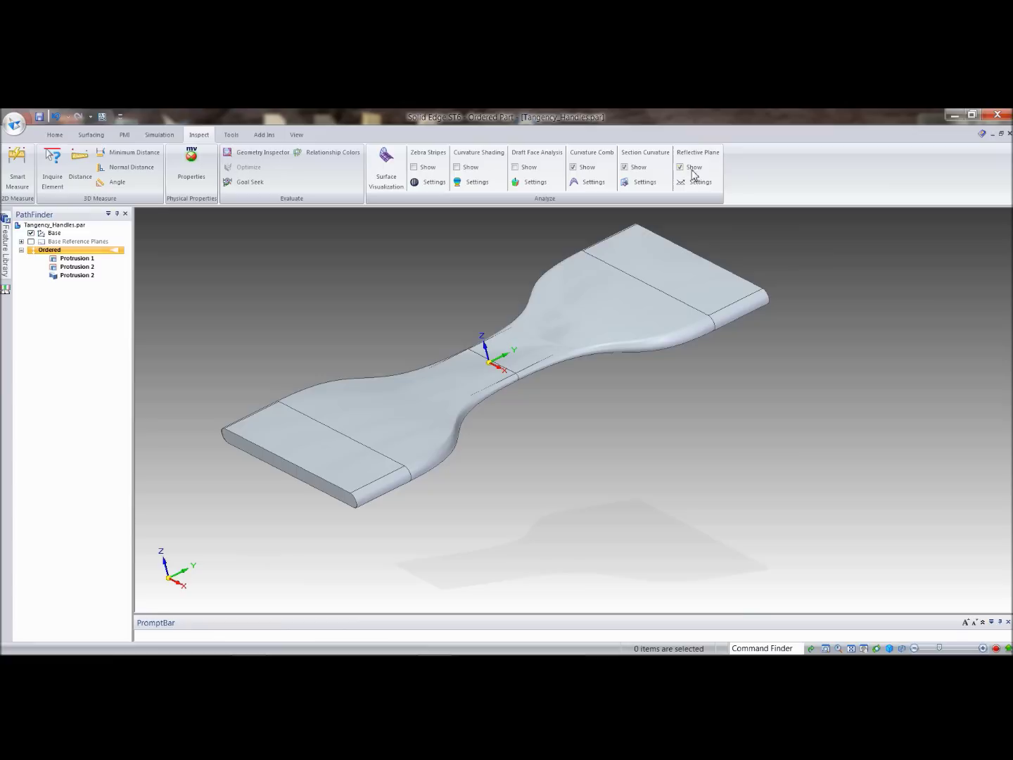
middle_drag(592, 443, 582, 421)
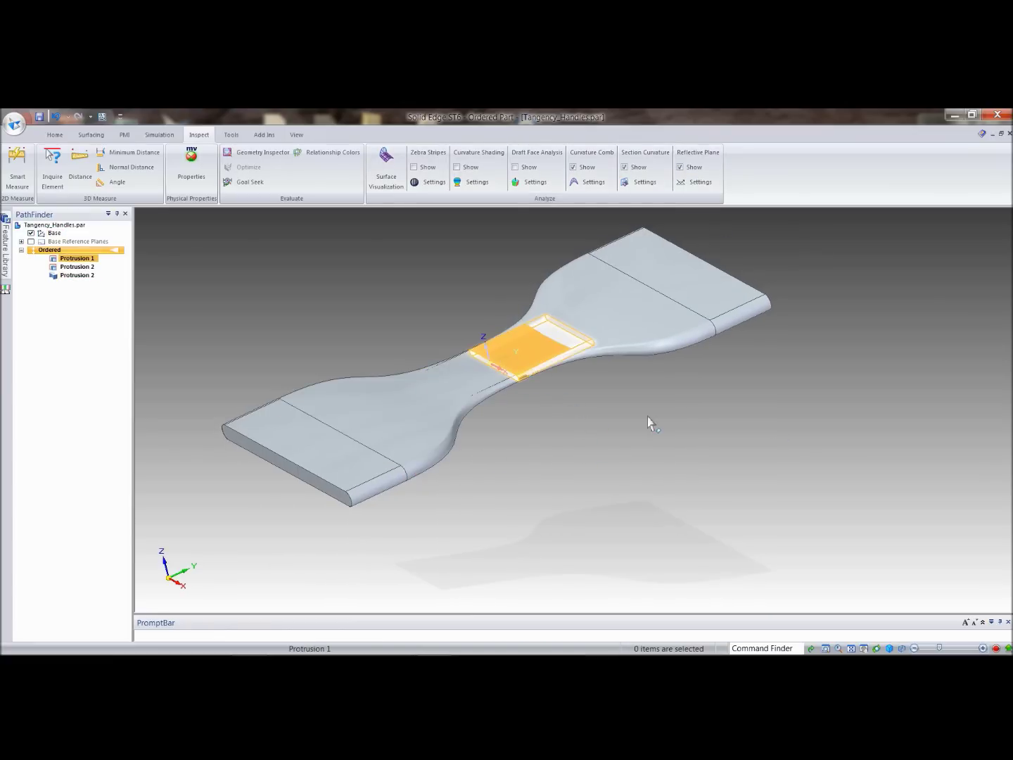
- Add the Right (YZ) plane to the active reflective planes and apply the settings
click(700, 185)
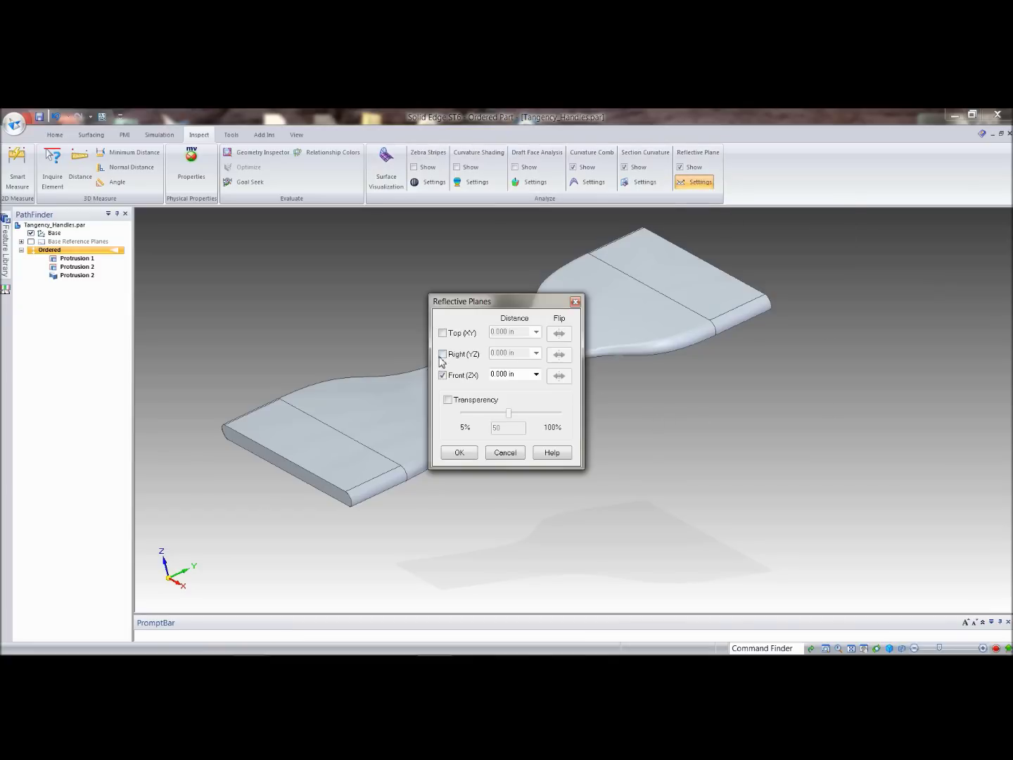
click(443, 354)
click(461, 452)
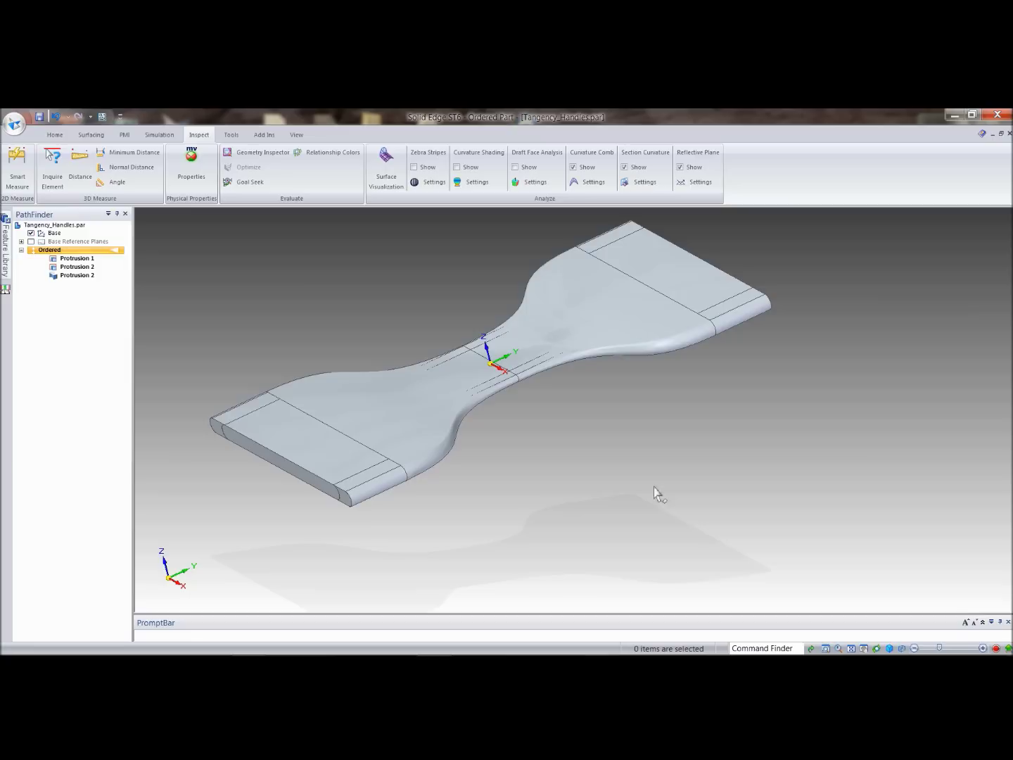
- Set the Right (YZ) reflective plane's distance to 20 in and apply the settings
click(696, 183)
click(522, 353)
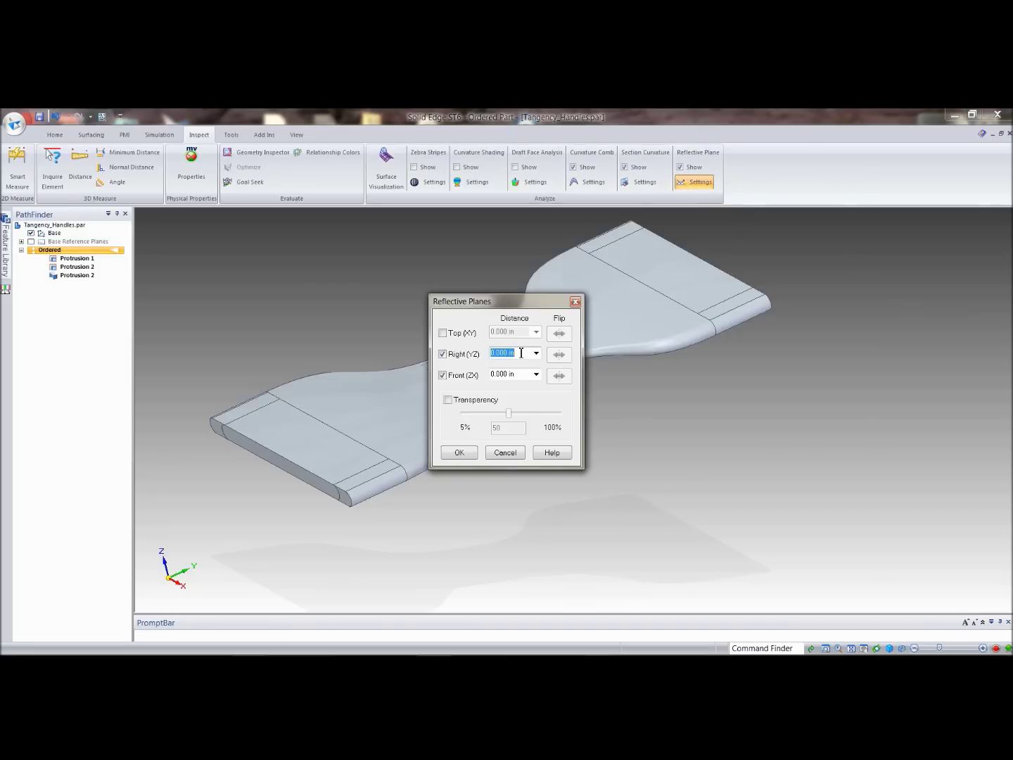
text(20)
key(Return)
click(457, 452)
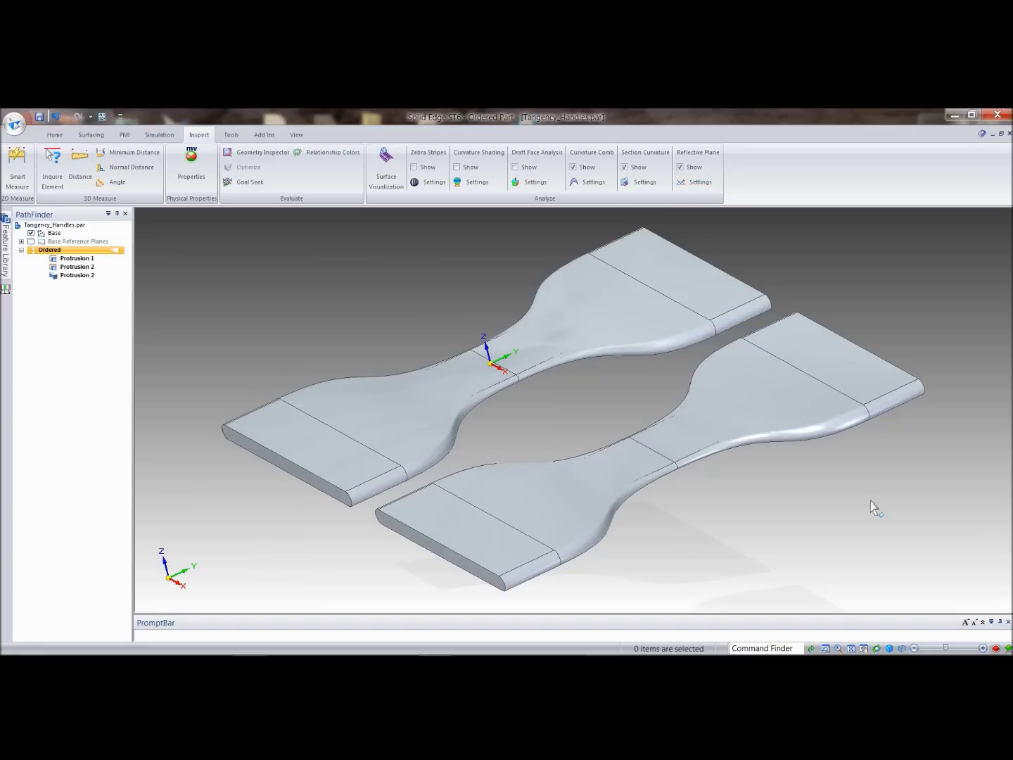
middle_drag(840, 522, 340, 330)
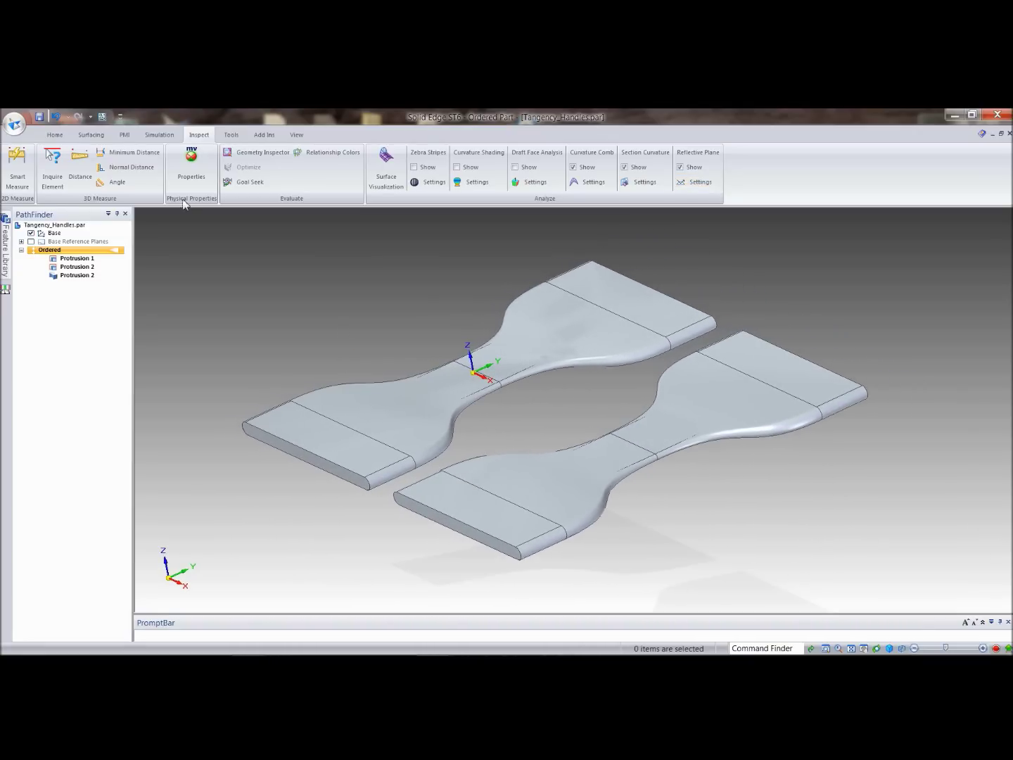
- Start an extrusion on the wide slab's top face and sketch a closed four-sided line profile near one end of it
click(55, 135)
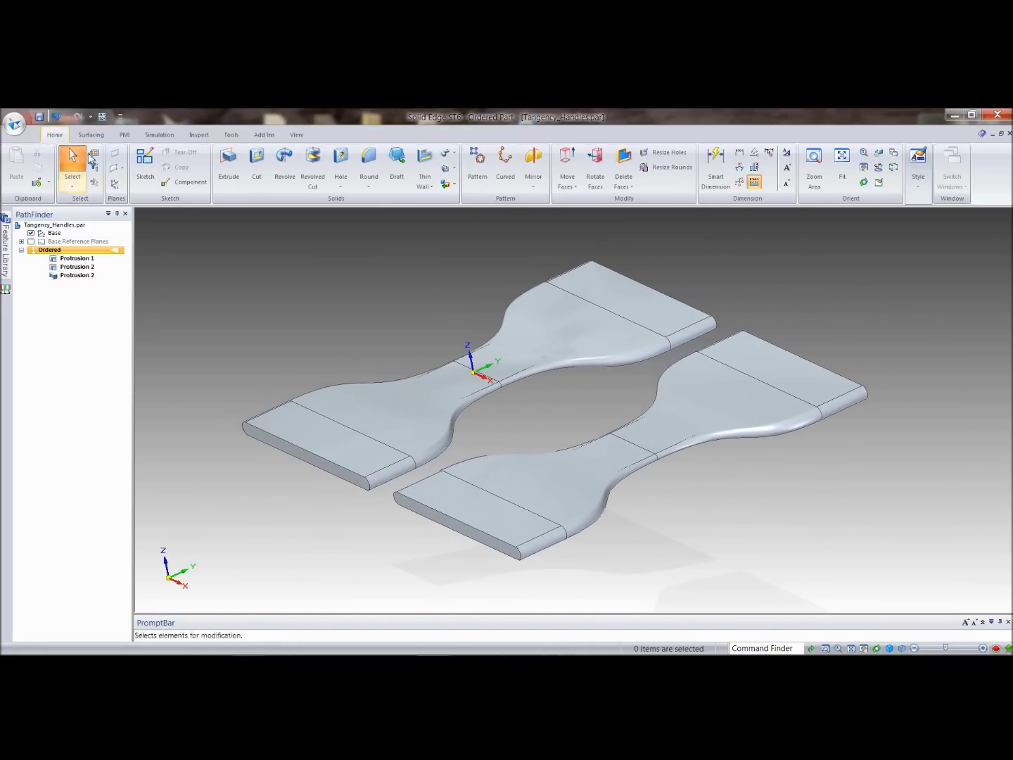
click(229, 165)
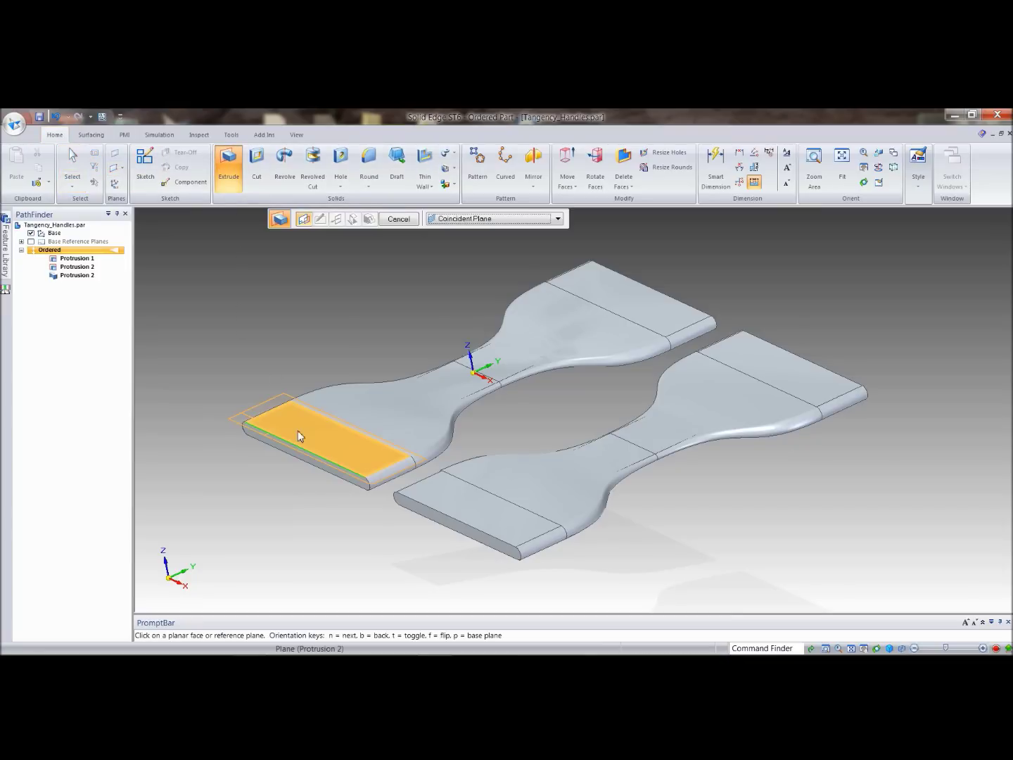
click(298, 430)
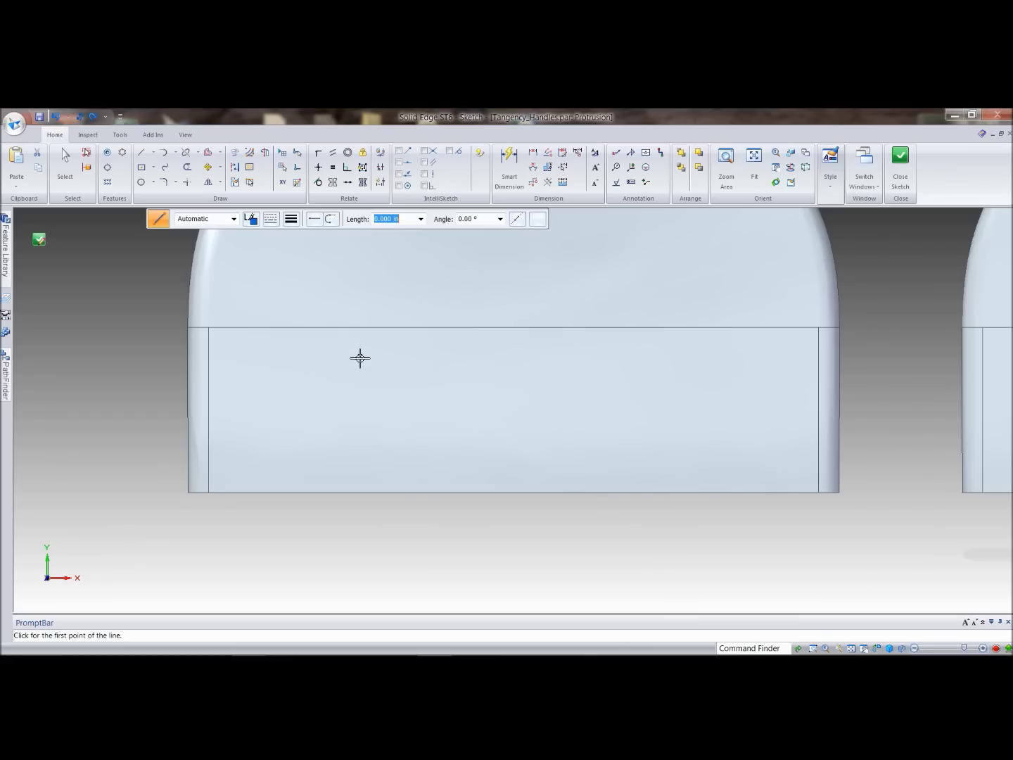
click(358, 354)
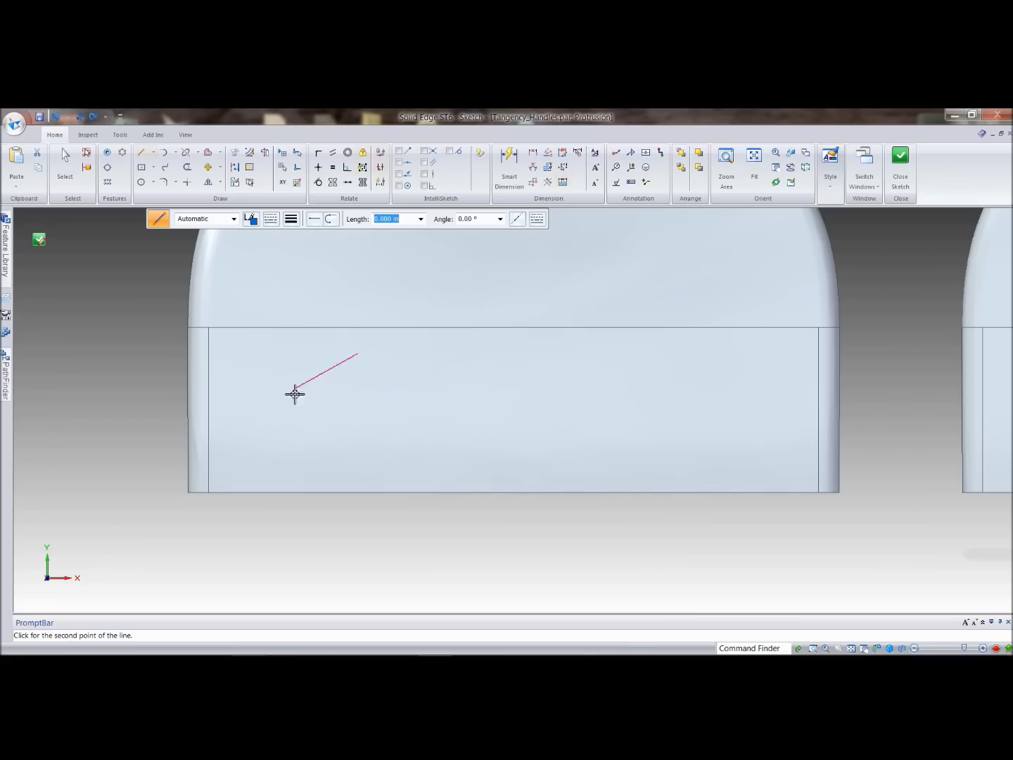
click(289, 447)
click(349, 467)
click(359, 356)
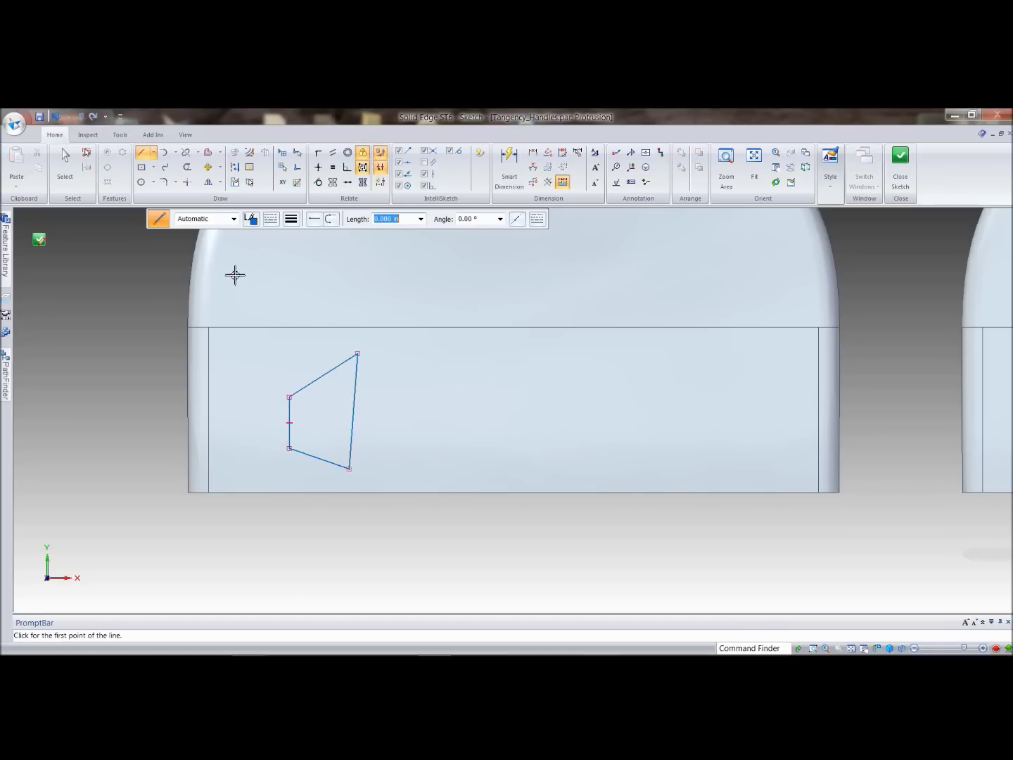
click(38, 240)
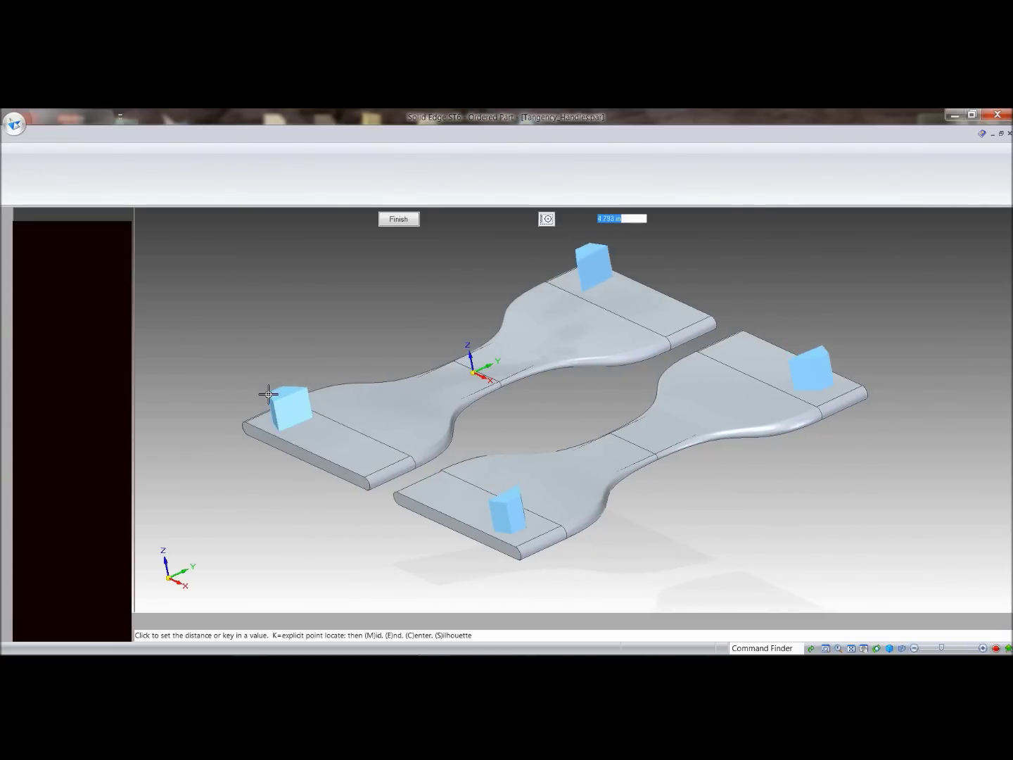
- Extrude the four-sided profile upward from the slab as a short block and finish the feature
click(262, 398)
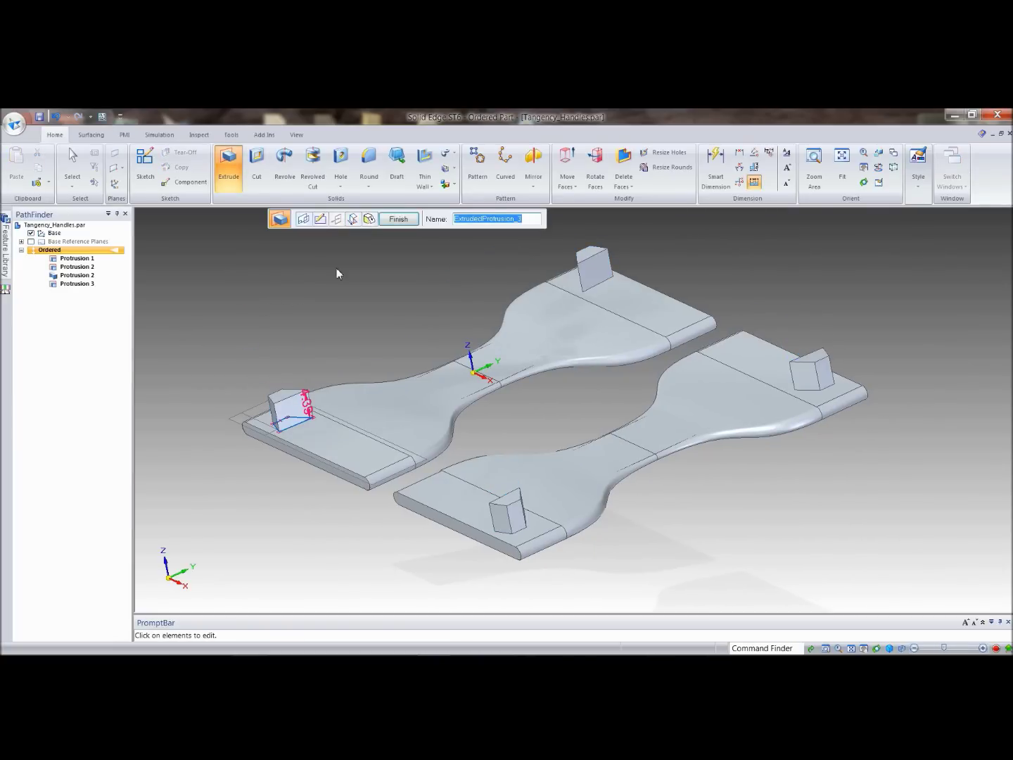
click(398, 218)
click(398, 219)
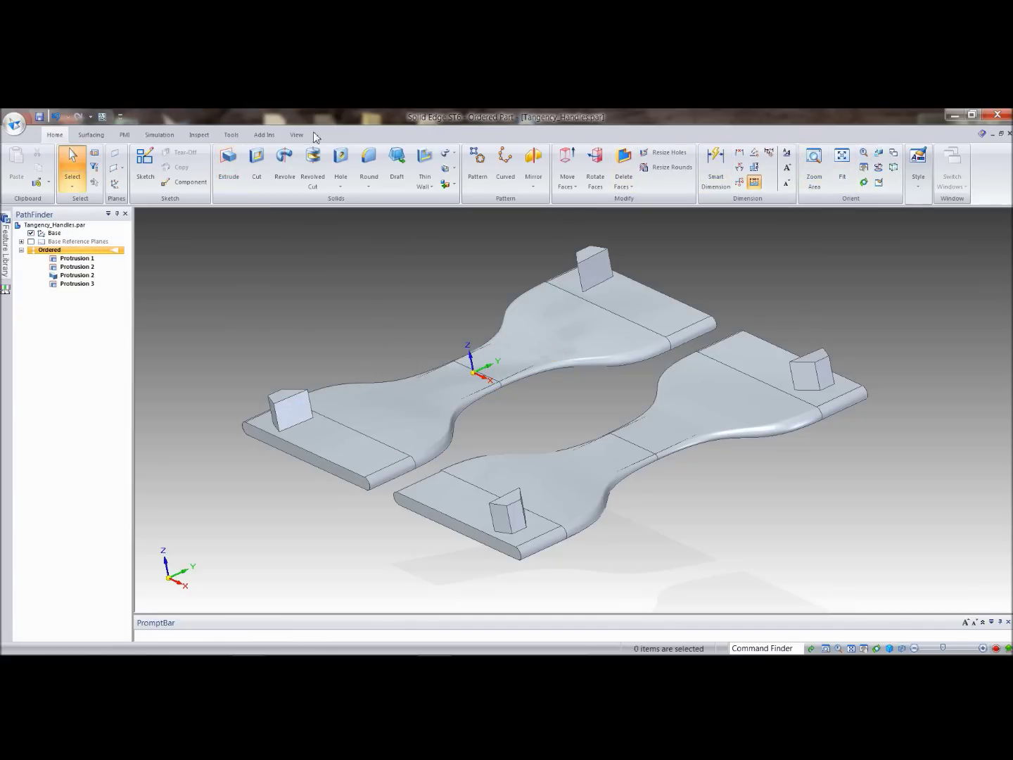
- Remove the Front (ZX) plane from the active reflective planes and apply the settings
click(199, 135)
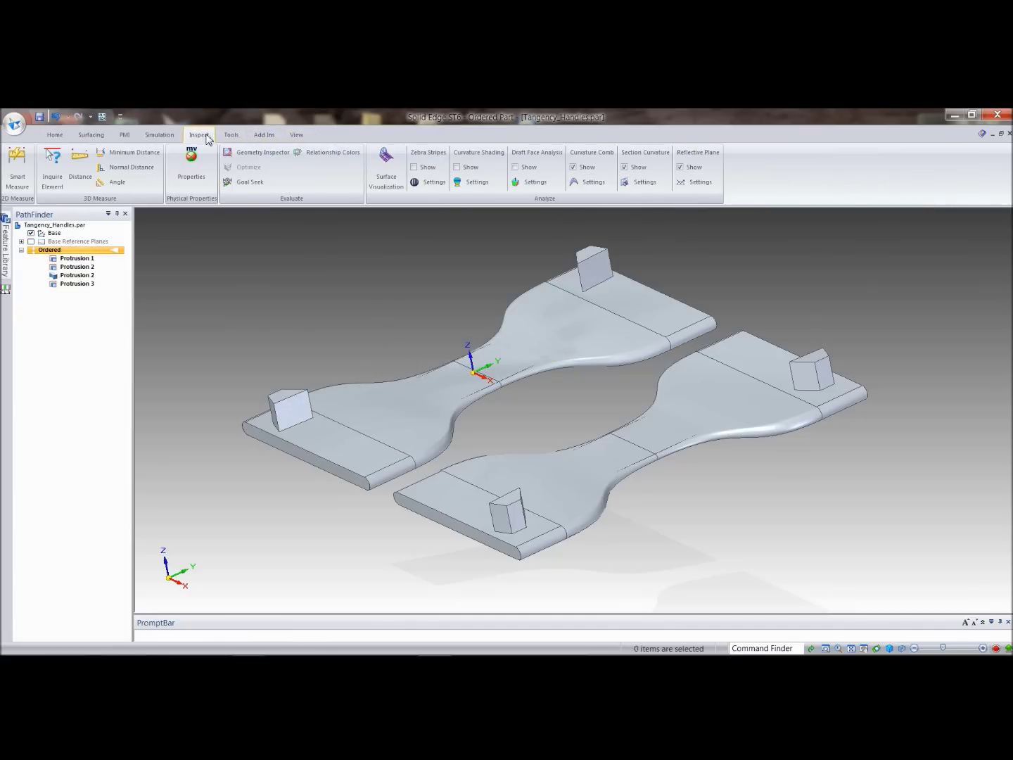
click(702, 181)
click(442, 375)
click(459, 452)
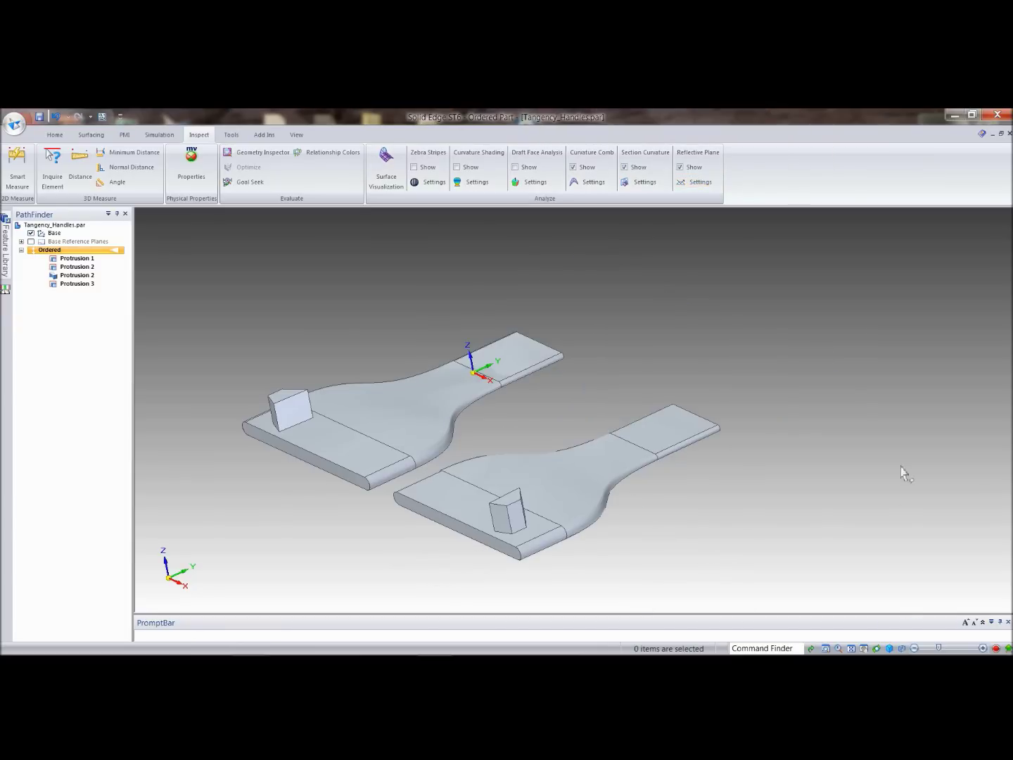
middle_drag(854, 380, 946, 462)
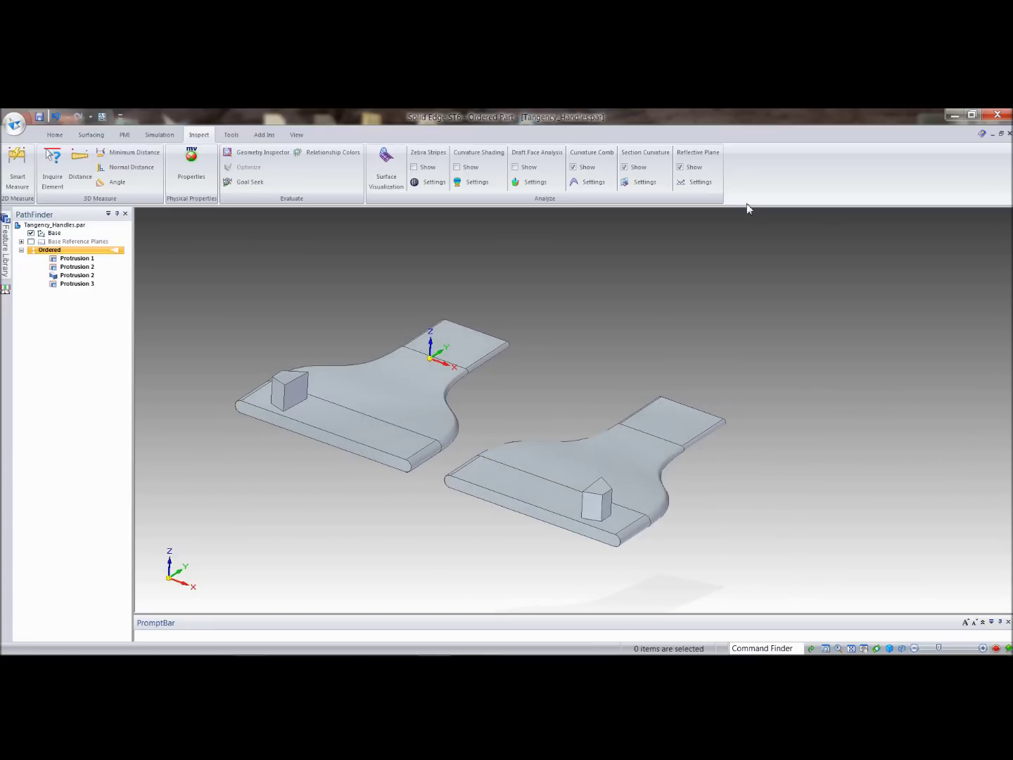
middle_drag(577, 343, 938, 333)
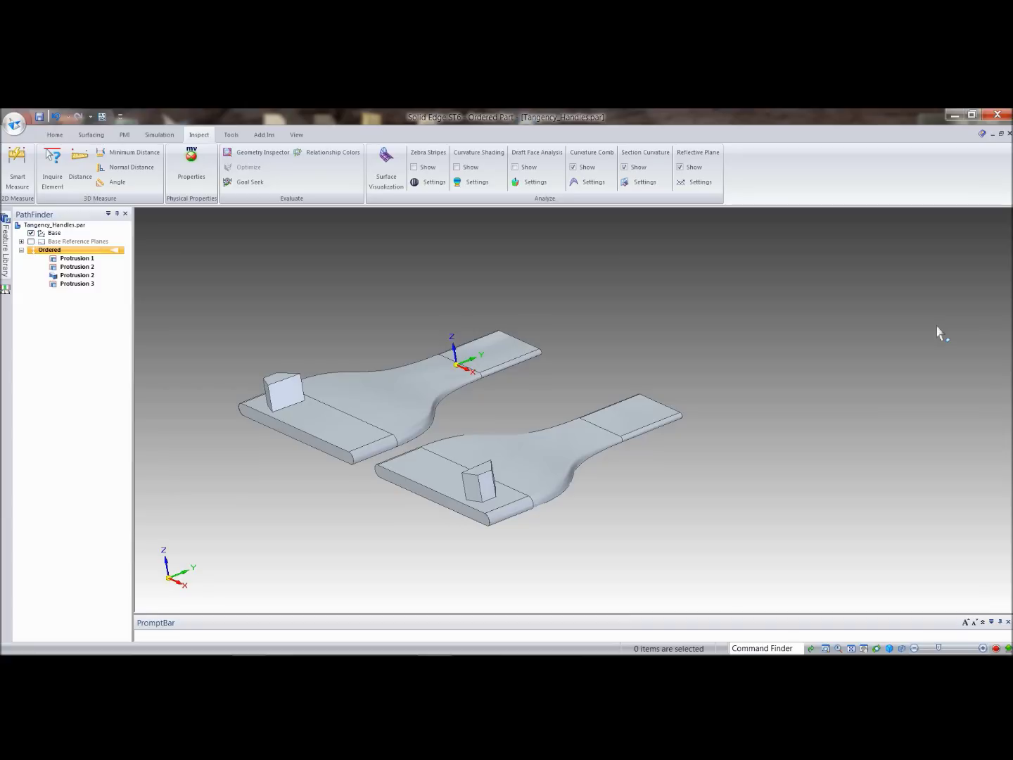
- Close the Tangency_Handles.par part and browse to the Support Files folder for opening an existing document
click(1008, 134)
click(533, 444)
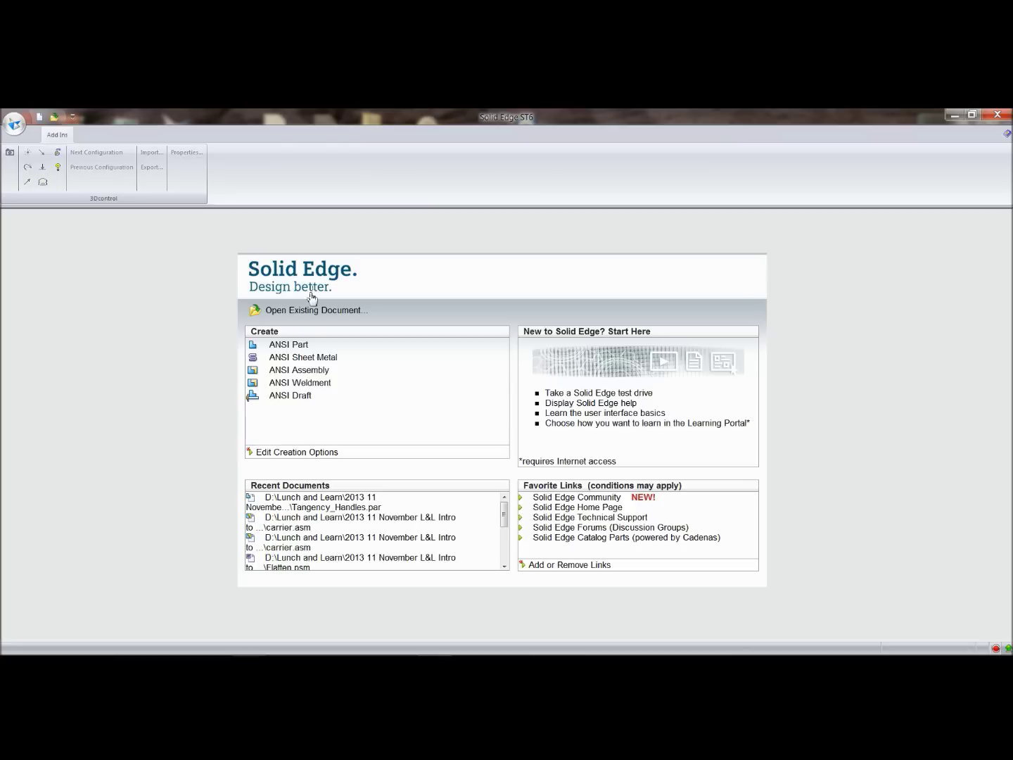
click(318, 310)
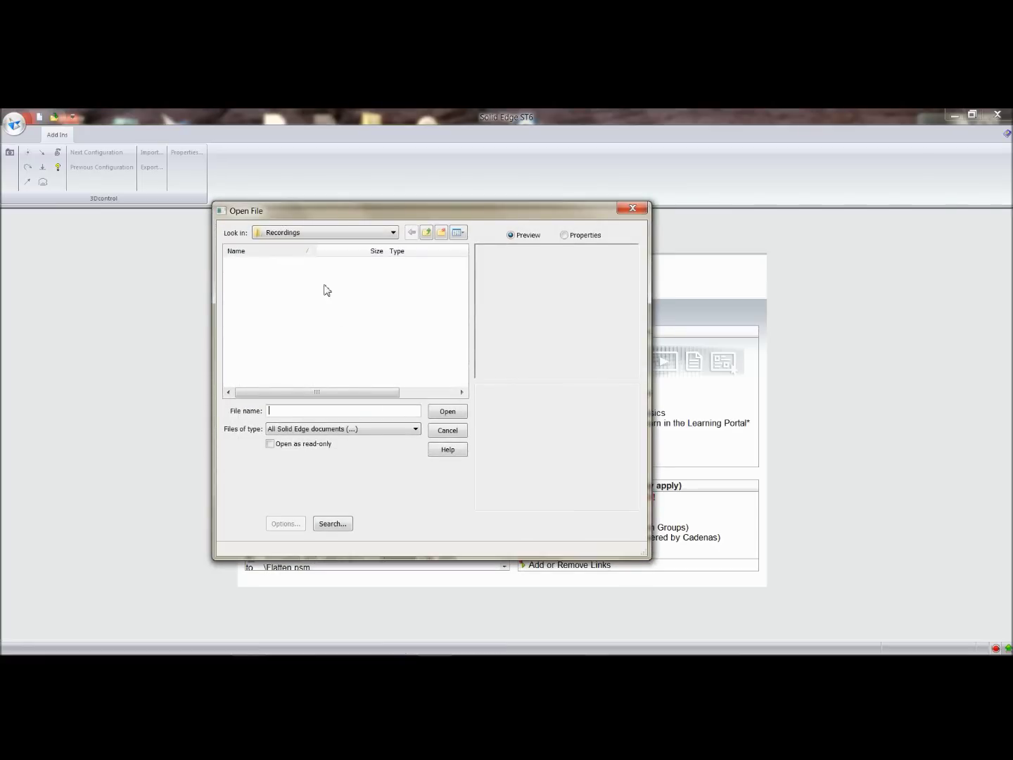
click(346, 233)
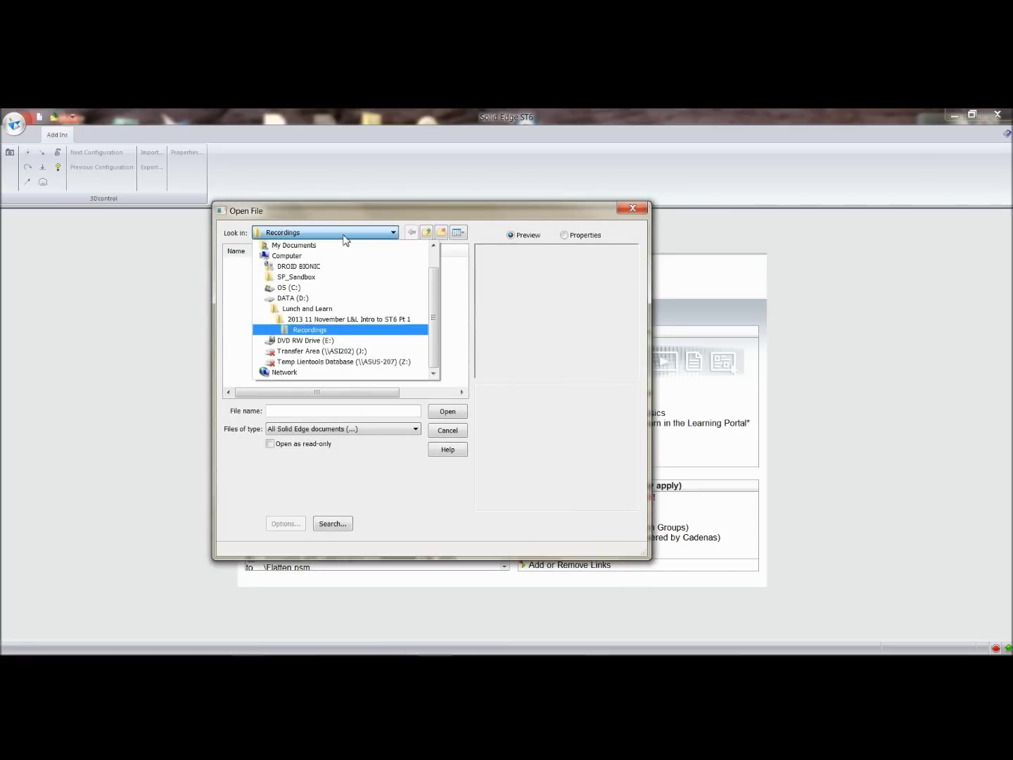
click(313, 320)
double_click(257, 286)
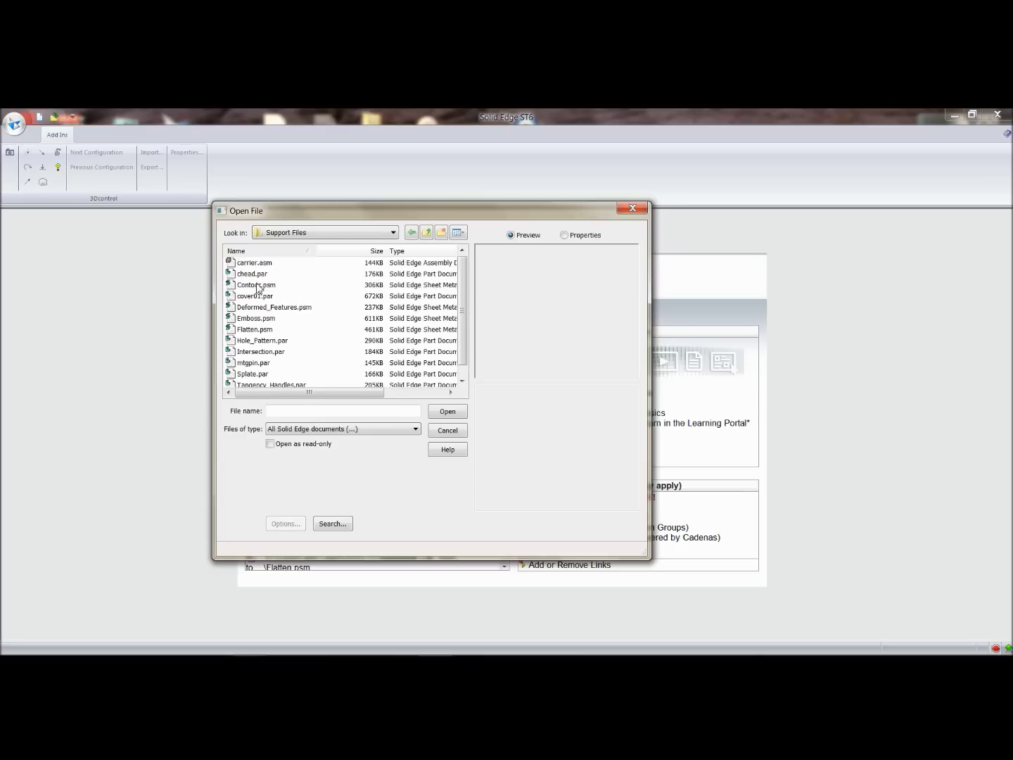
- Open the Parasolid document Hole_Pattern.x_t with the ansi part.par template
click(313, 428)
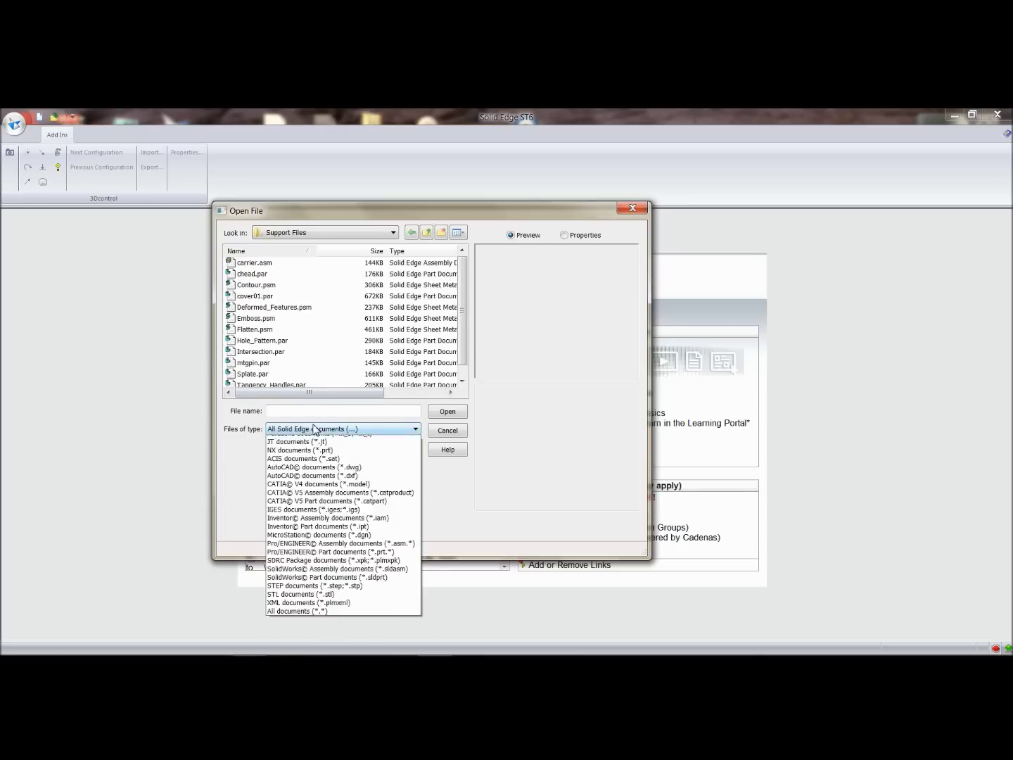
click(333, 491)
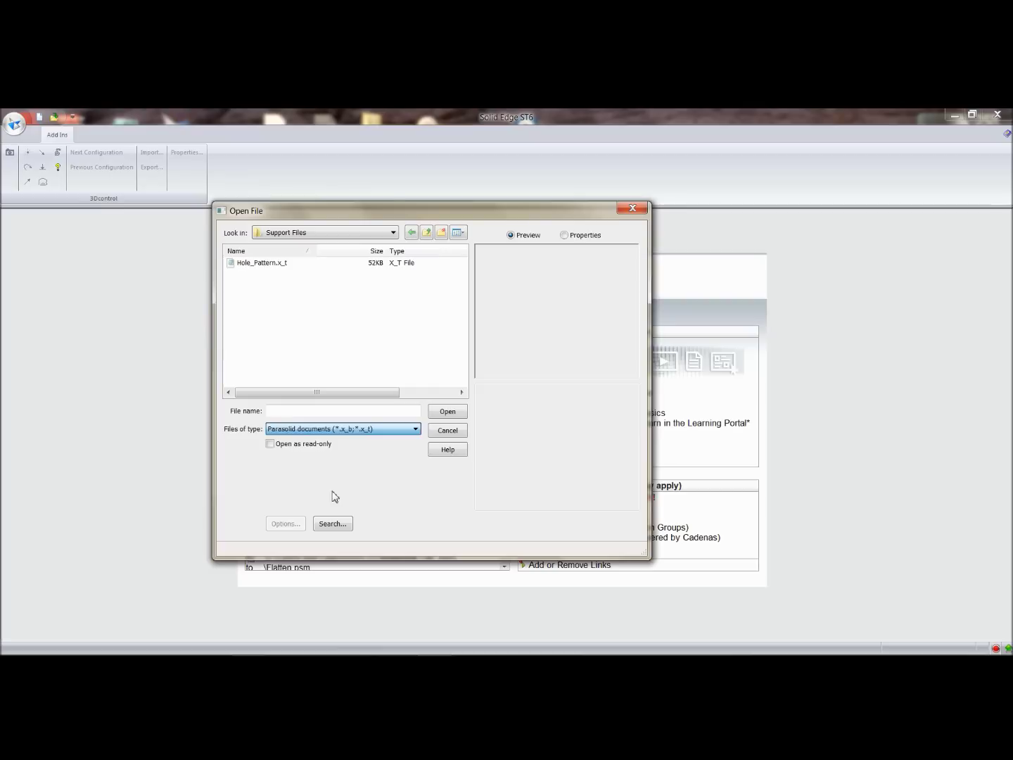
click(271, 264)
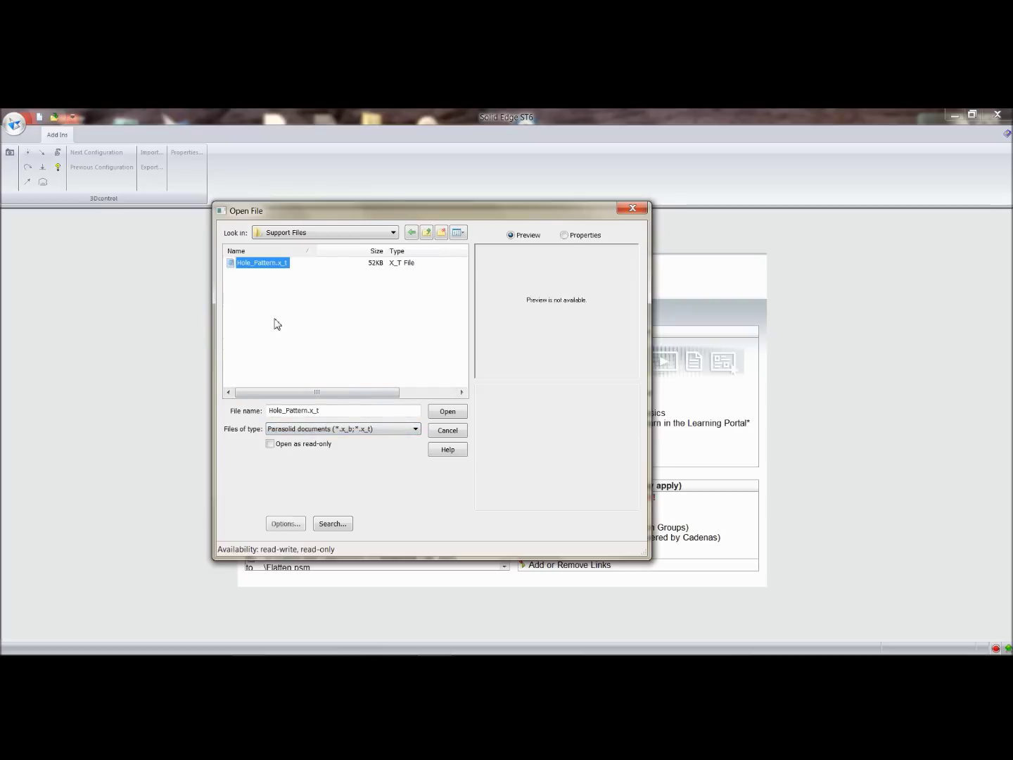
click(454, 417)
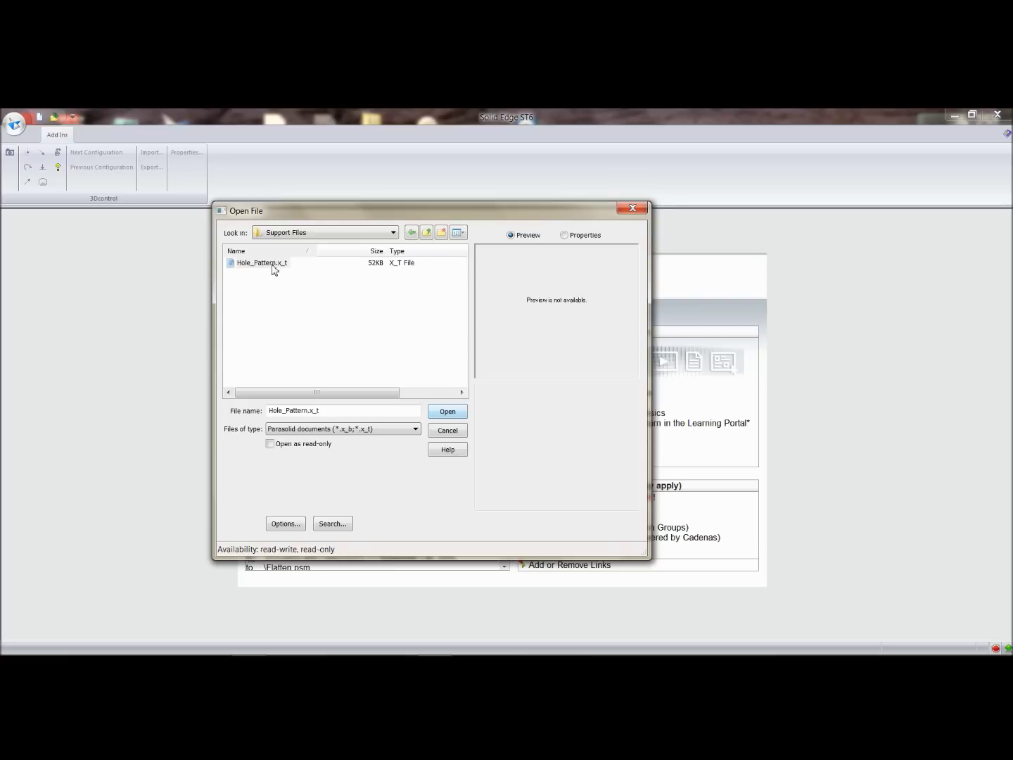
click(449, 412)
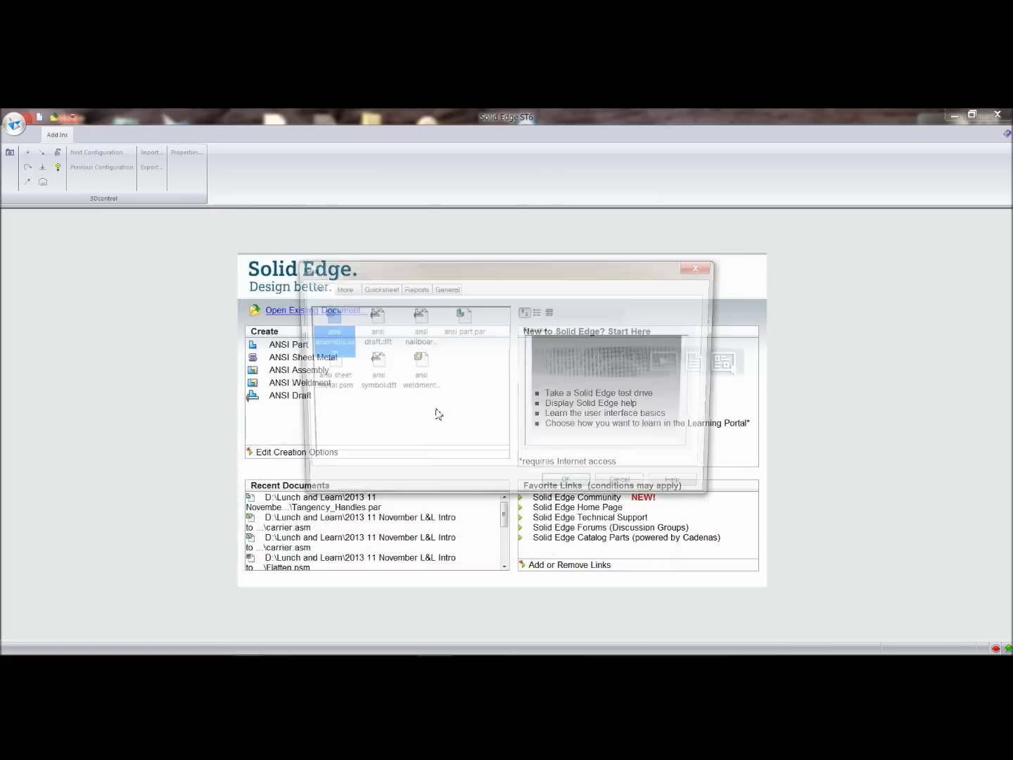
click(459, 328)
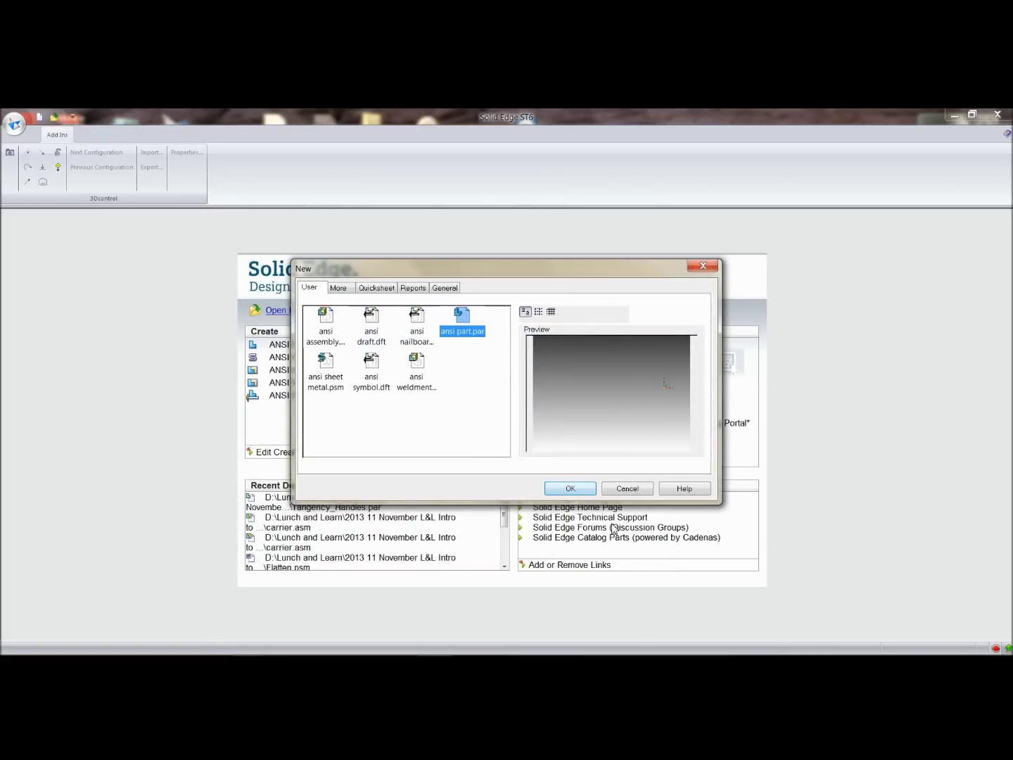
click(577, 490)
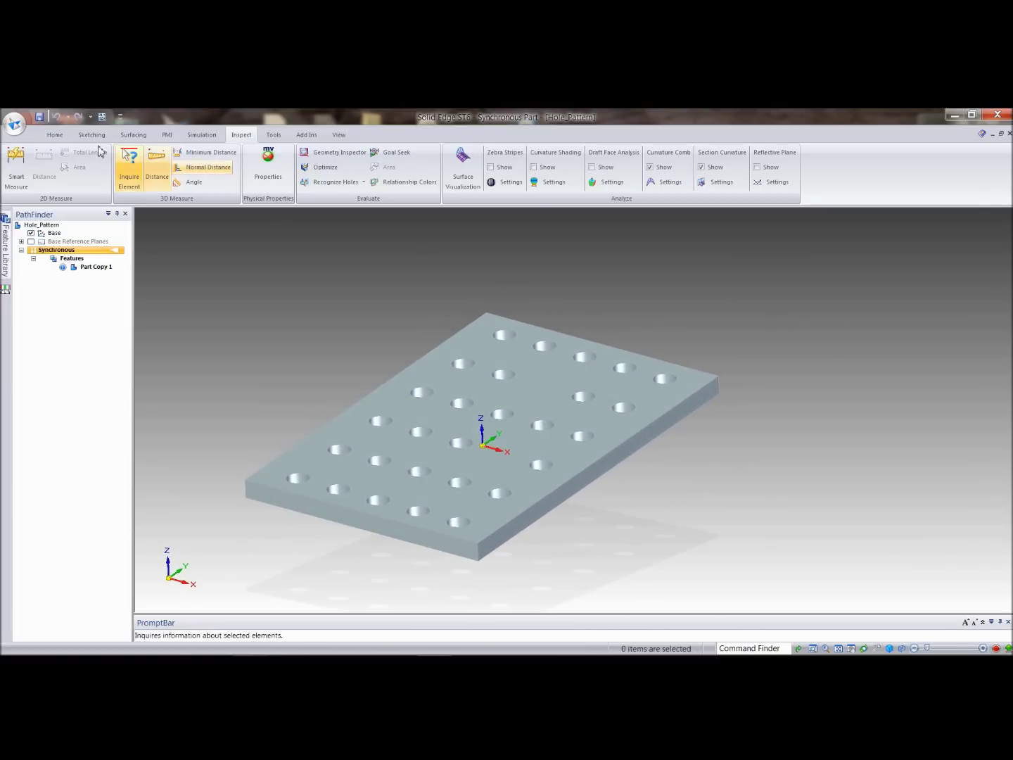
- Recognize the simple 0.500 in holes of the imported plate as the hole feature Hole 1
click(53, 134)
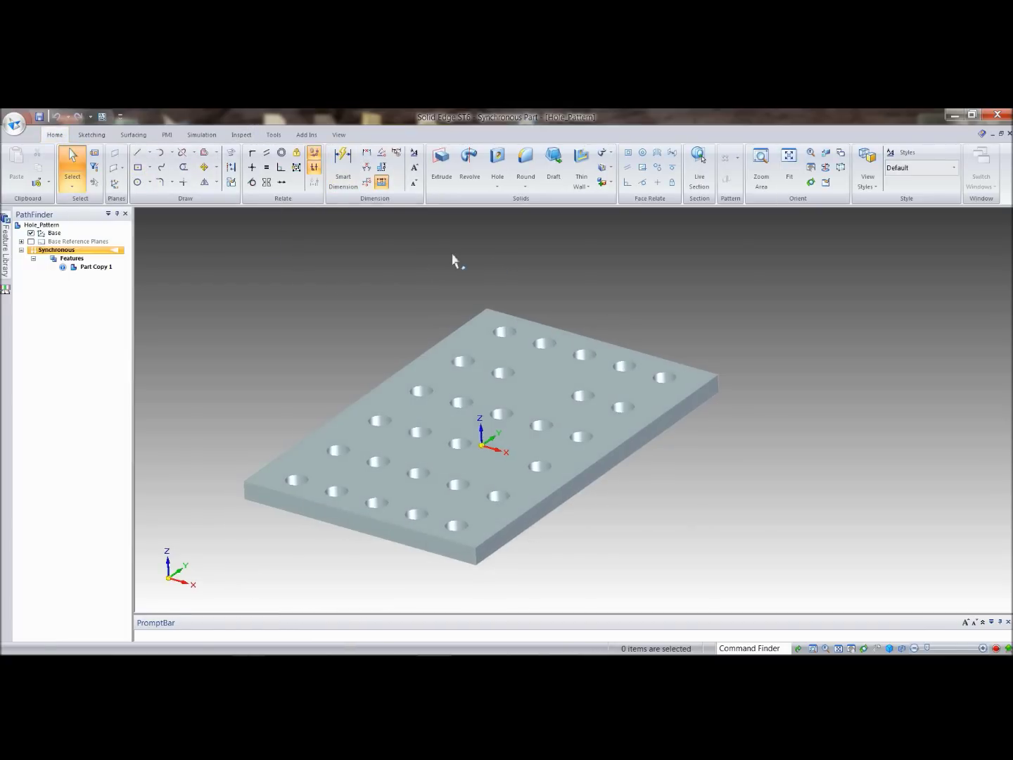
click(497, 186)
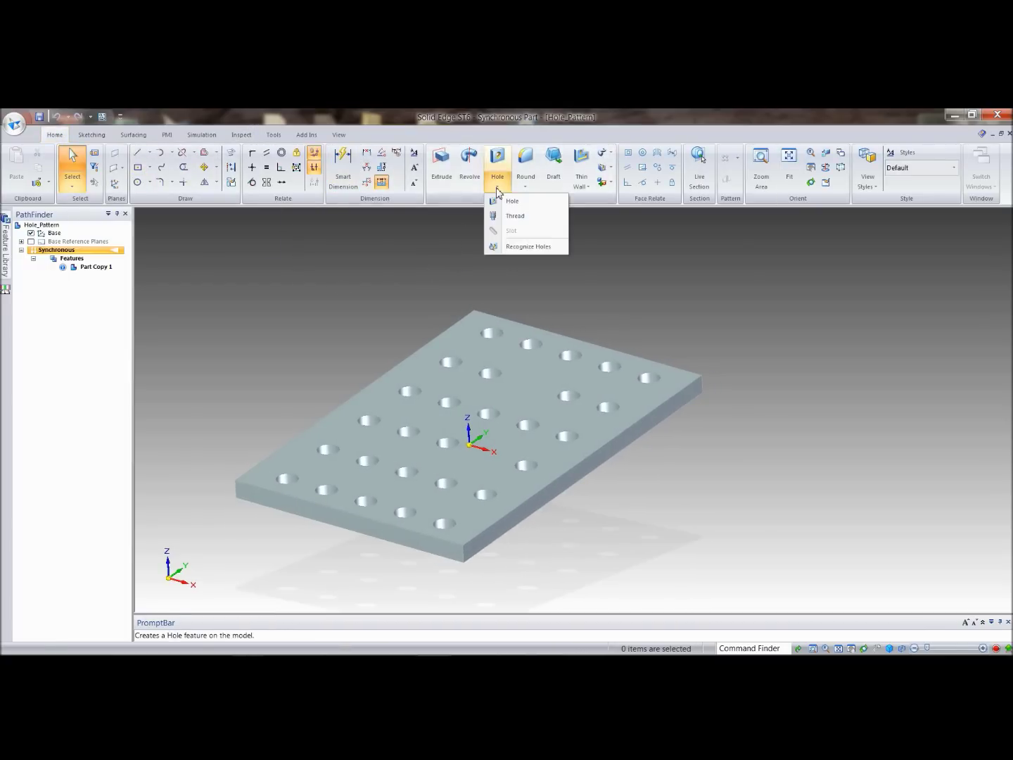
click(527, 247)
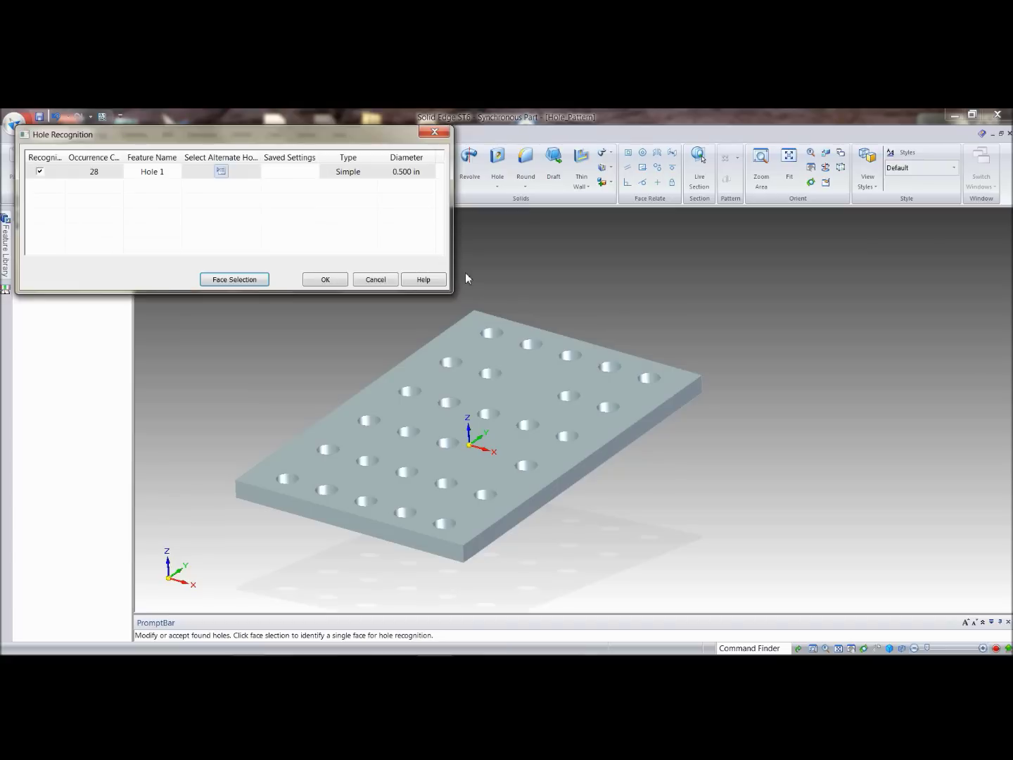
mouse_move(91, 175)
mouse_move(415, 175)
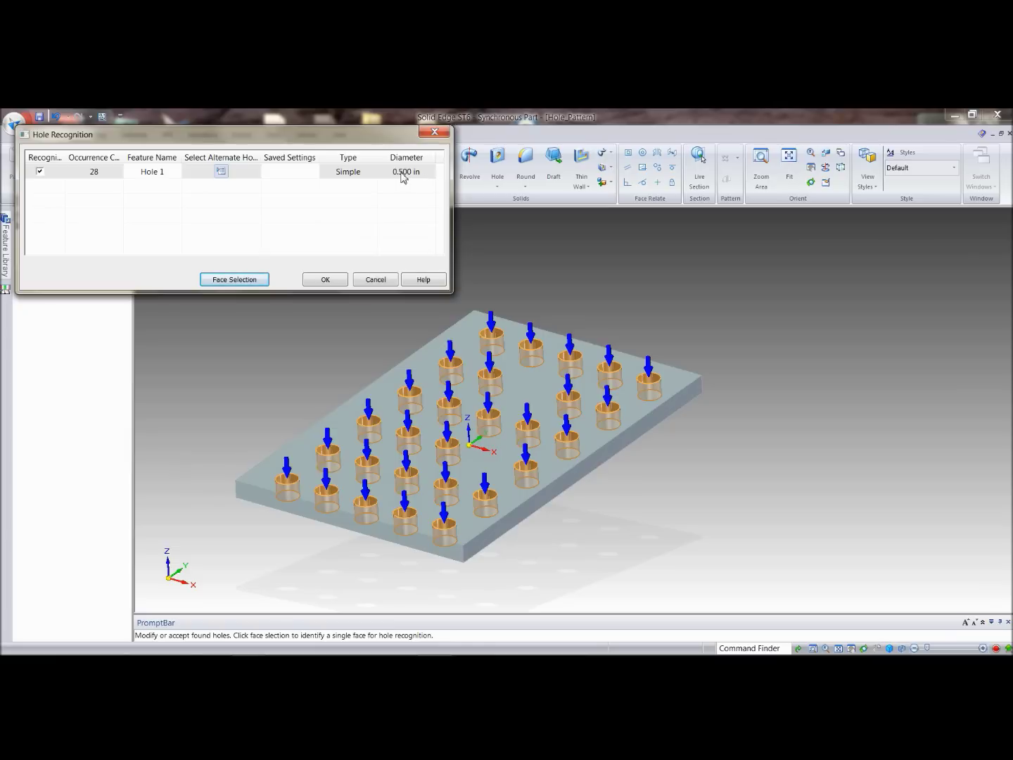
click(327, 280)
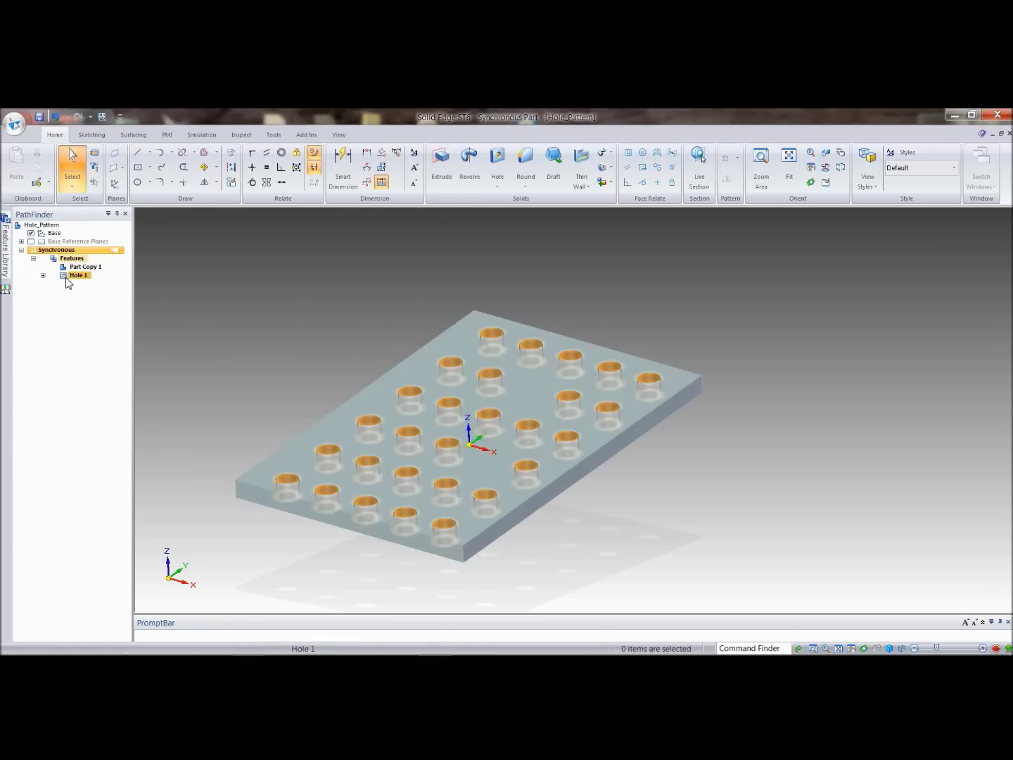
- Recognize the holes of Hole 1 as a rectangular pattern, defining the hole at the plate's near-left corner as the master occurrence
click(43, 275)
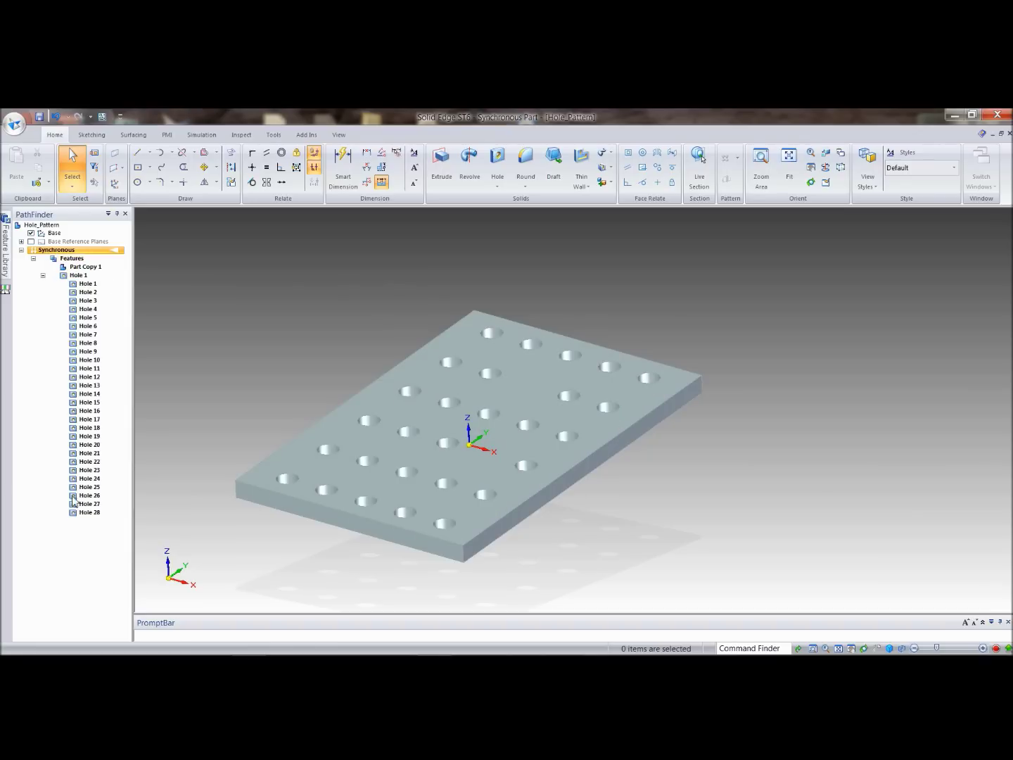
click(43, 275)
click(79, 275)
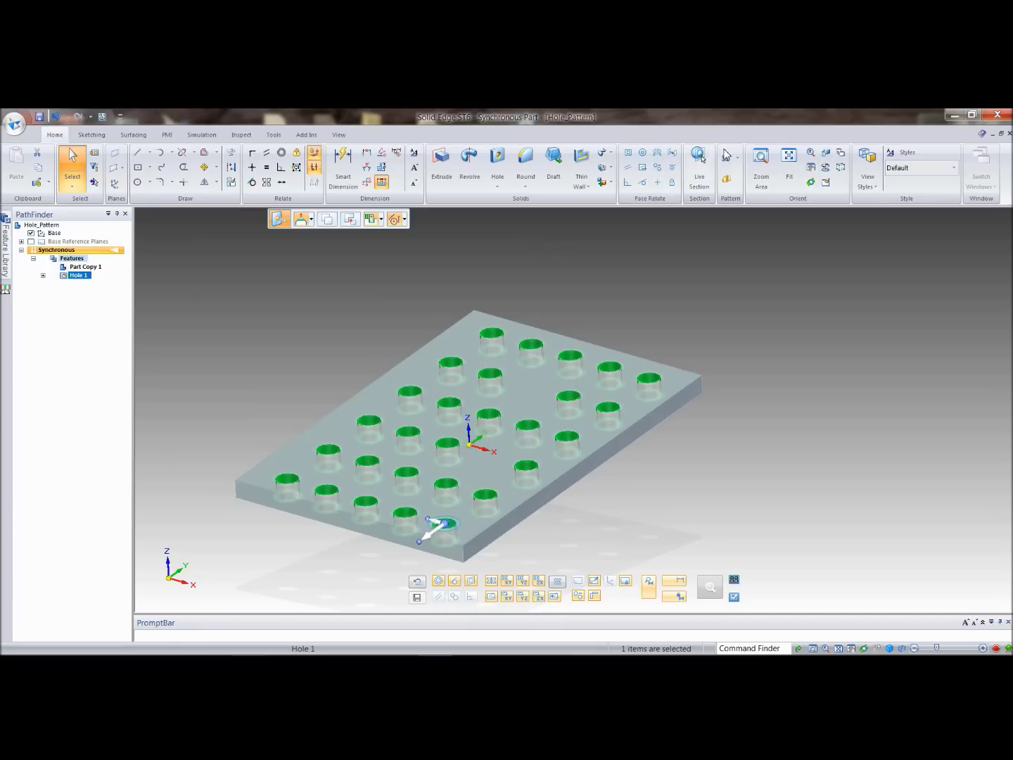
click(738, 158)
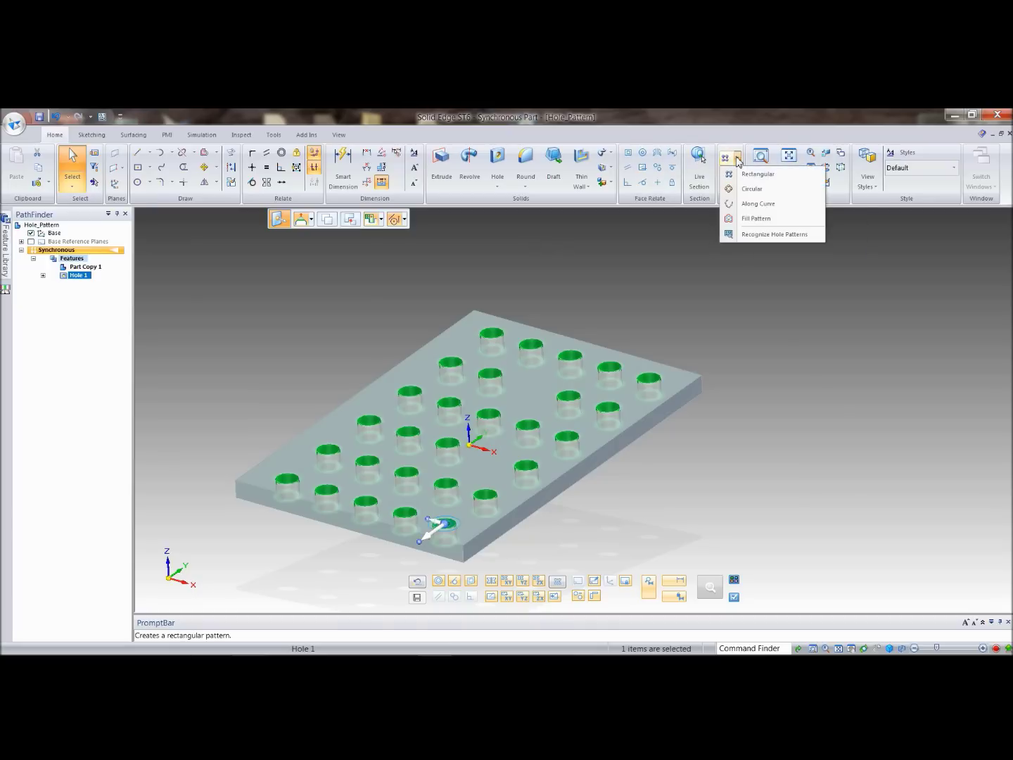
click(755, 234)
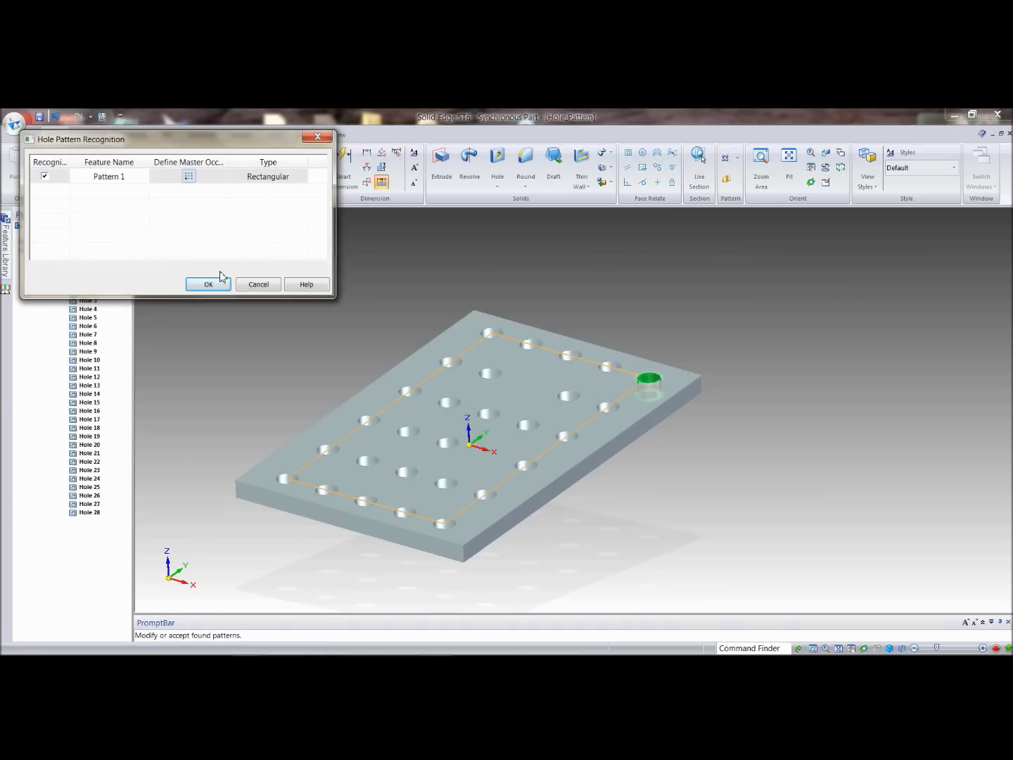
click(188, 176)
click(290, 492)
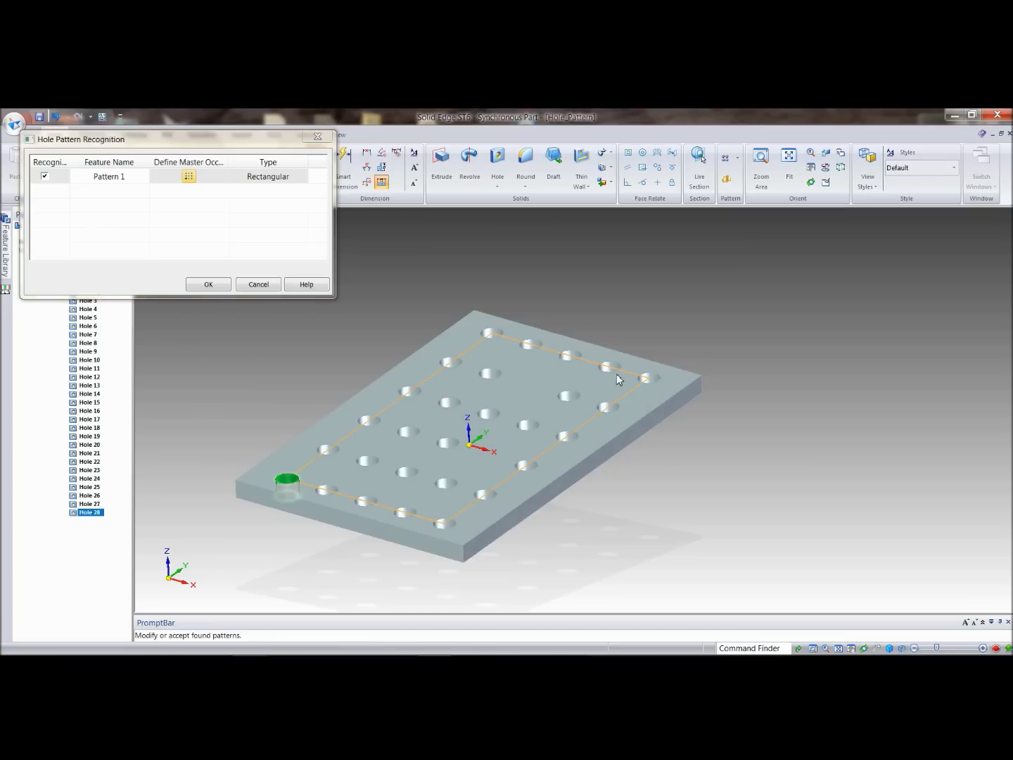
click(208, 284)
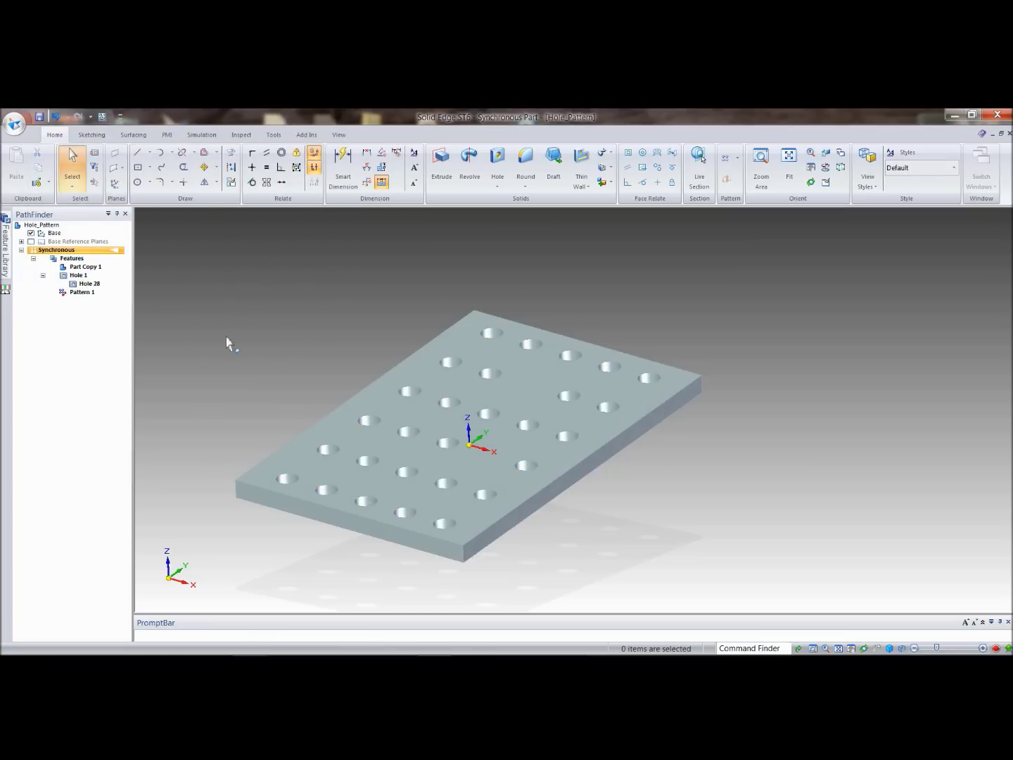
- Try to move the whole recognized hole pattern, Pattern 1, across the plate
click(80, 295)
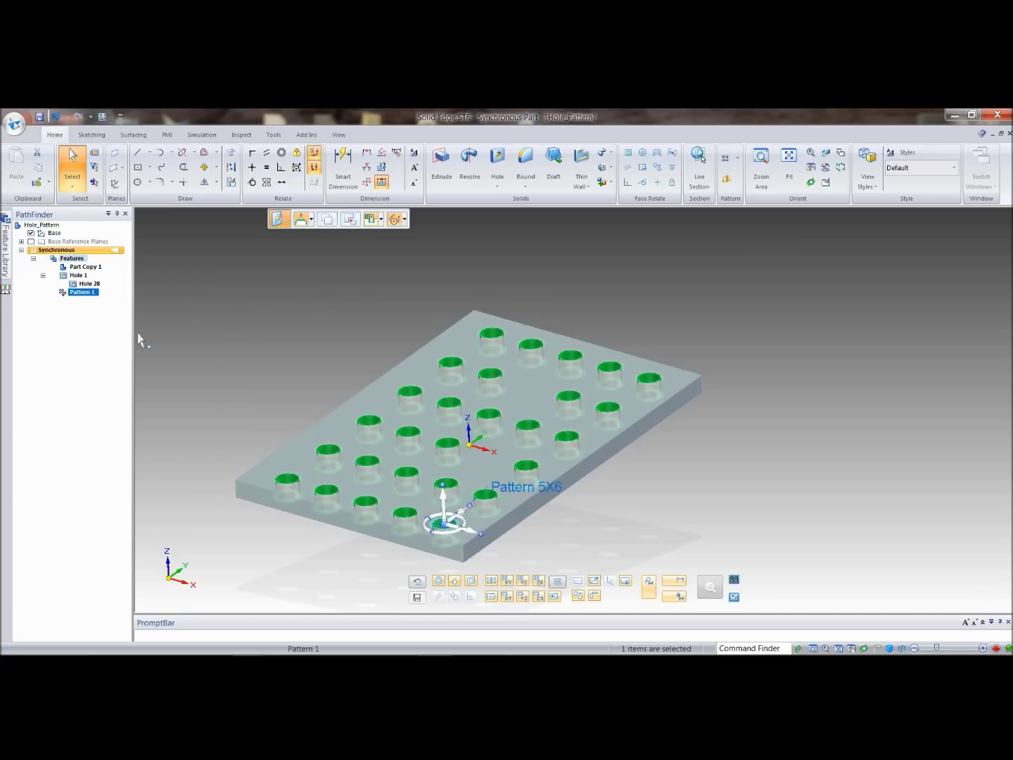
click(464, 521)
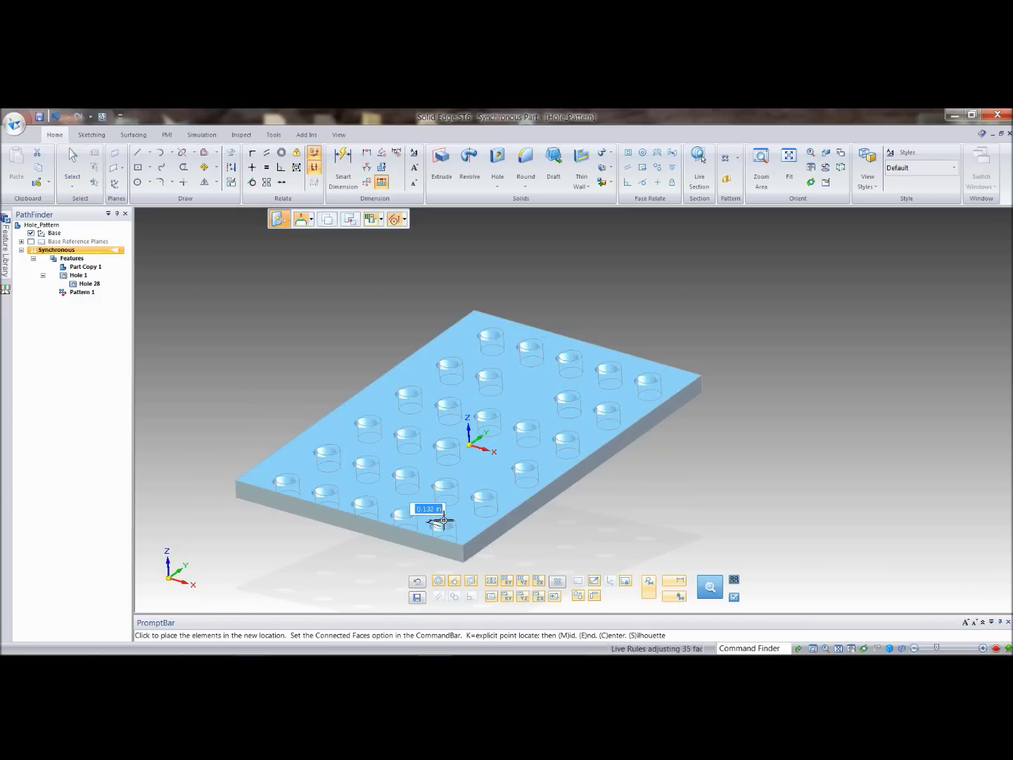
click(446, 520)
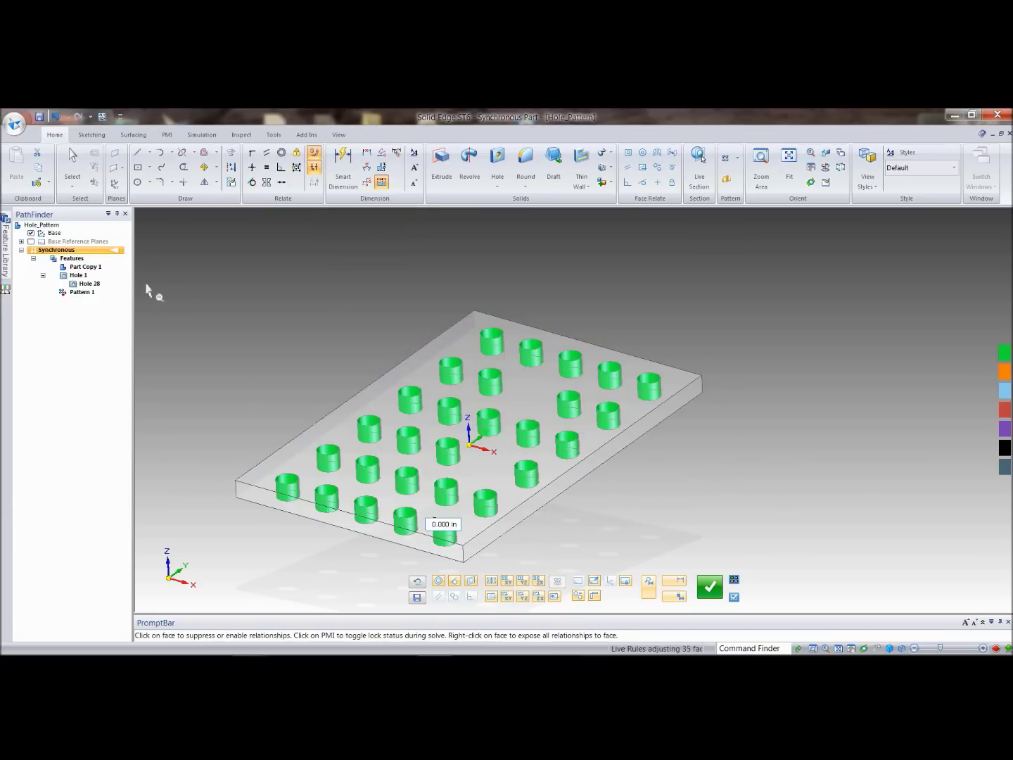
click(179, 290)
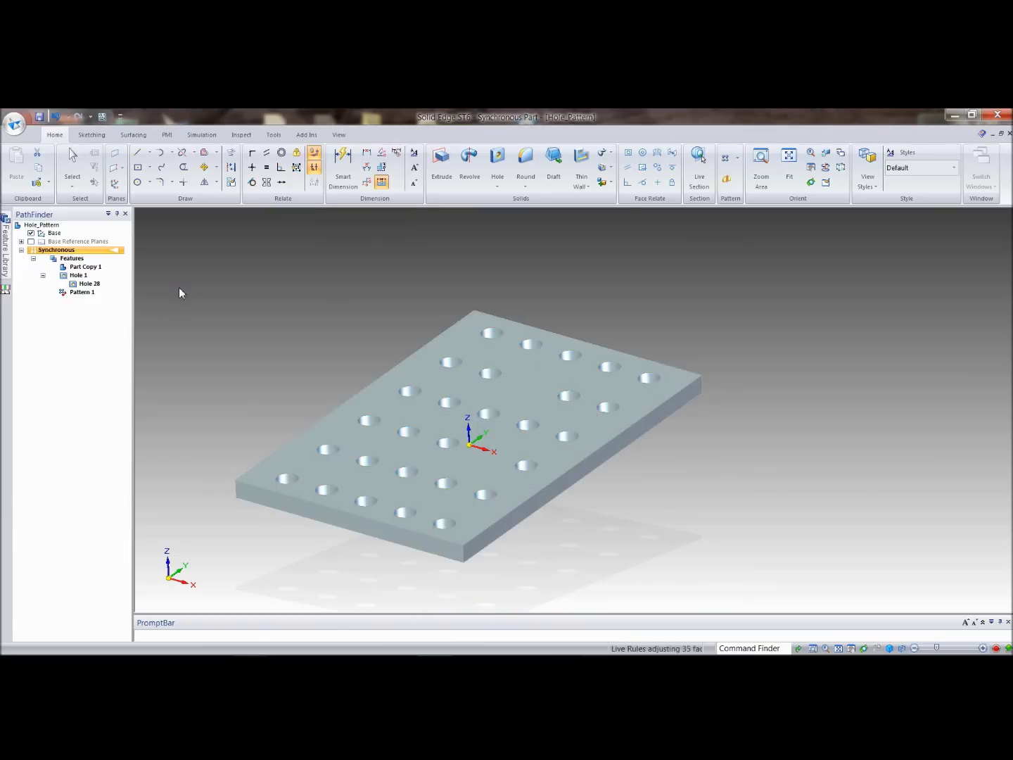
- Set the diameter of the pattern's master hole, Hole 28, to 0.375 in
click(90, 289)
click(284, 480)
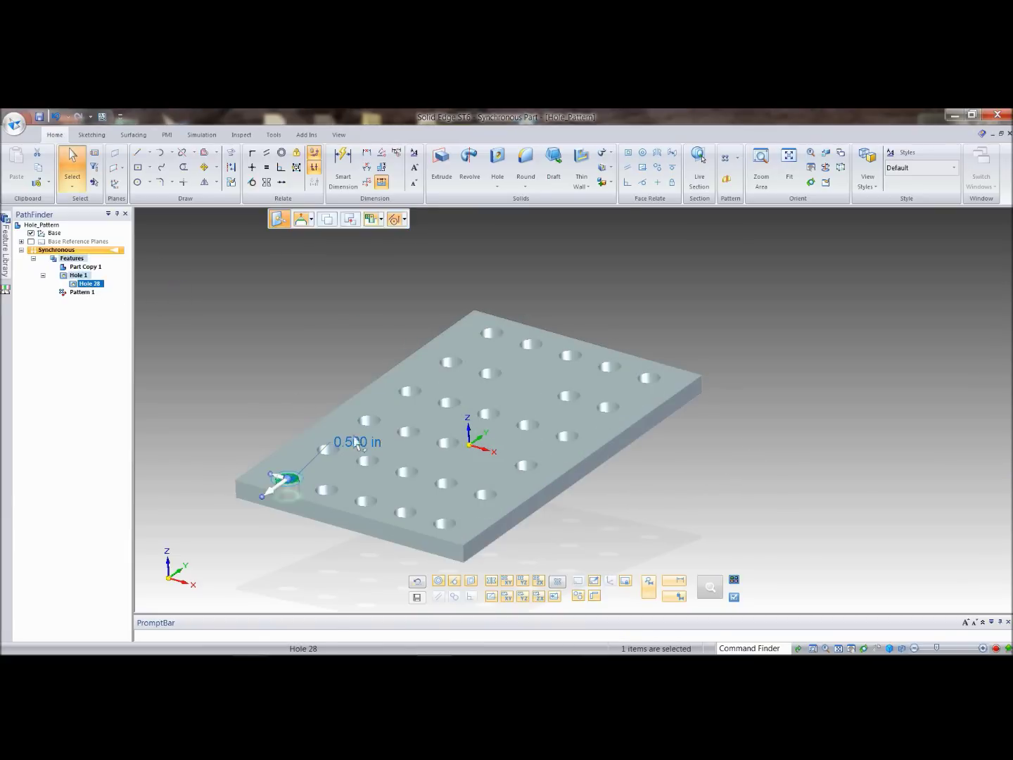
click(356, 443)
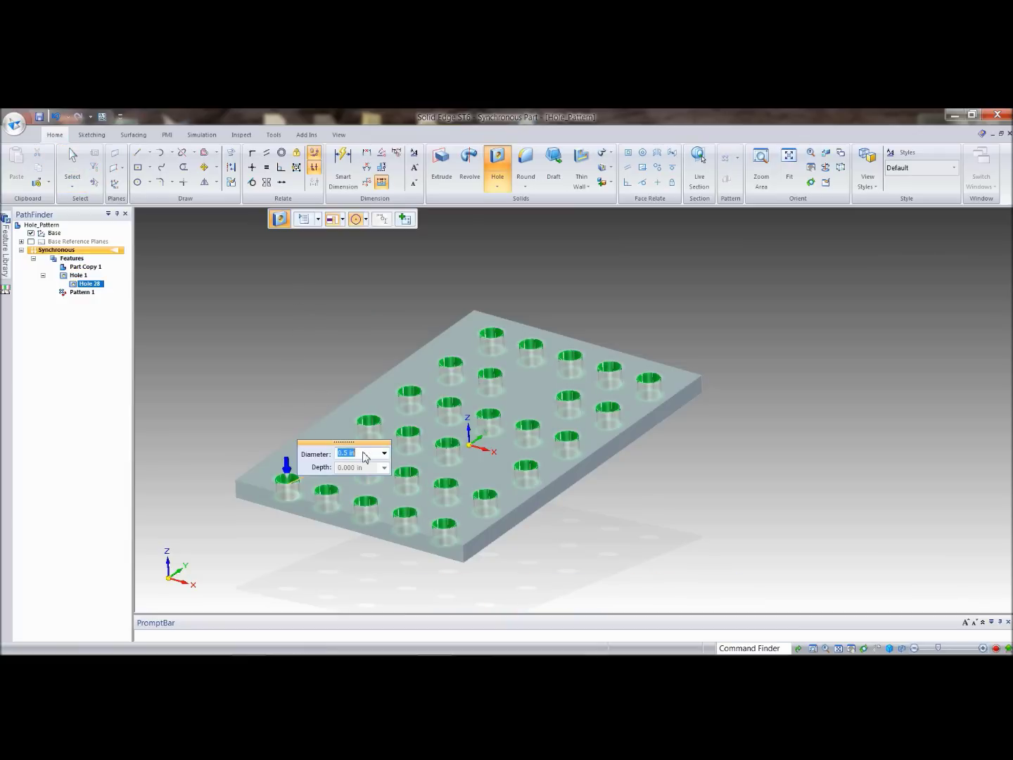
text(0.375)
key(Return)
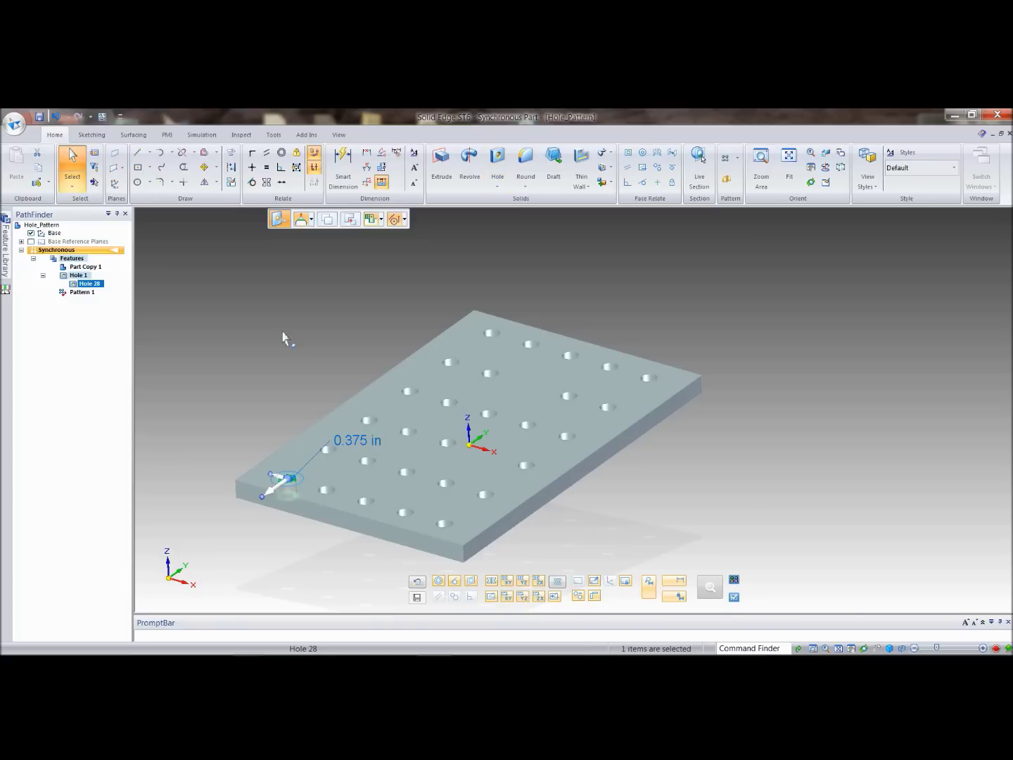
key(Escape)
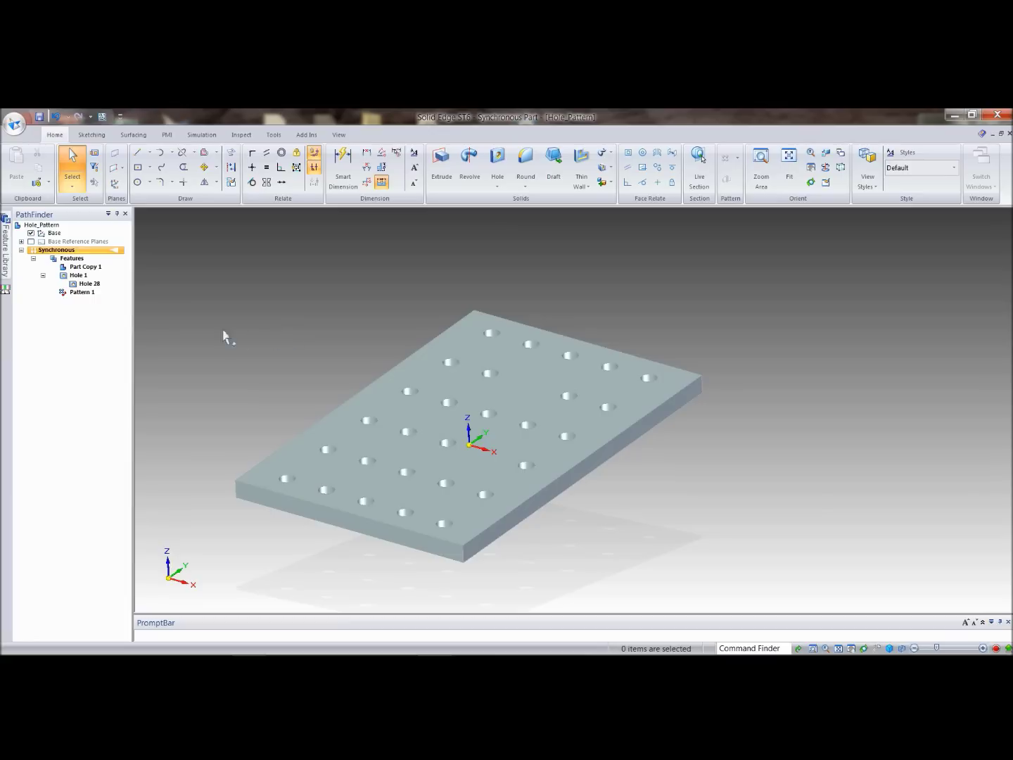
- Edit Pattern 1 to unsuppress the missing occurrence in the middle of the second hole row from the plate's far edge
click(83, 292)
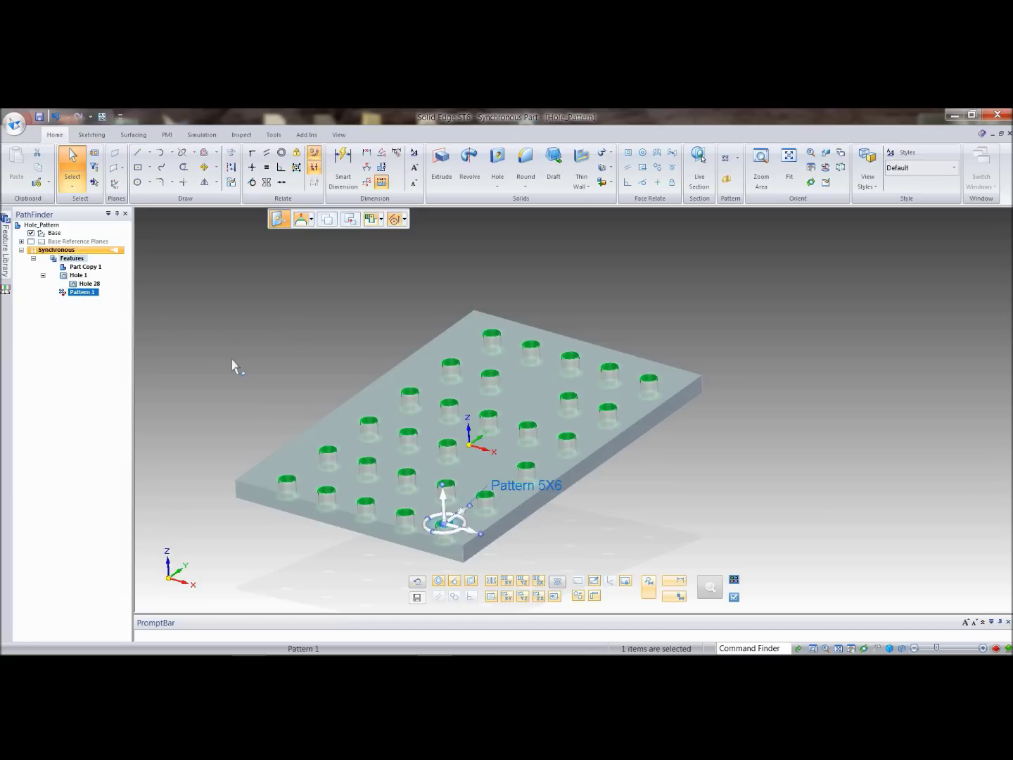
click(511, 491)
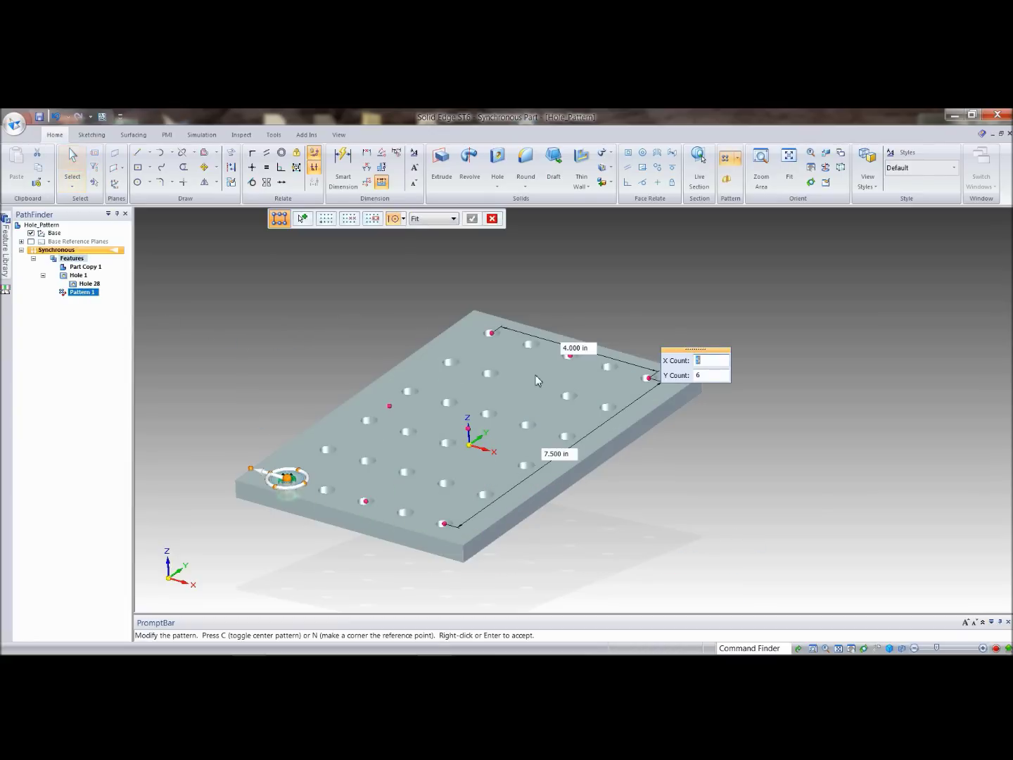
click(350, 218)
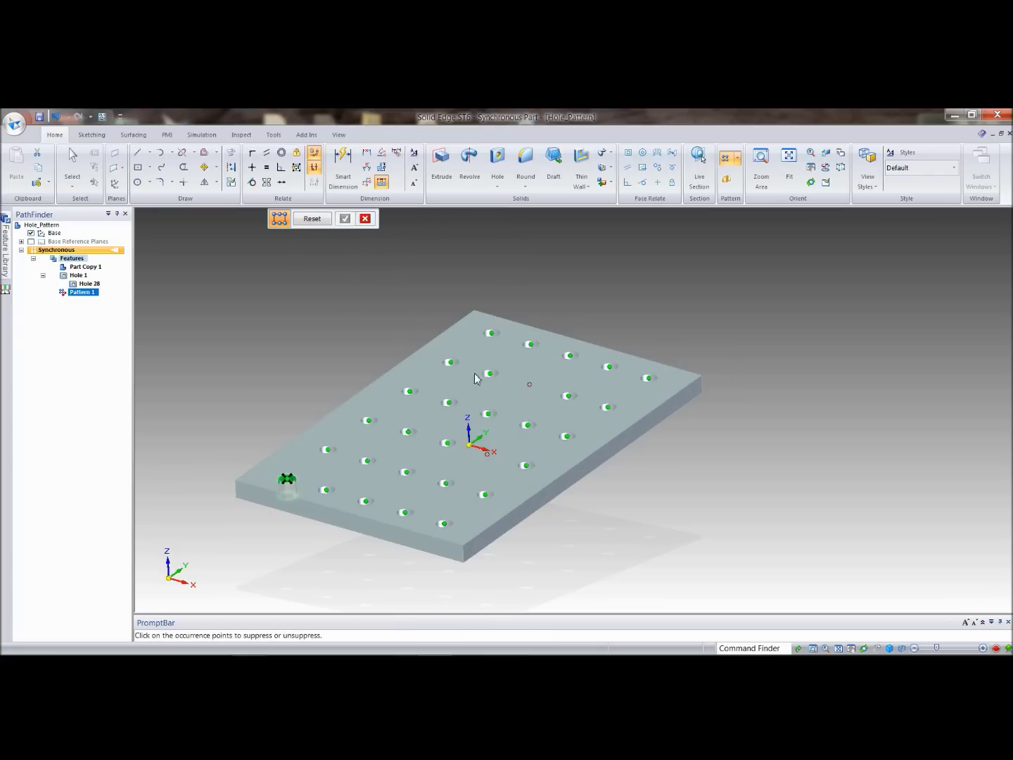
click(530, 385)
right_click(751, 474)
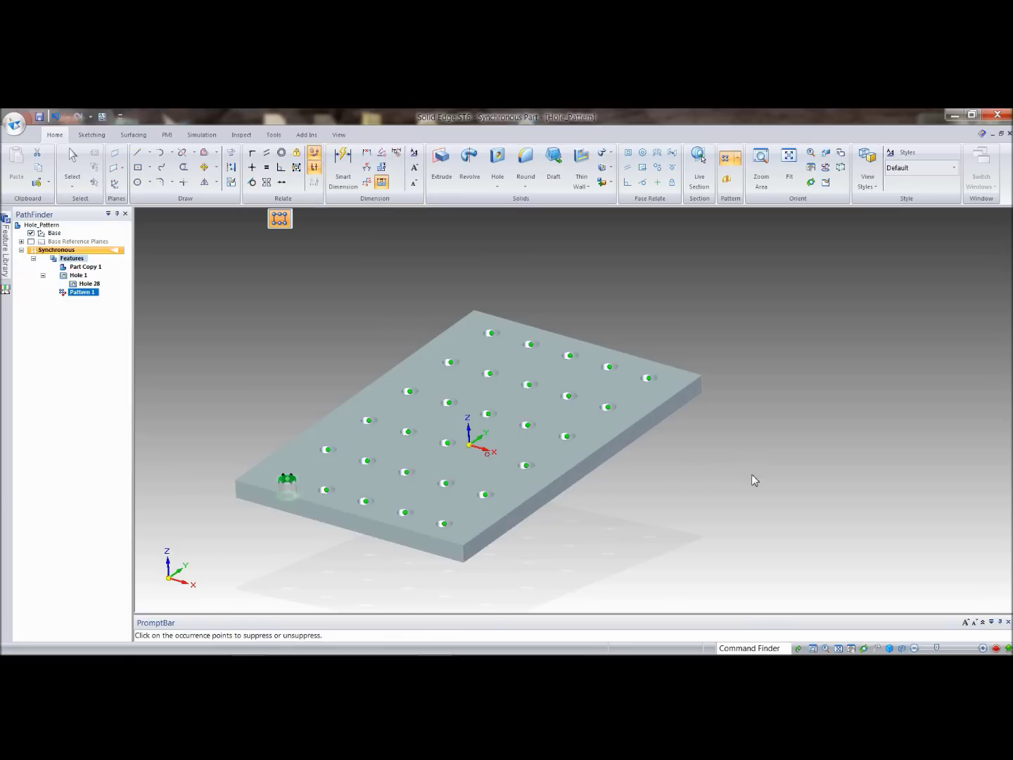
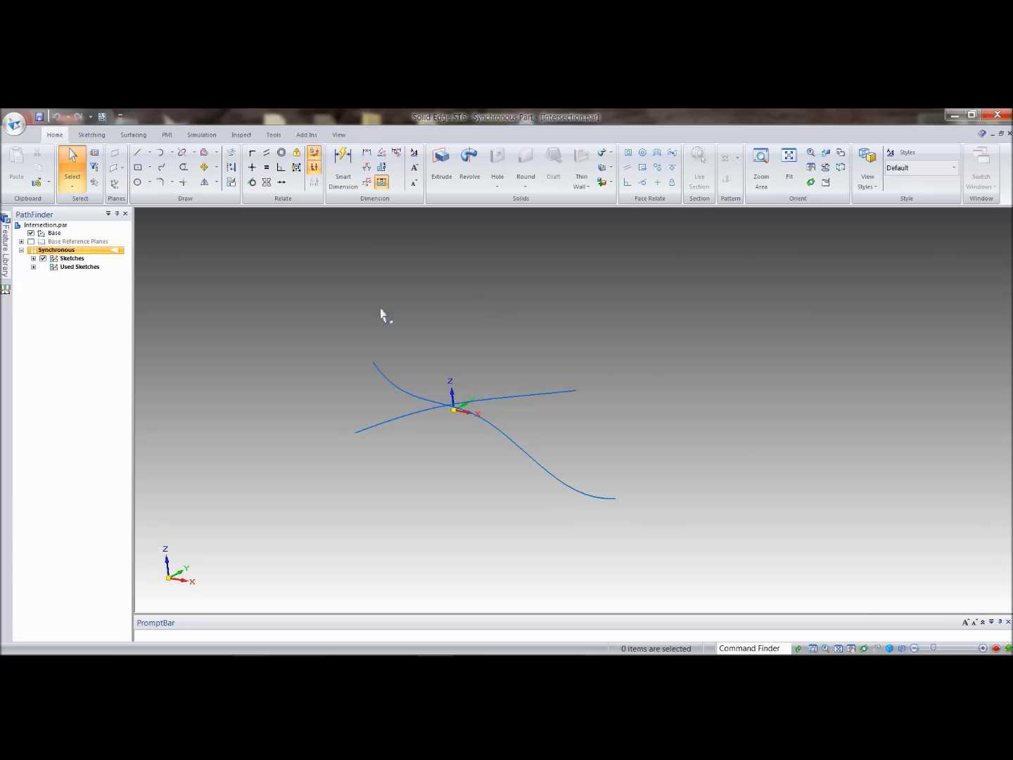
- Extrude the long S-shaped sketch curve symmetrically into a wide wavy surface
click(132, 136)
middle_drag(522, 498, 361, 421)
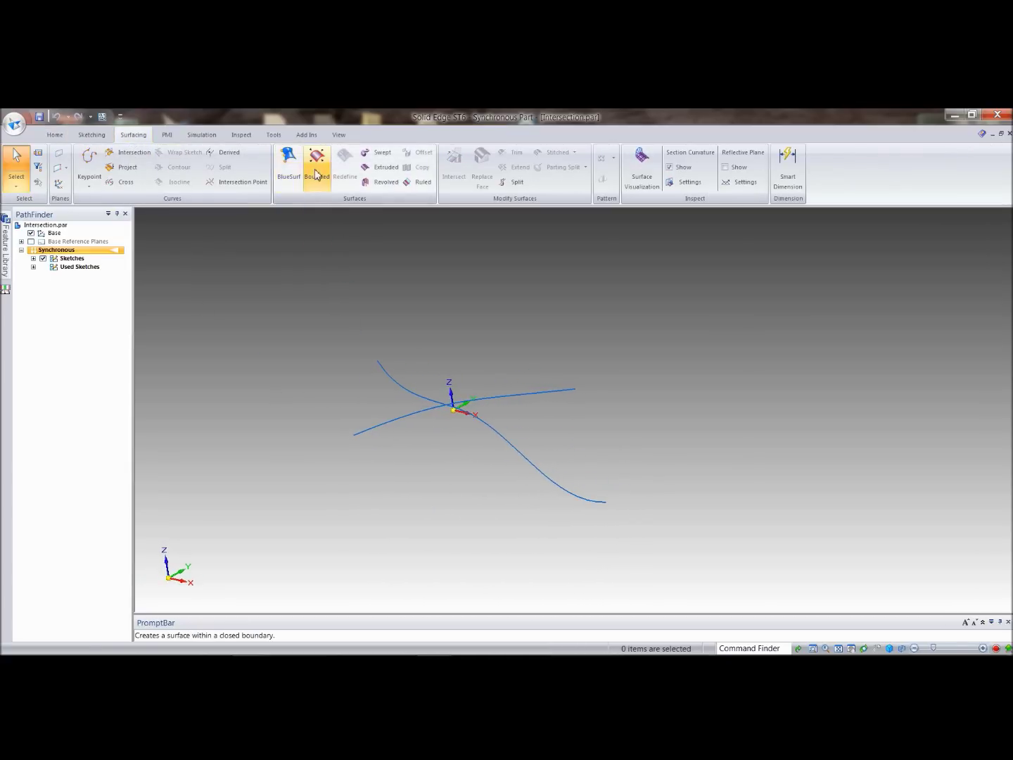
click(384, 167)
click(410, 394)
right_click(452, 356)
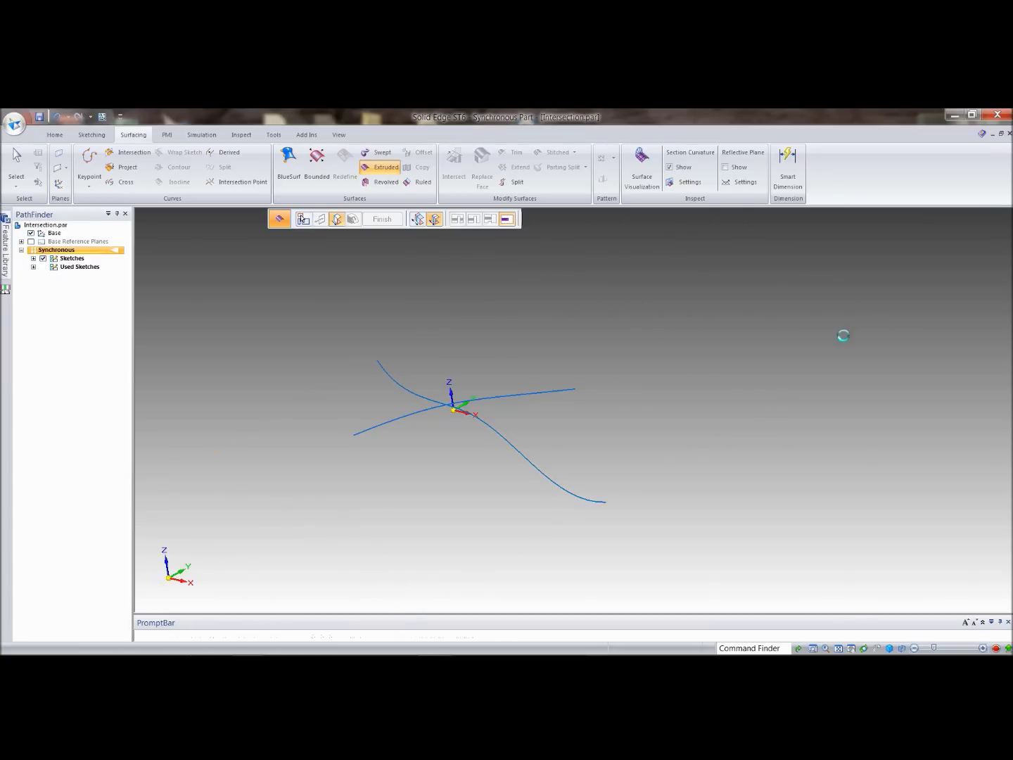
click(841, 335)
- Extrude the shallow arched sketch curve symmetrically into an upright surface crossing the wavy surface
click(441, 405)
right_click(358, 314)
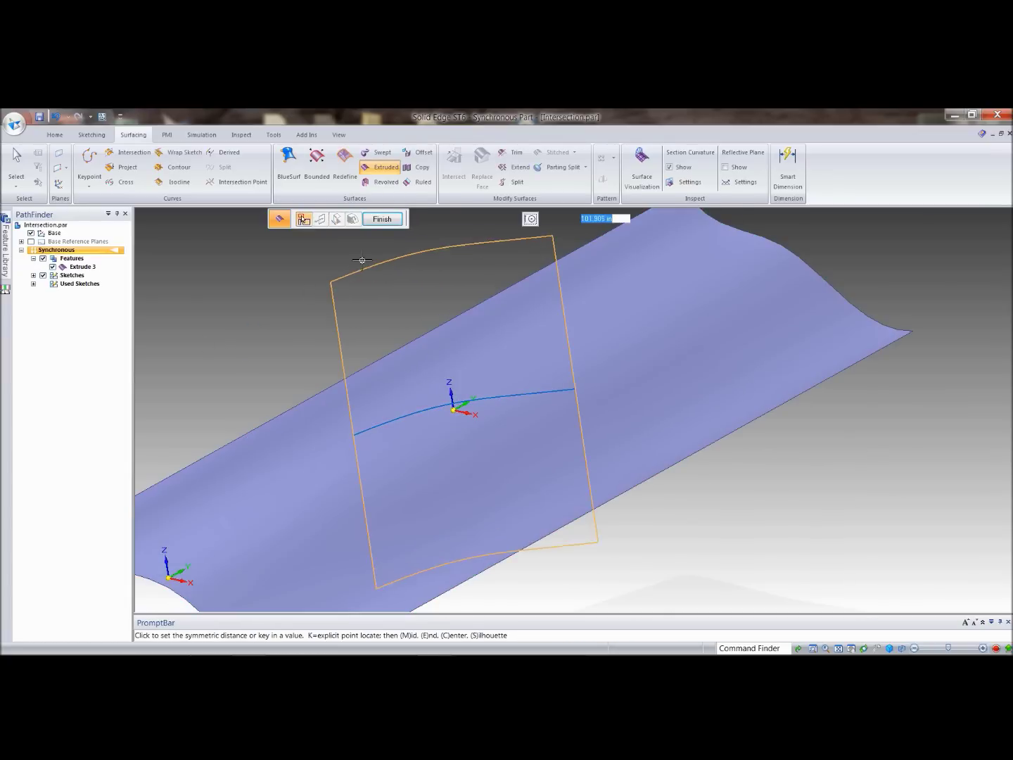
click(354, 236)
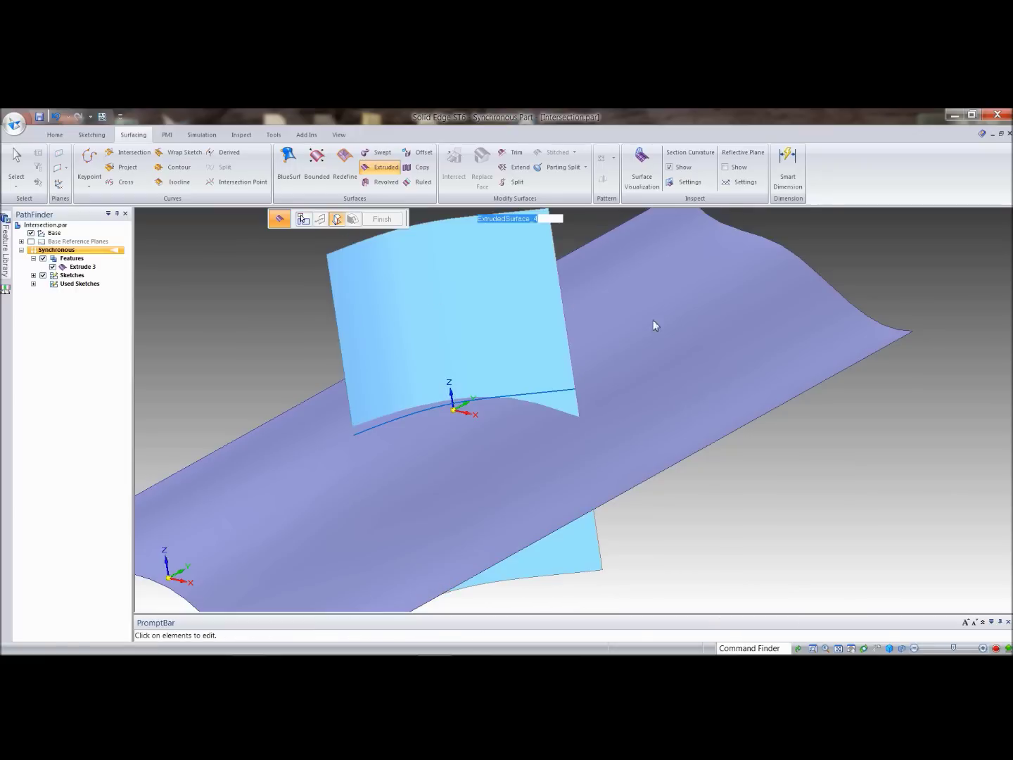
right_click(864, 484)
middle_drag(856, 481, 786, 538)
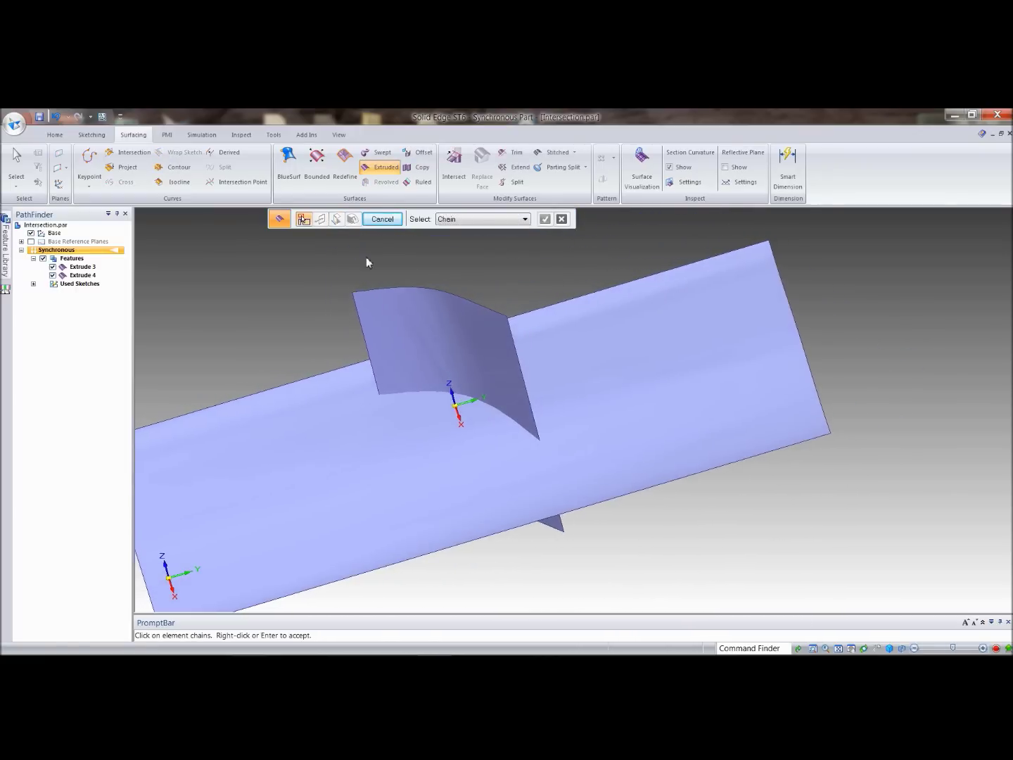
middle_drag(362, 261, 344, 267)
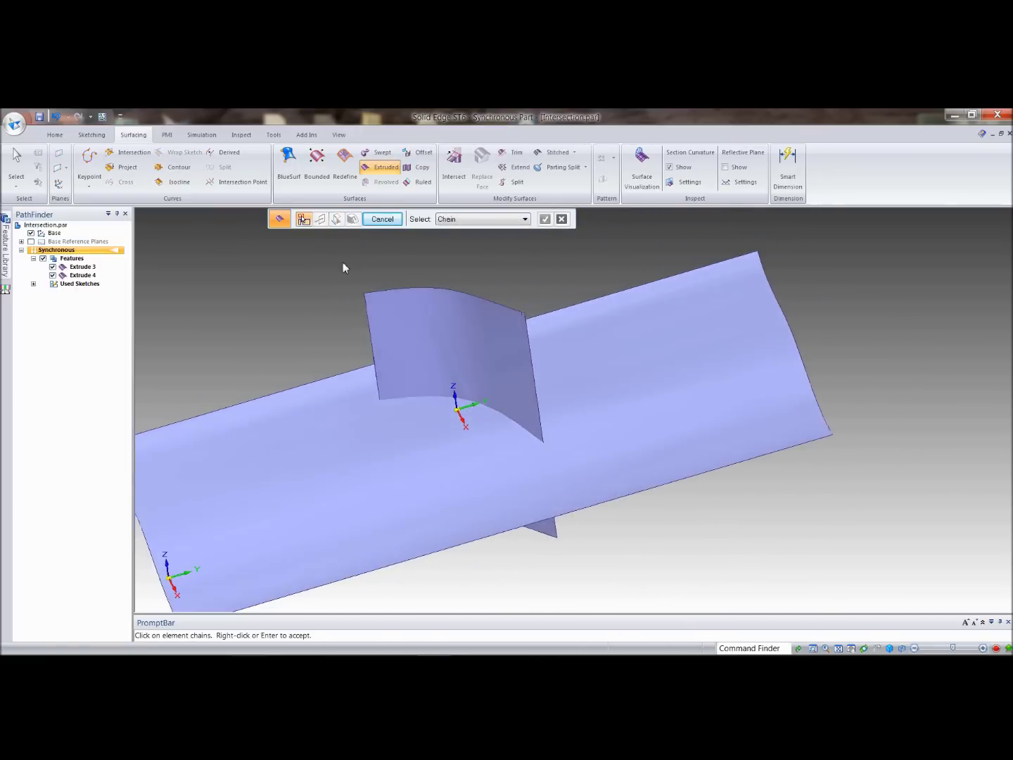
- Intersect the two surfaces to remove the upright surface's region below the wavy surface, and undo the trim
click(453, 167)
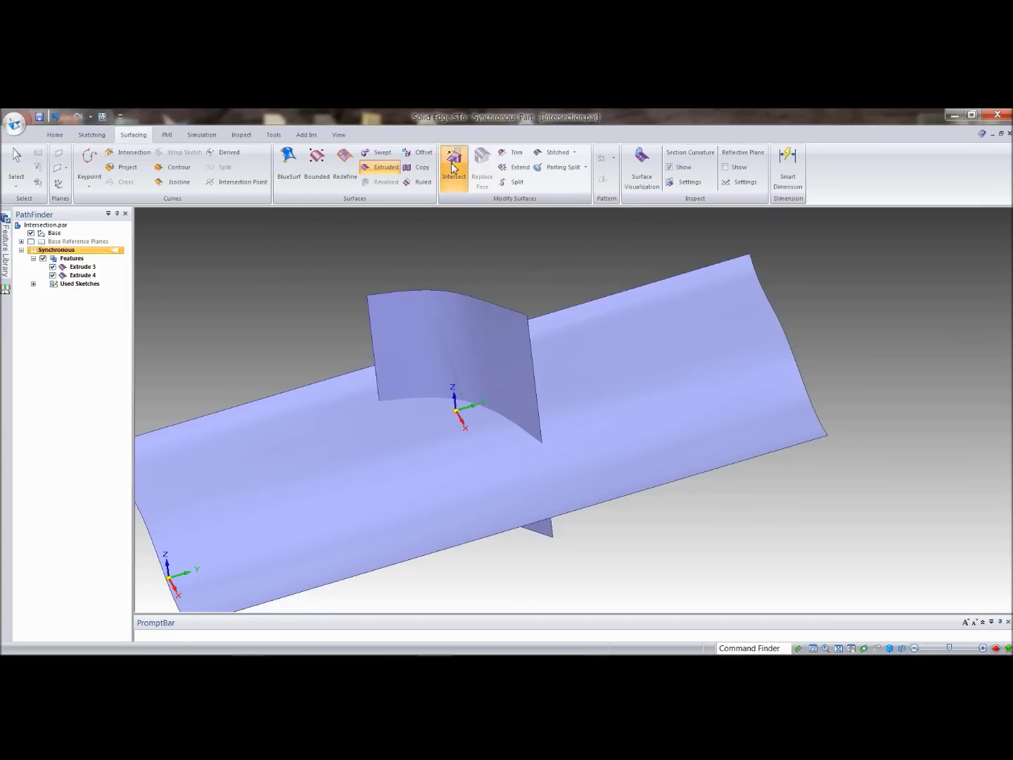
click(415, 317)
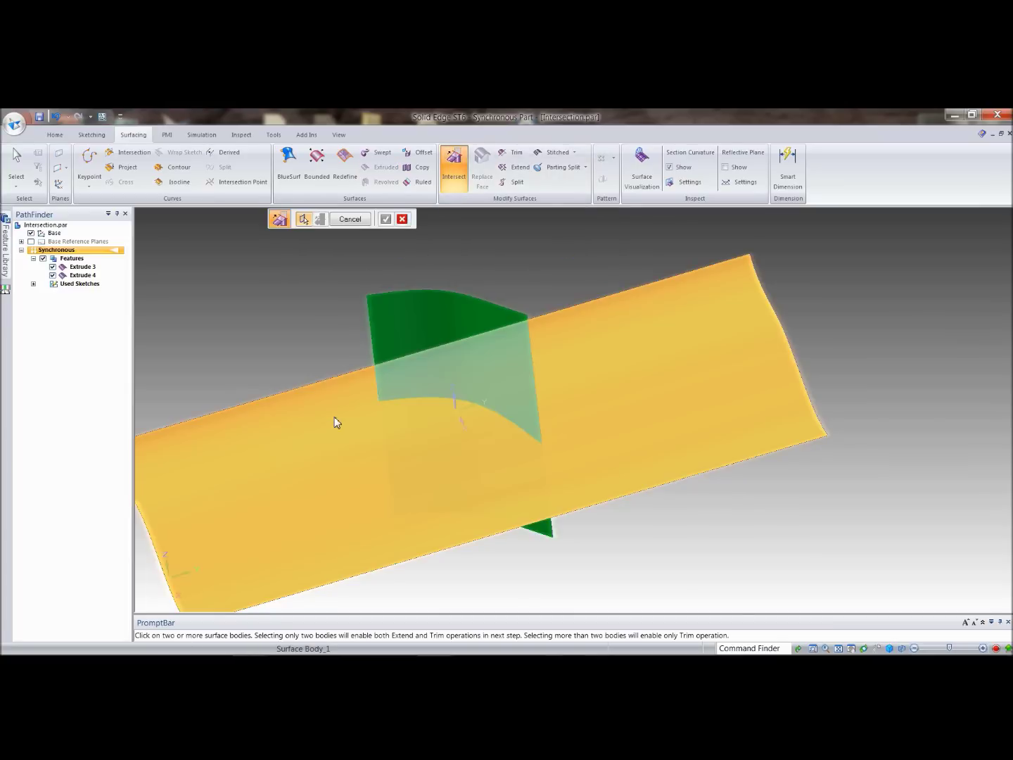
click(334, 417)
right_click(268, 306)
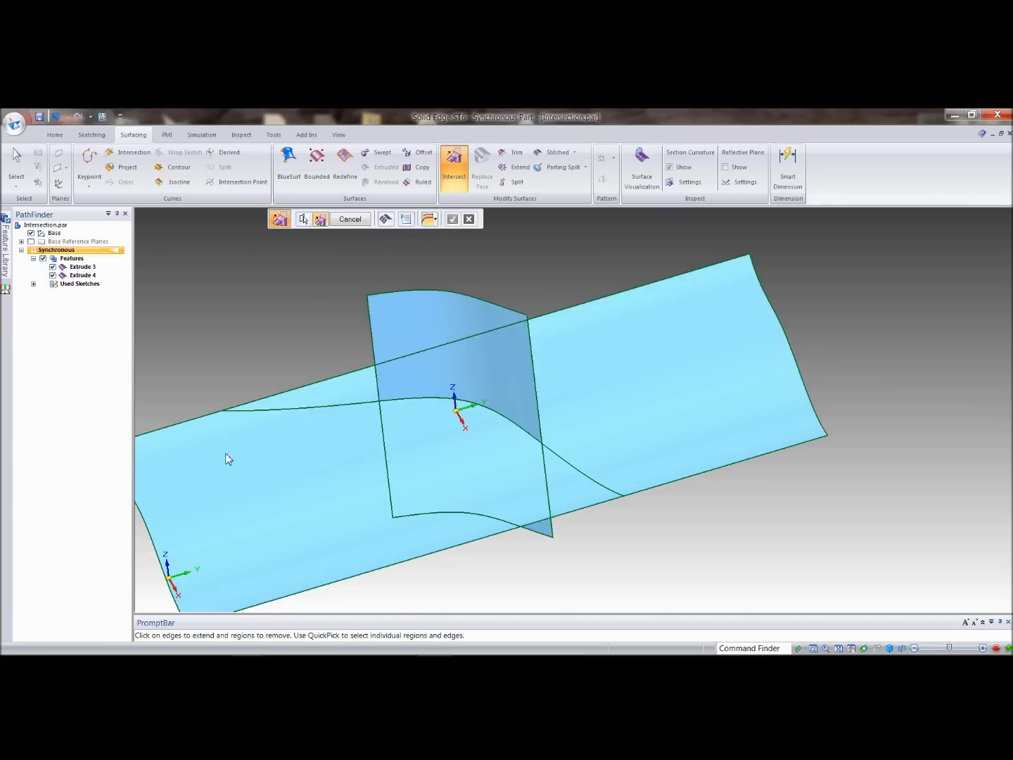
middle_drag(257, 491, 521, 517)
click(519, 517)
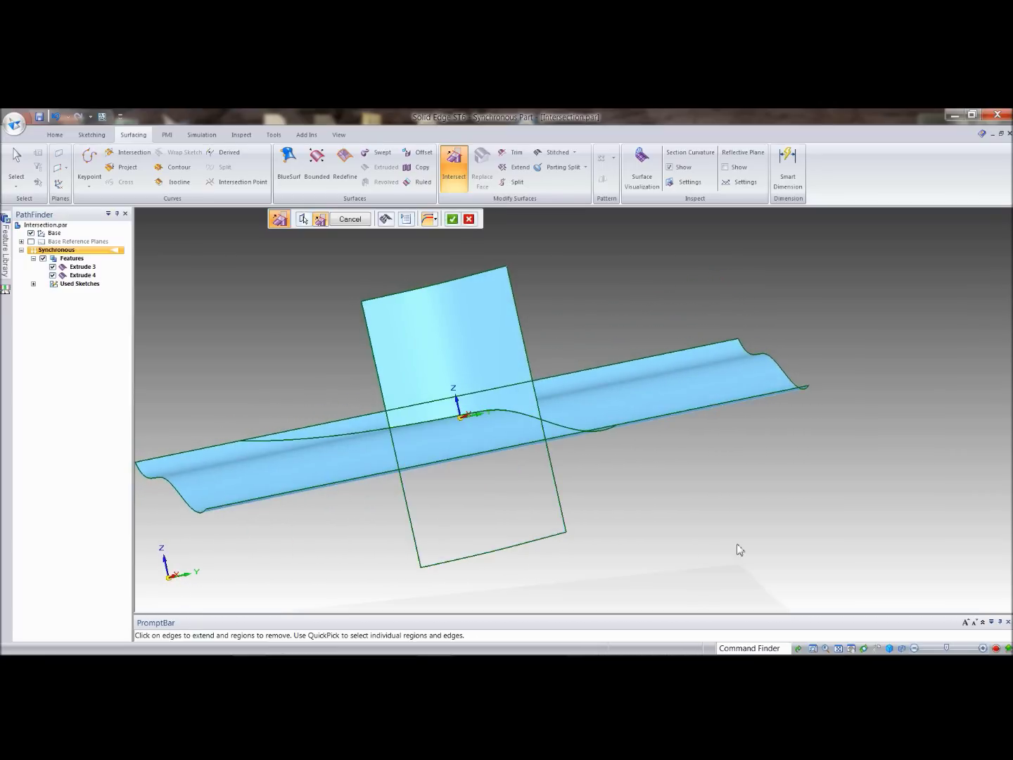
right_click(771, 483)
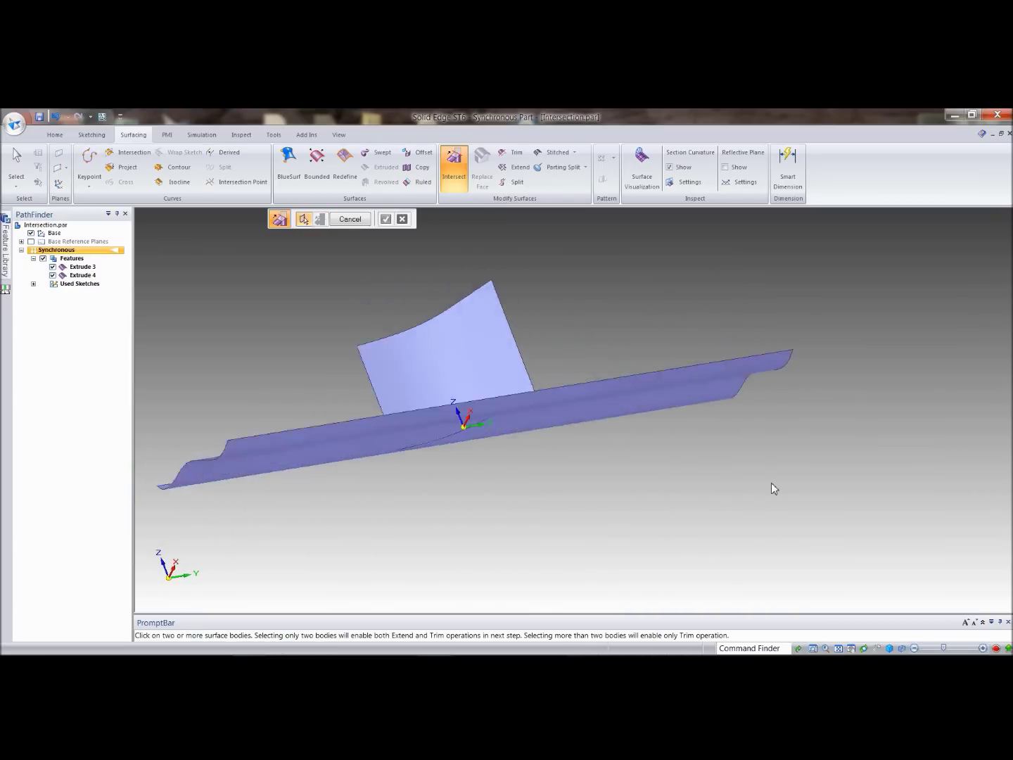
middle_drag(385, 560, 382, 252)
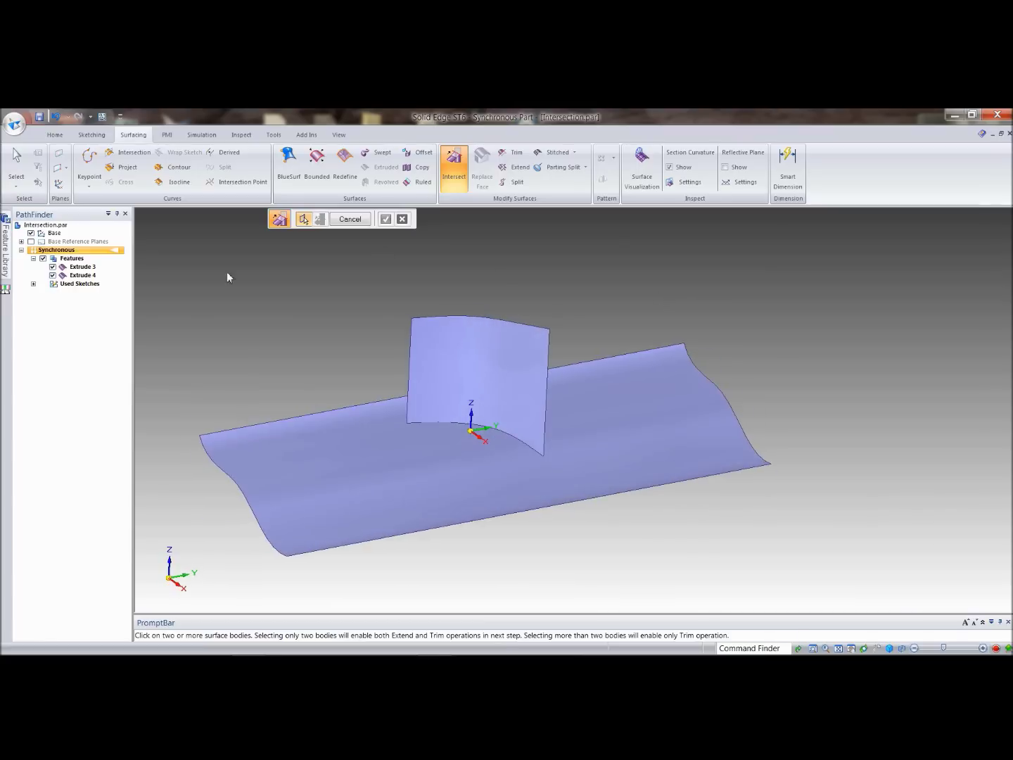
click(56, 118)
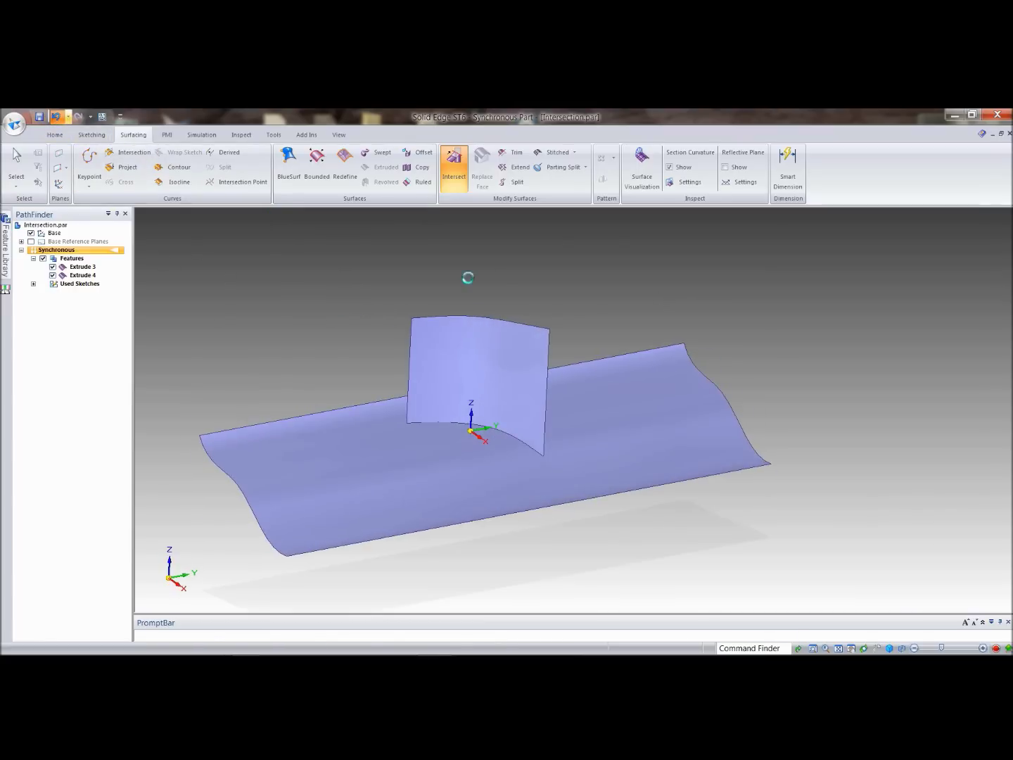
- Intersect the upright and wavy surfaces, removing the wavy surface's region on the near left side of the upright surface
click(452, 180)
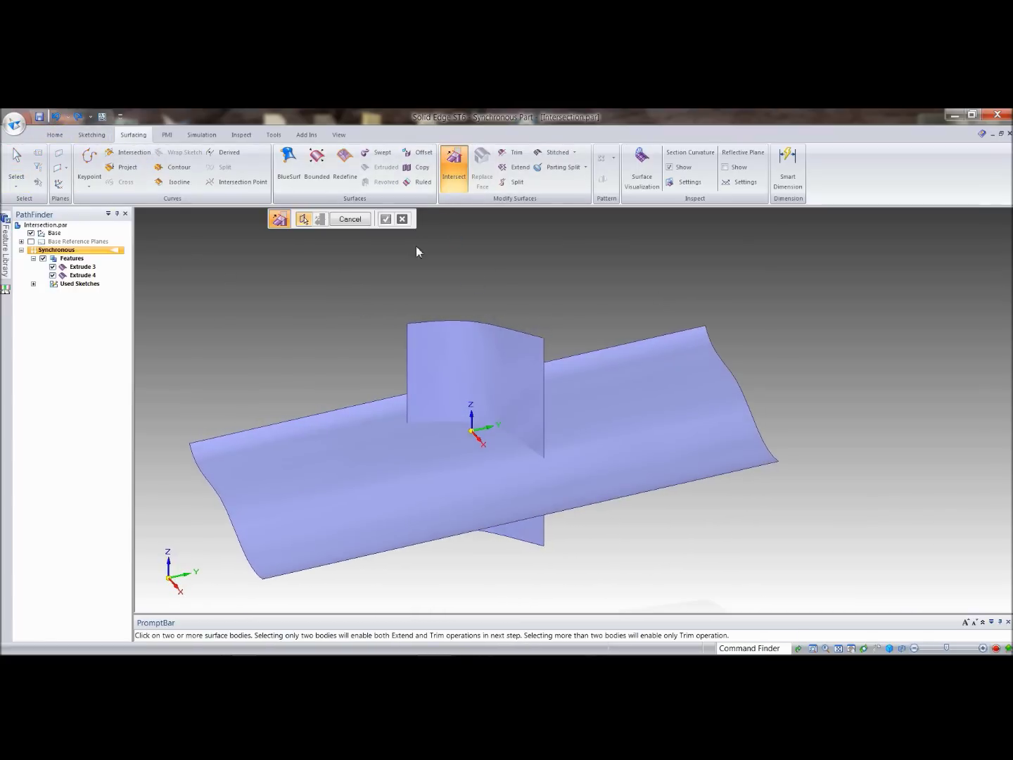
click(479, 350)
click(344, 450)
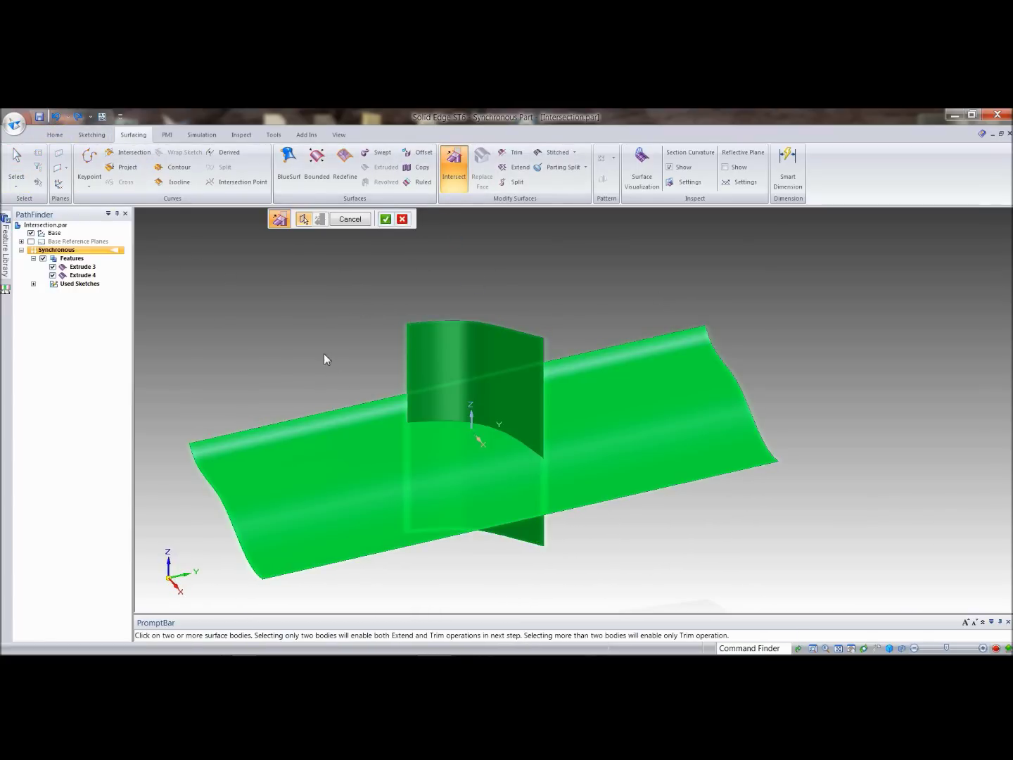
right_click(324, 362)
click(301, 417)
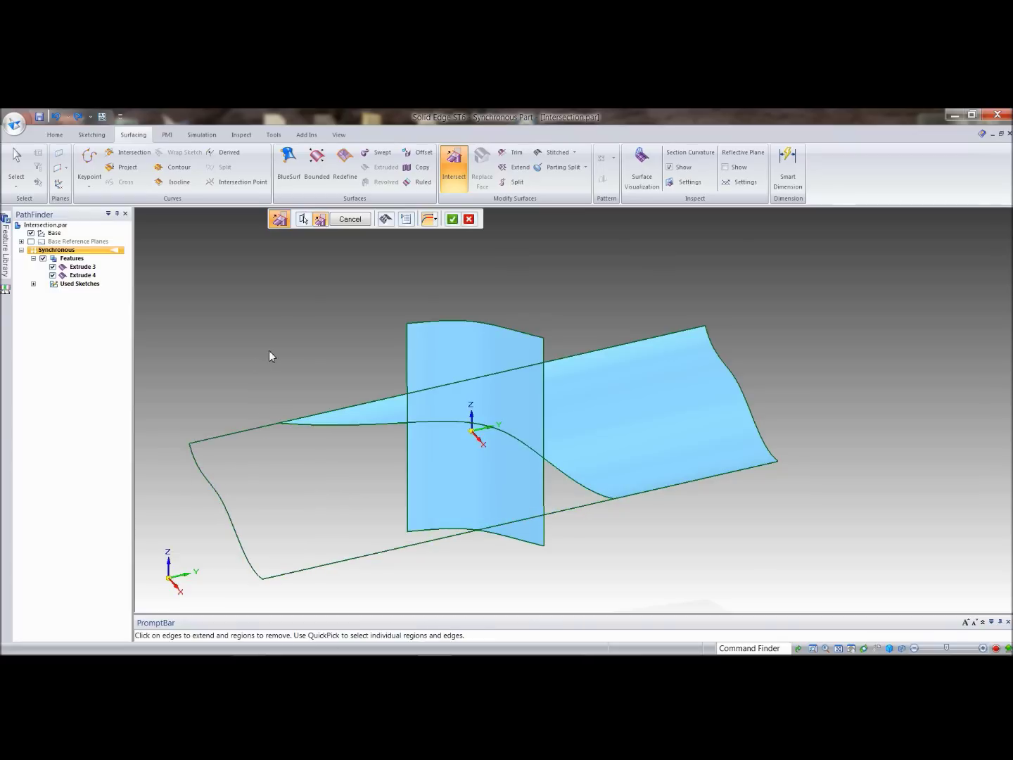
right_click(274, 362)
middle_drag(891, 603, 901, 442)
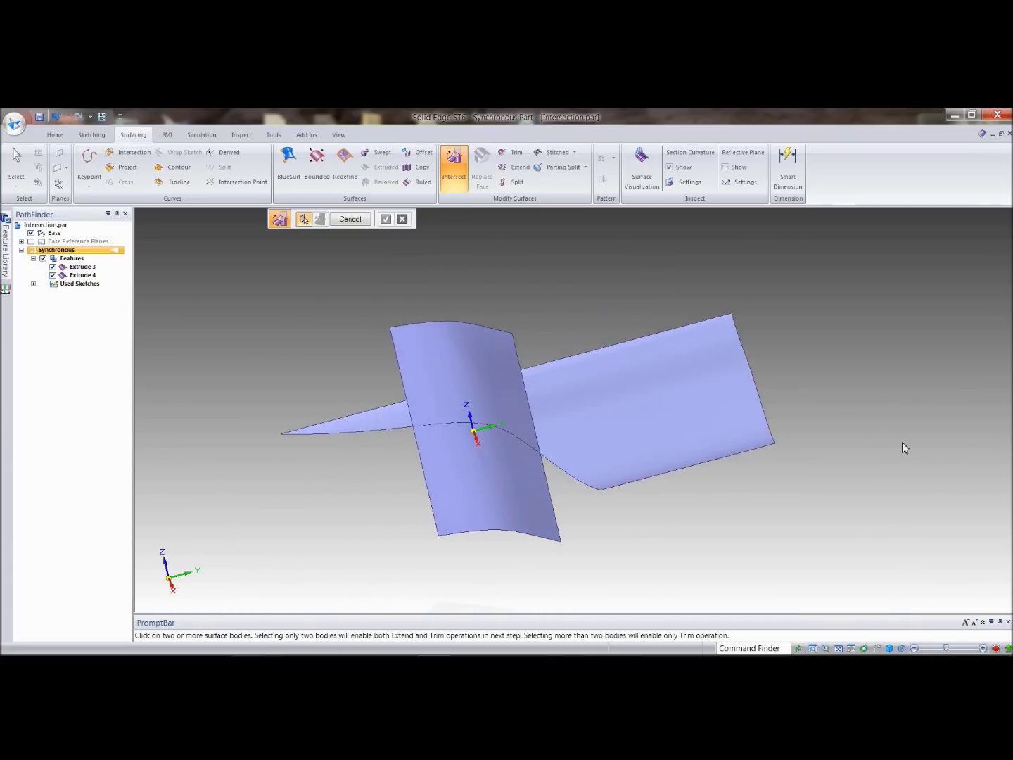
middle_drag(559, 522, 820, 380)
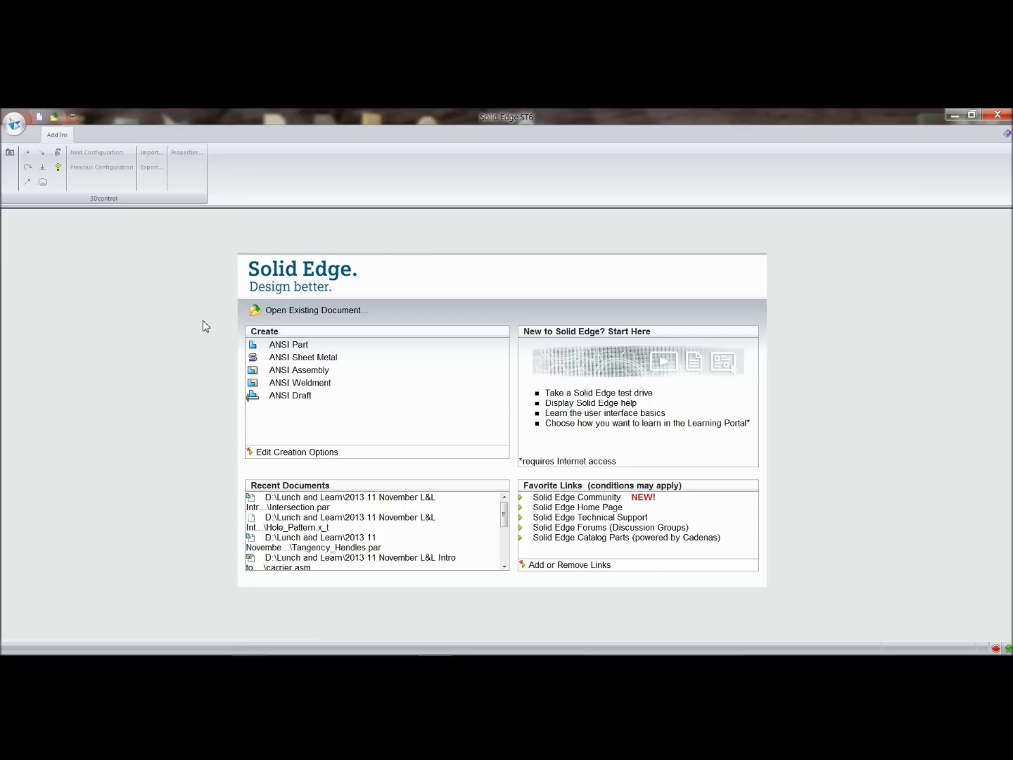
- Open Deformed_Features.psm from the Support Files folder of the November Lunch and Learn directory
click(308, 310)
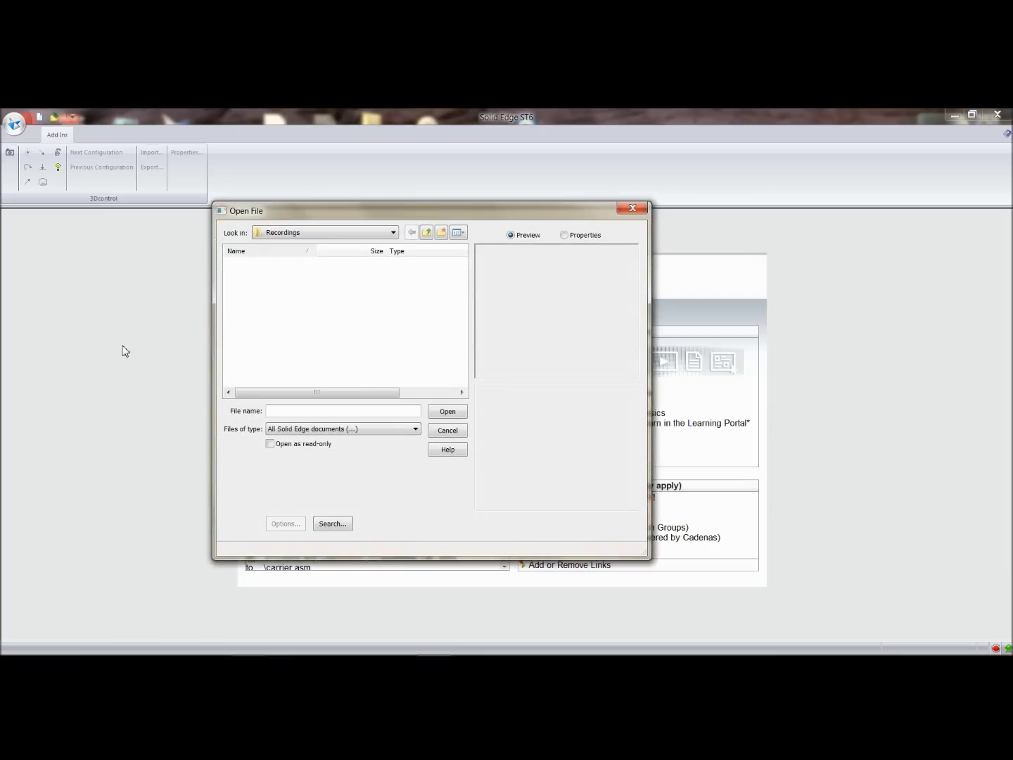
click(332, 232)
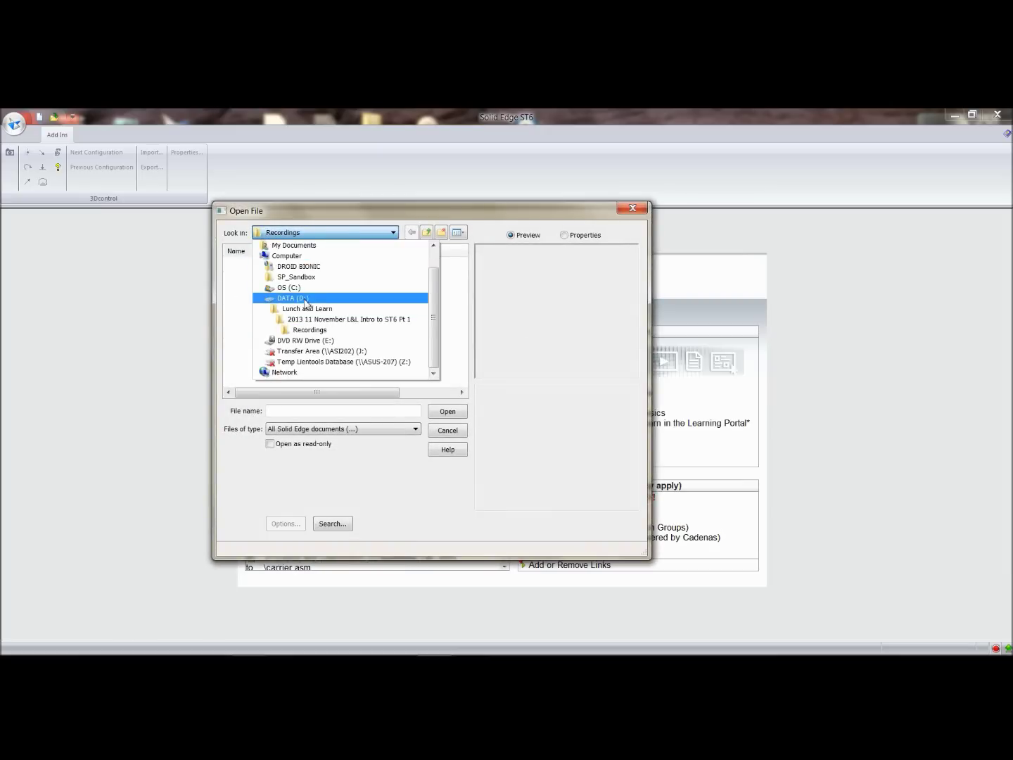
click(304, 320)
double_click(269, 285)
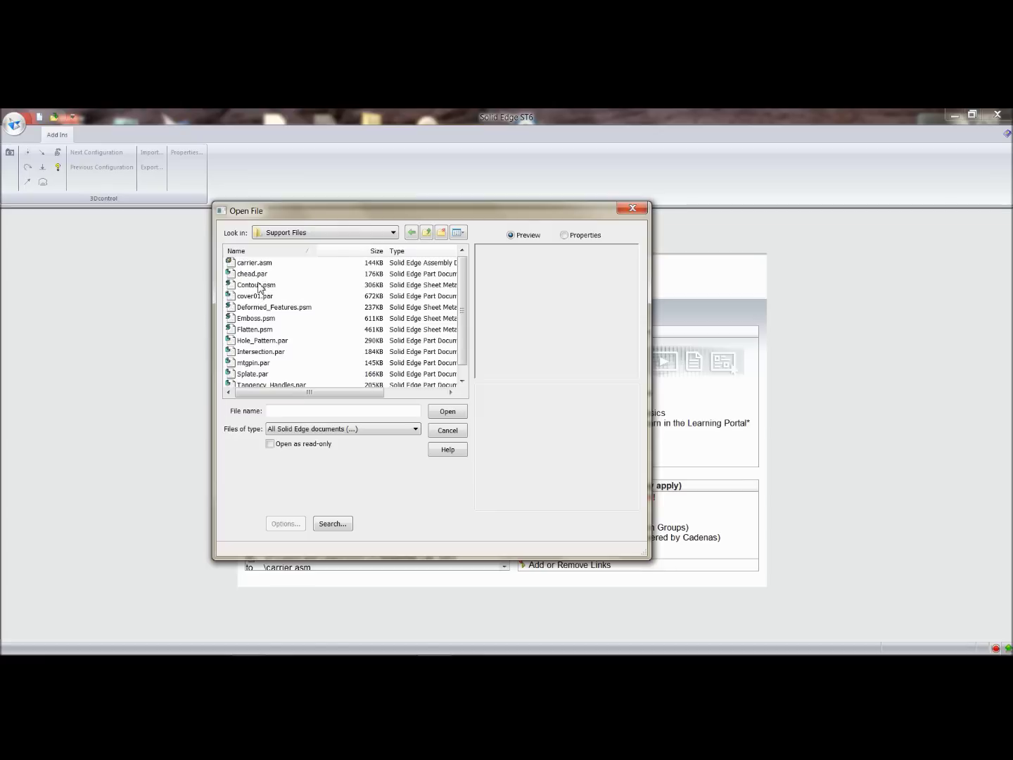
double_click(257, 308)
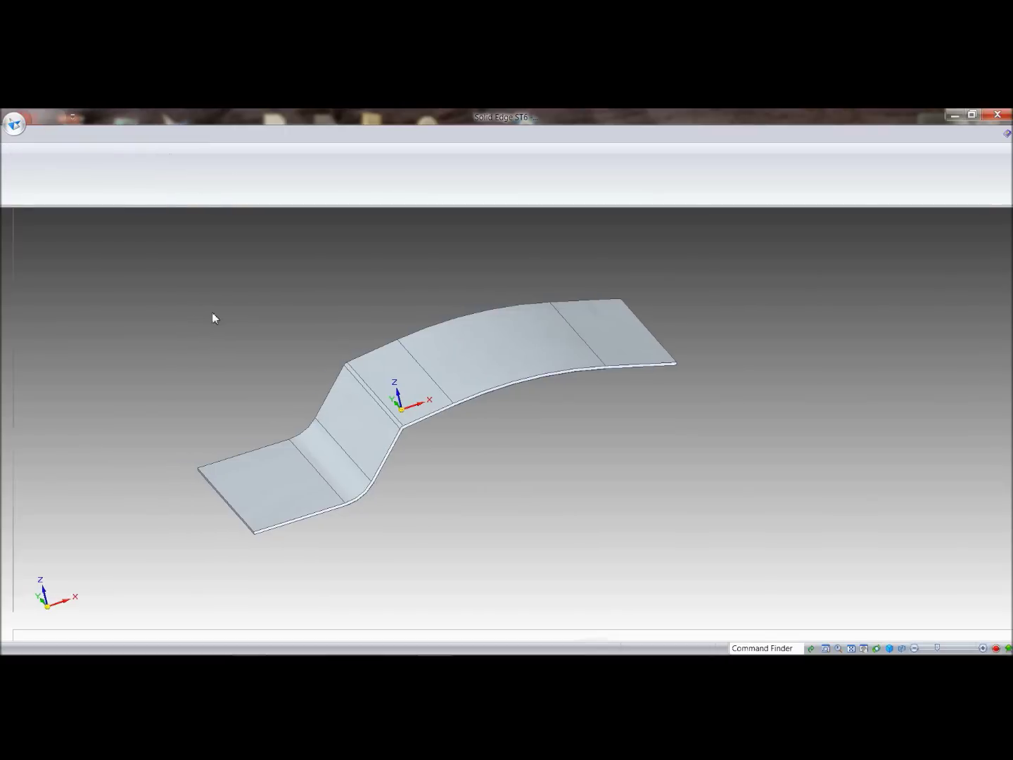
- Unbend all three bends of the sheet metal part, keeping the flat face at its low end fixed
middle_drag(571, 428, 608, 447)
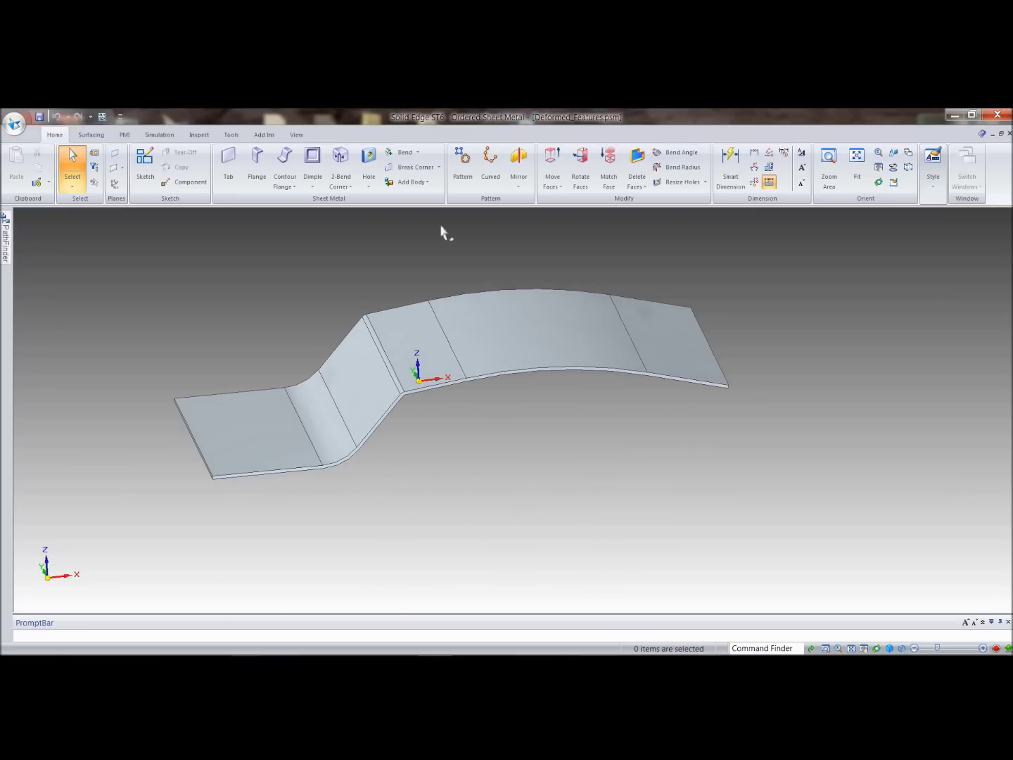
click(418, 152)
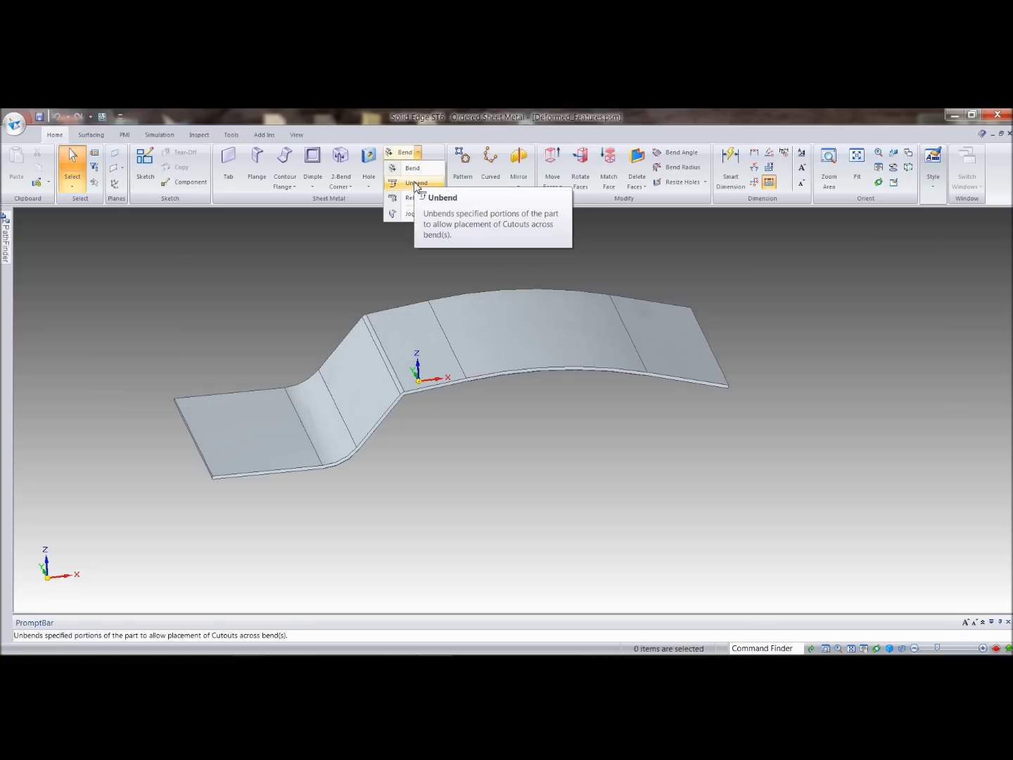
click(417, 184)
click(287, 426)
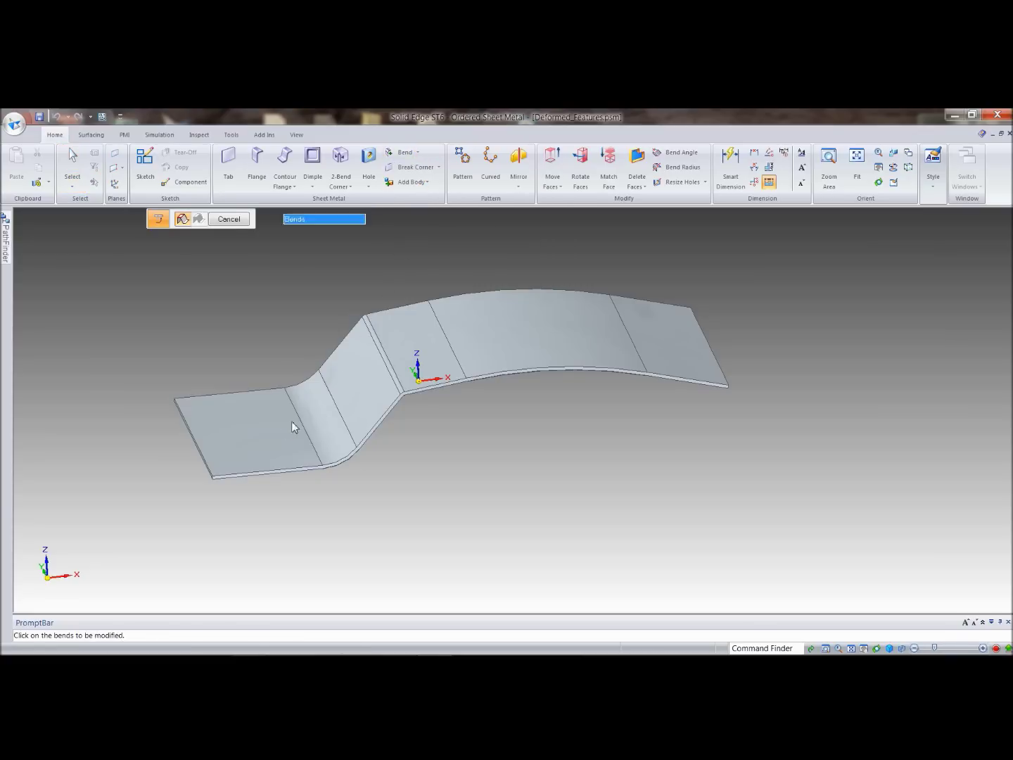
click(317, 412)
click(380, 350)
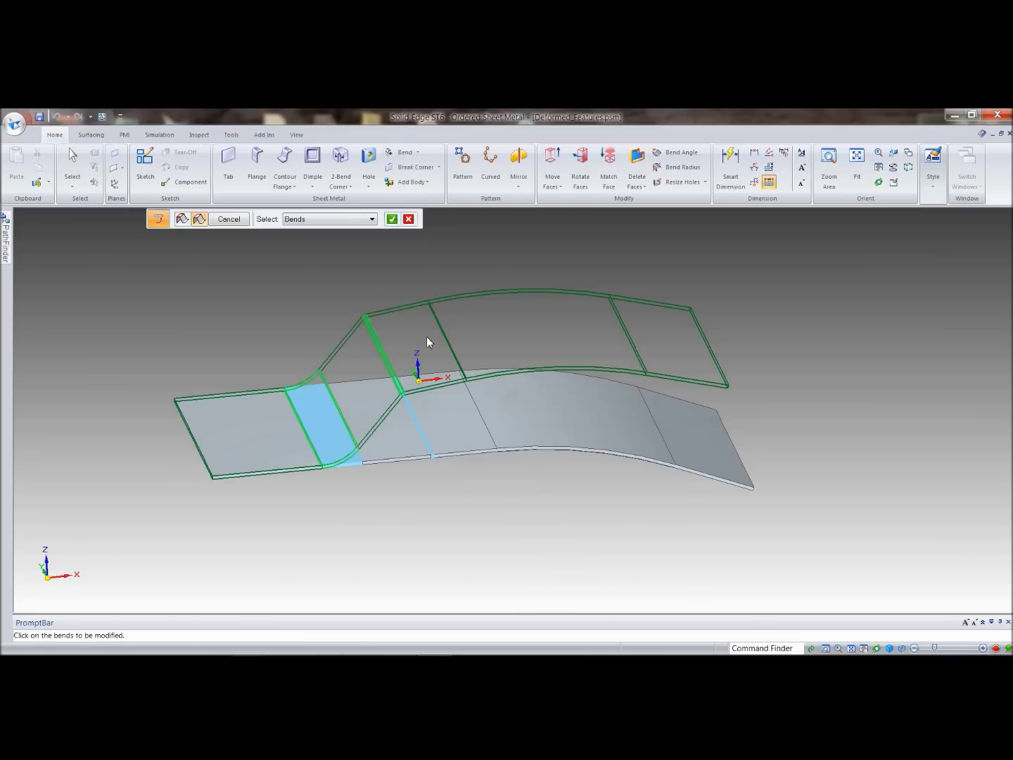
click(542, 332)
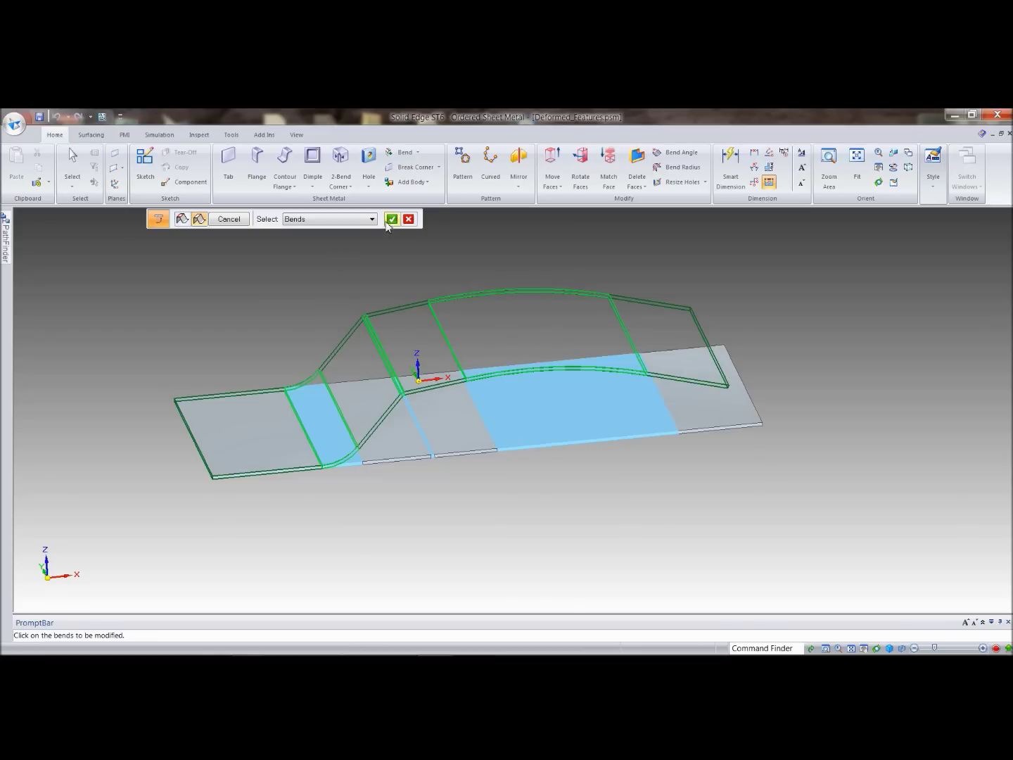
click(392, 219)
click(229, 219)
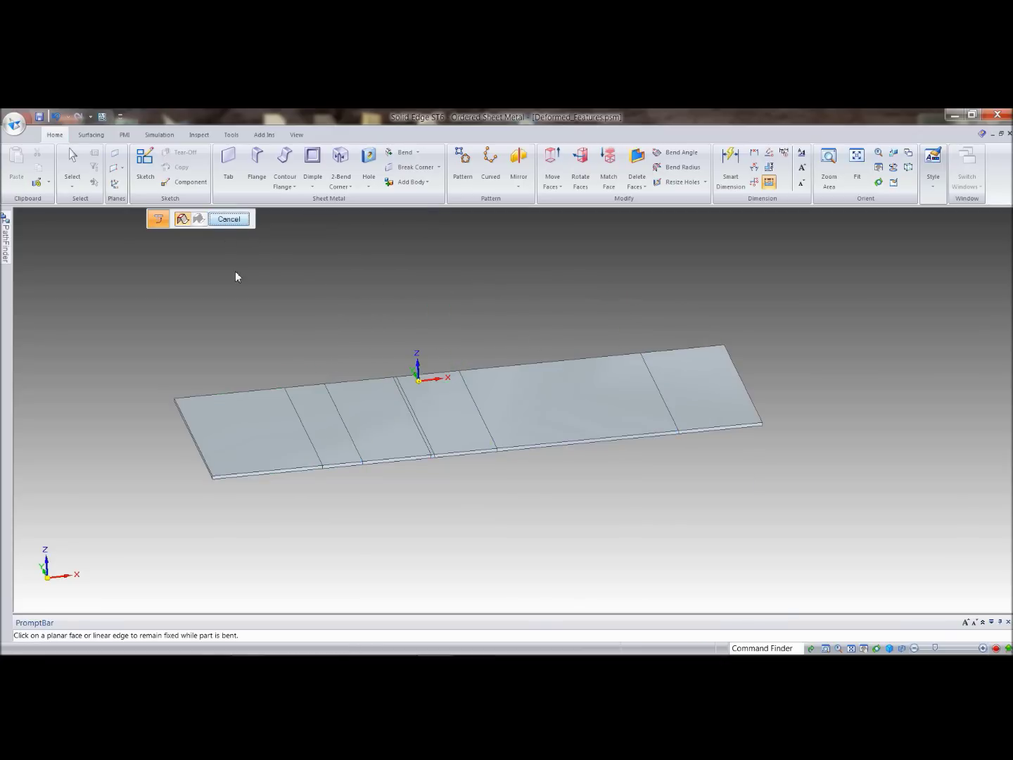
click(235, 222)
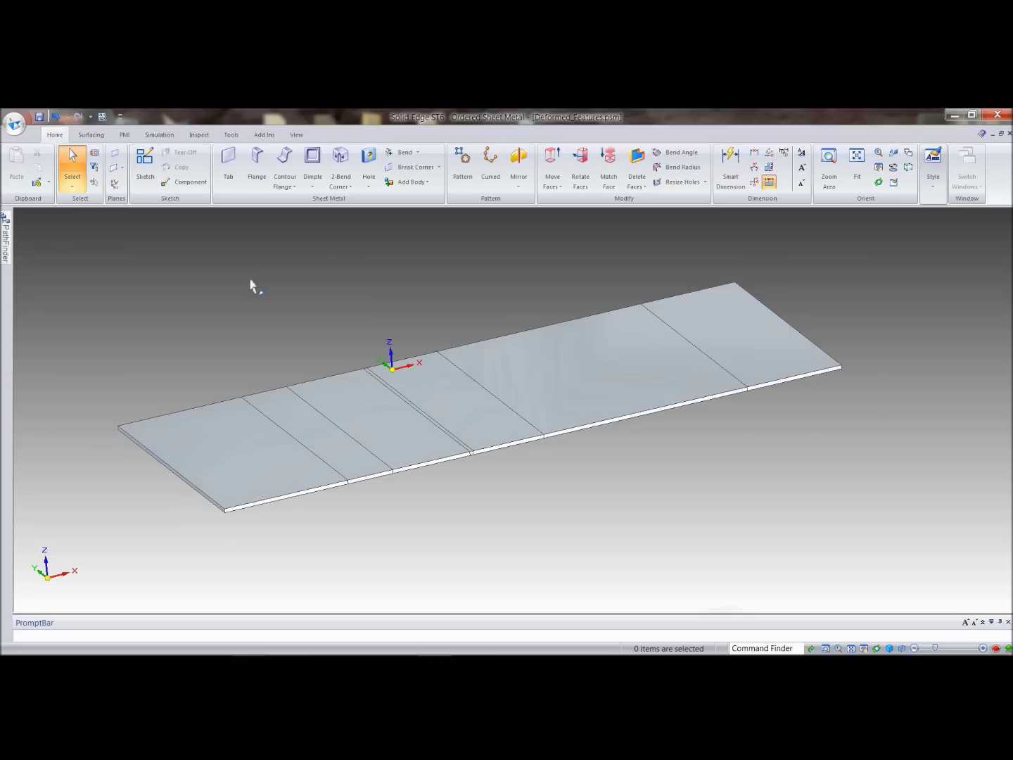
- Sketch a centered rectangle for a drawn cutout across the flattened bend nearest the fixed end, and shorten it from its outer edge
click(311, 187)
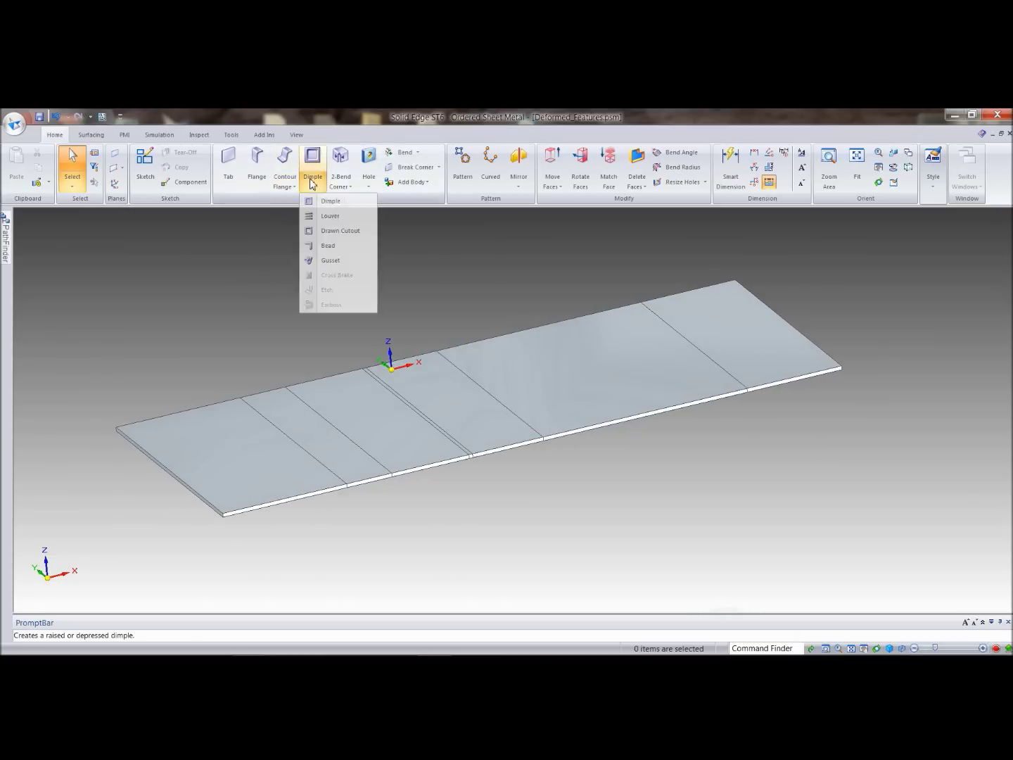
click(331, 229)
click(259, 471)
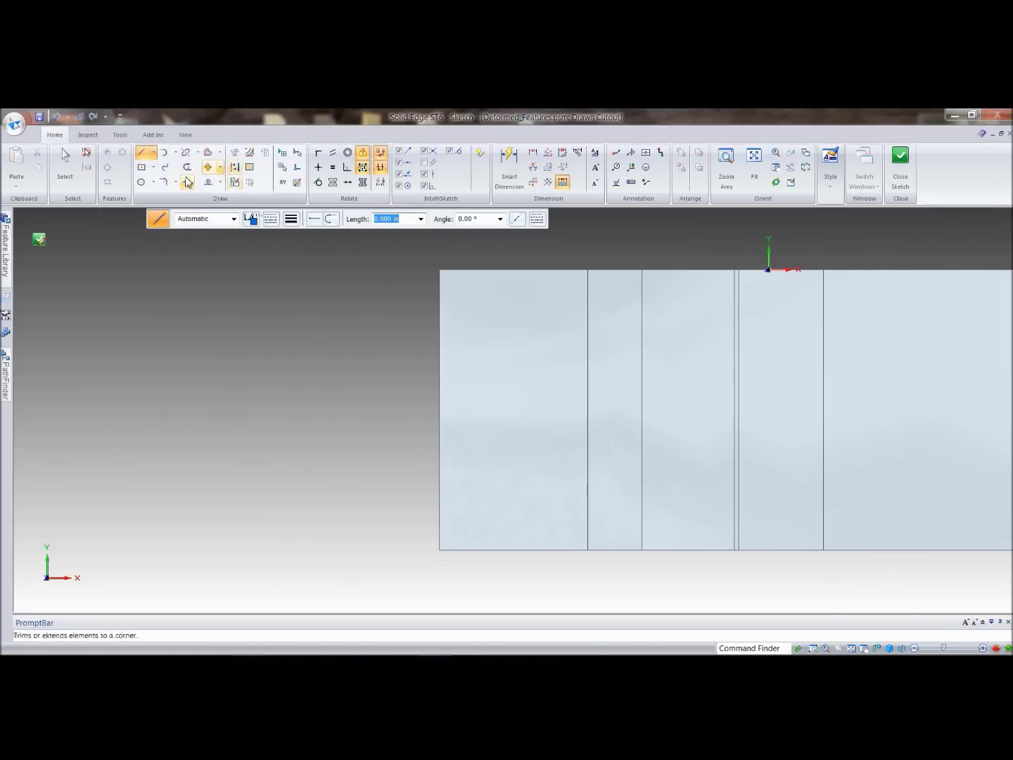
click(139, 174)
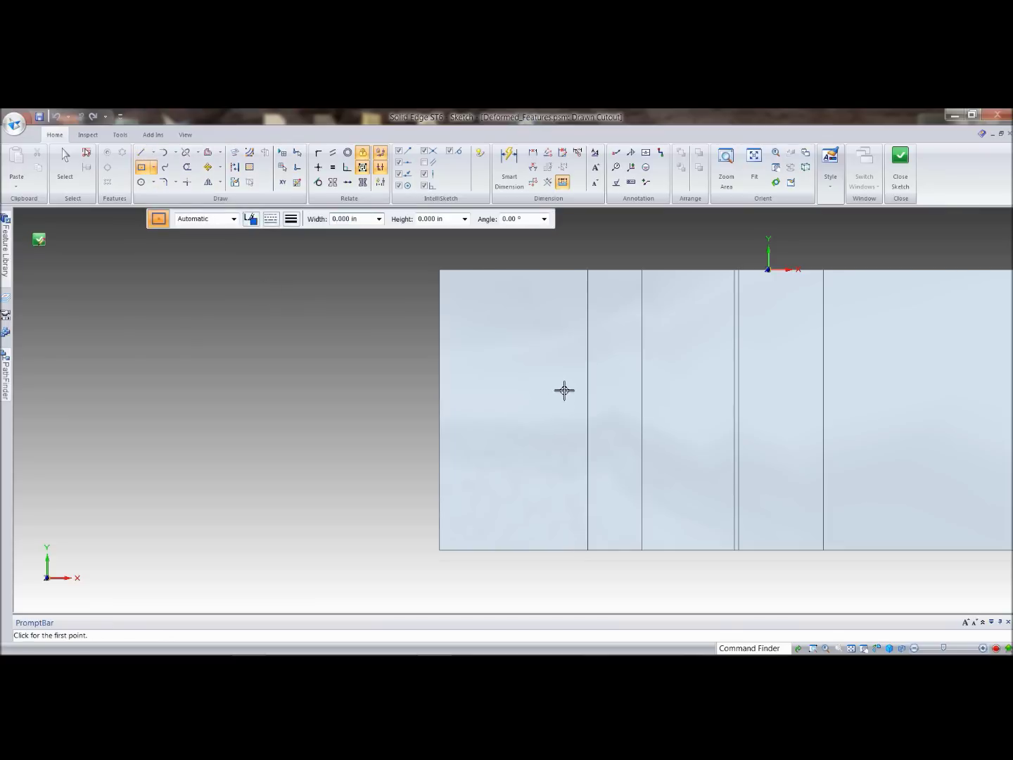
click(563, 388)
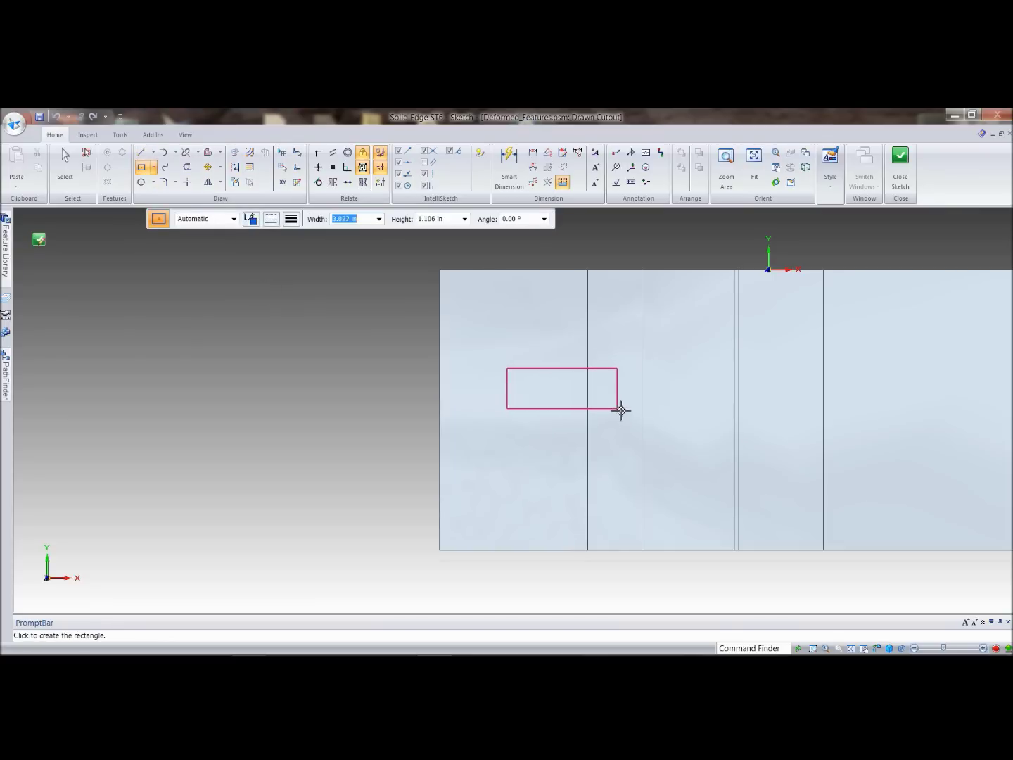
click(650, 411)
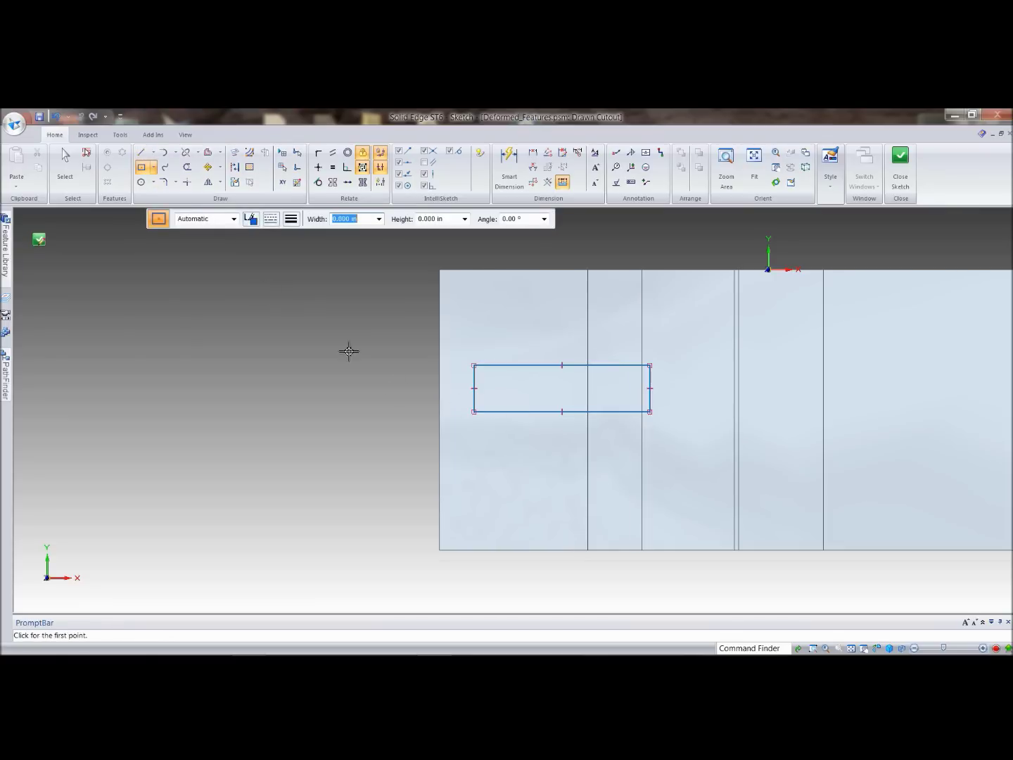
key(Escape)
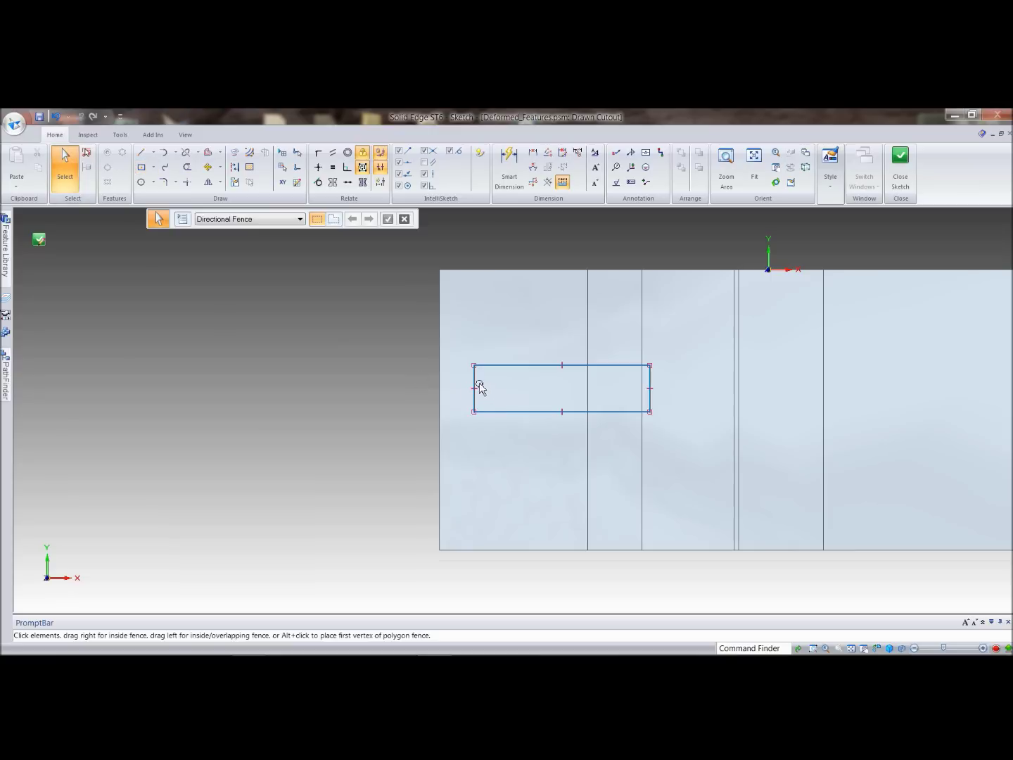
drag(476, 380, 538, 381)
click(365, 371)
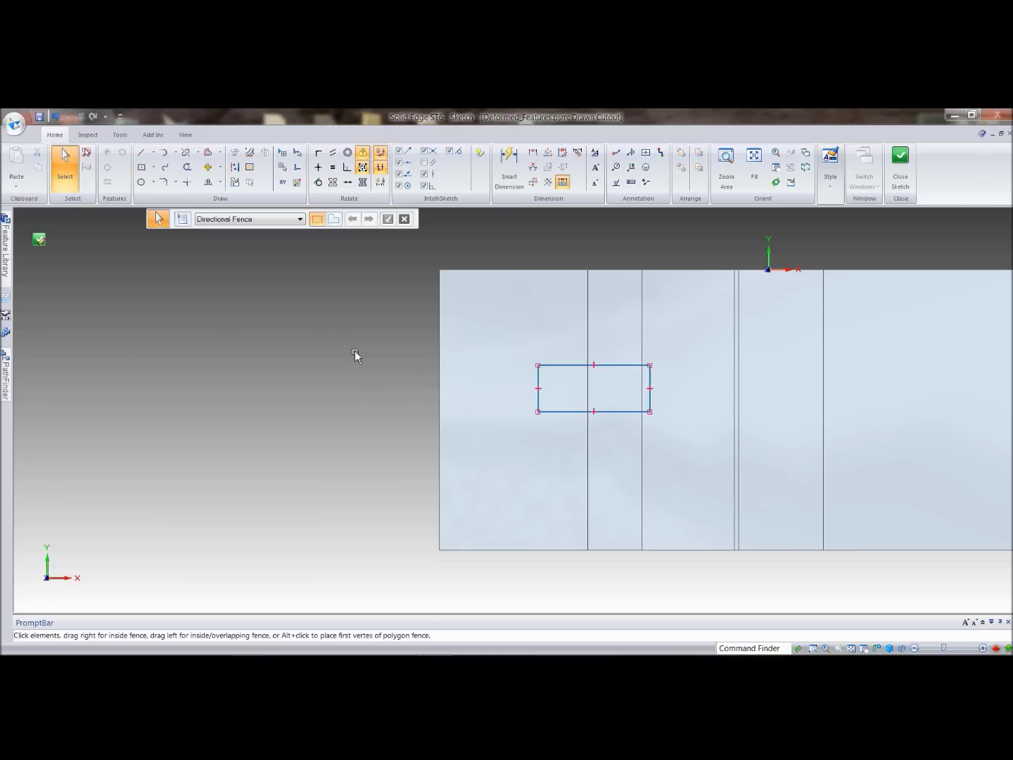
click(39, 240)
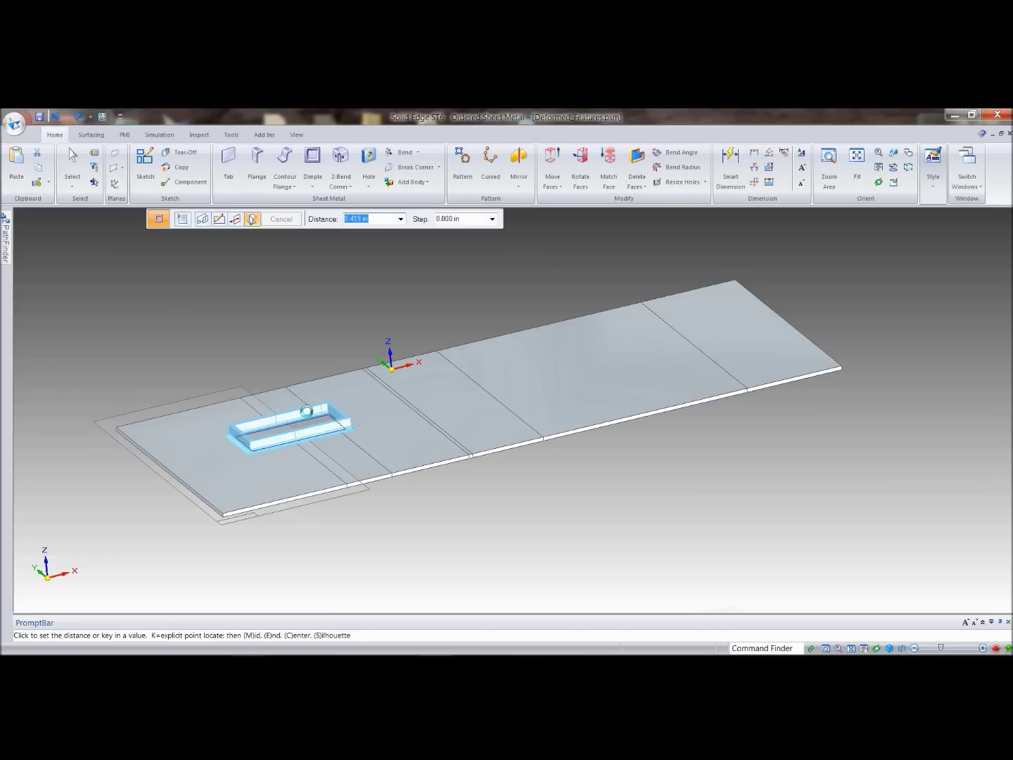
- Set the drawn cutout's depth so its walls rise above the sheet, and finish the feature
click(308, 415)
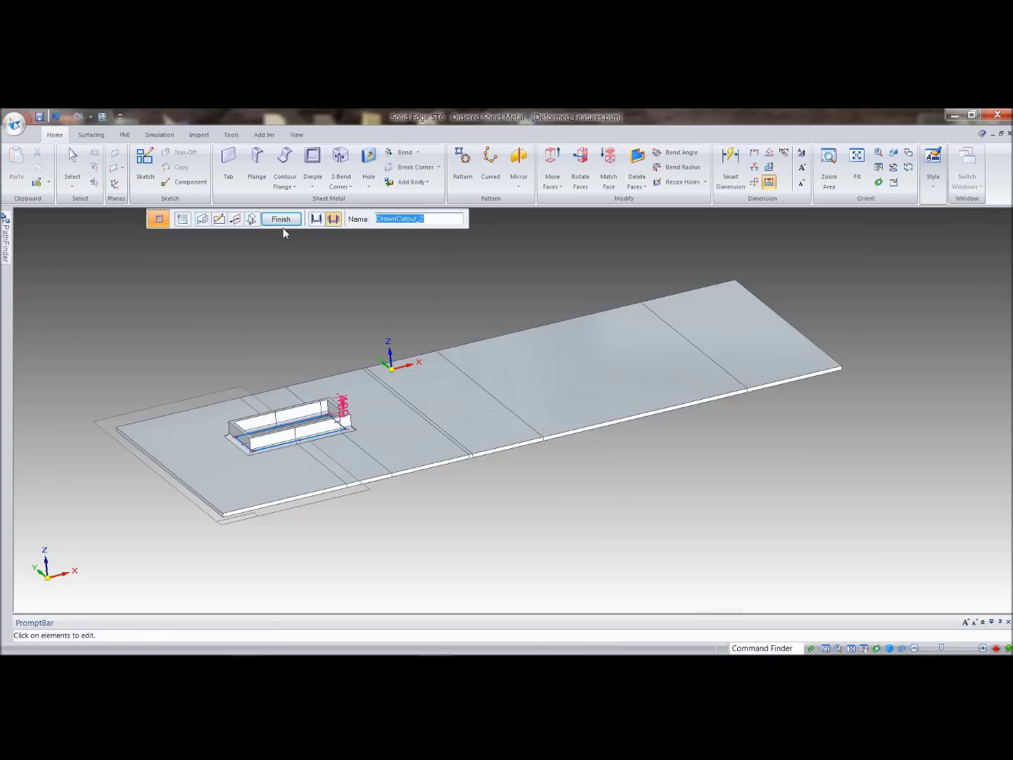
click(281, 219)
key(Escape)
- Rebend only the bend crossed by the drawn cutout, and examine the deformed cutout
middle_drag(536, 505, 463, 269)
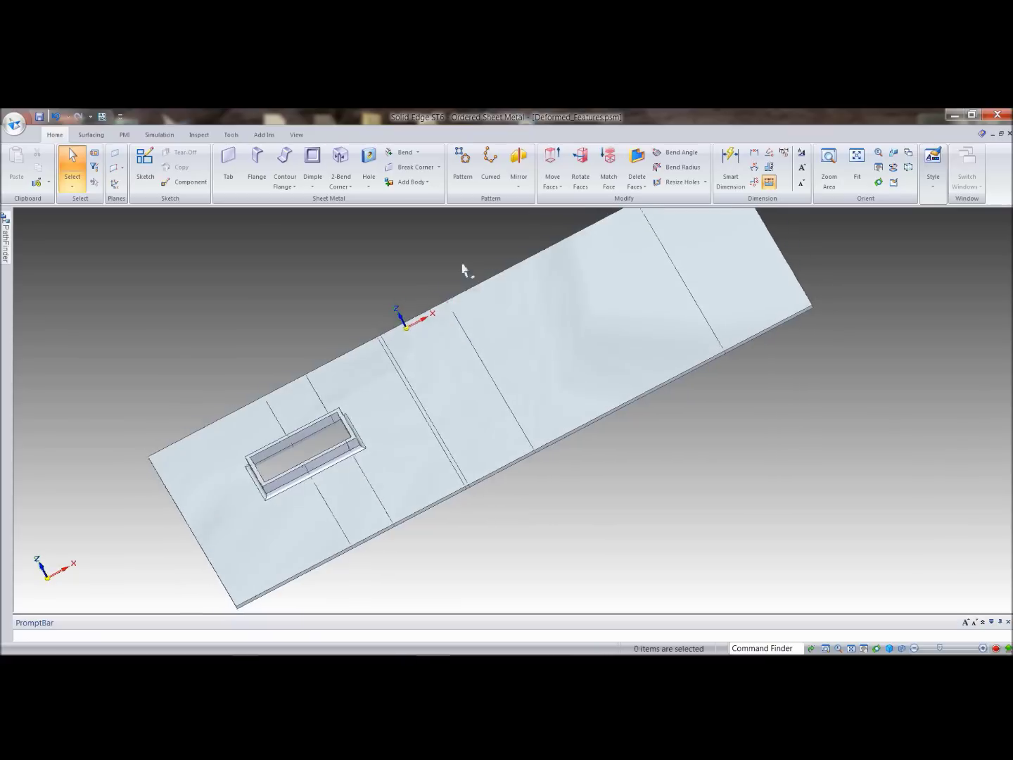
click(418, 152)
click(423, 202)
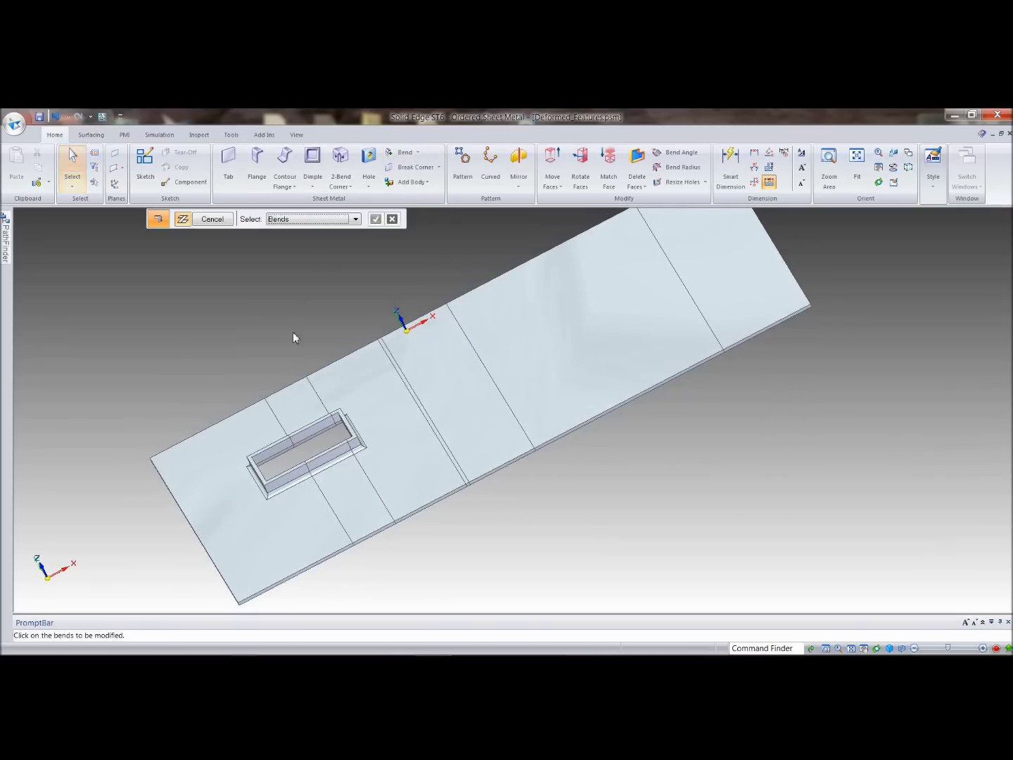
click(292, 401)
middle_drag(791, 560, 621, 505)
middle_drag(637, 504, 513, 280)
click(227, 221)
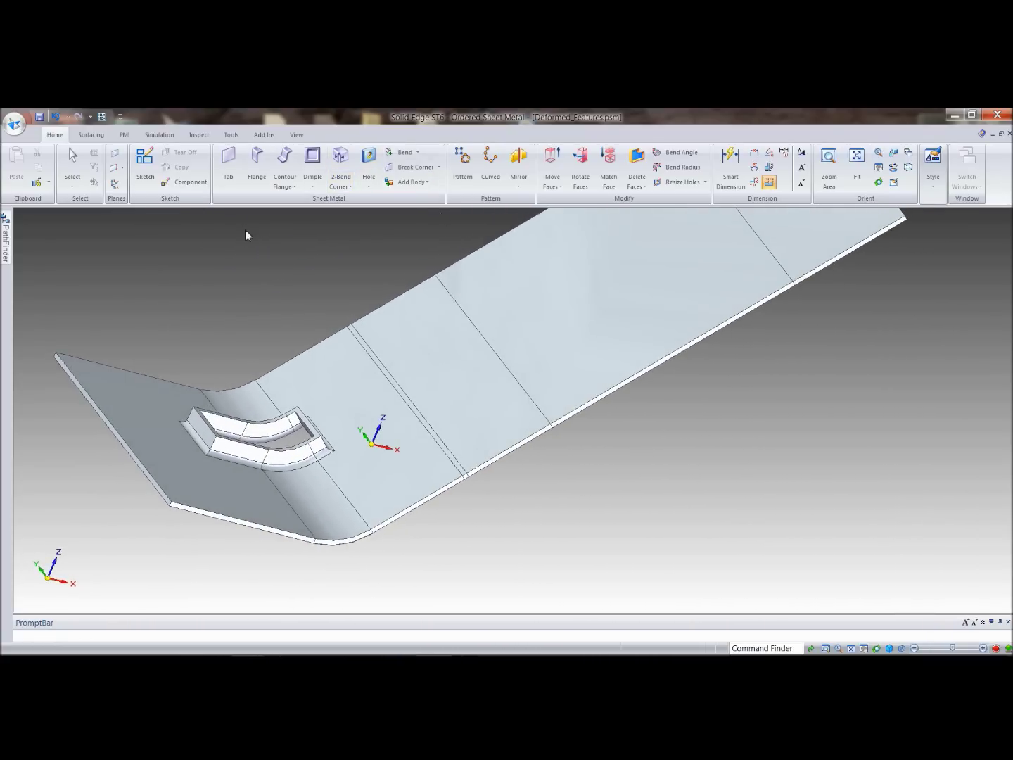
- Sketch a bead path on the flat face beside the cutout, using a line and two tangent arcs crossing the narrow flattened bend
click(312, 186)
click(342, 251)
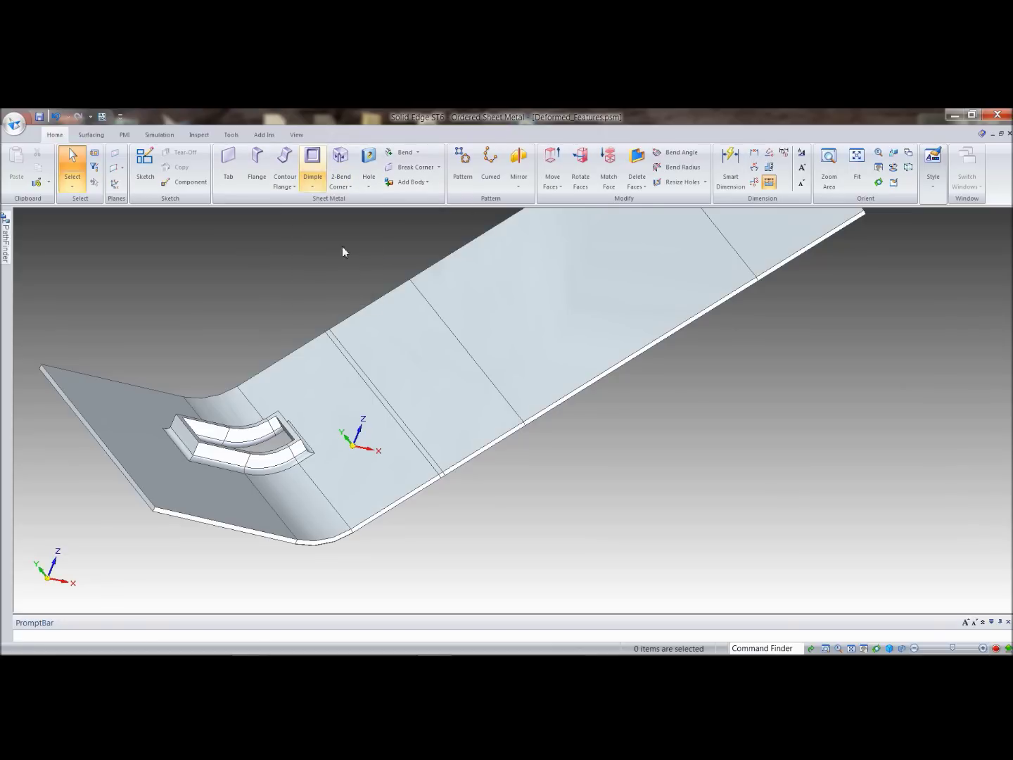
click(378, 459)
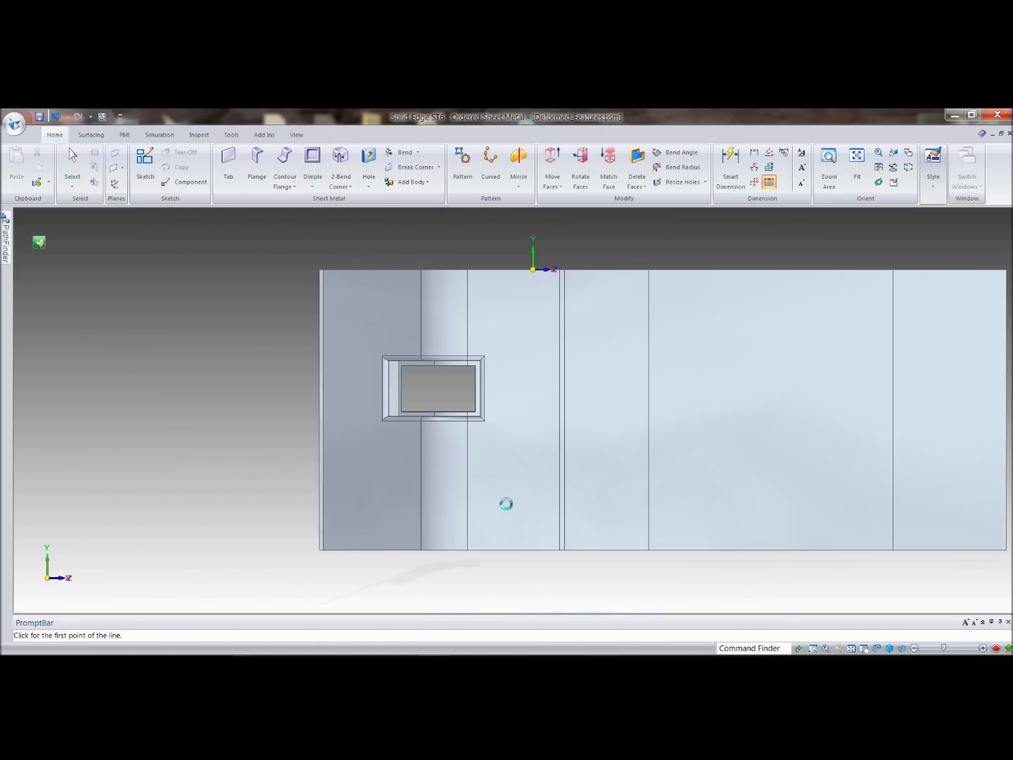
click(513, 411)
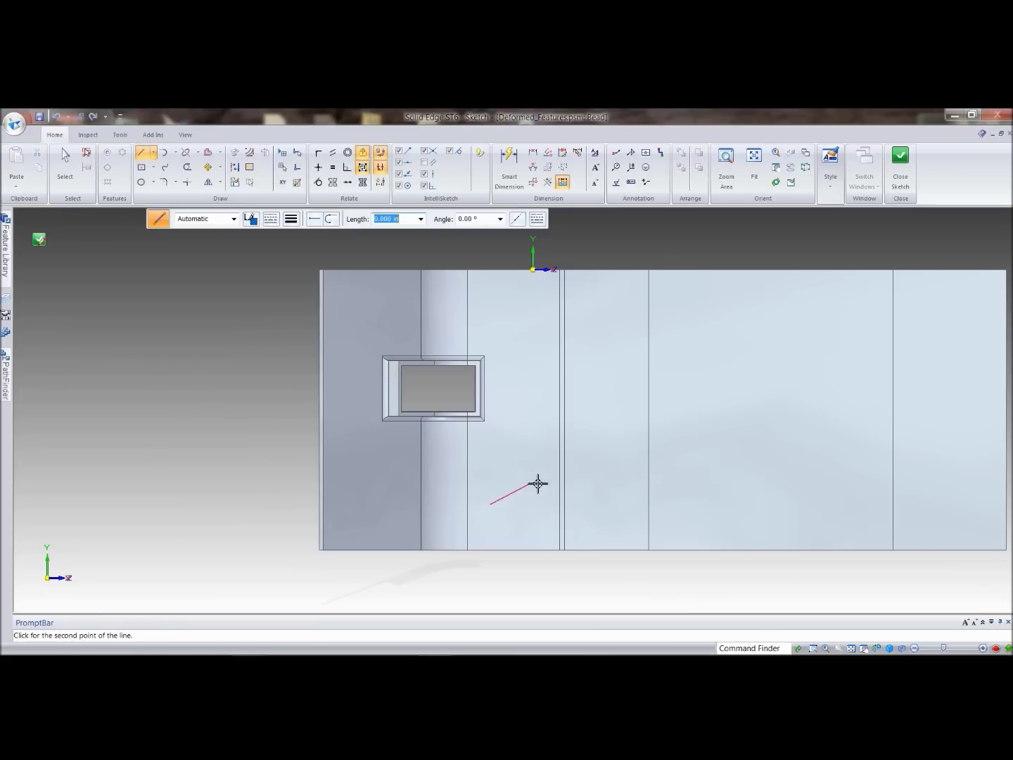
click(542, 480)
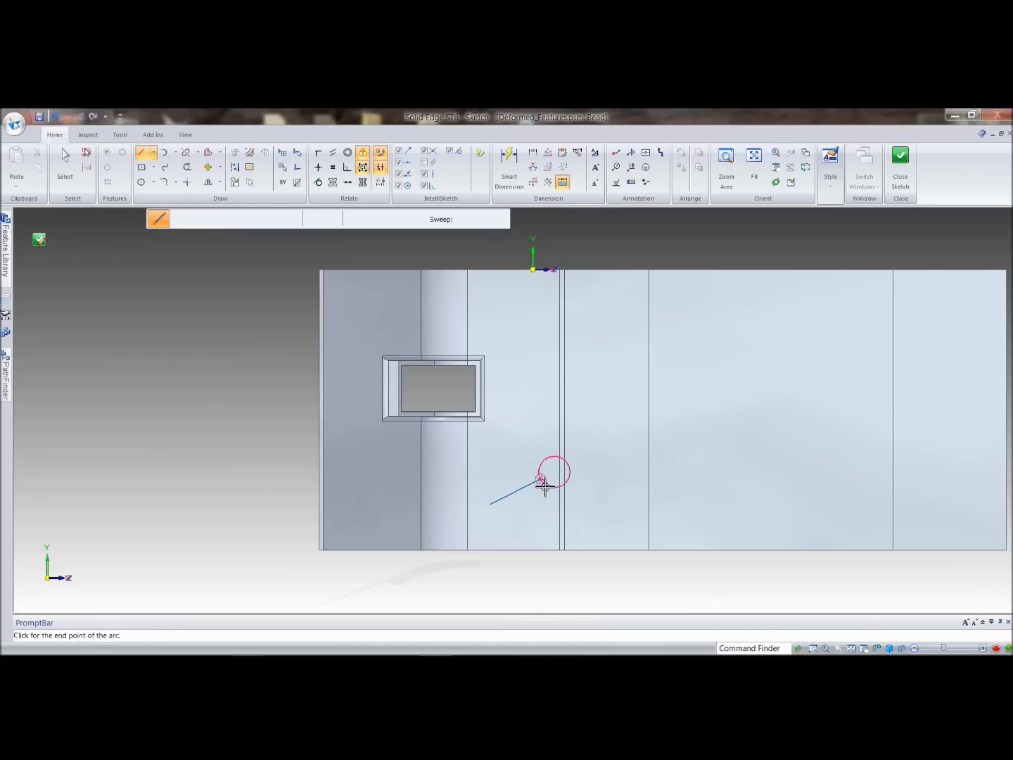
click(581, 445)
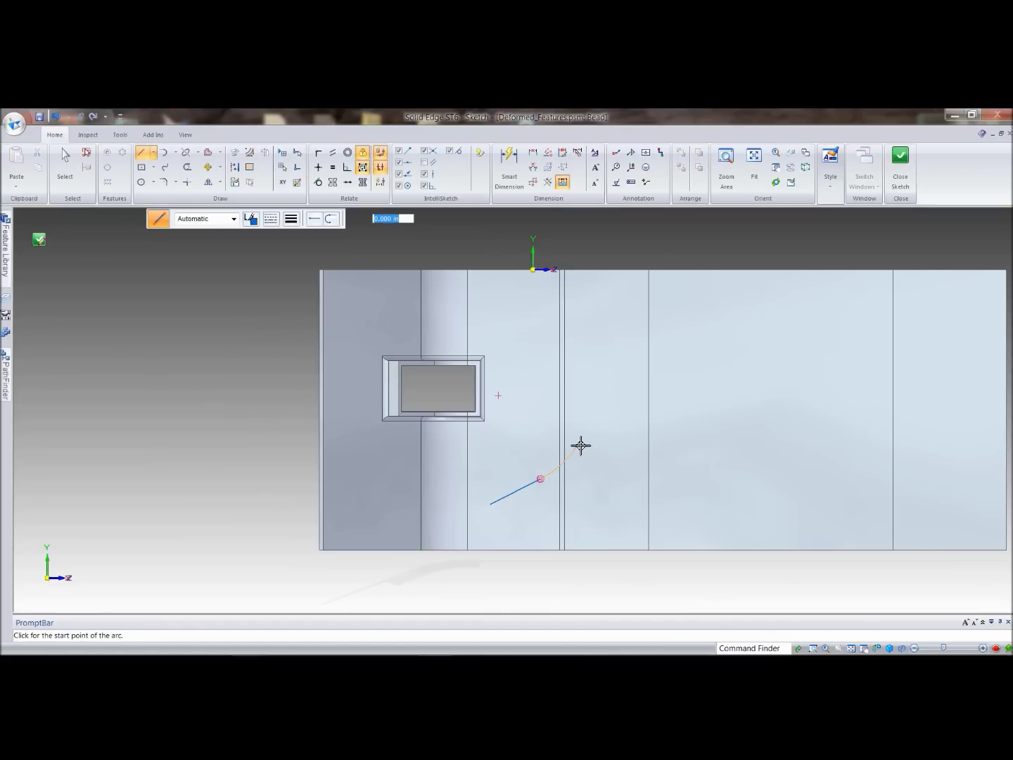
click(637, 388)
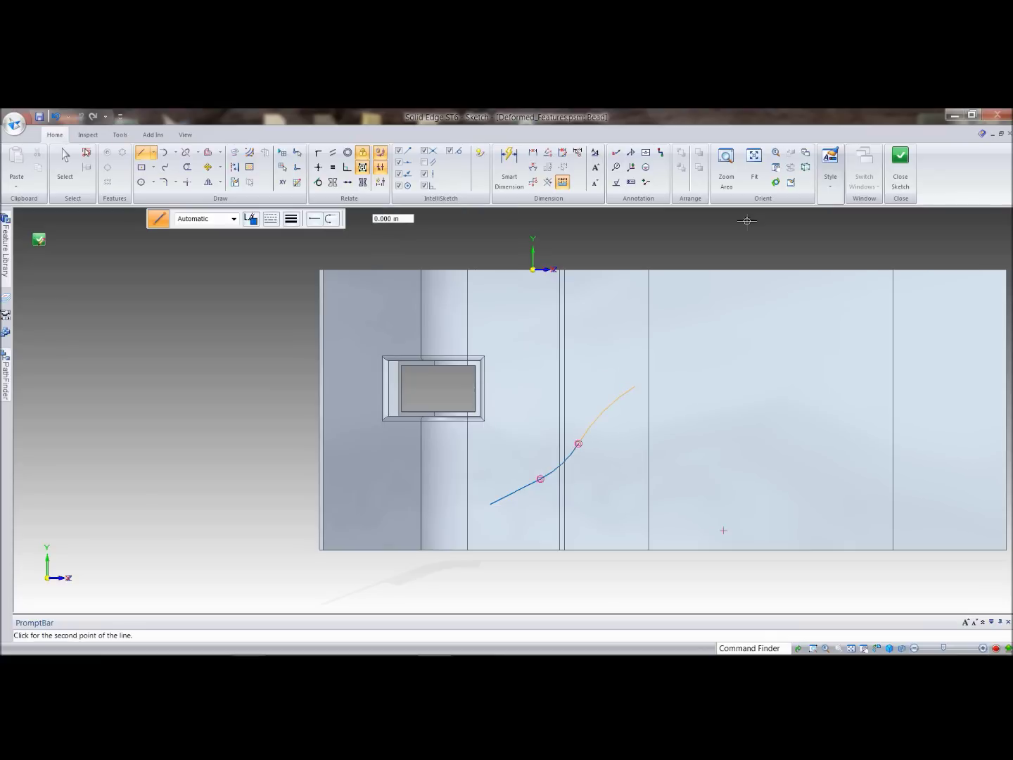
click(906, 179)
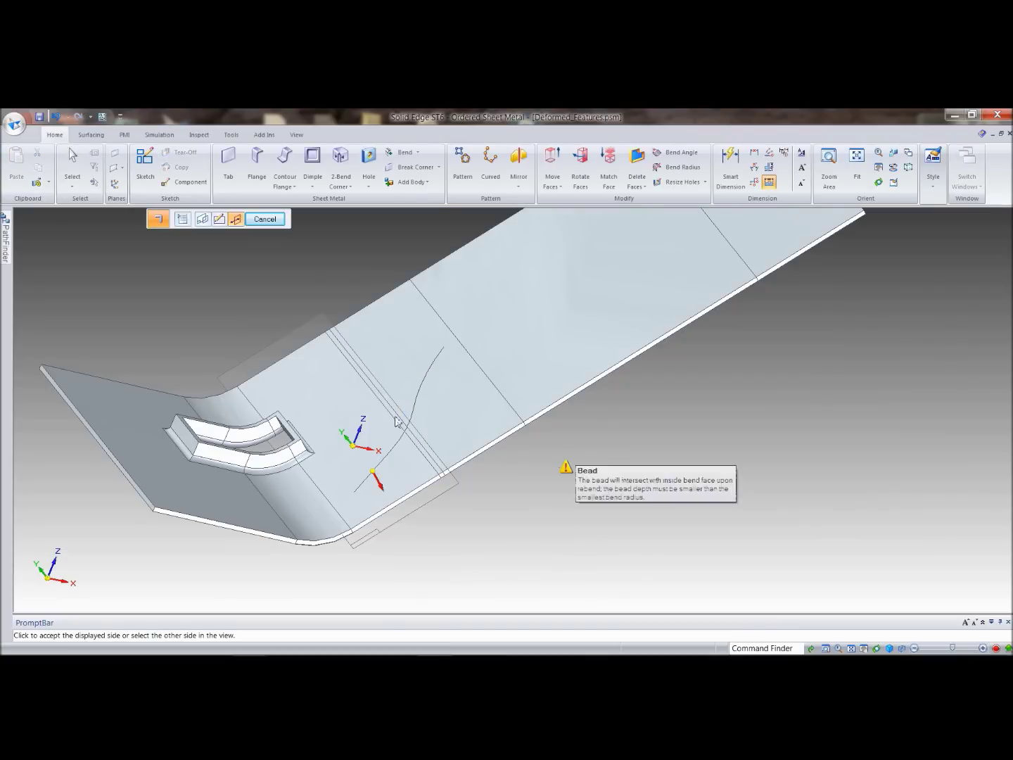
- Accept the bead's displayed side to finish it, and rebend the narrow bend that the bead crosses
click(359, 389)
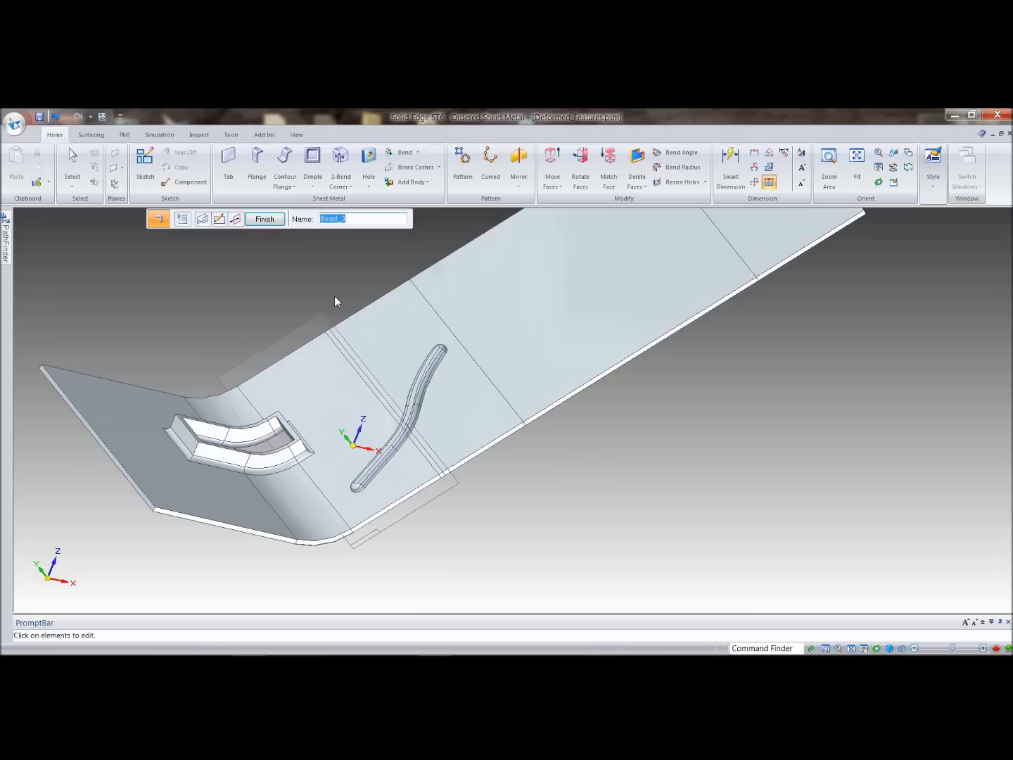
click(265, 219)
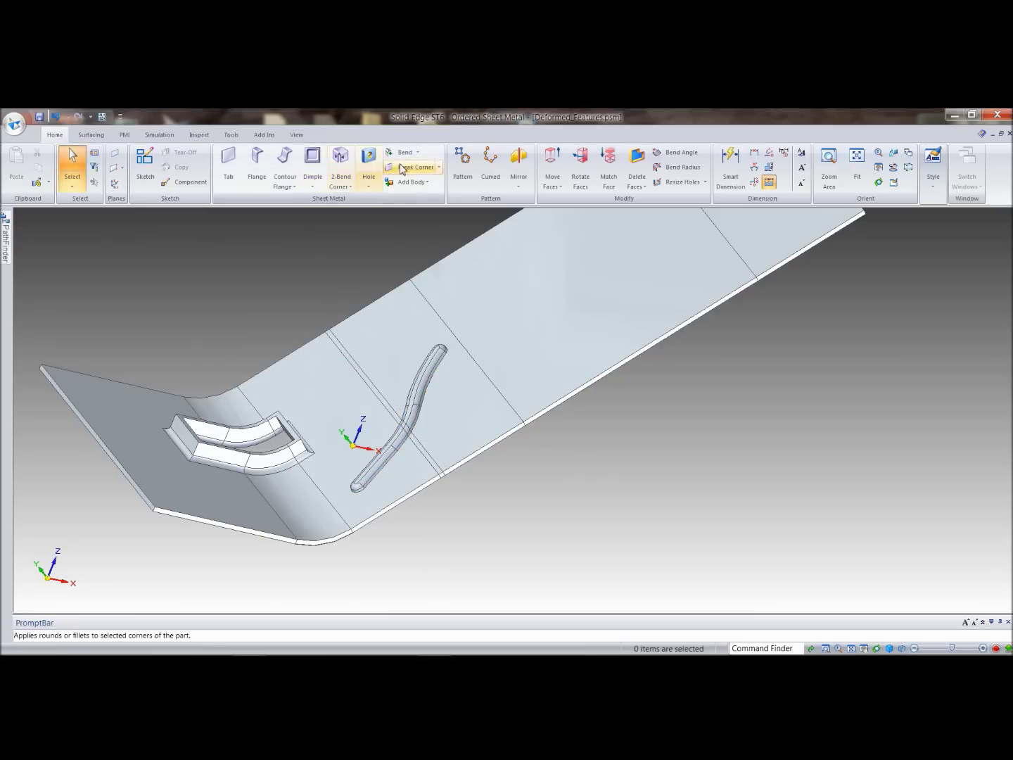
click(418, 153)
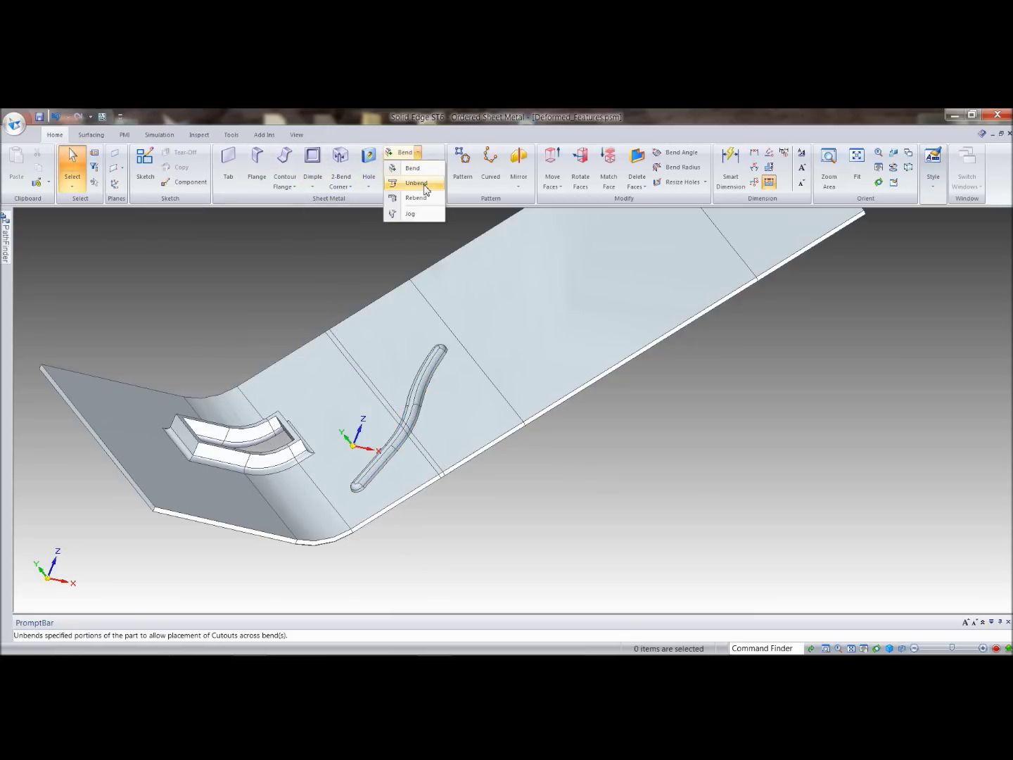
click(409, 199)
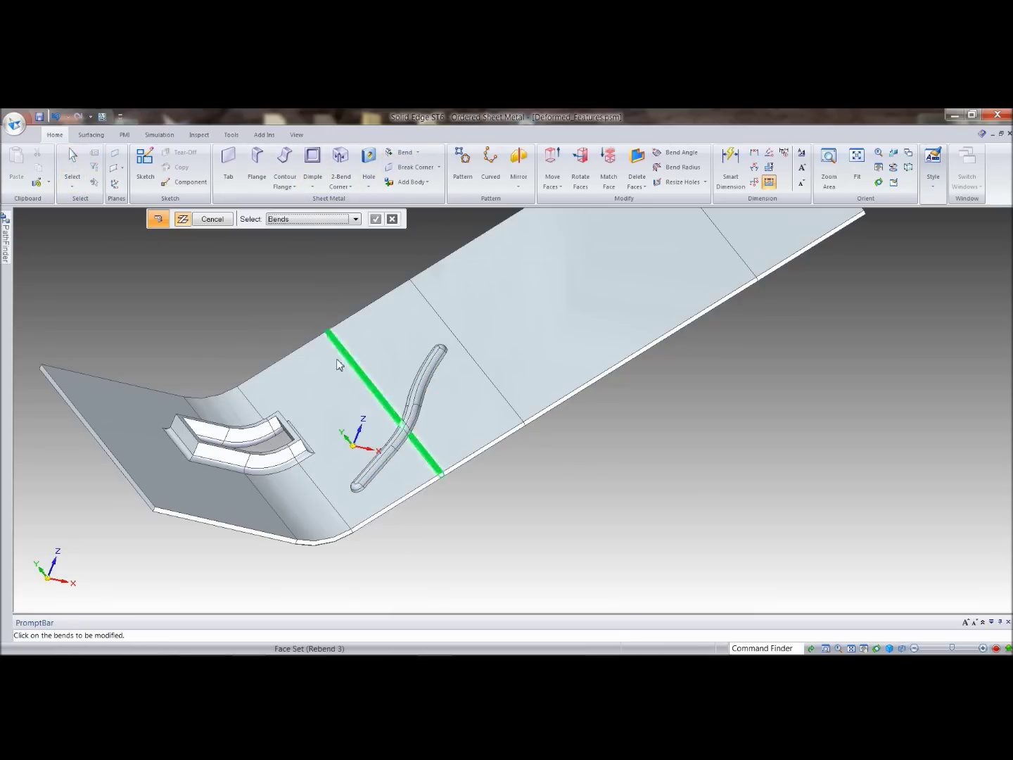
click(369, 389)
right_click(628, 463)
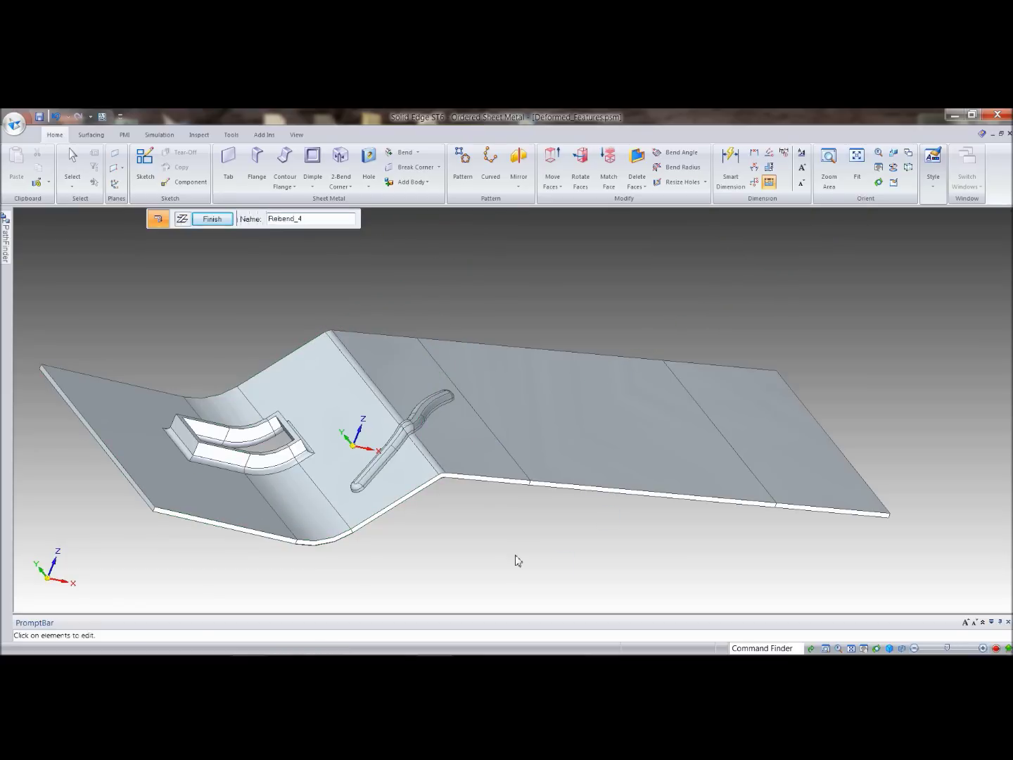
middle_drag(515, 556, 296, 338)
scroll(556, 525, up, 1)
scroll(952, 491, up, 3)
click(220, 223)
click(220, 223)
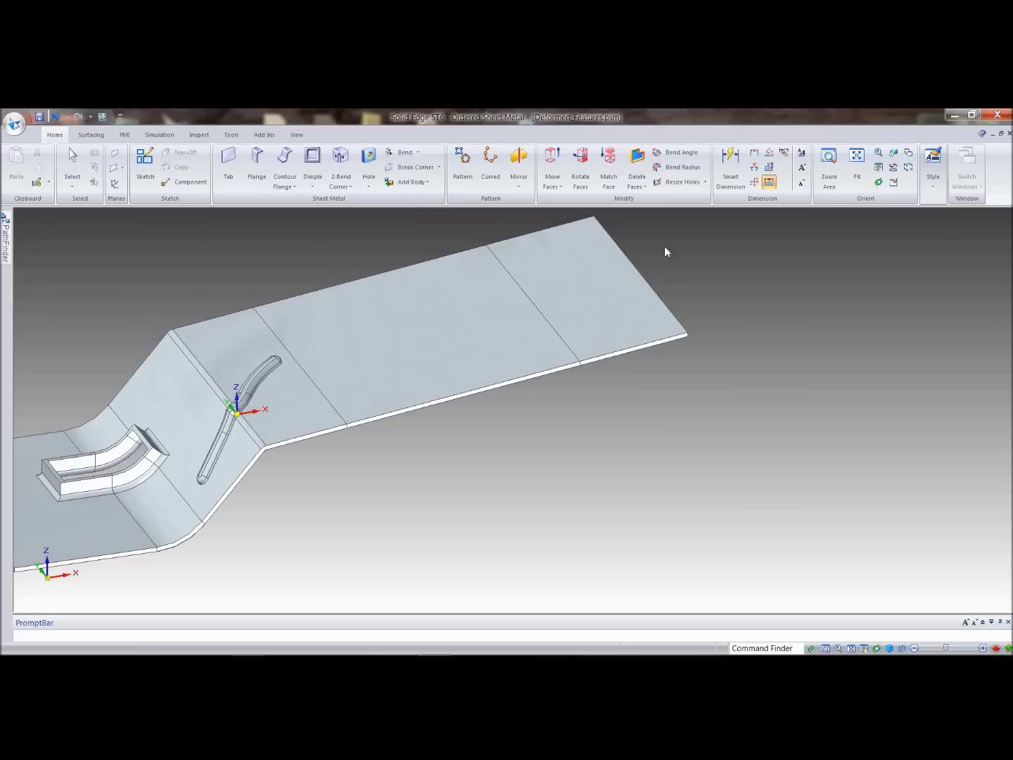
middle_drag(664, 248, 703, 253)
- Sketch a vertical louver line in the middle of the wide flattened bend and close the sketch
click(313, 185)
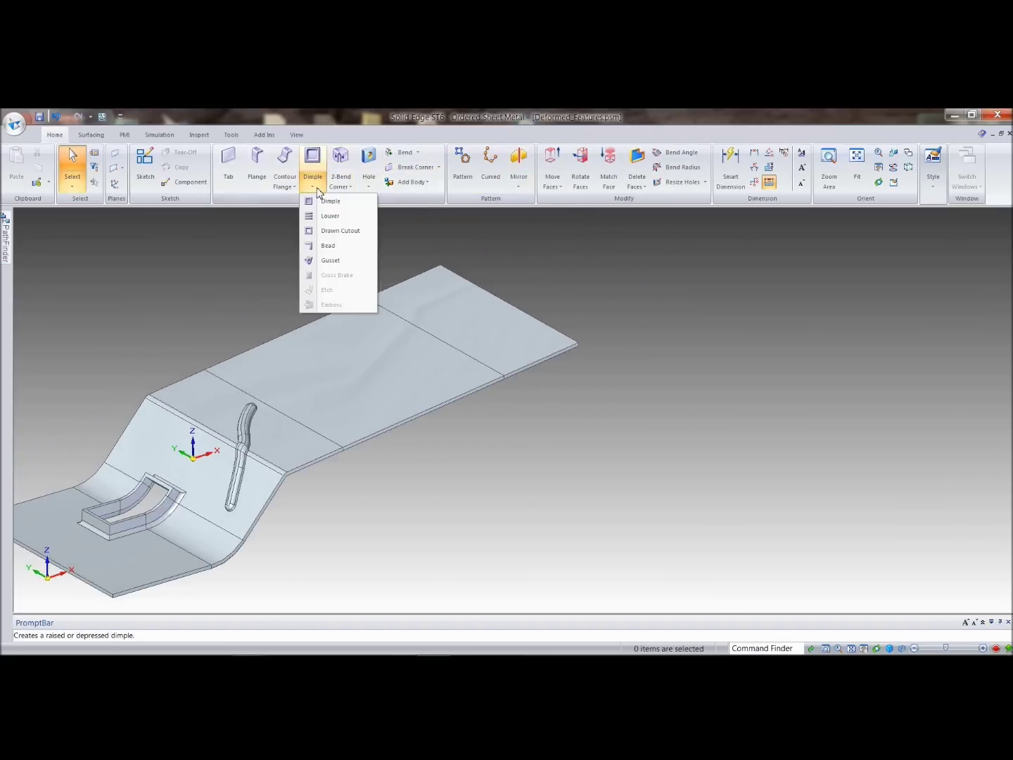
click(339, 226)
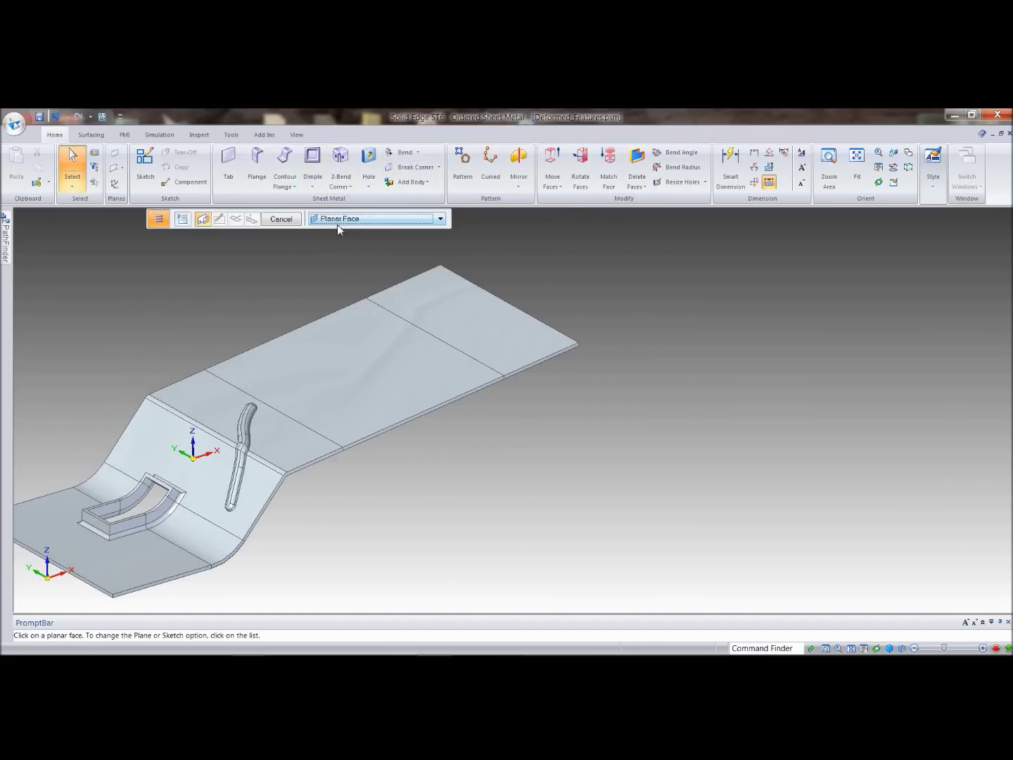
click(372, 378)
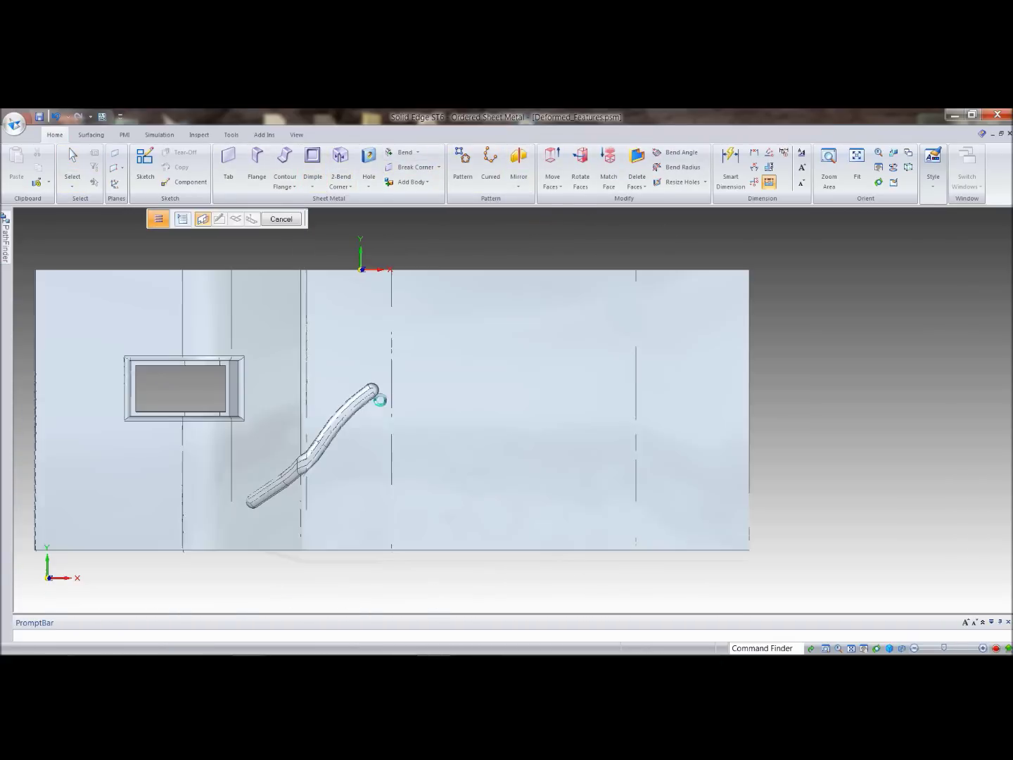
click(543, 351)
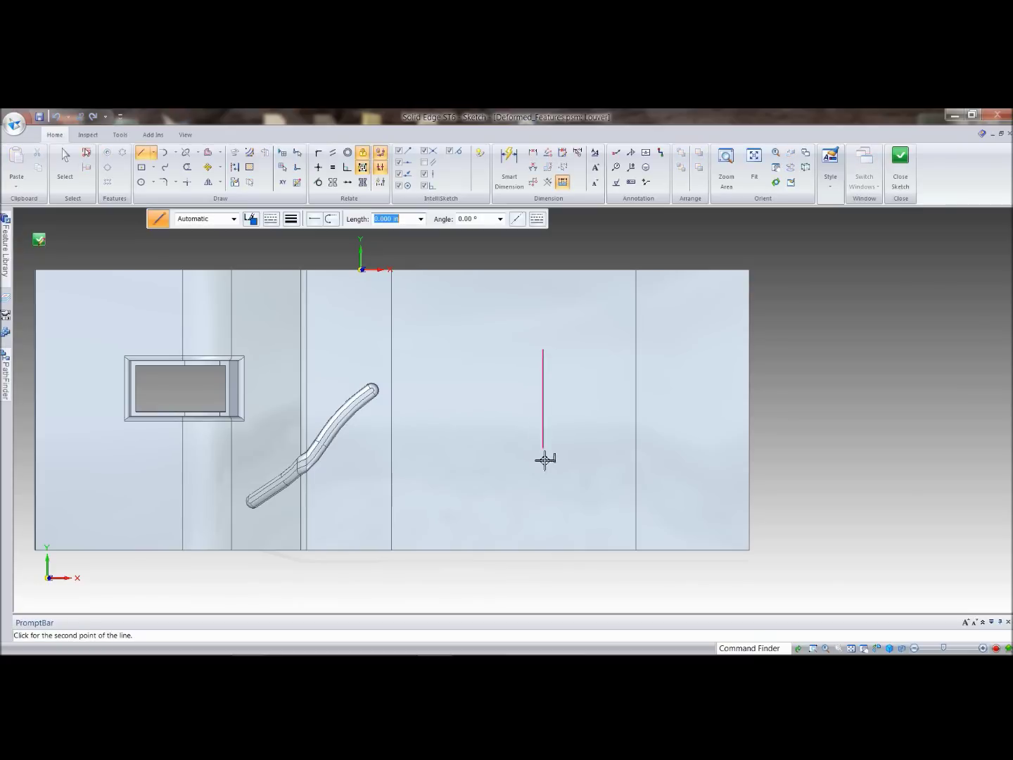
click(542, 482)
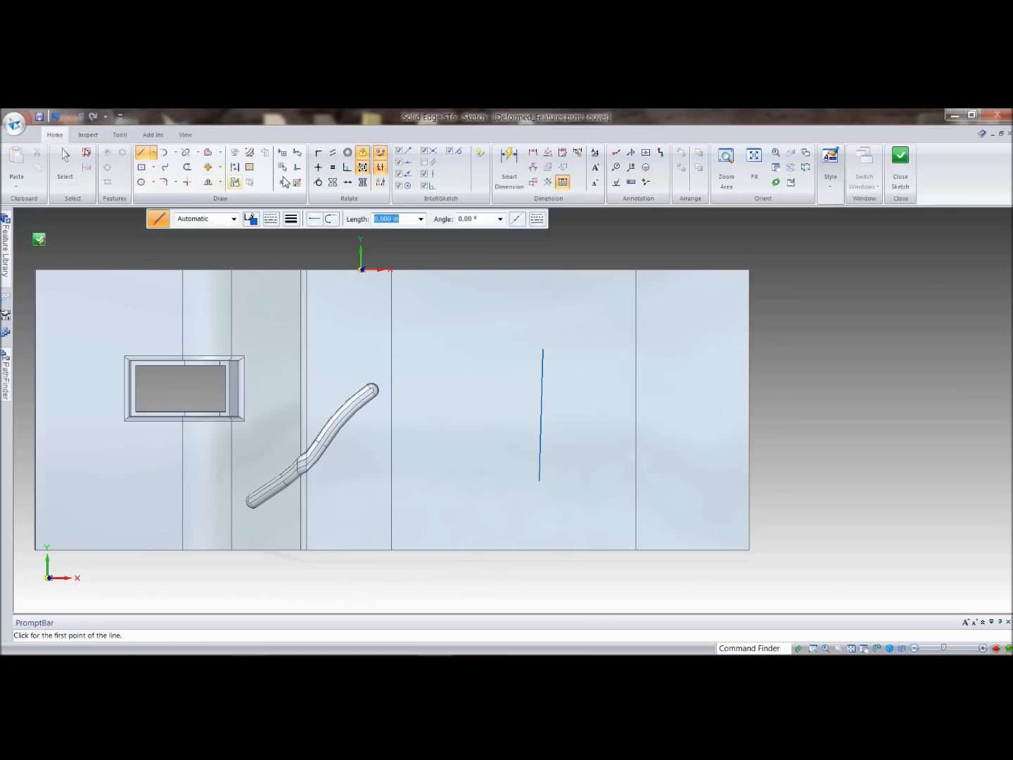
click(317, 168)
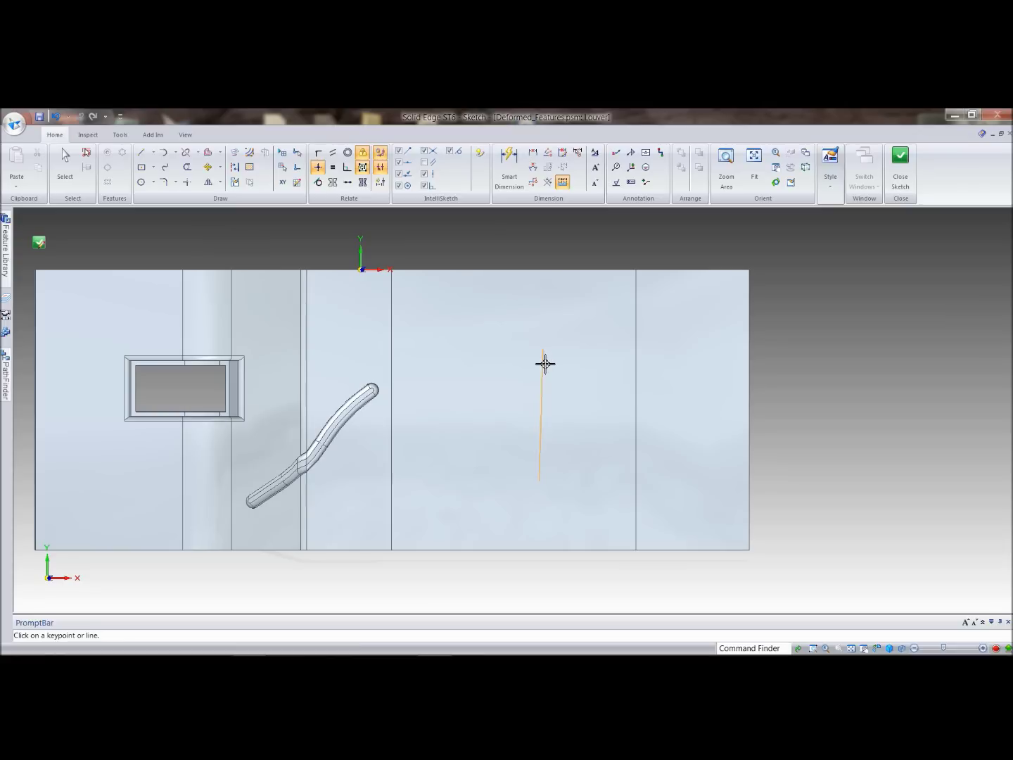
click(899, 179)
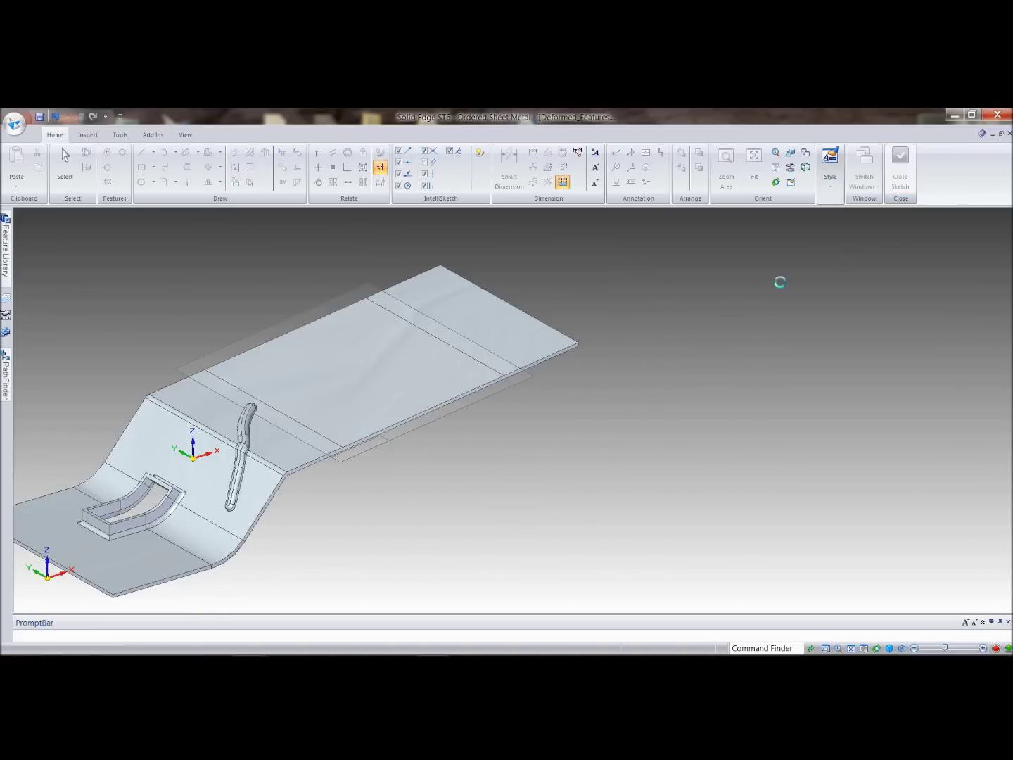
- Set the louver's depth and a valid height so it rises above the sheet, and finish the feature
click(393, 364)
click(430, 384)
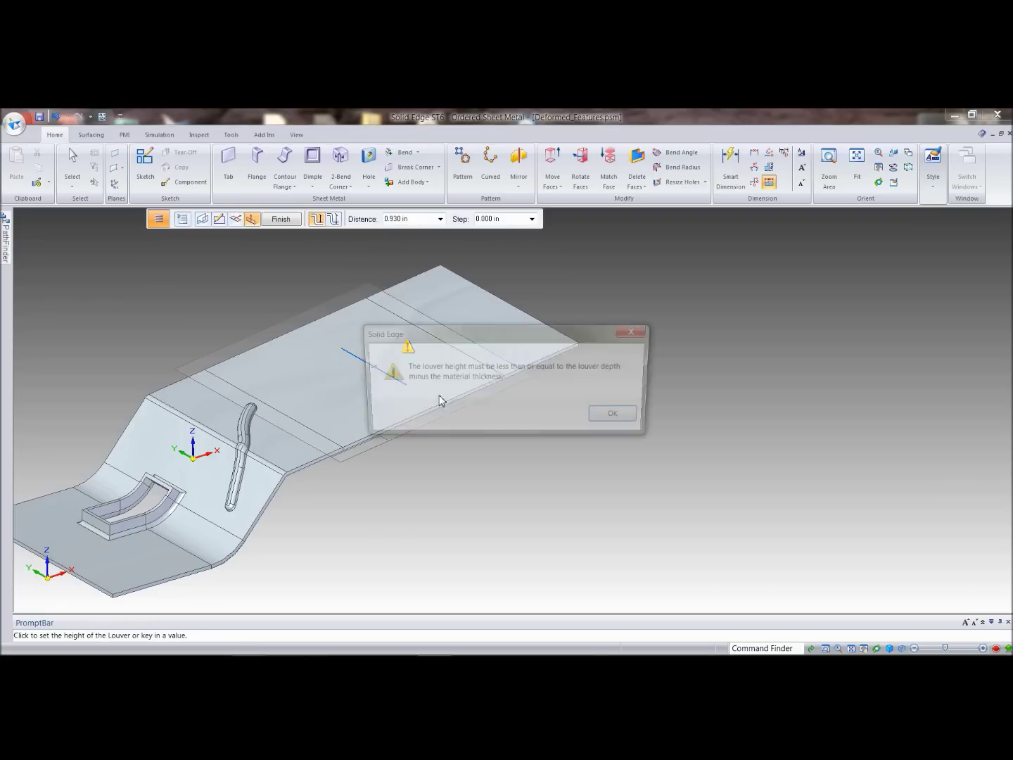
click(620, 417)
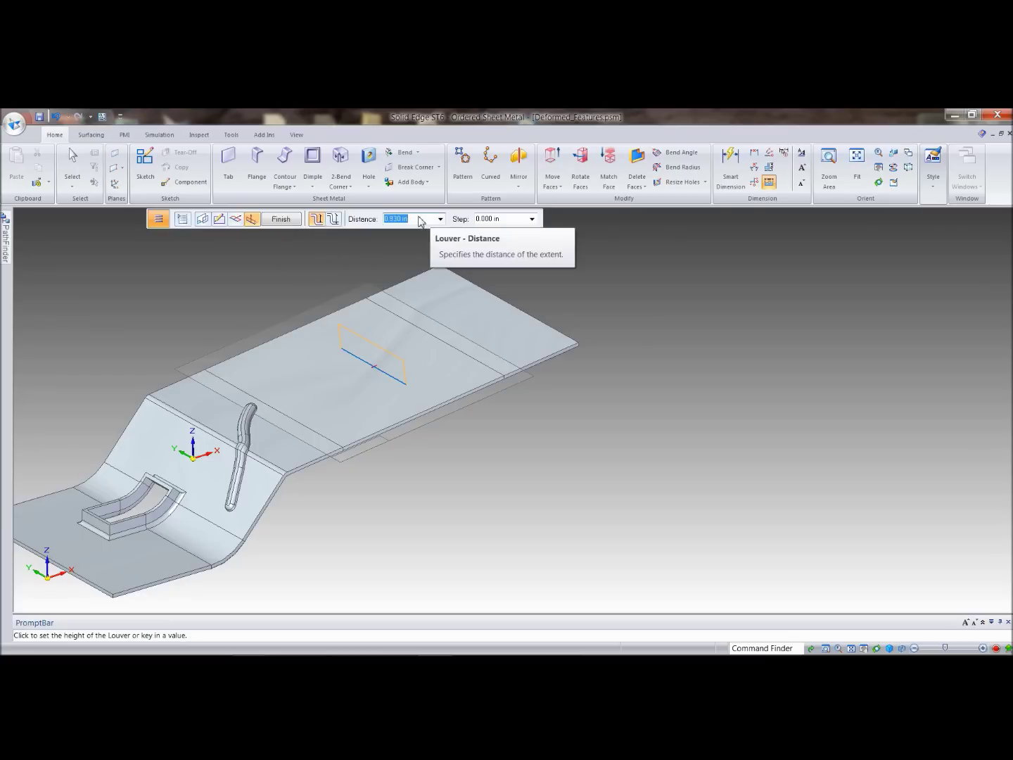
click(420, 220)
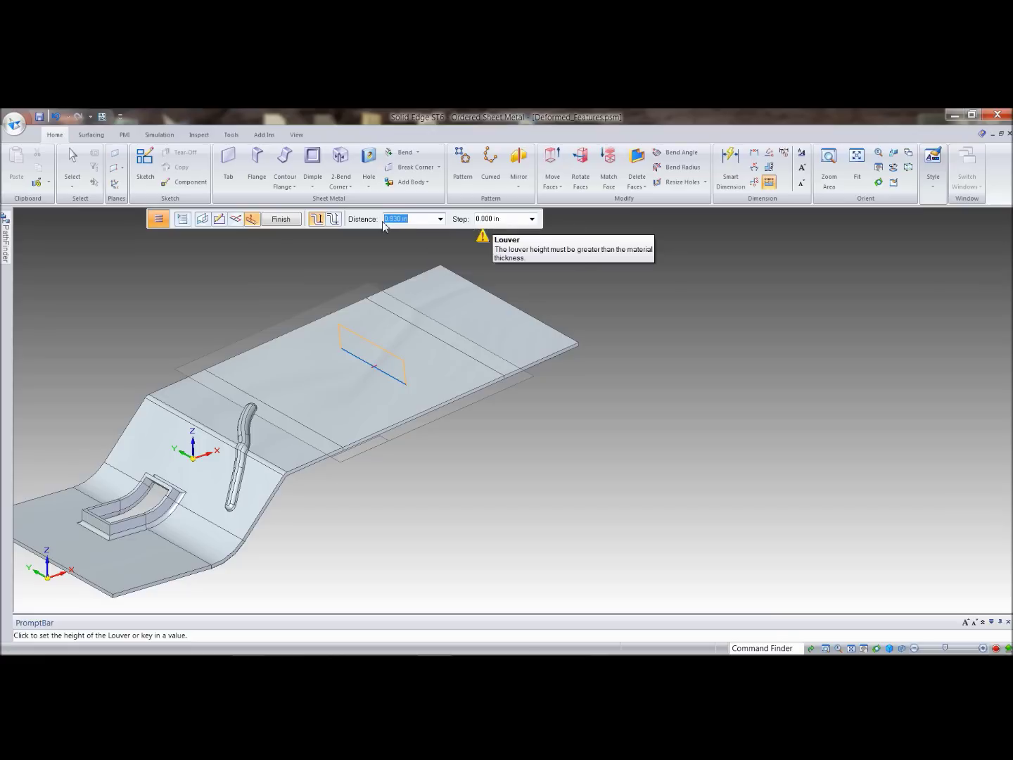
key(BackSpace)
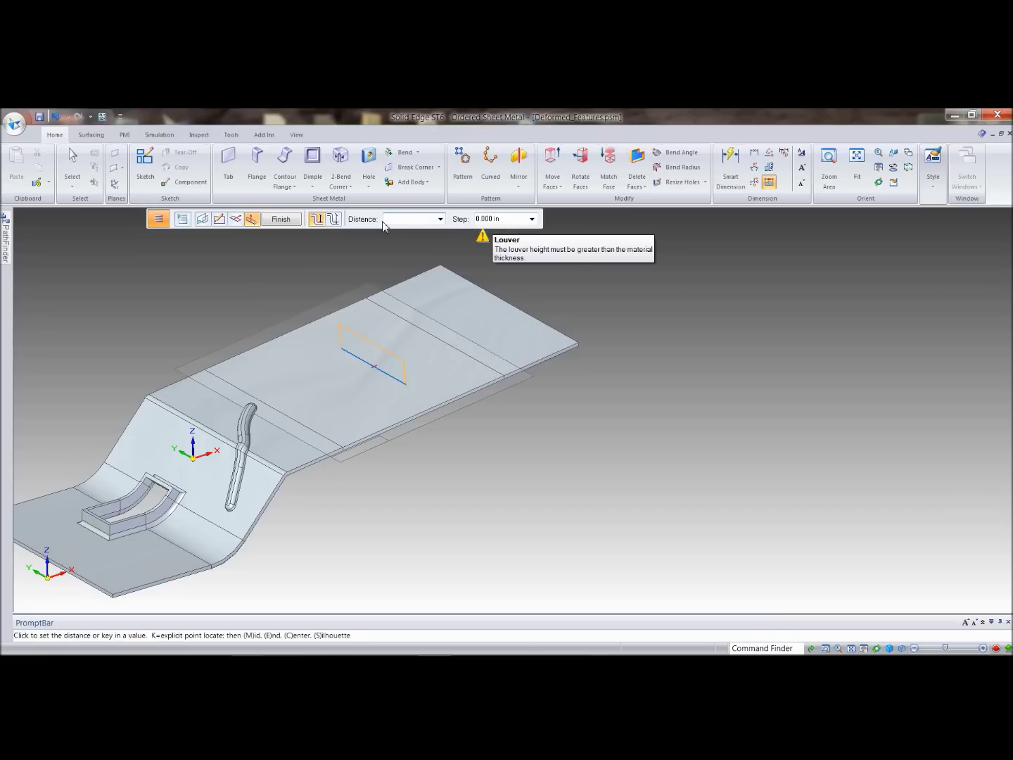
click(392, 359)
click(282, 220)
middle_drag(781, 432, 480, 534)
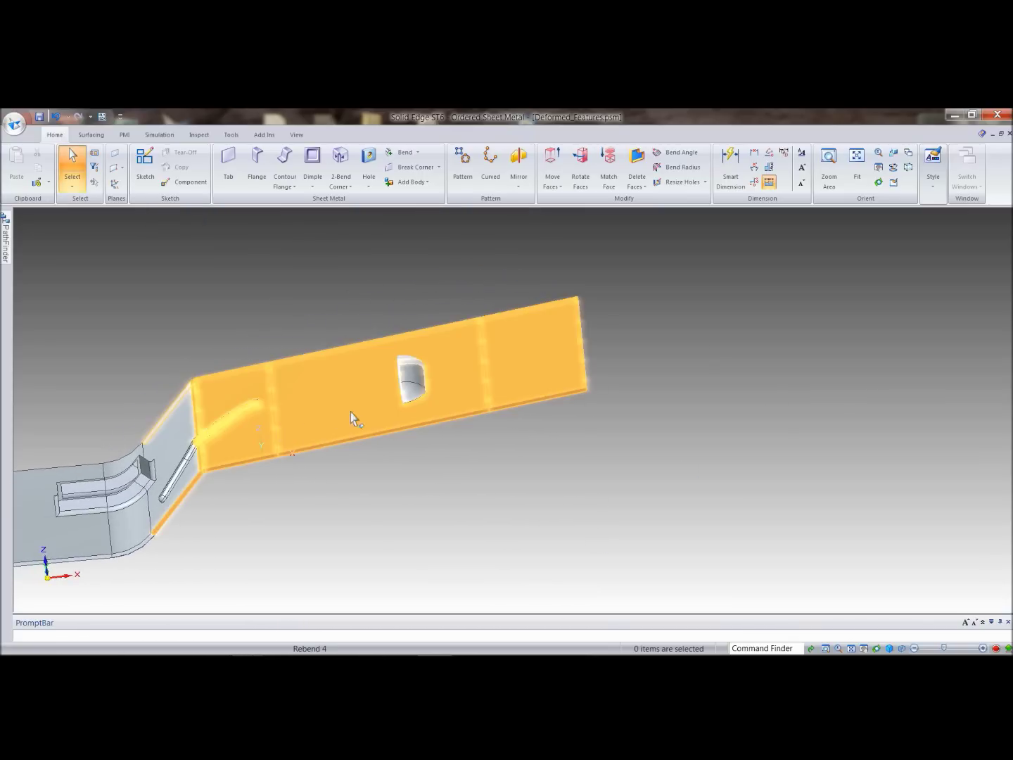
middle_drag(510, 427, 546, 444)
- Rebend the wide bend containing the louver
click(417, 152)
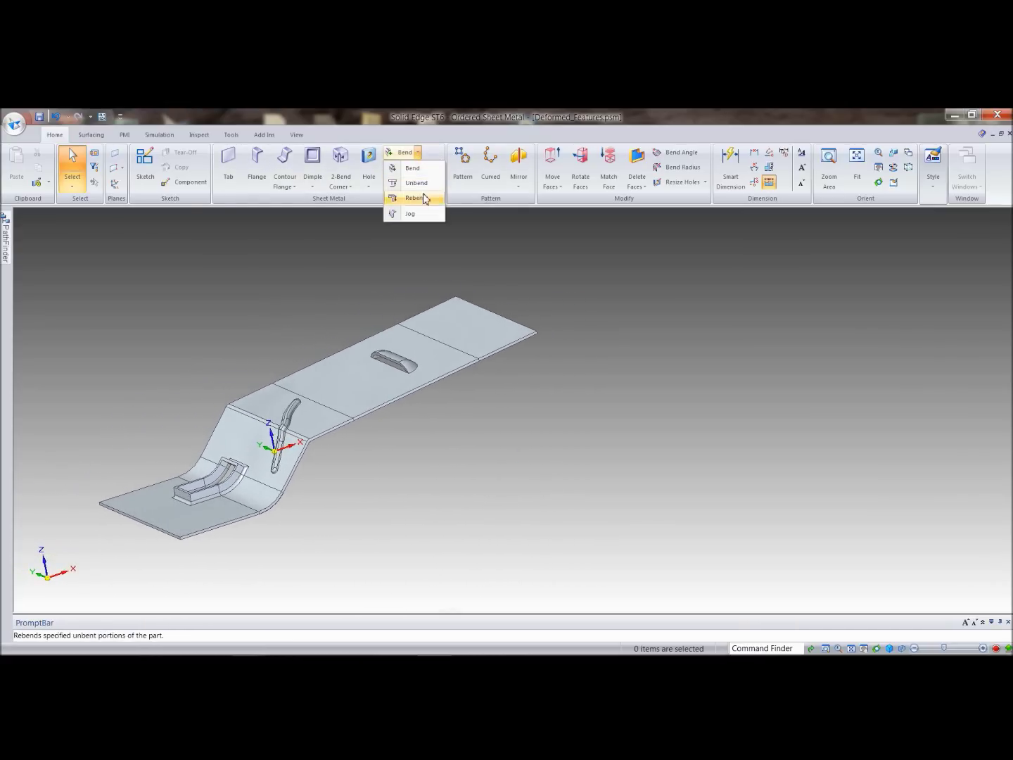
click(413, 199)
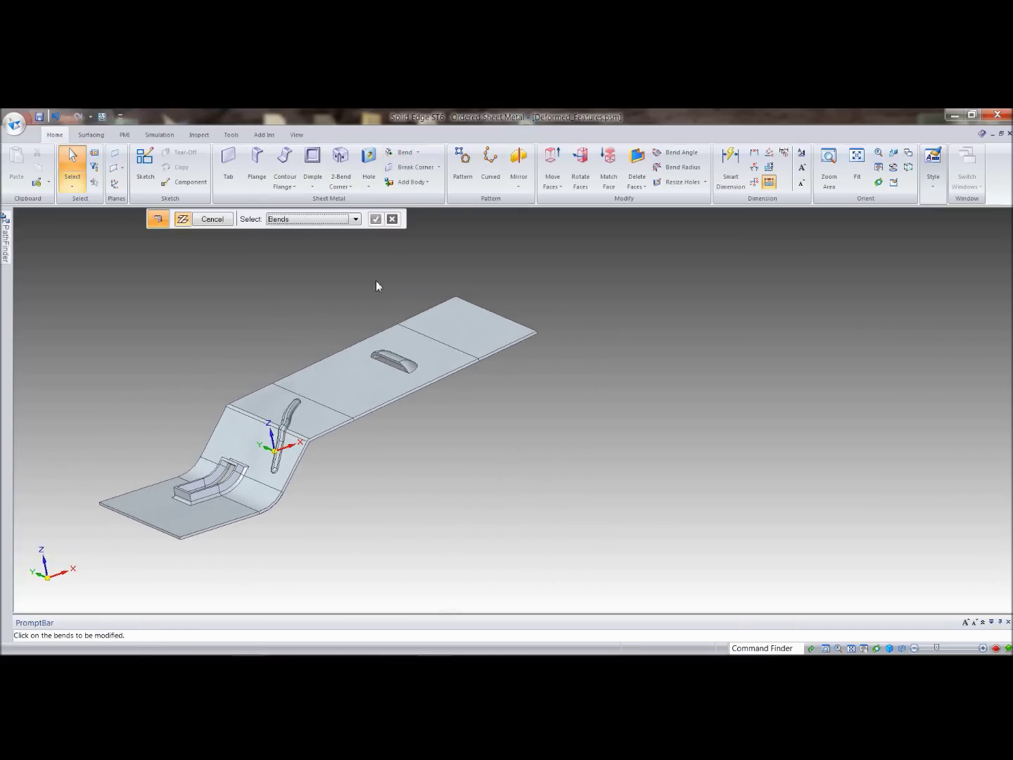
click(357, 377)
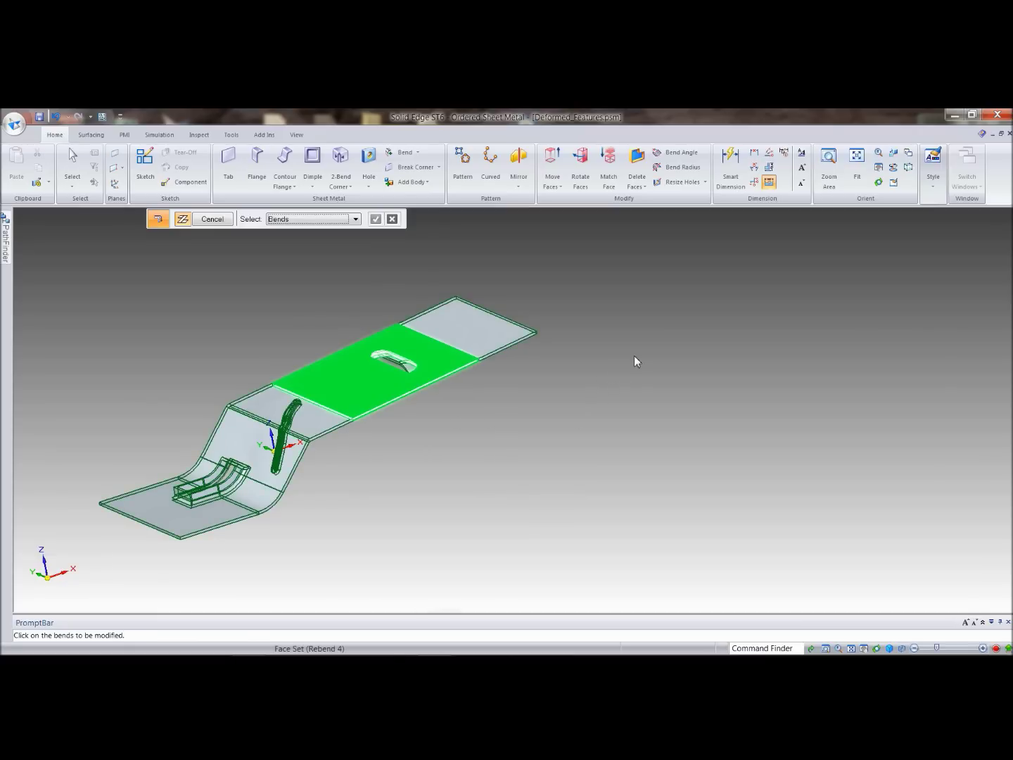
right_click(592, 393)
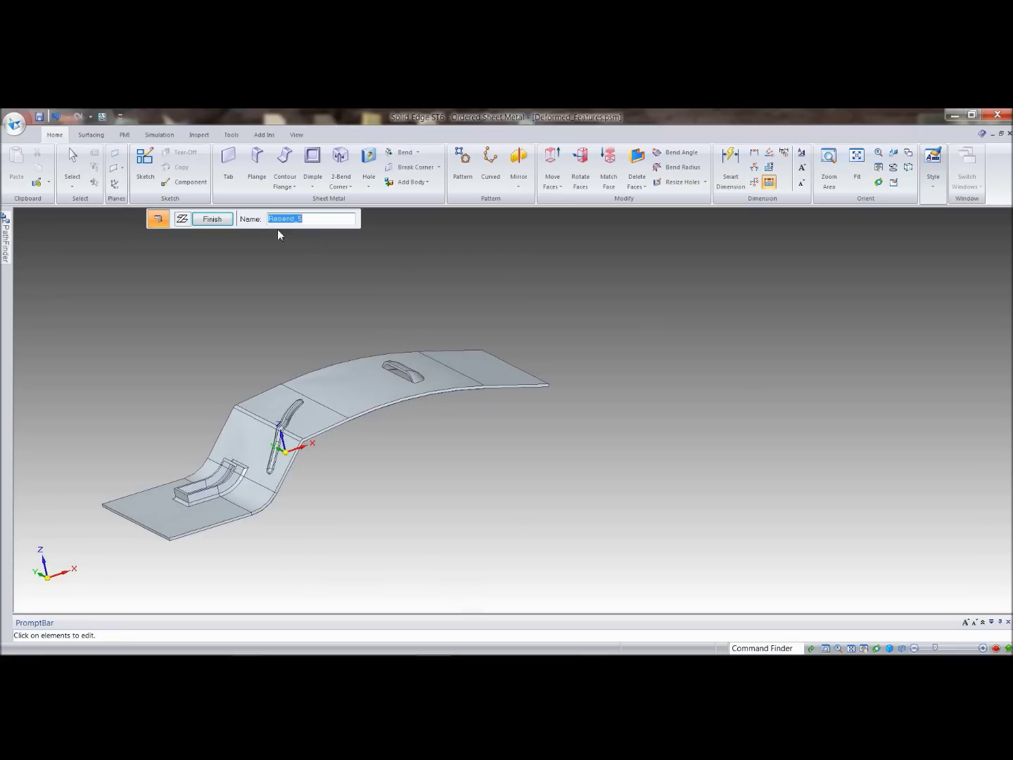
click(212, 219)
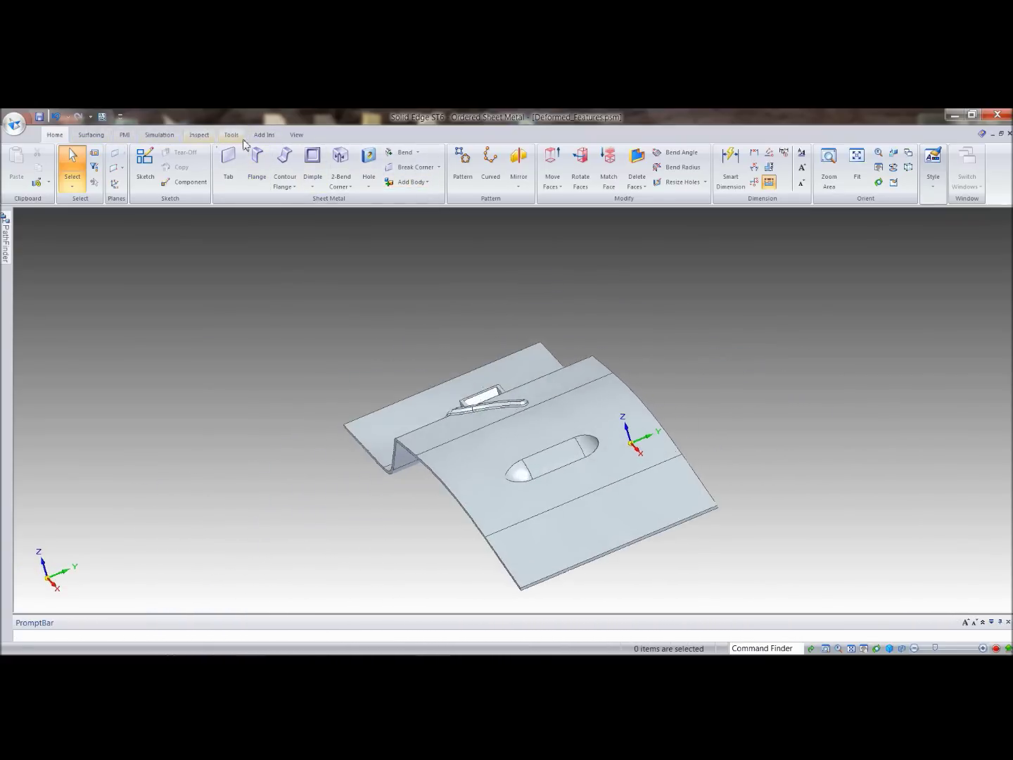
- Create a flat pattern with the flat end face oriented upward and its outer edge defining the x-axis and origin
click(239, 136)
click(62, 152)
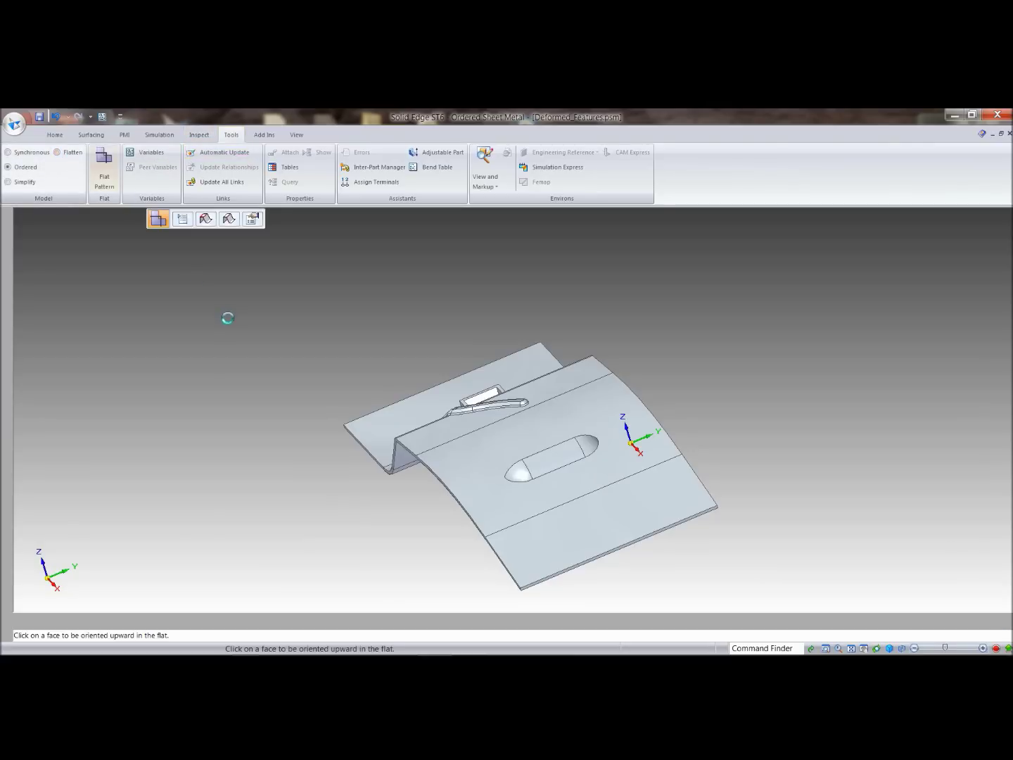
click(597, 527)
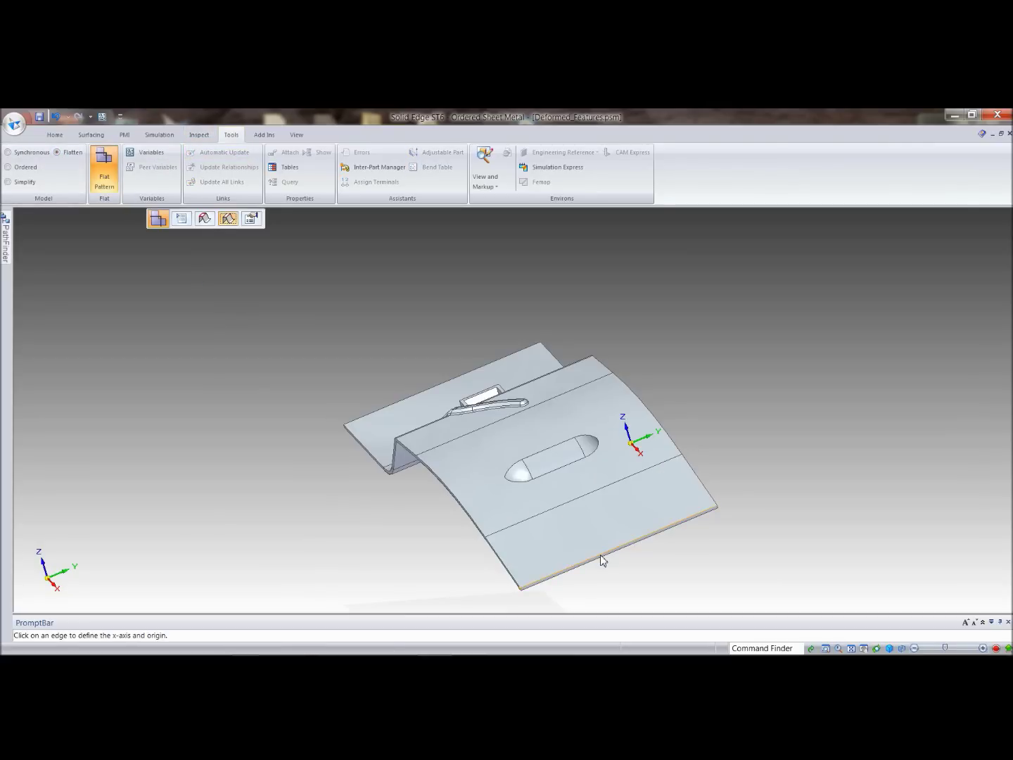
click(600, 557)
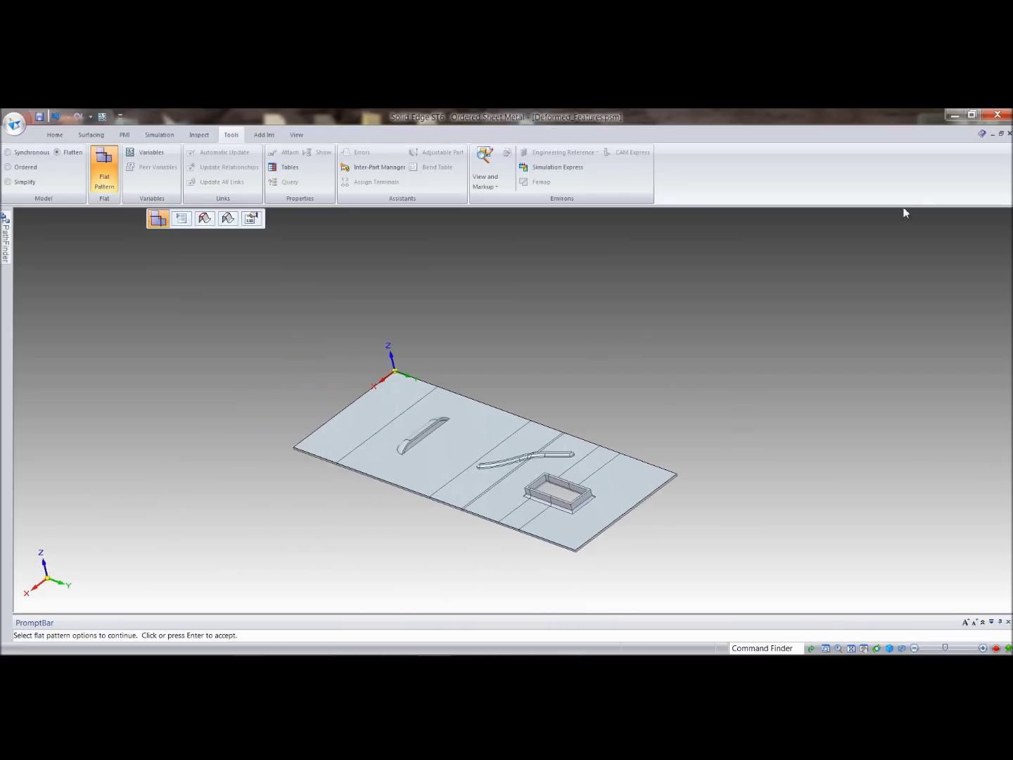
- Close Deformed_Features.psm without saving the changes
click(1008, 133)
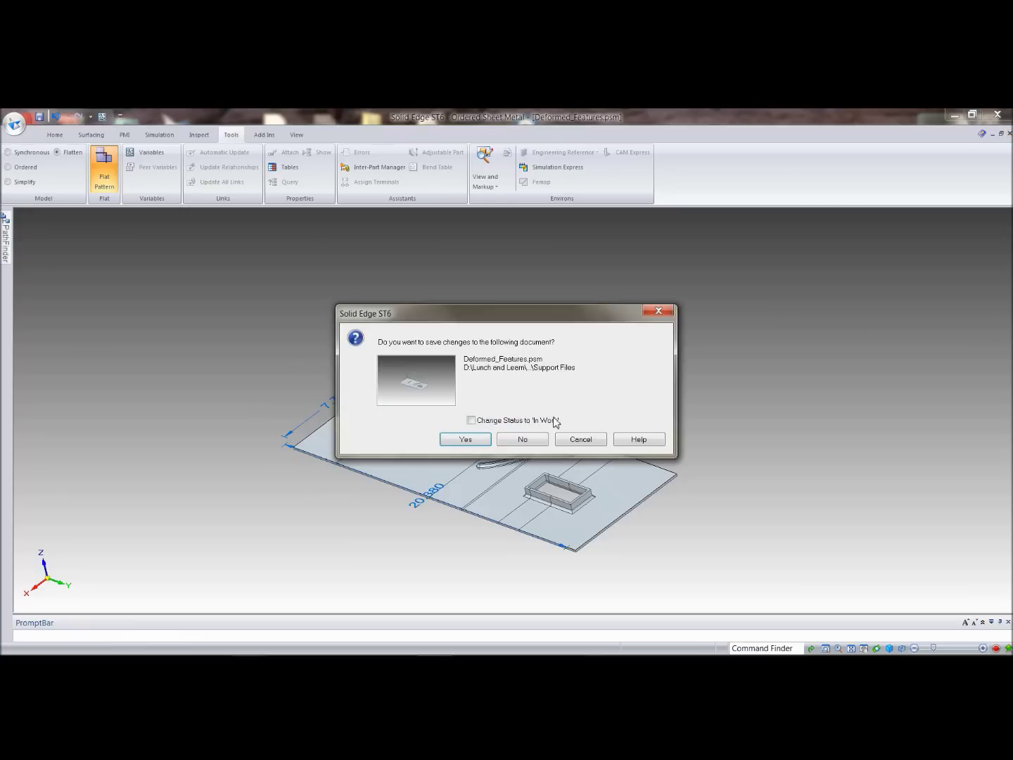
click(520, 440)
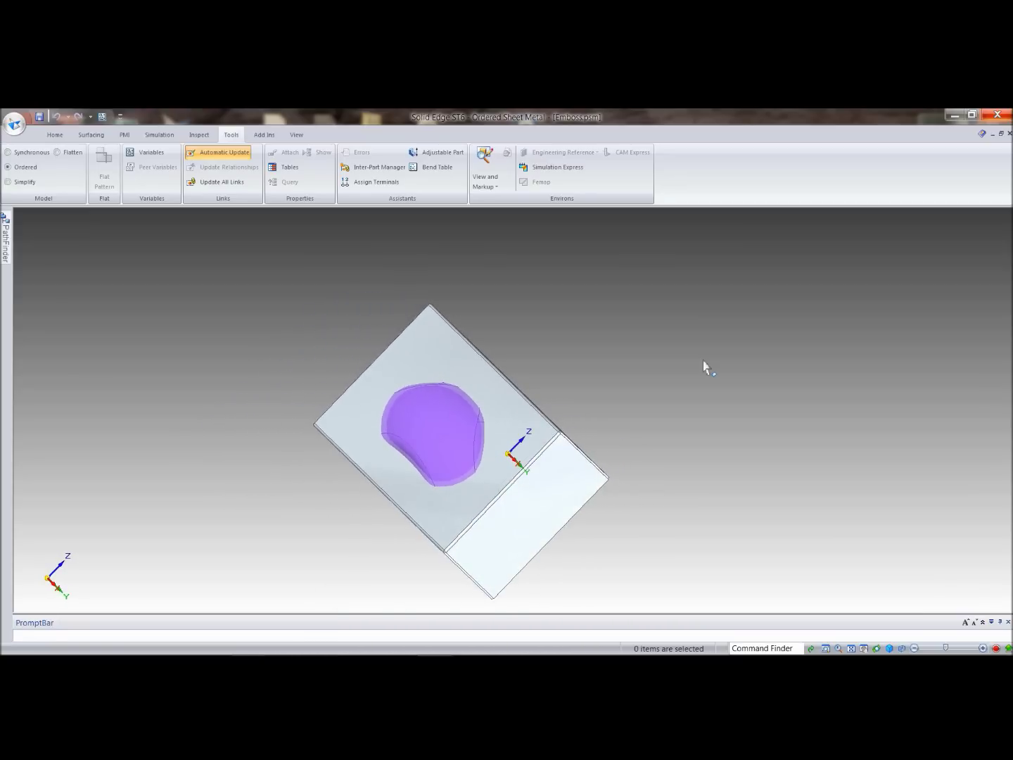
- Suppress Tab 2 in Emboss.psm and examine the part copy body on its own
middle_drag(649, 396, 663, 448)
middle_drag(246, 401, 12, 254)
mouse_move(6, 253)
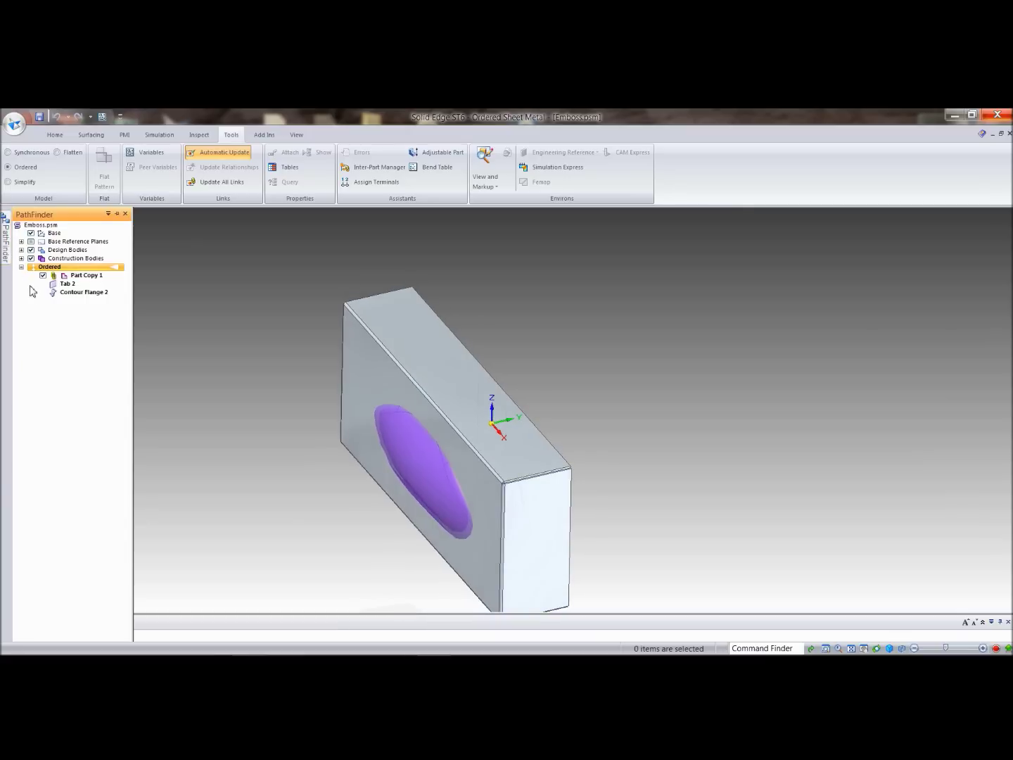
click(76, 276)
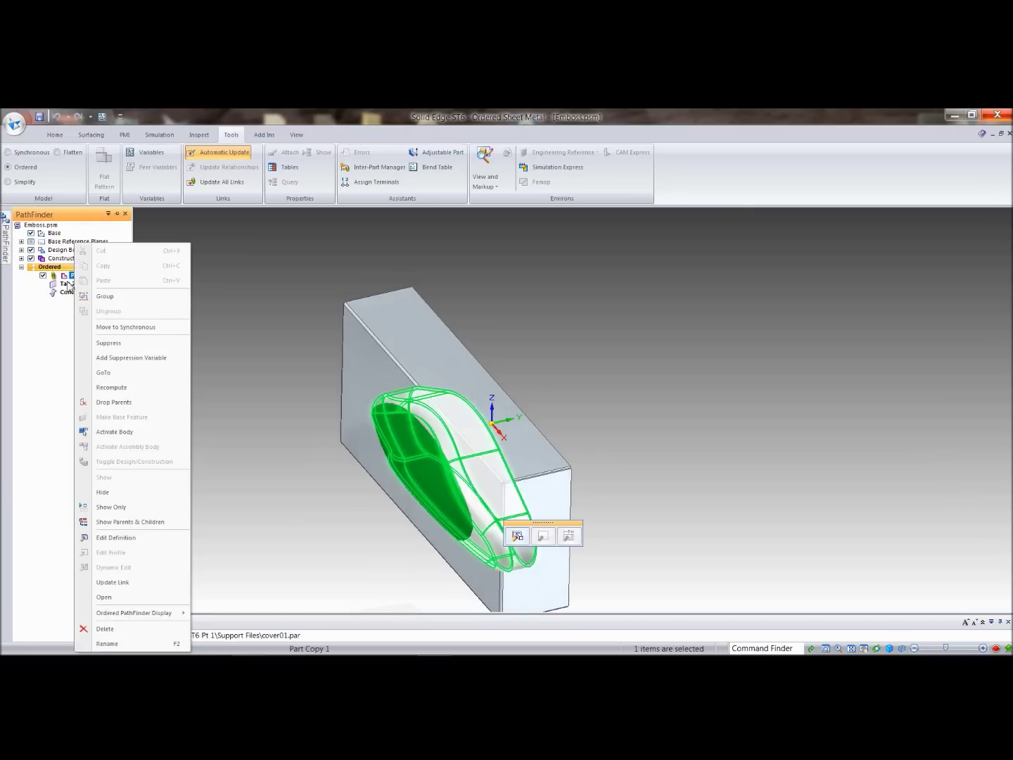
click(67, 284)
right_click(64, 284)
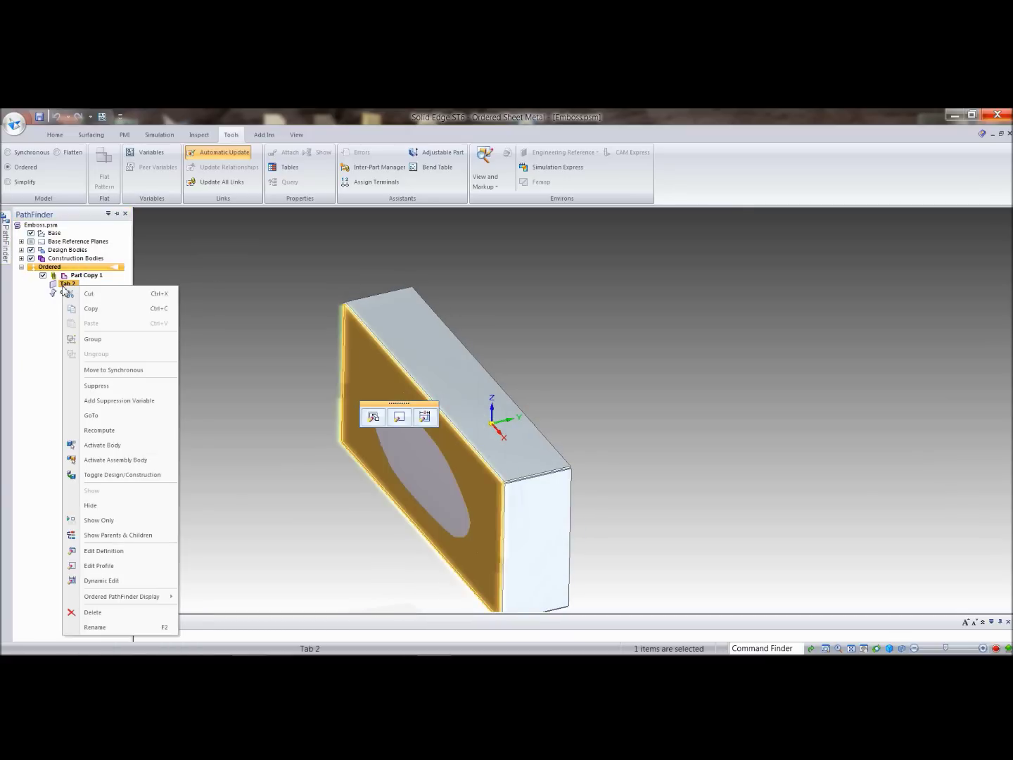
click(97, 385)
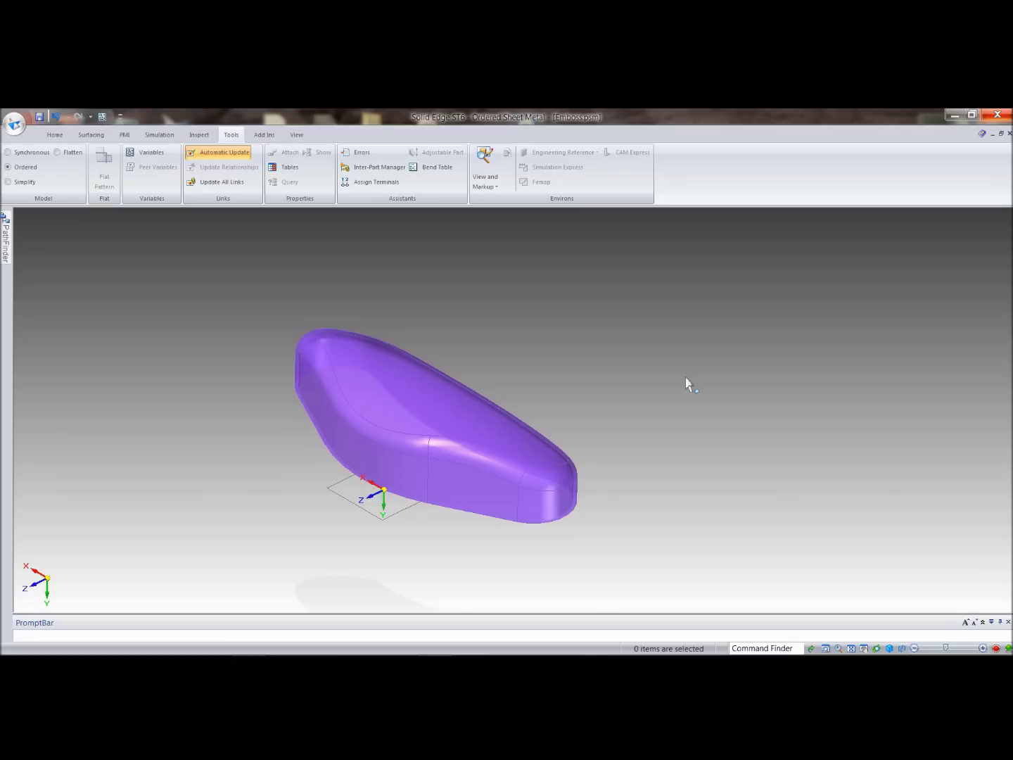
mouse_move(686, 393)
middle_down()
mouse_move(688, 403)
mouse_move(693, 392)
mouse_move(672, 393)
middle_up()
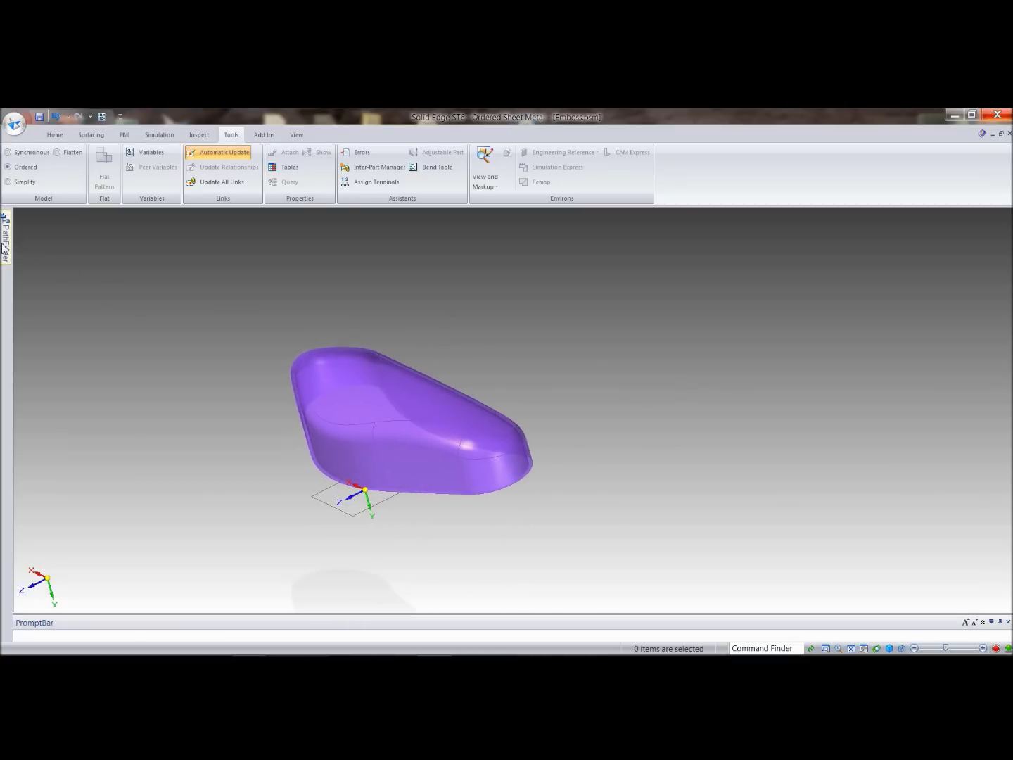
- Unsuppress Tab 2 to restore the sheet metal enclosure around the part copy
mouse_move(4, 248)
click(77, 266)
right_click(77, 267)
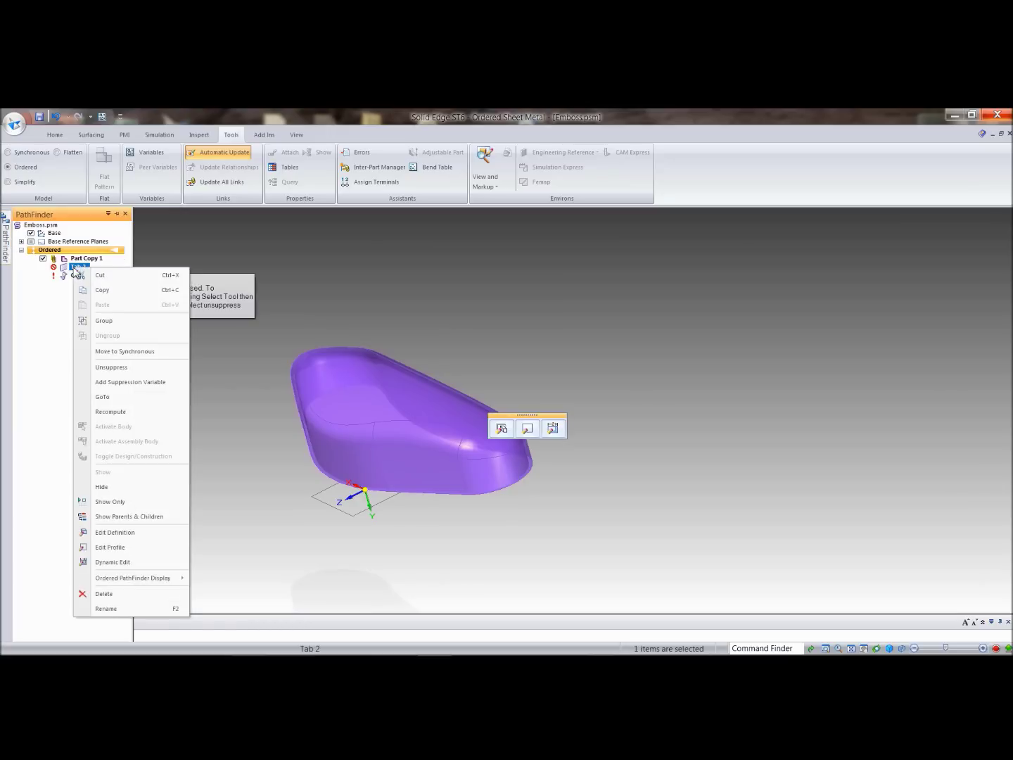
click(109, 367)
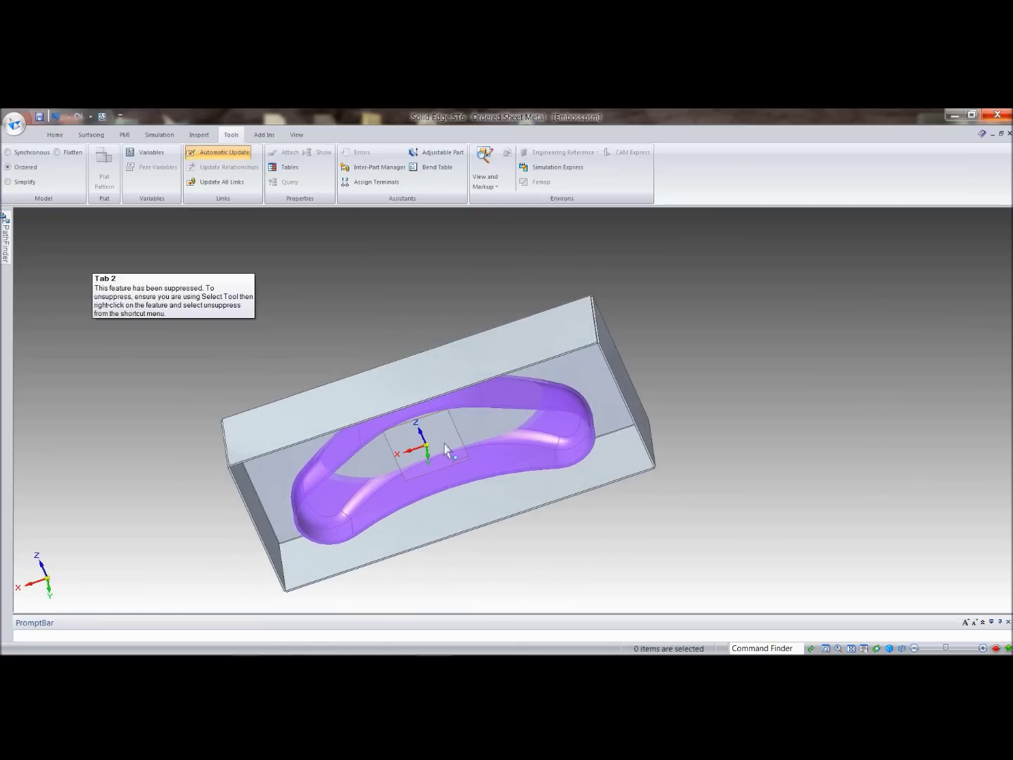
- Examine how the part copy protrudes through the enclosure from several sides and review the sheet metal deformation commands, including Emboss
middle_drag(444, 447, 557, 484)
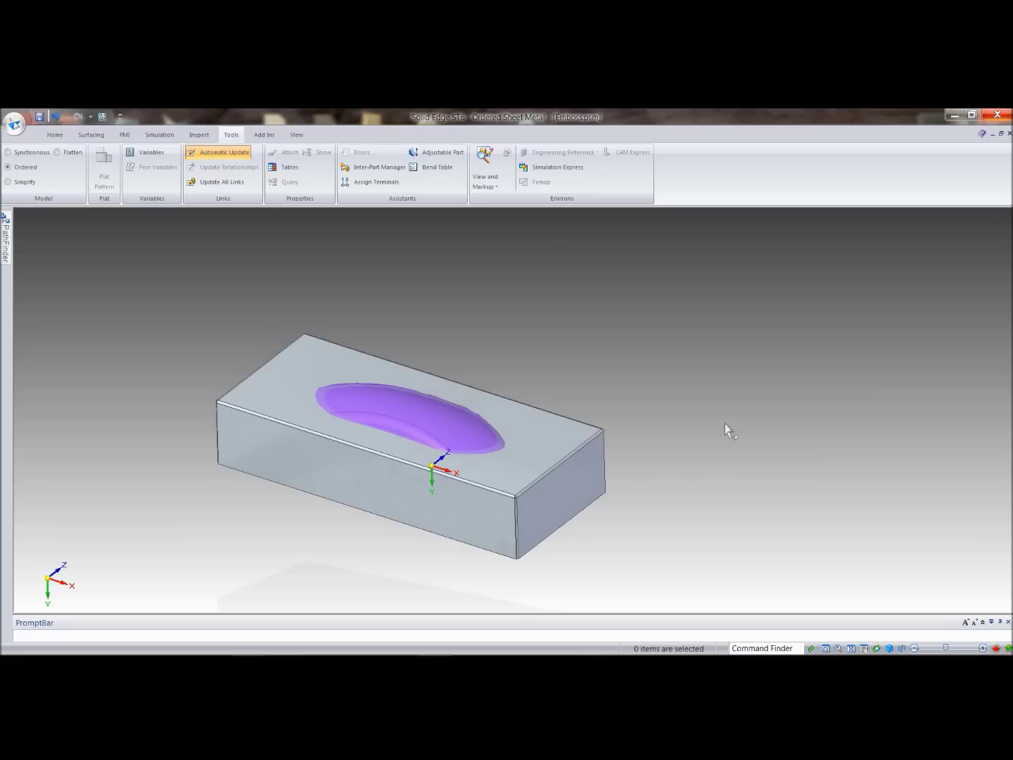
middle_drag(728, 429, 430, 414)
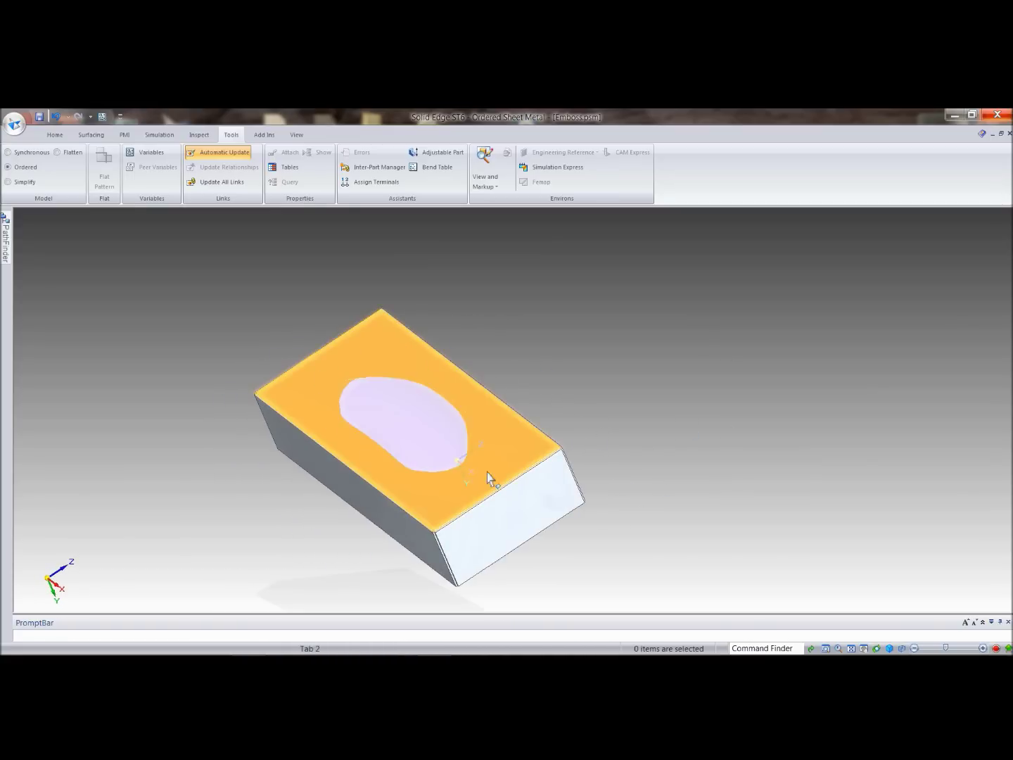
middle_drag(598, 308, 598, 308)
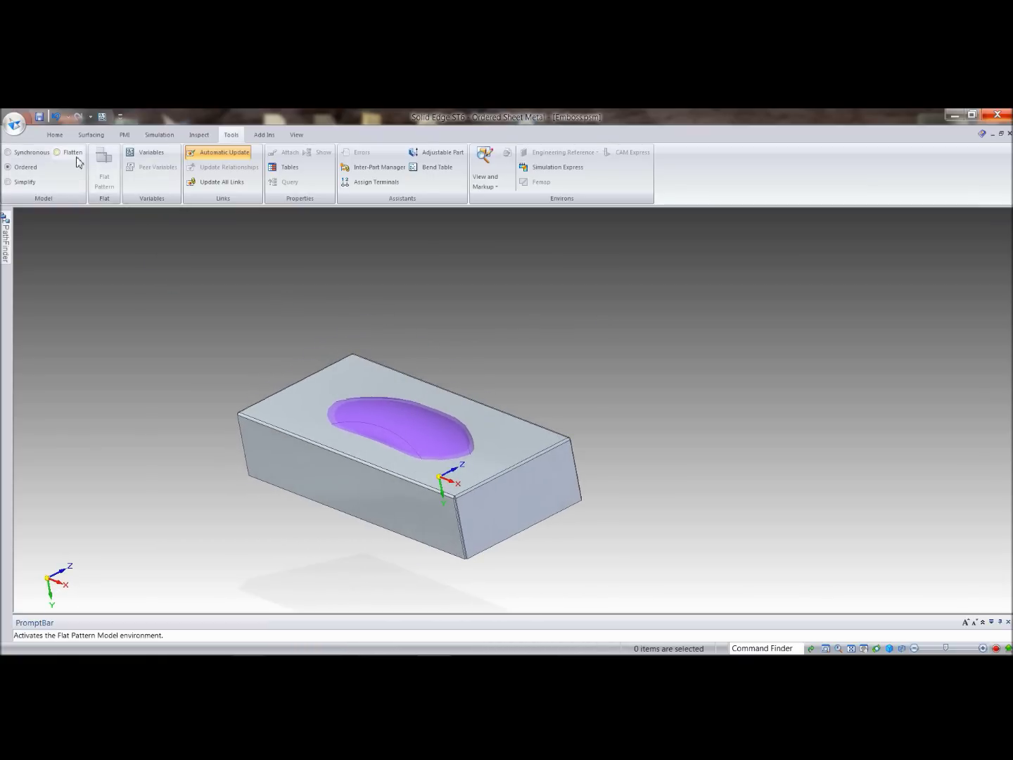
click(55, 134)
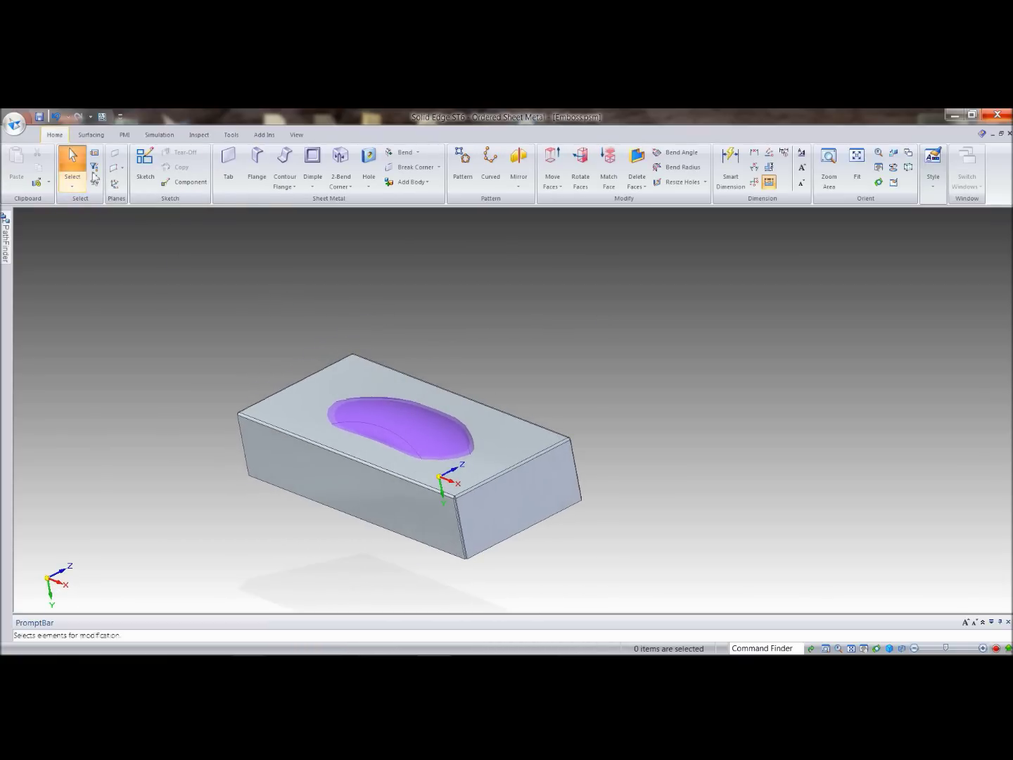
click(313, 187)
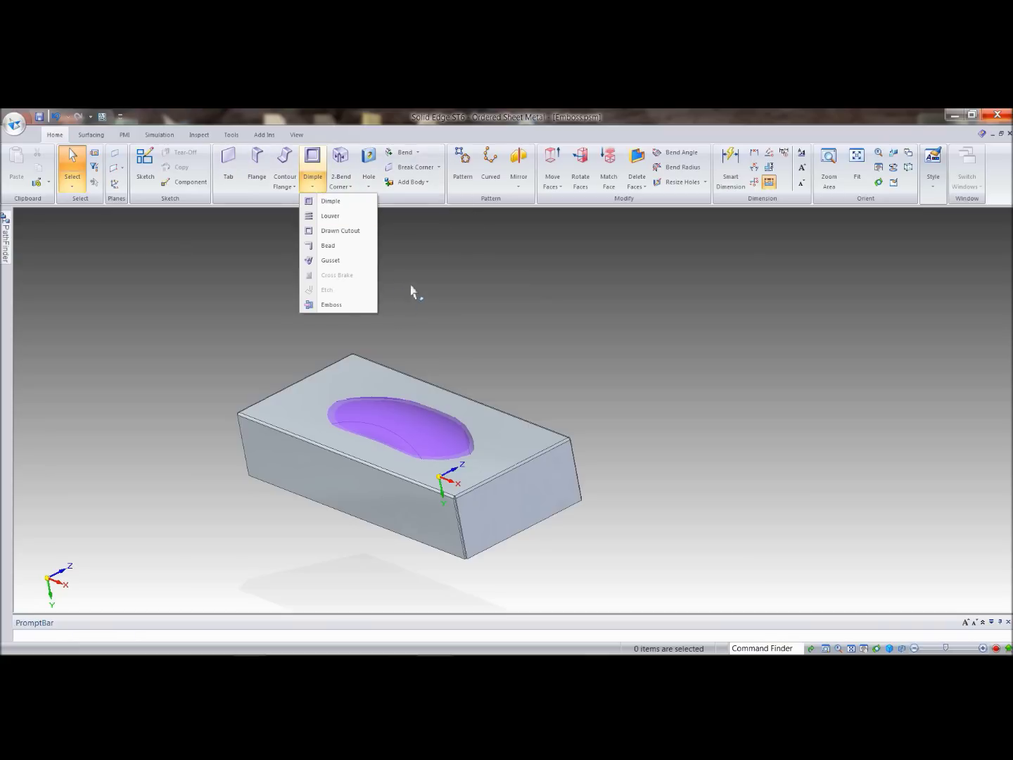
click(197, 283)
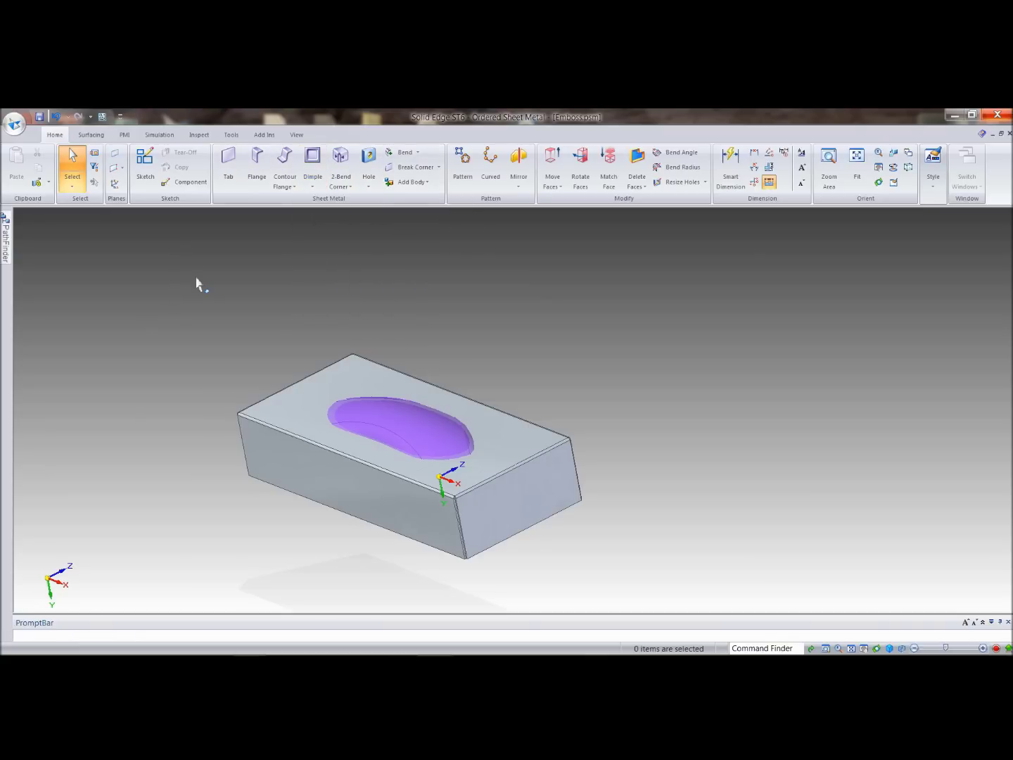
click(316, 187)
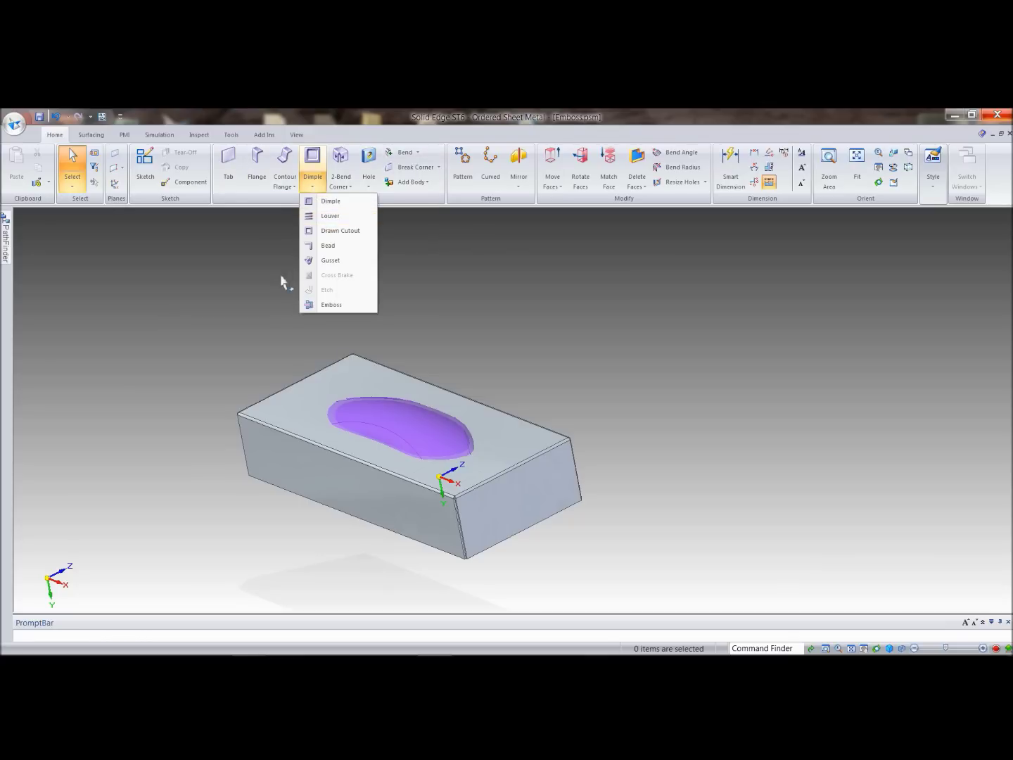
click(342, 306)
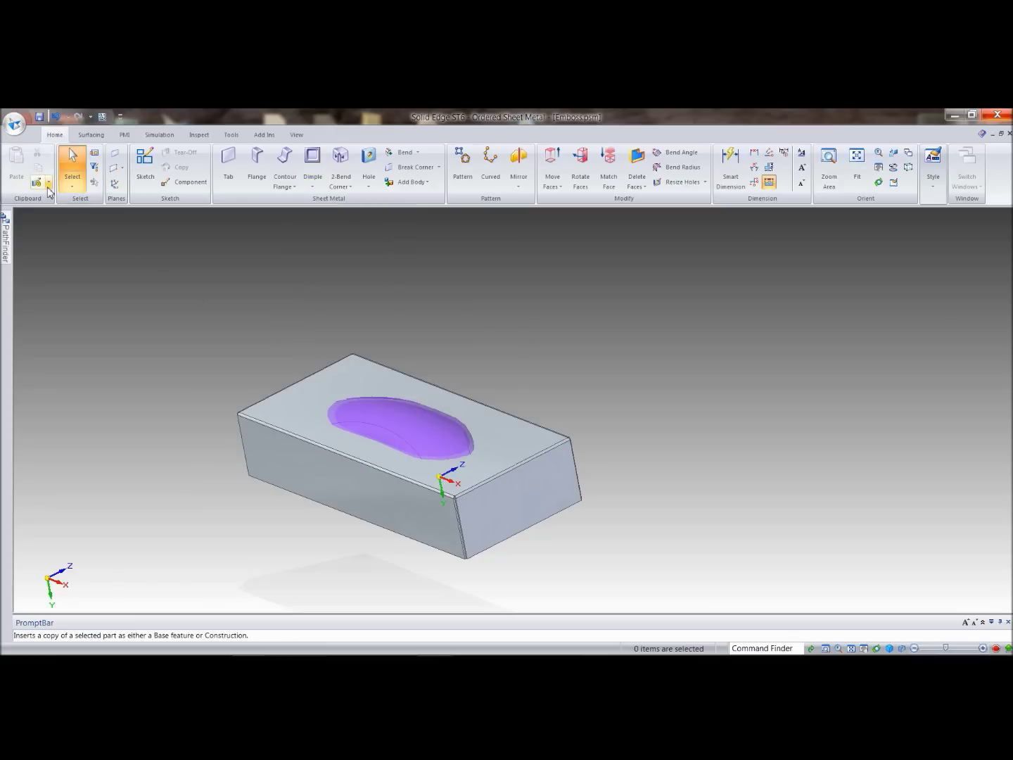
- Review the parameters of Part Copy 1, including its construction body option, and leave the definition without changing it
mouse_move(9, 252)
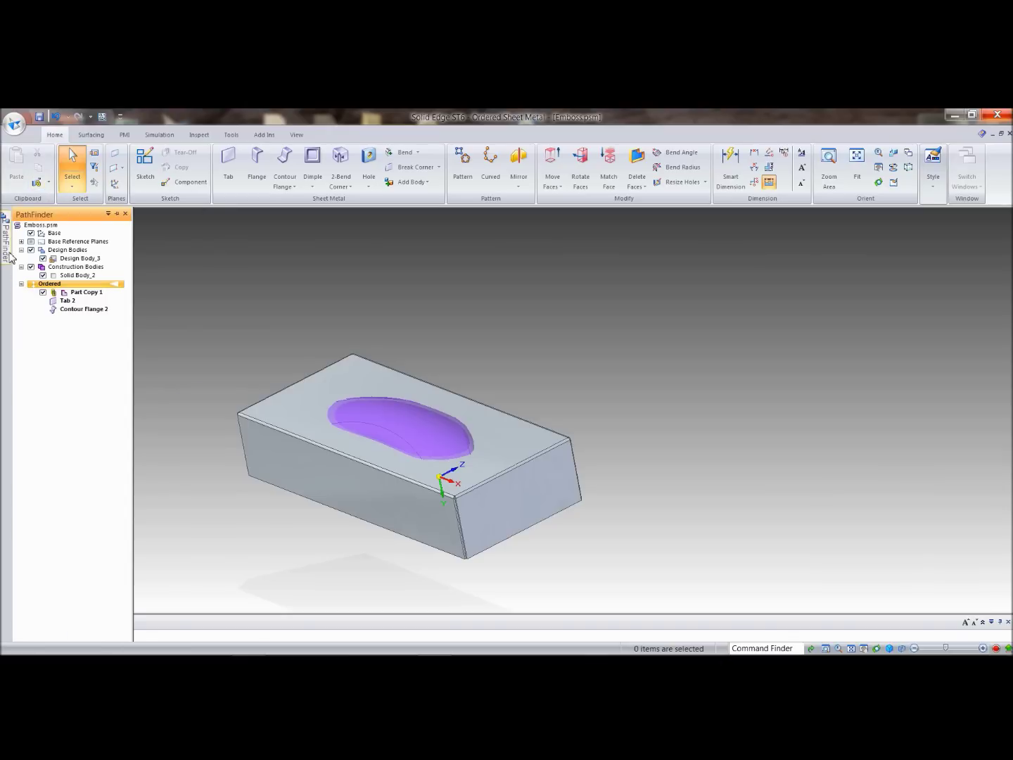
click(83, 293)
right_click(83, 300)
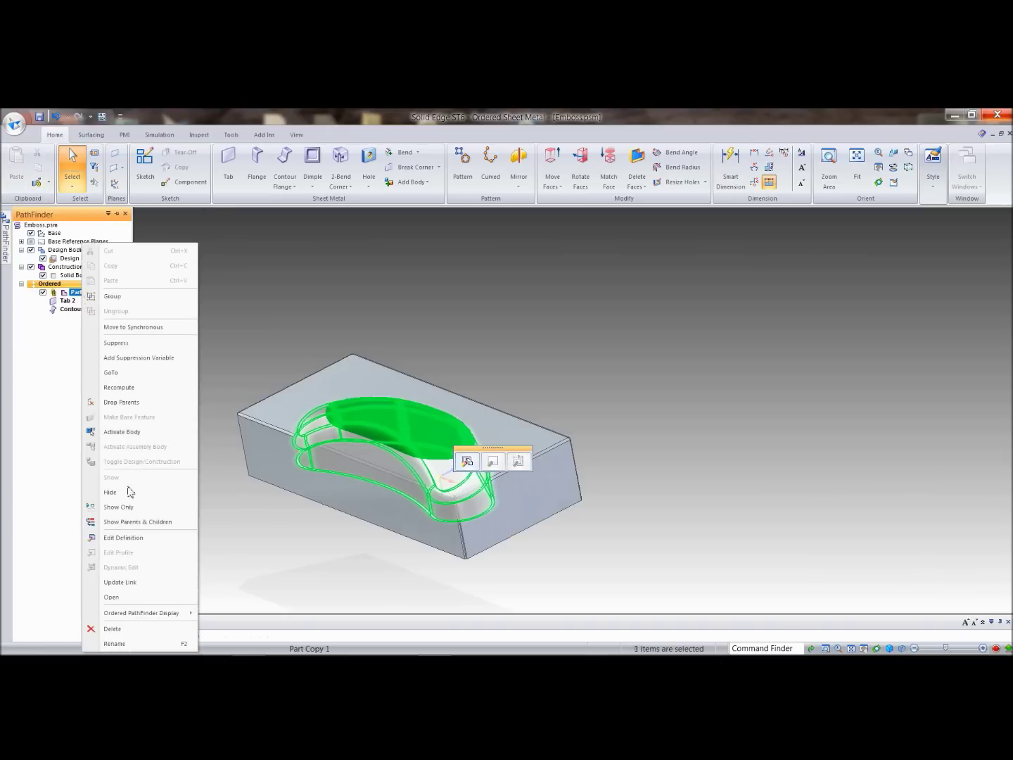
click(130, 537)
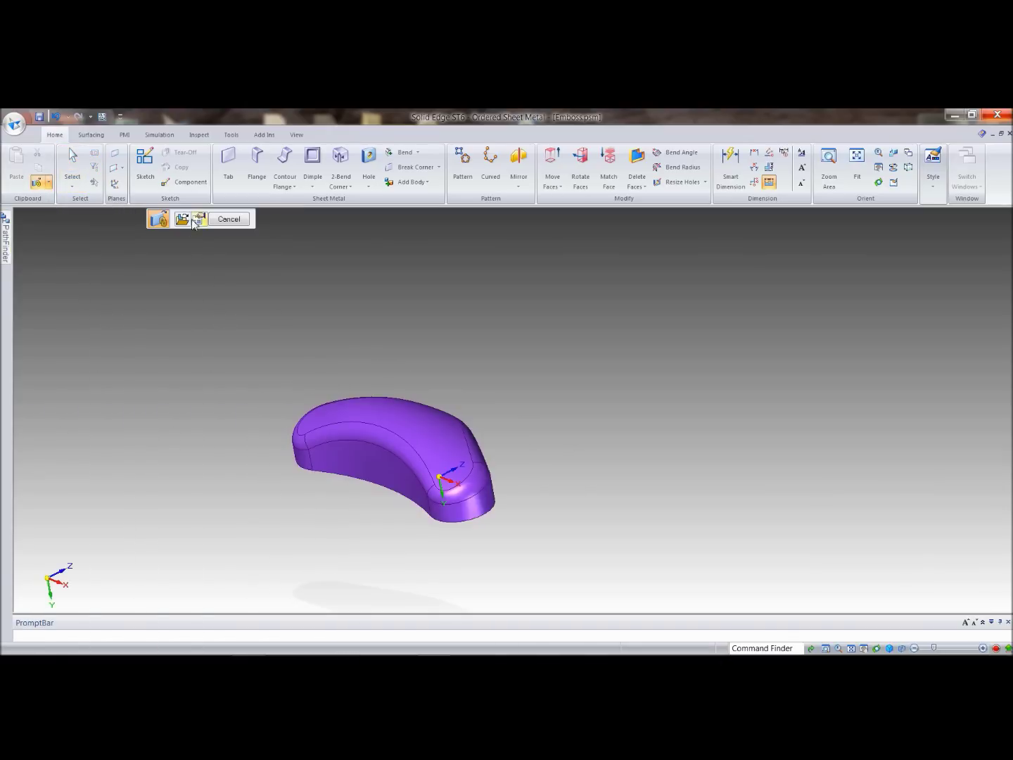
click(199, 219)
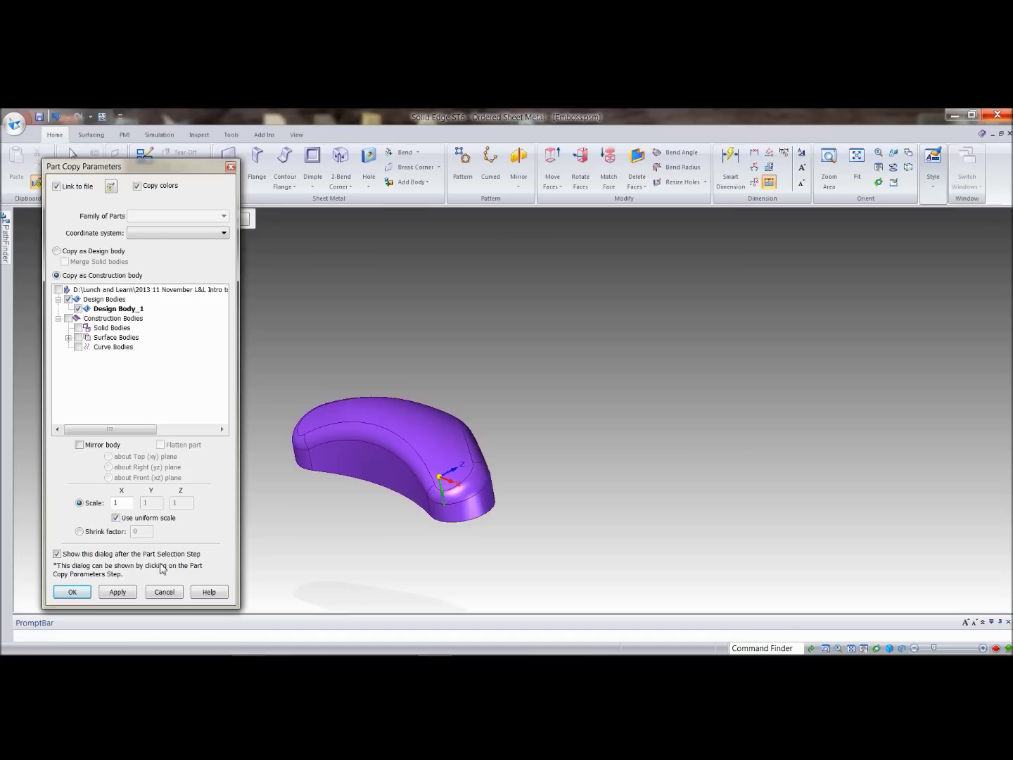
click(165, 593)
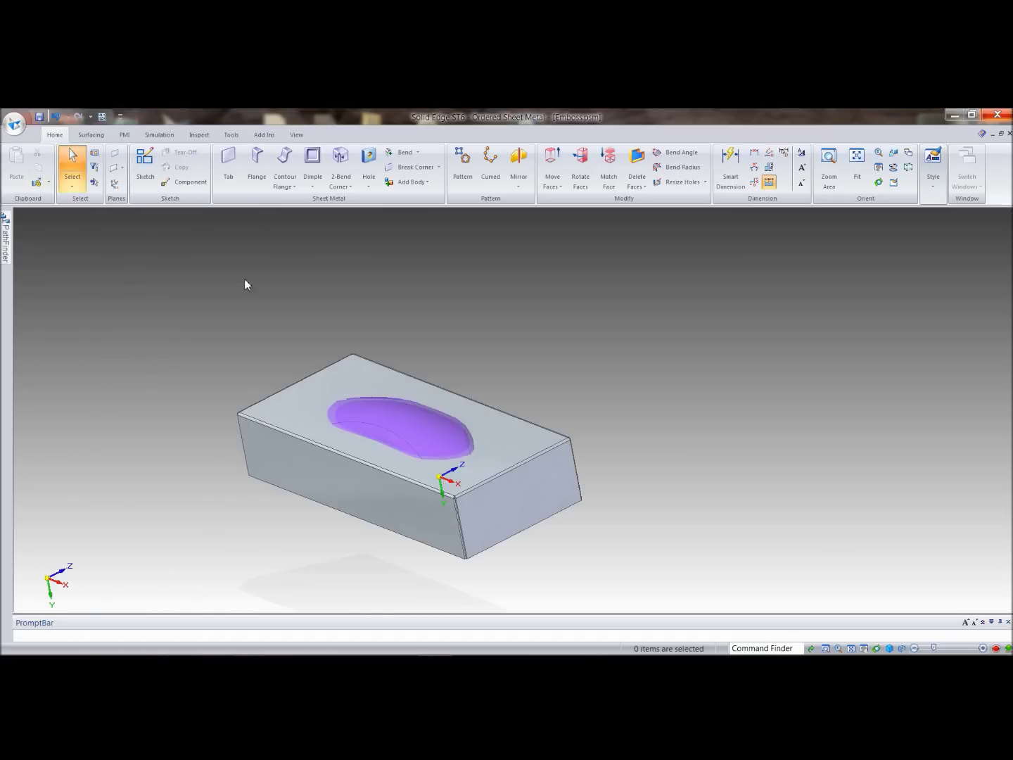
- Emboss the sheet metal enclosure using the purple part copy body as the tool, with a 0.010 in clearance
middle_drag(623, 325, 511, 345)
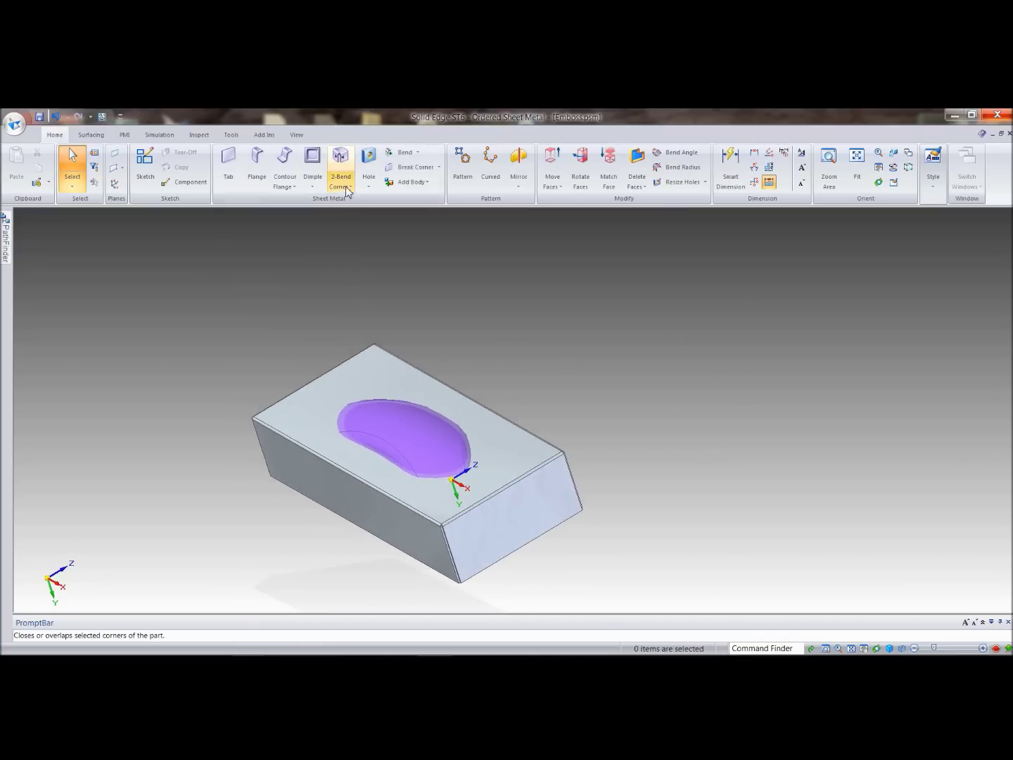
click(315, 187)
click(334, 306)
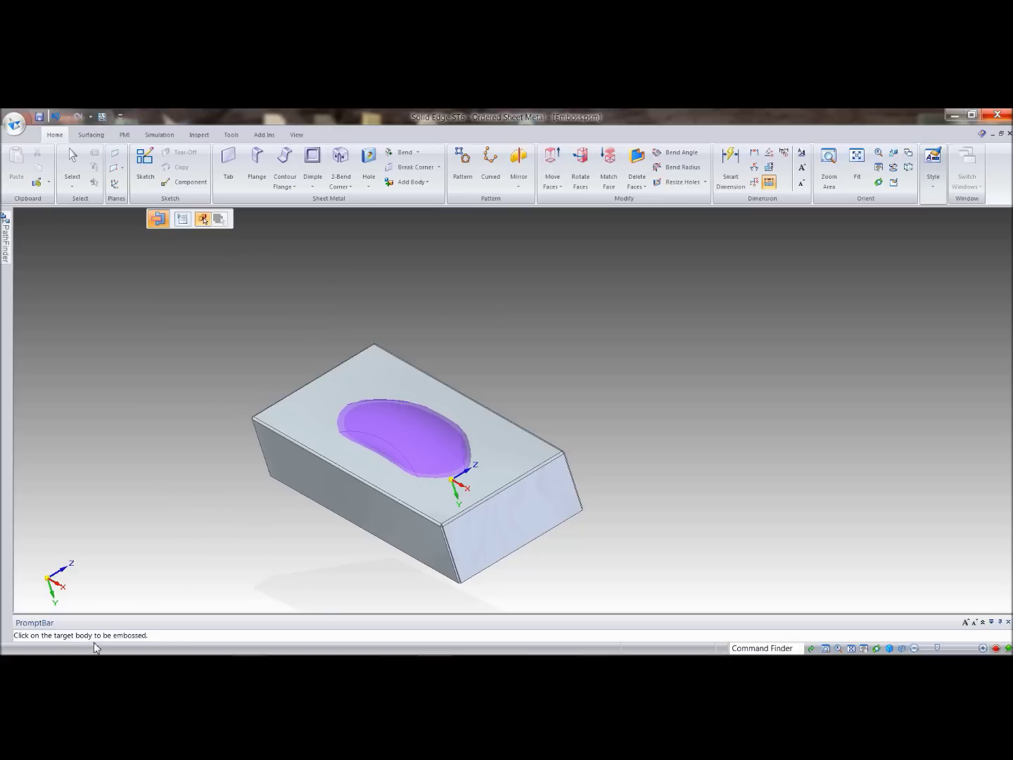
click(308, 471)
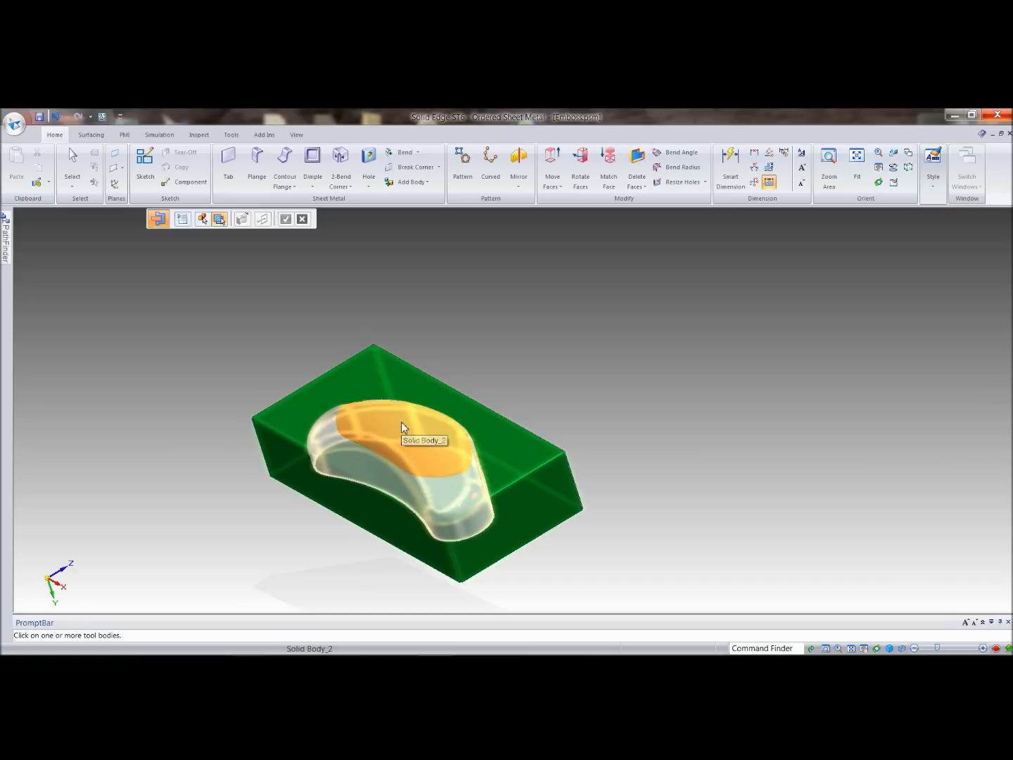
click(401, 427)
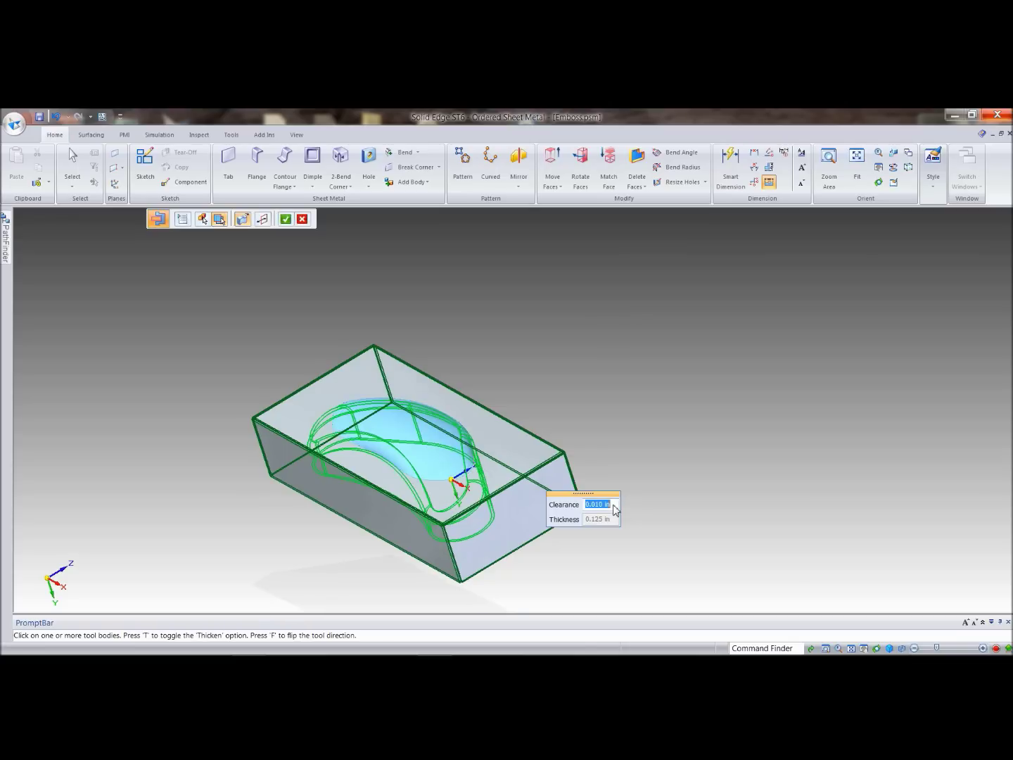
right_click(615, 336)
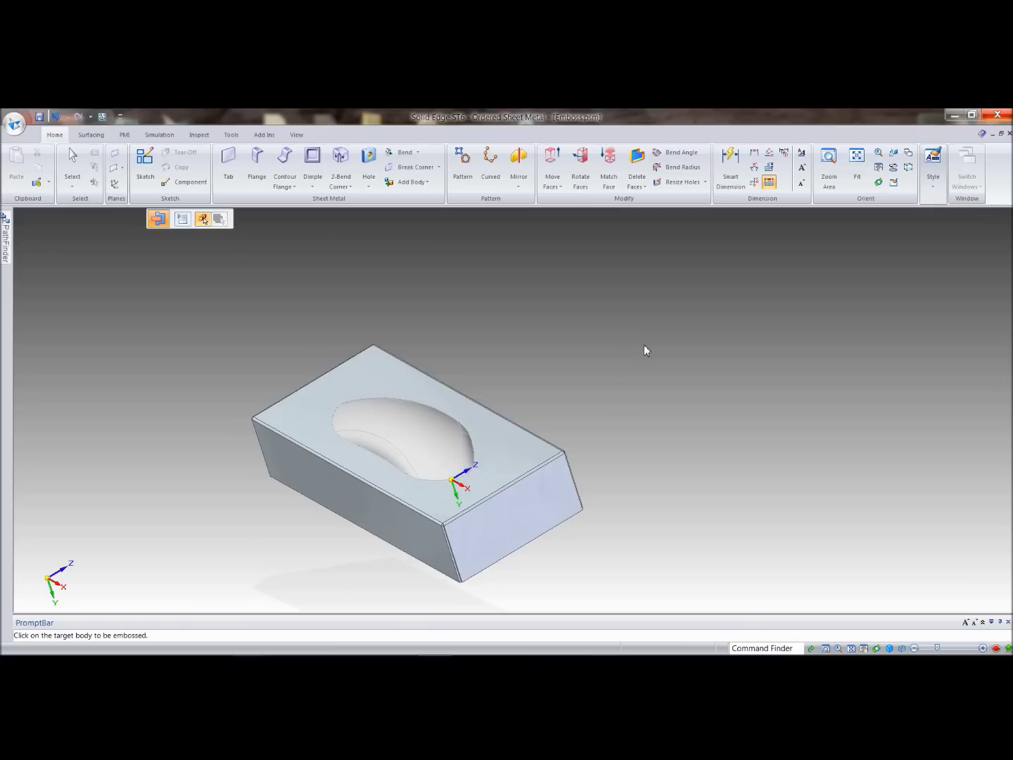
- Create a flat pattern with the embossed face oriented upward and its long front edge defining the x-axis and origin
middle_drag(692, 374, 42, 233)
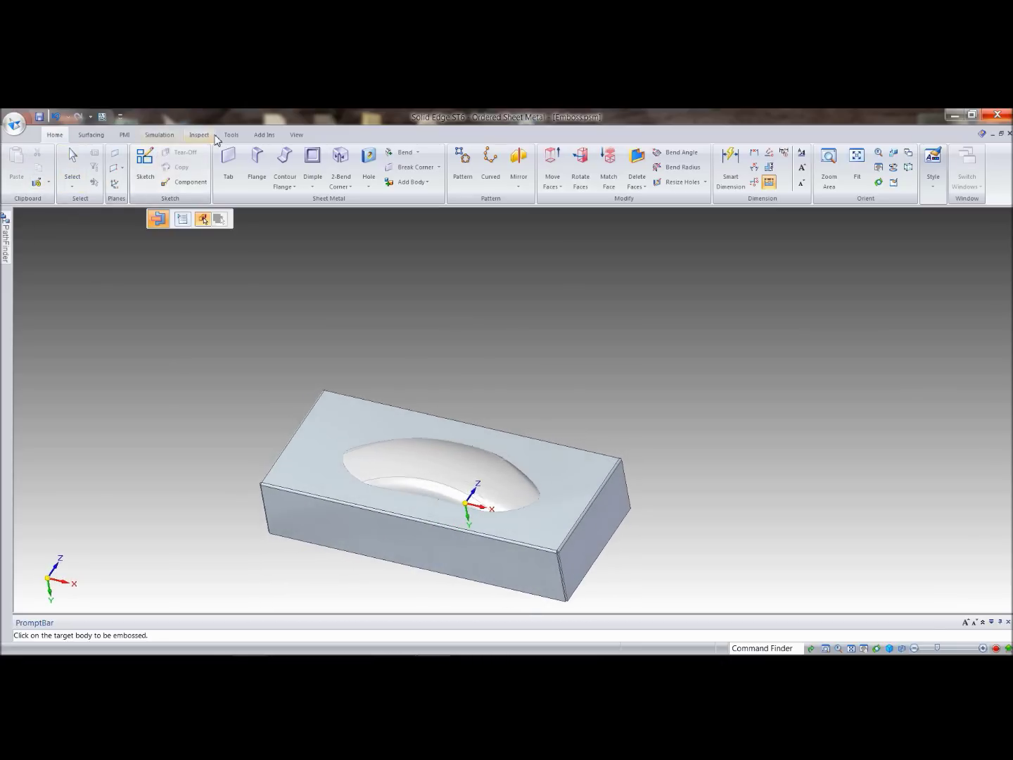
click(225, 135)
click(104, 166)
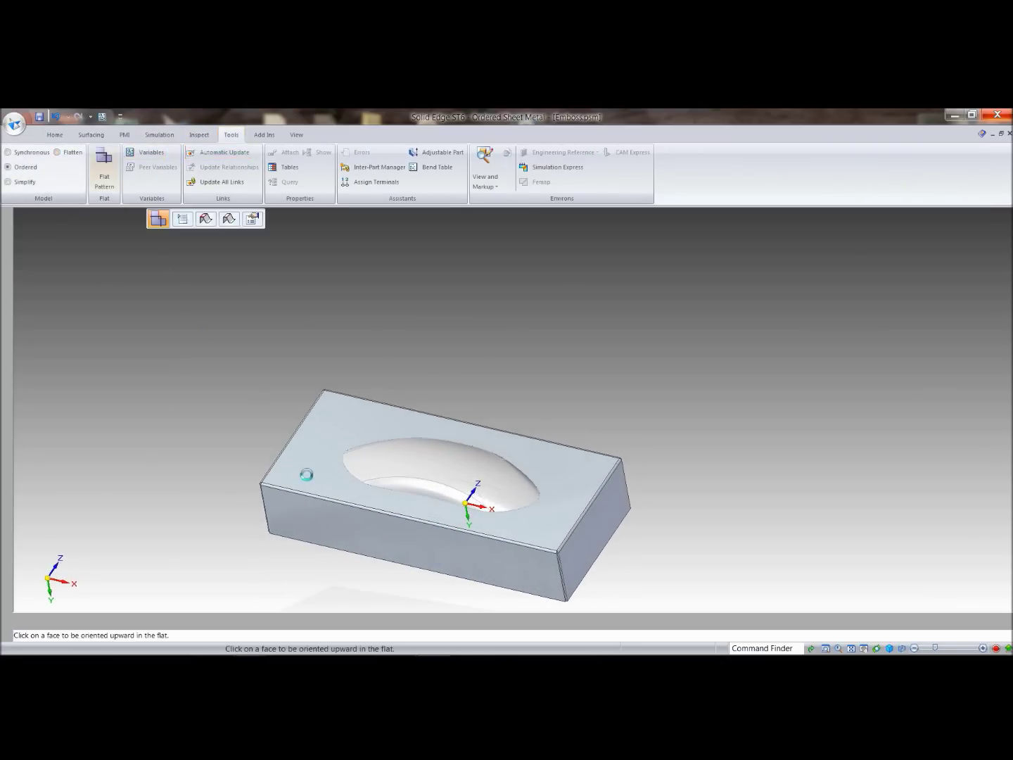
click(305, 484)
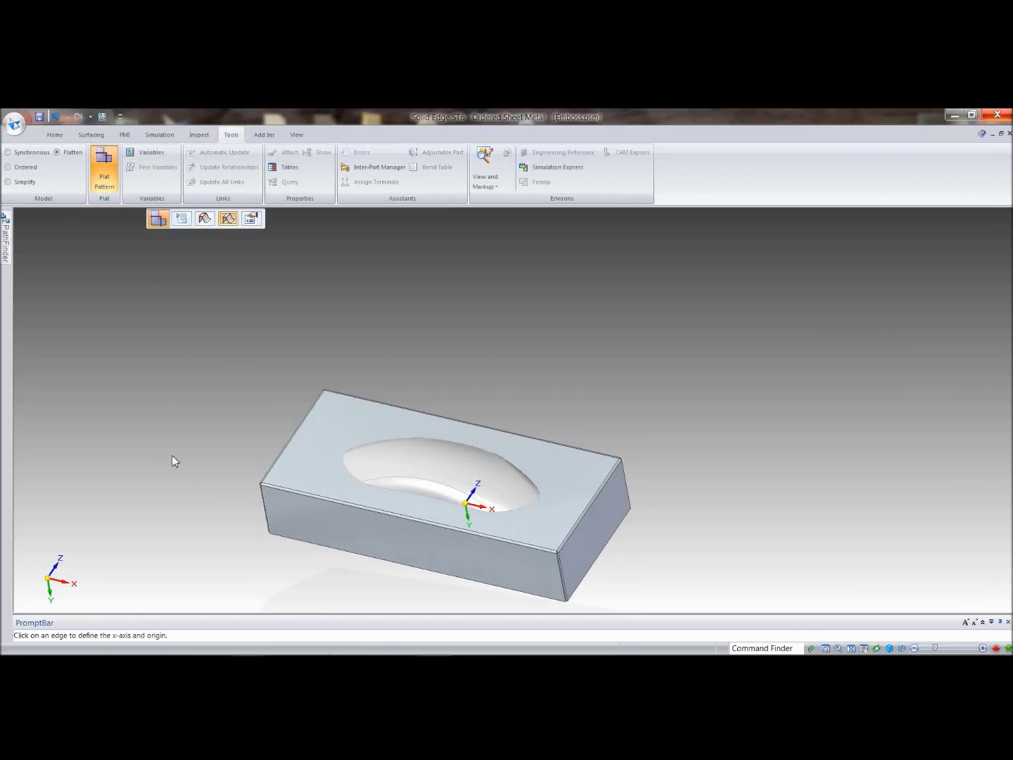
click(310, 493)
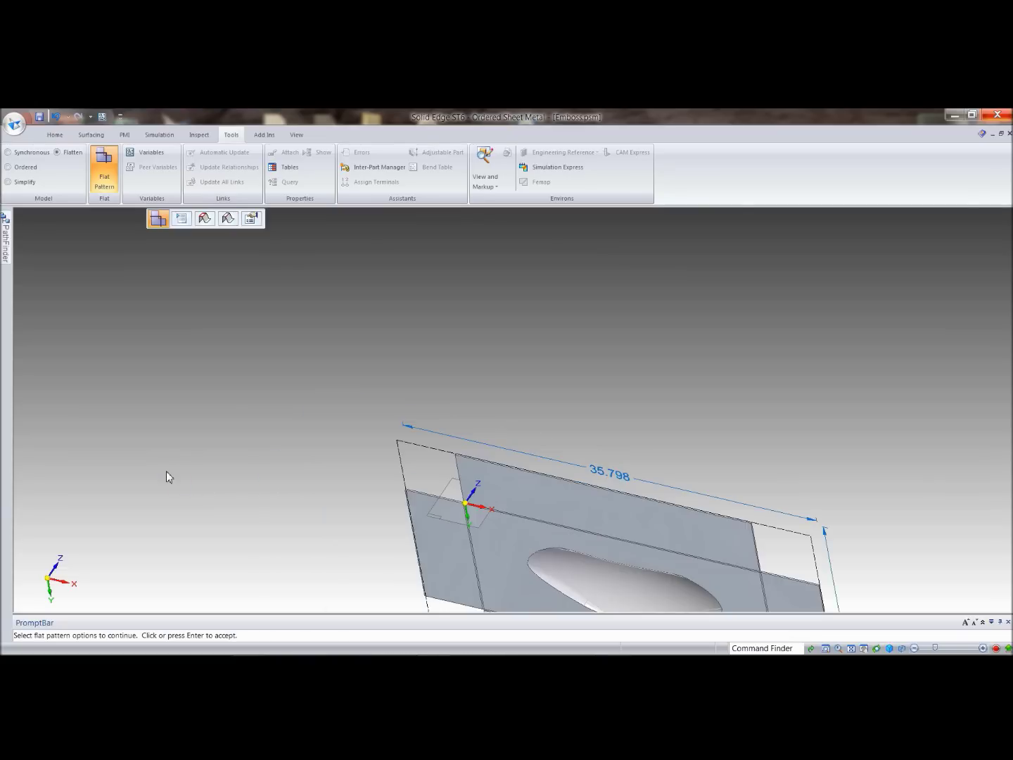
click(738, 394)
middle_drag(962, 458, 930, 296)
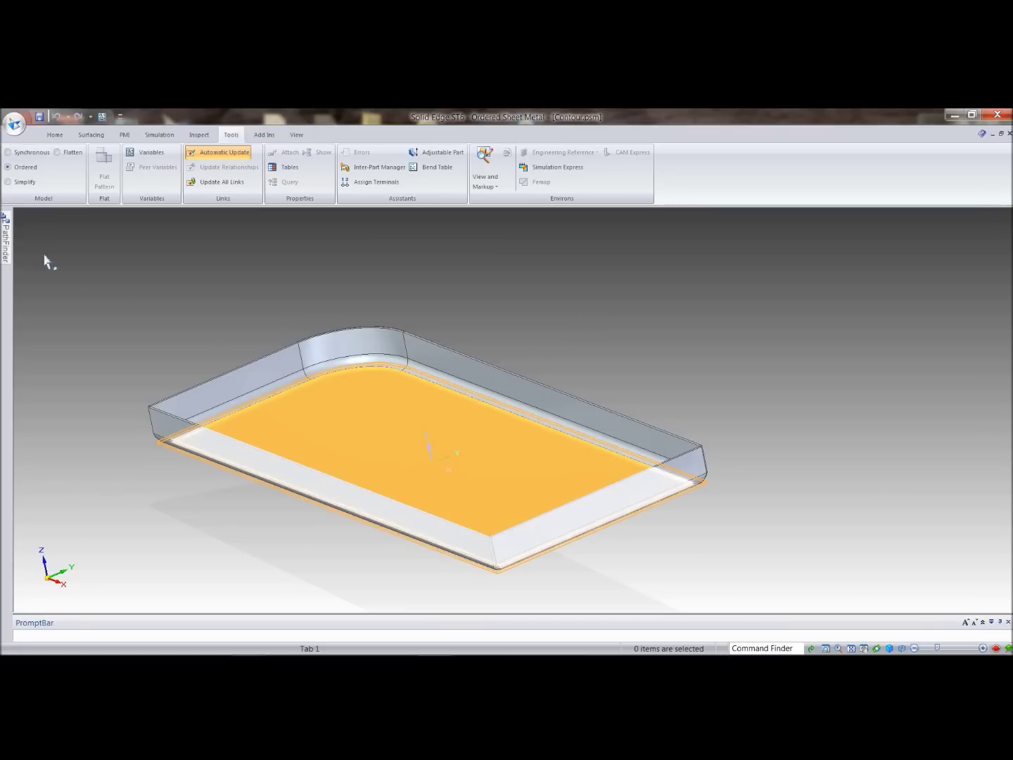
- Roll Contour.psm back to Tab 1 to inspect the base tab alone, and roll it forward to Contour Flange 2
mouse_move(4, 250)
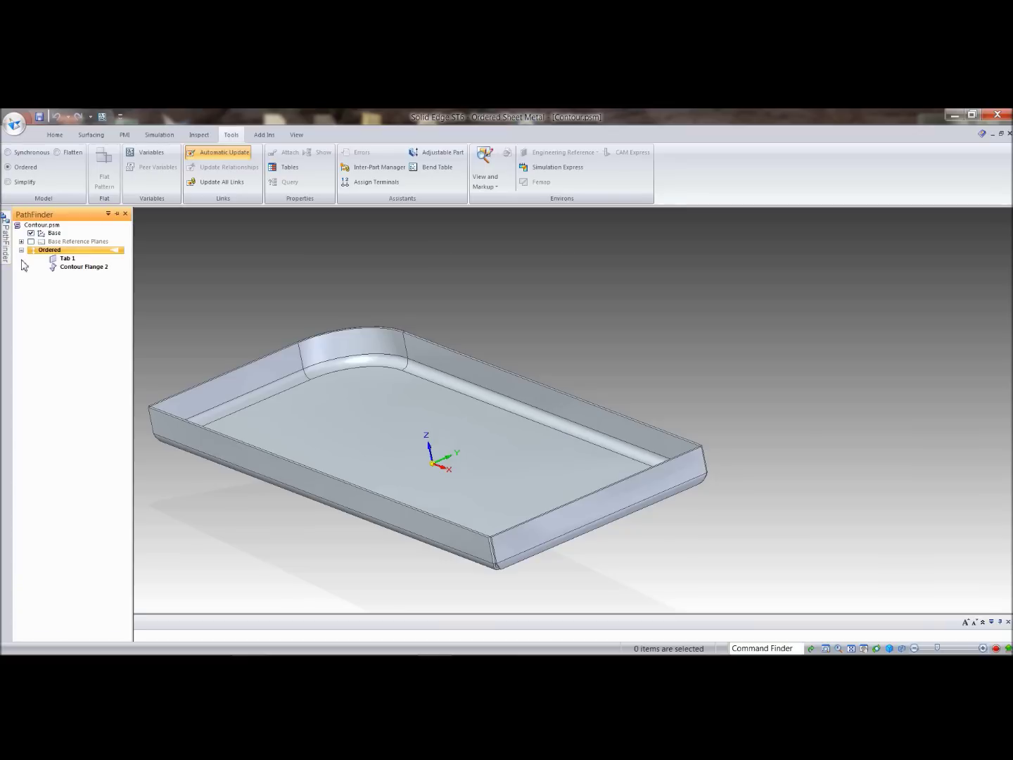
right_click(59, 261)
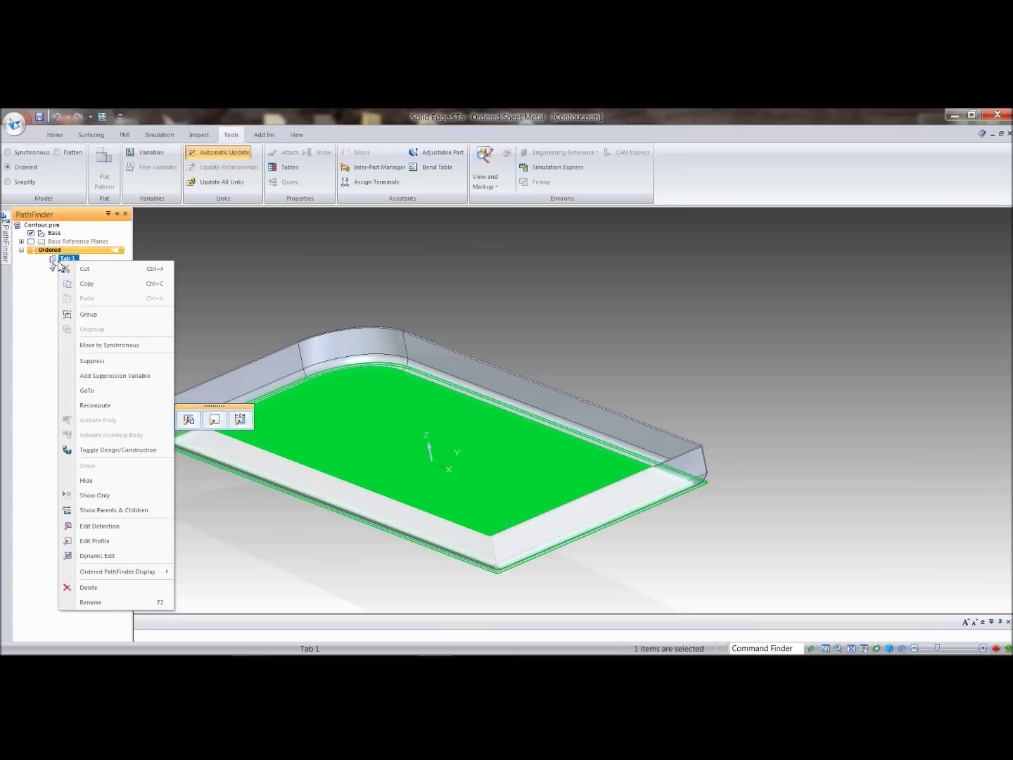
click(104, 395)
click(295, 335)
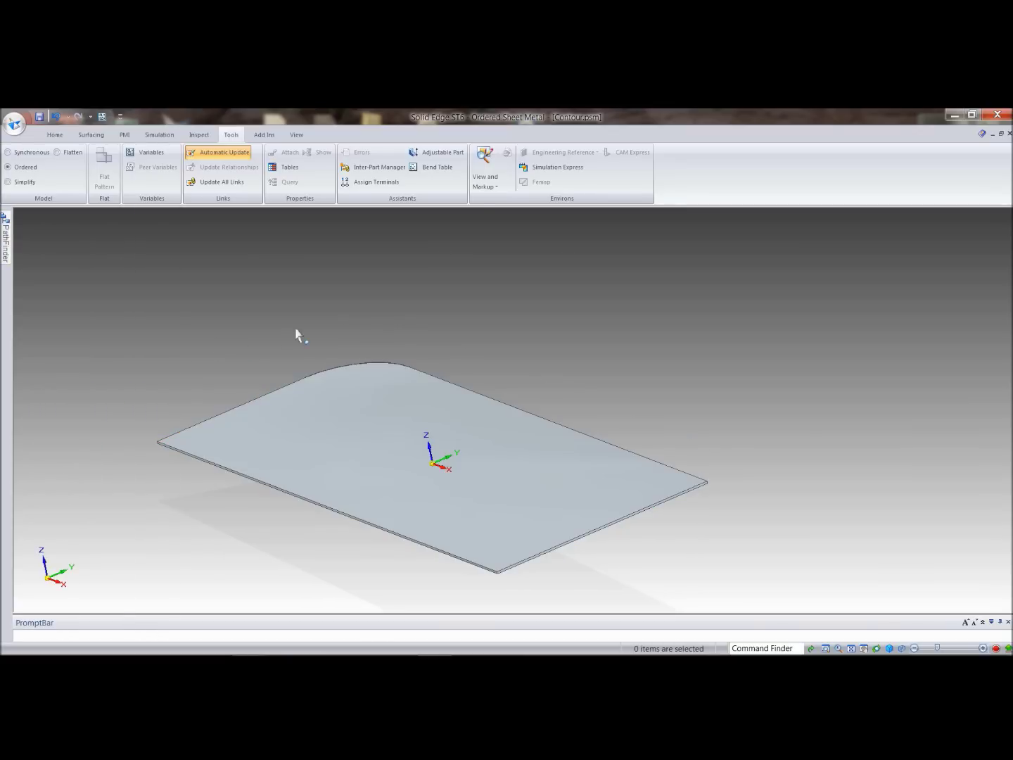
mouse_move(5, 248)
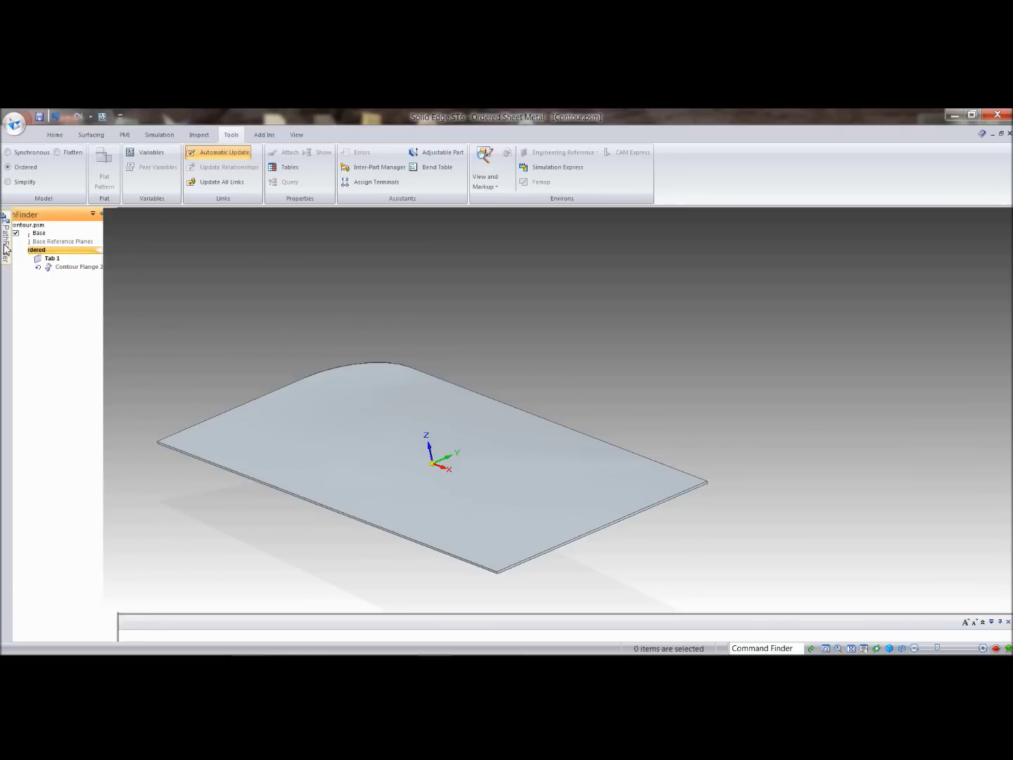
right_click(78, 269)
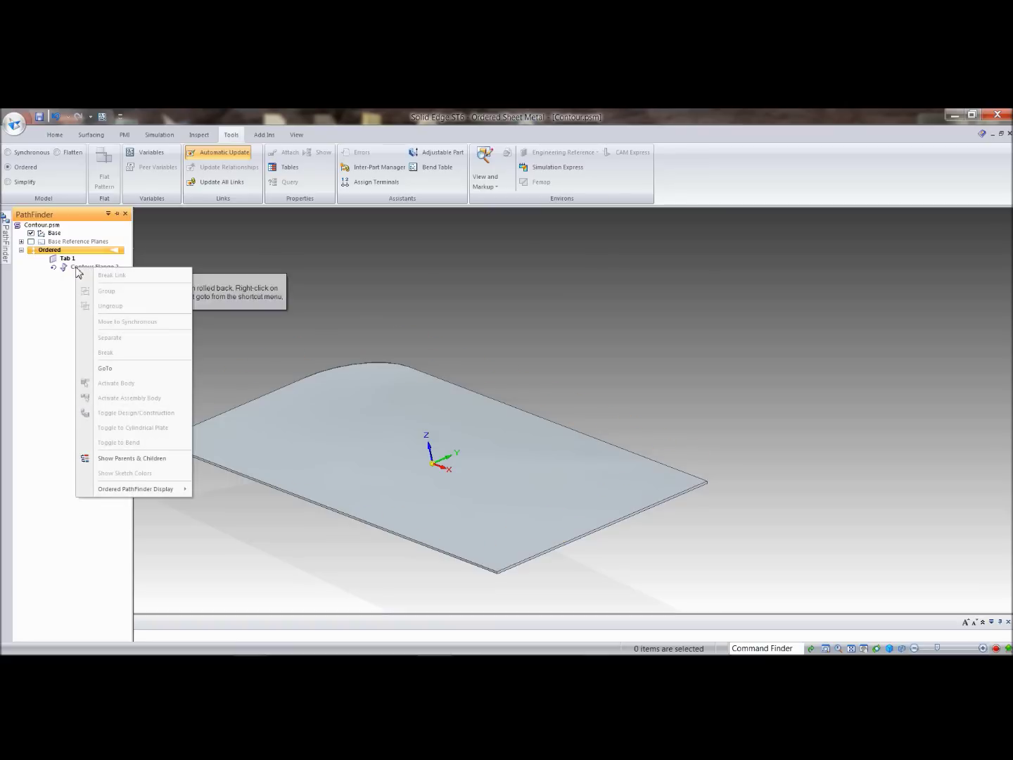
click(104, 370)
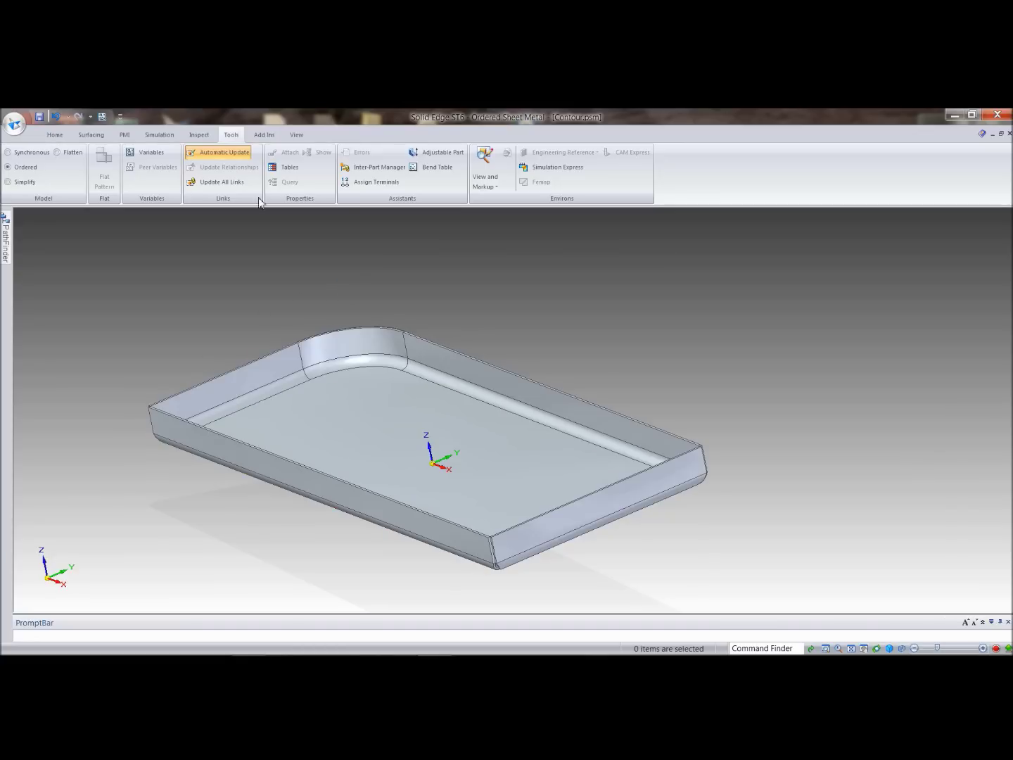
- Start a contour flange with its profile plane normal to the curved rim edge at the edge's end point
click(55, 135)
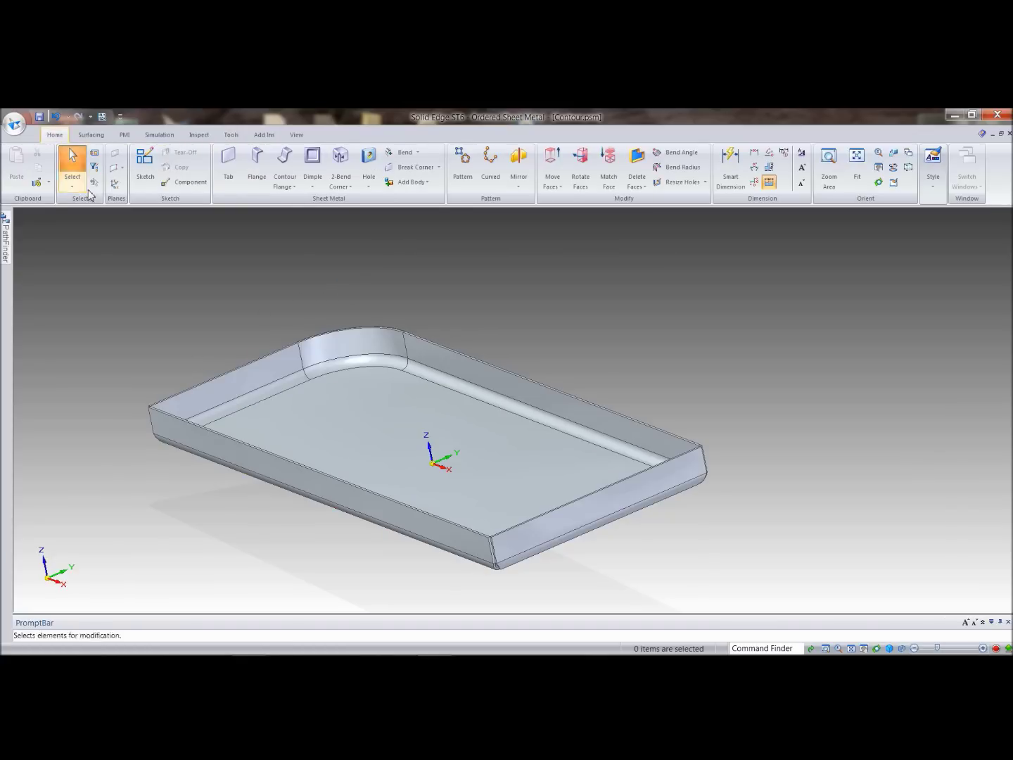
click(293, 178)
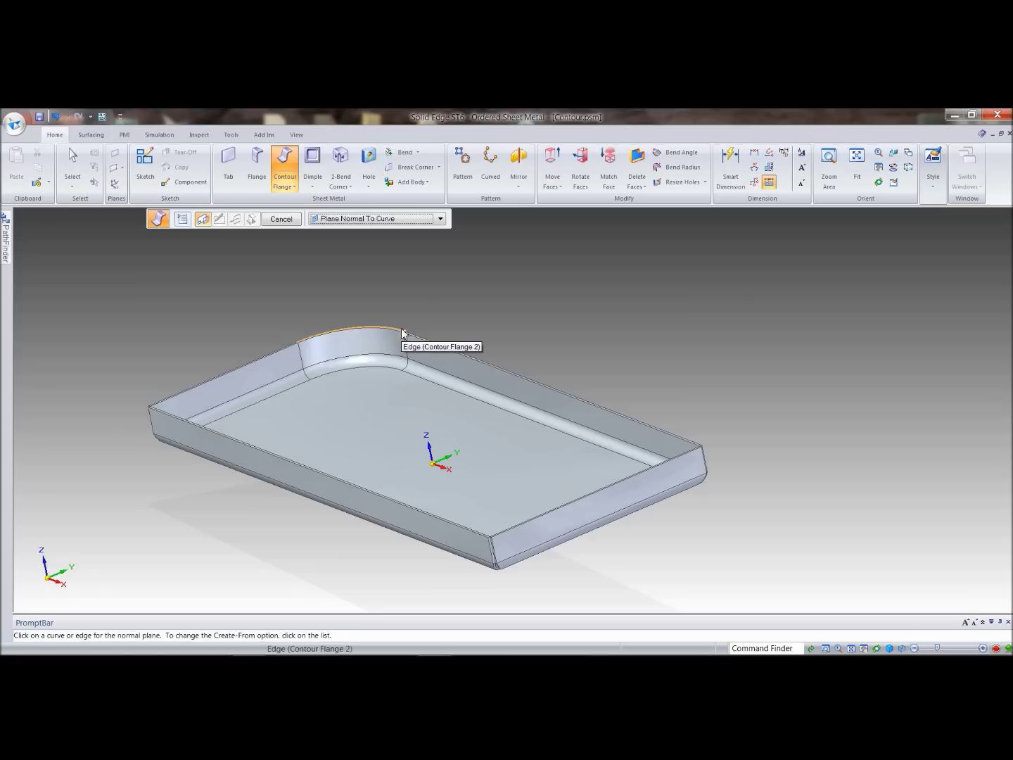
click(403, 333)
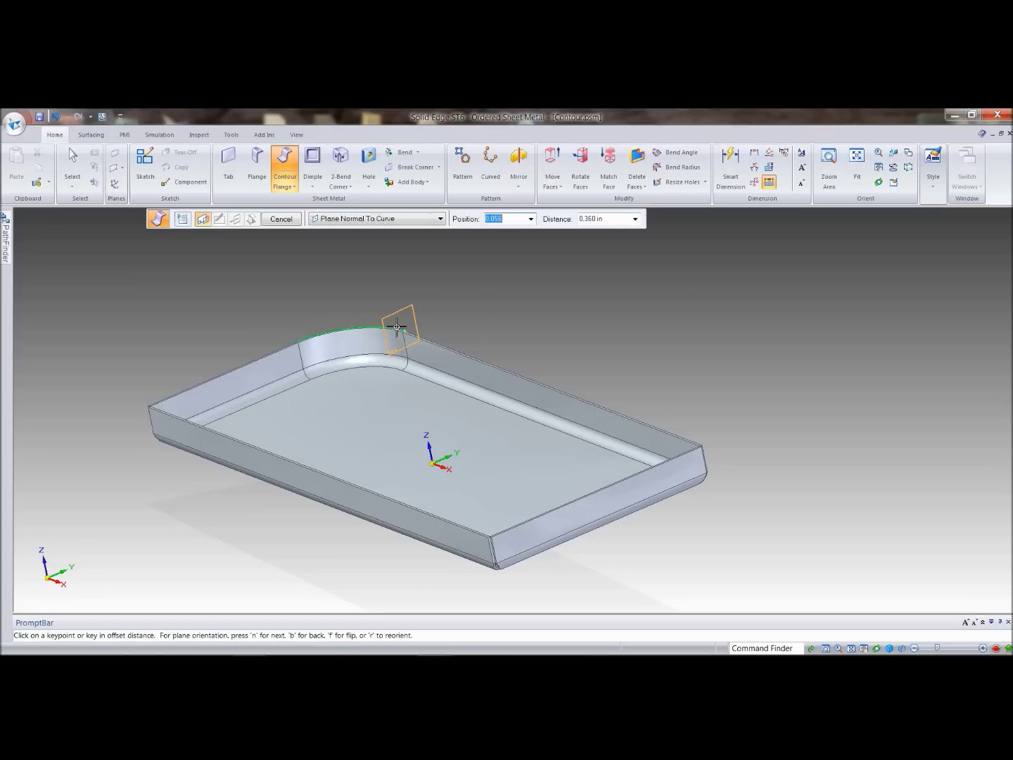
click(468, 339)
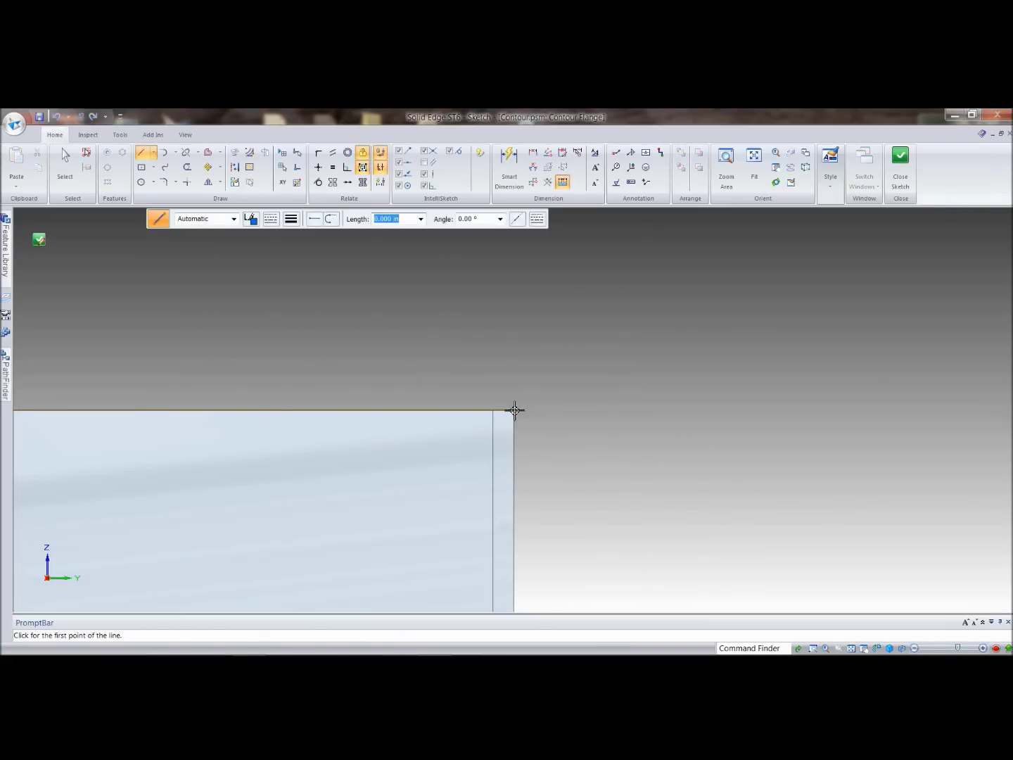
- Sketch the flange profile as a horizontal line running outward from the rim's upper corner, dimension it to 1 in, and finish the sketch
click(514, 412)
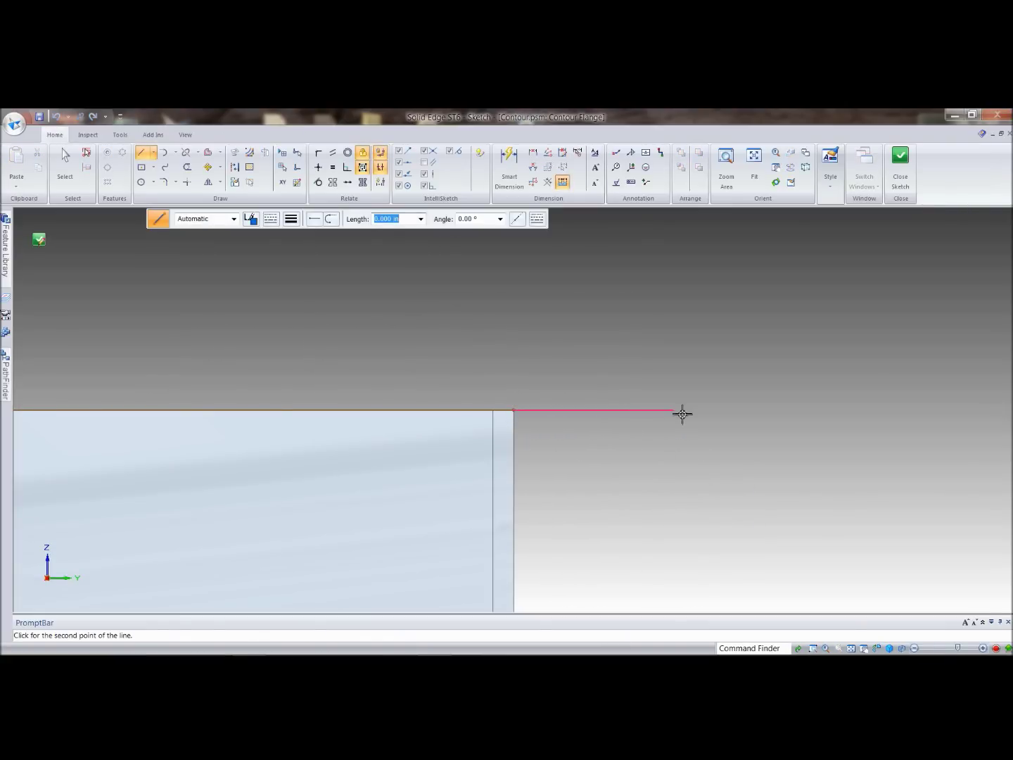
click(704, 410)
click(511, 171)
click(572, 411)
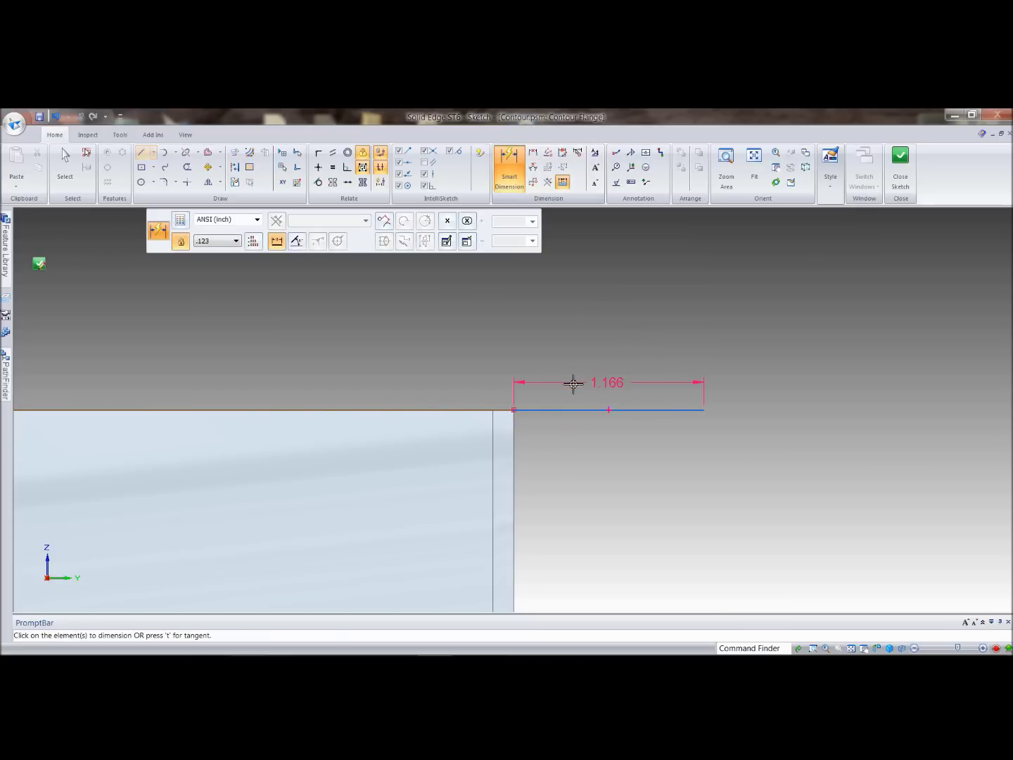
click(573, 383)
text(1)
key(Return)
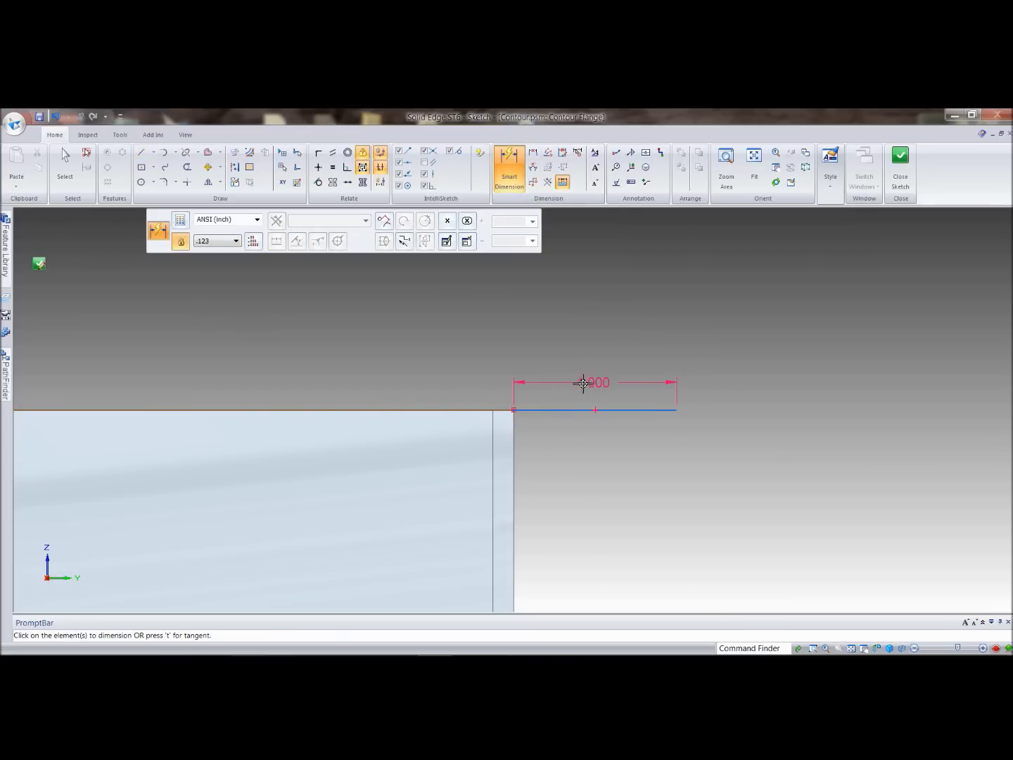
click(901, 165)
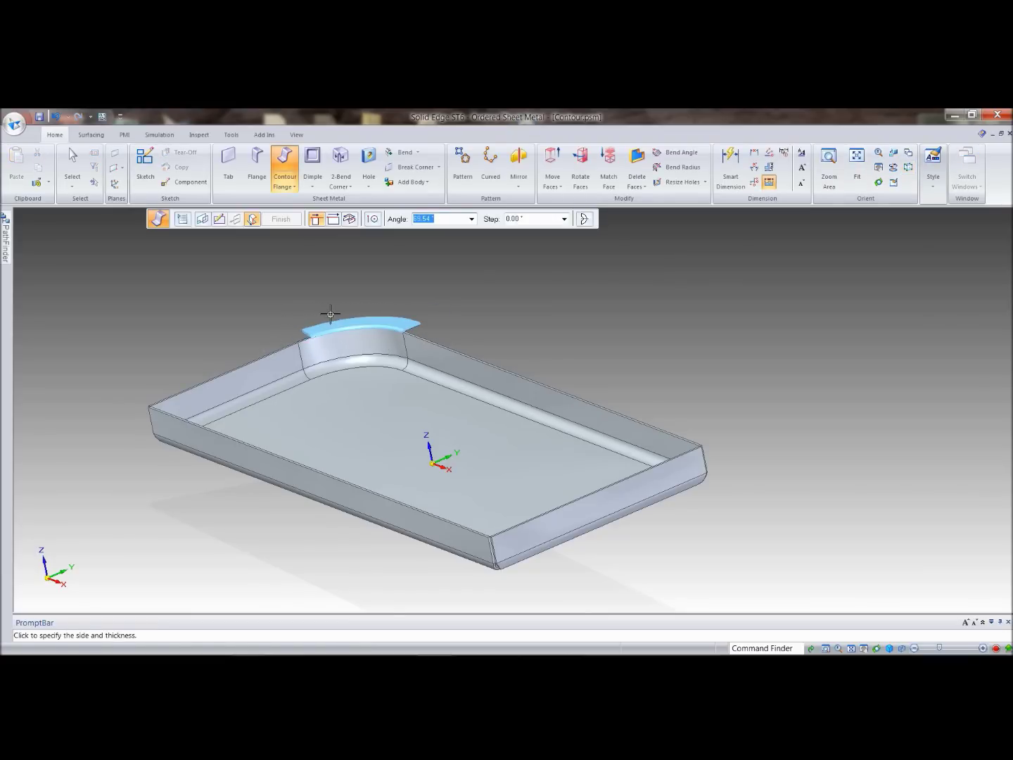
- Extend the contour flange along the chain of rim edges through the curved corner and complete the feature
click(349, 218)
click(286, 340)
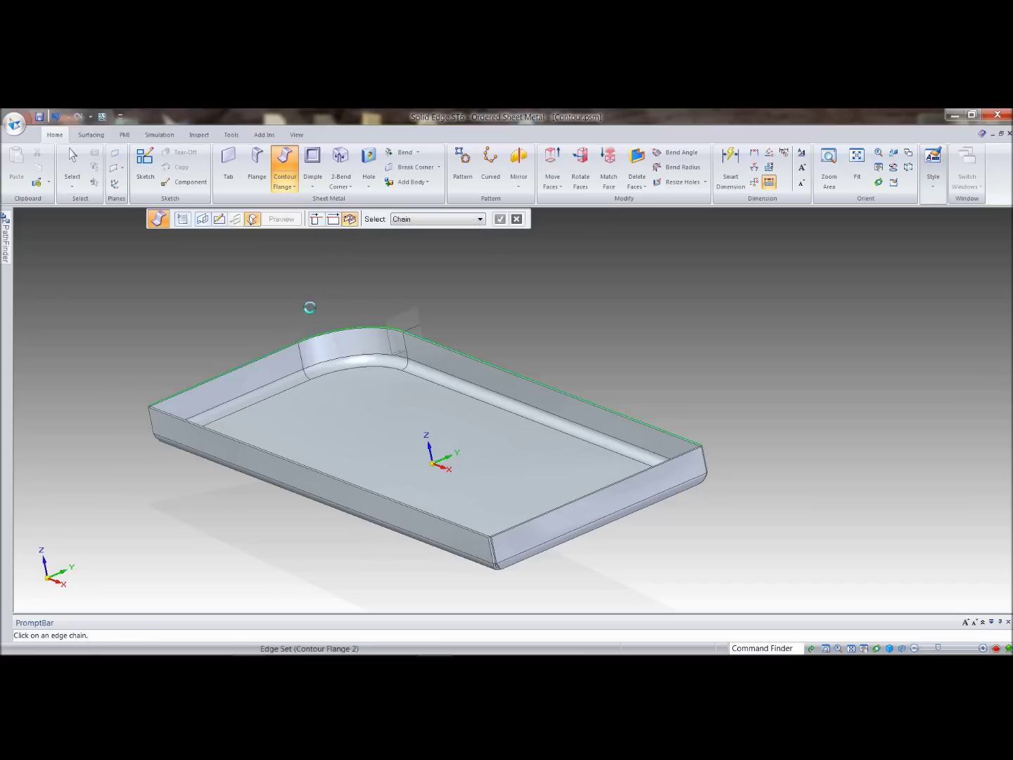
click(500, 218)
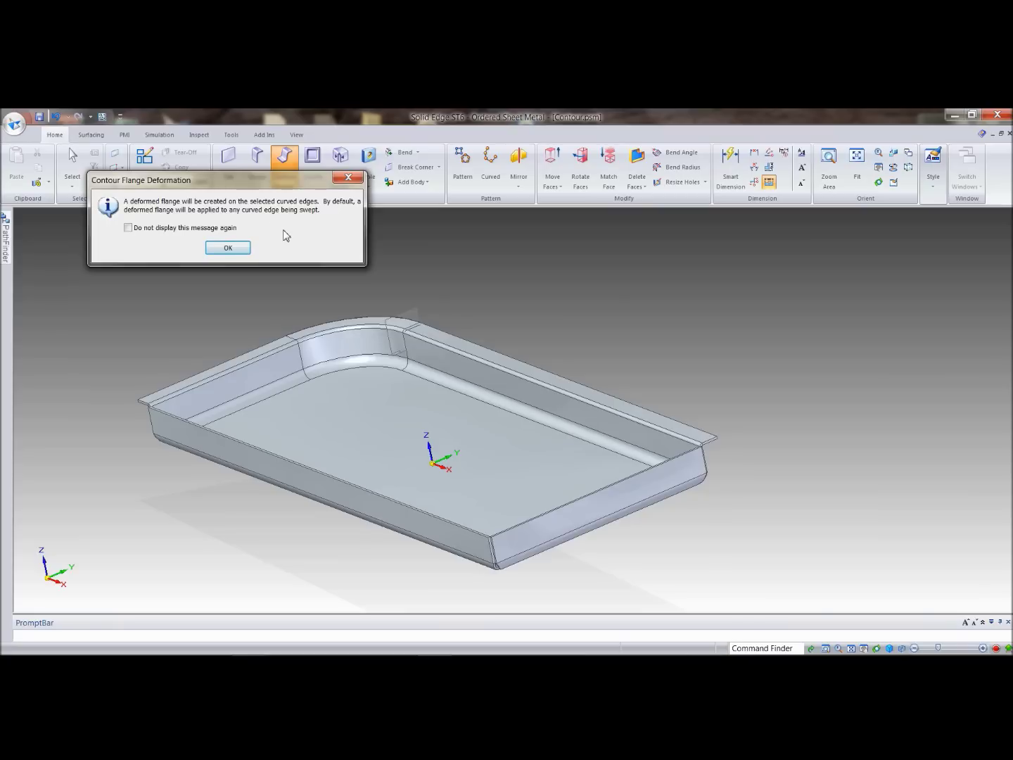
click(234, 249)
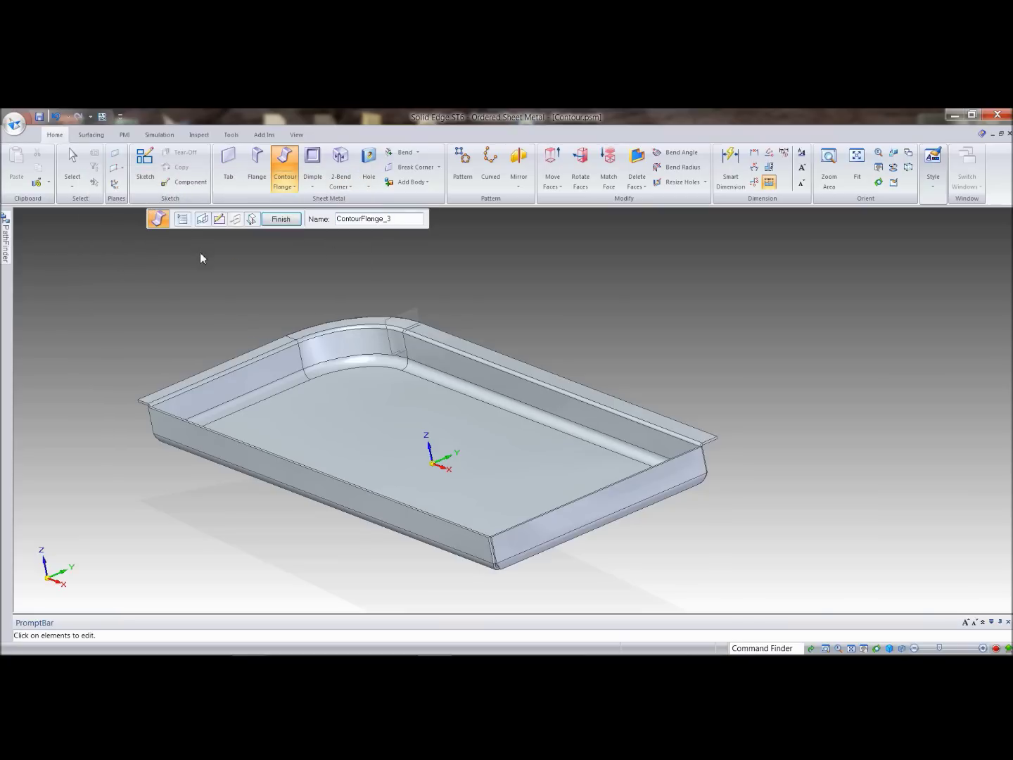
key(Escape)
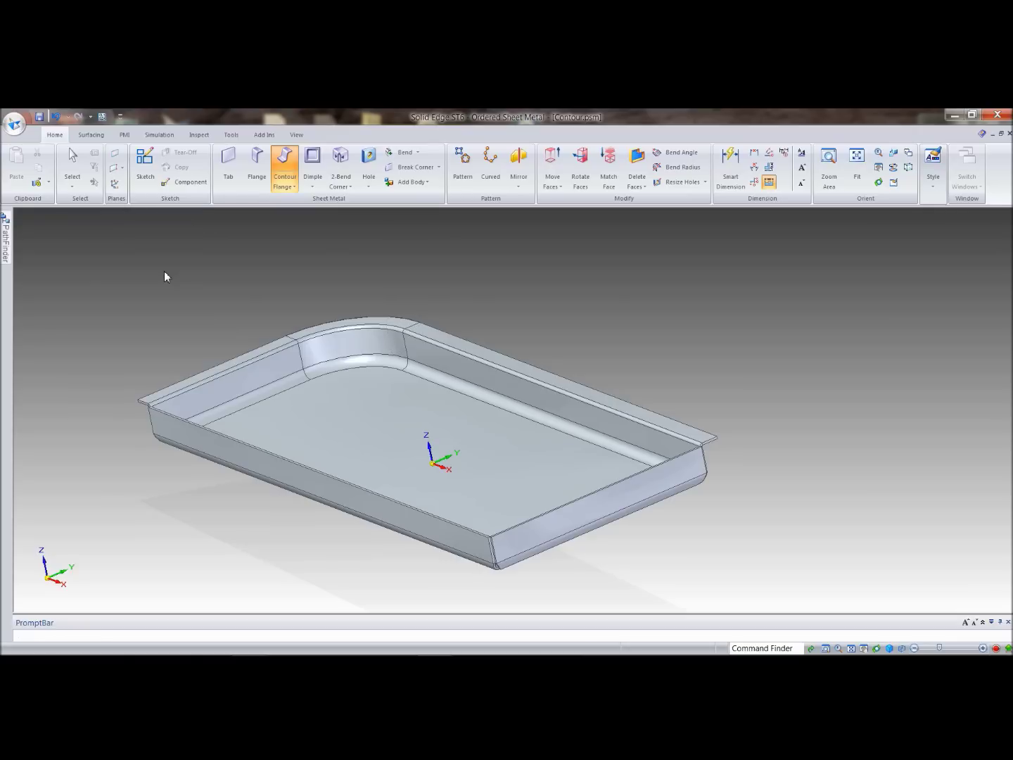
middle_drag(786, 343, 771, 439)
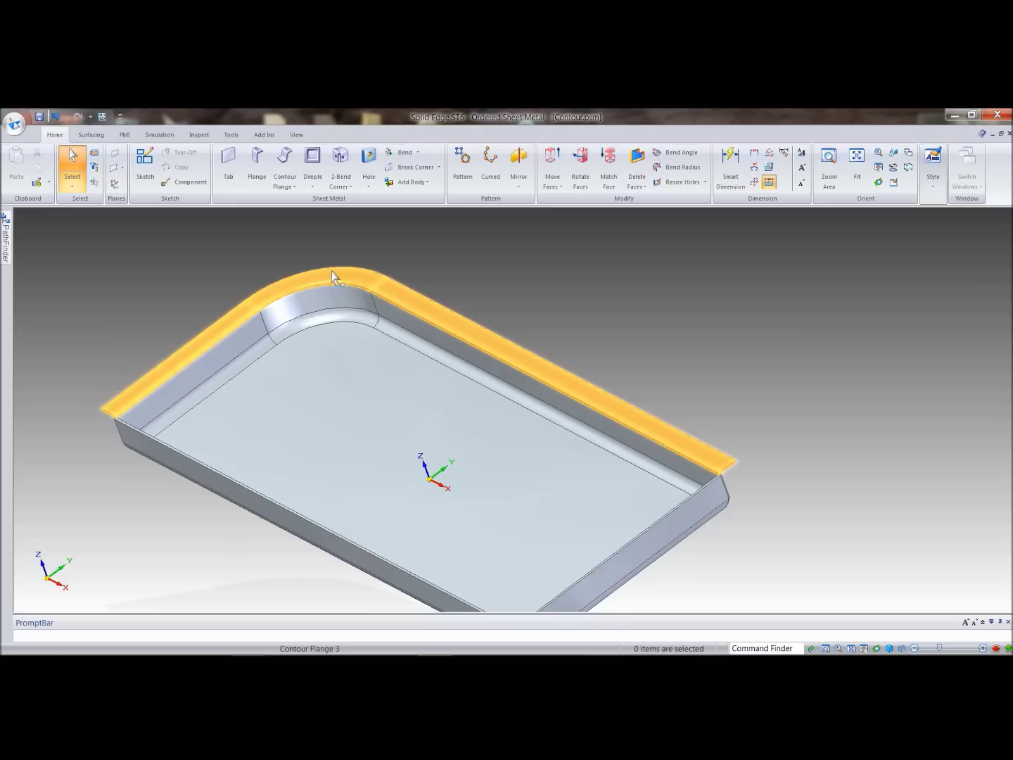
key(ctrl+i)
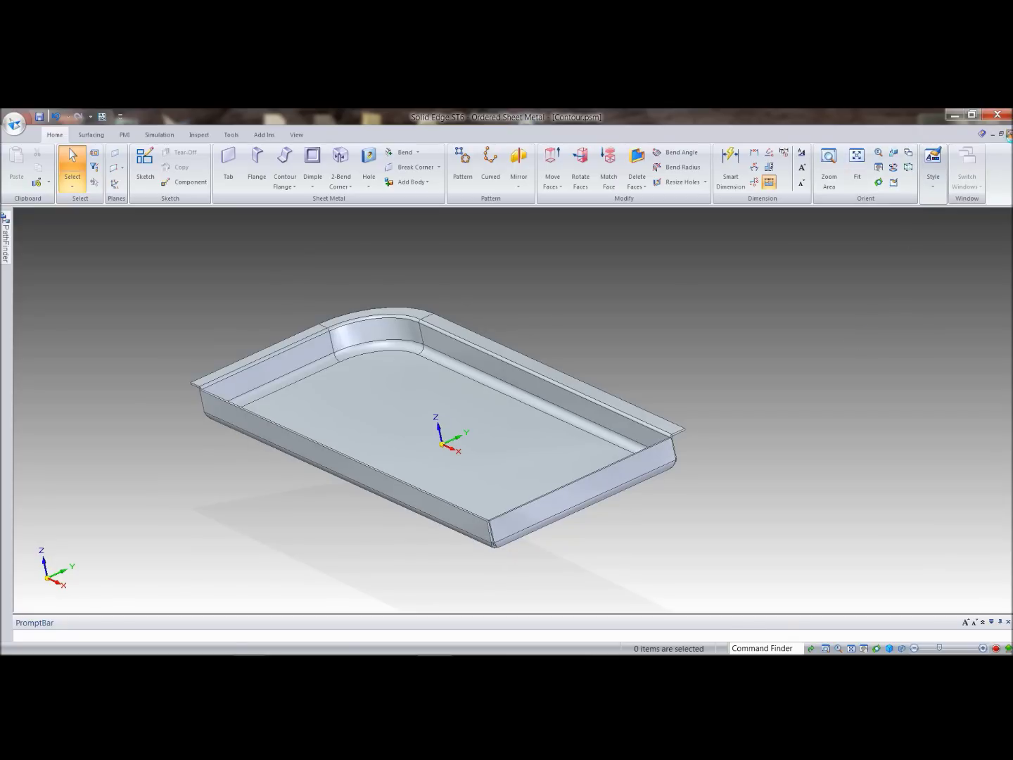
- Close Contour.psm without saving the changes and open Flatten.psm from the Support Files folder
click(1008, 133)
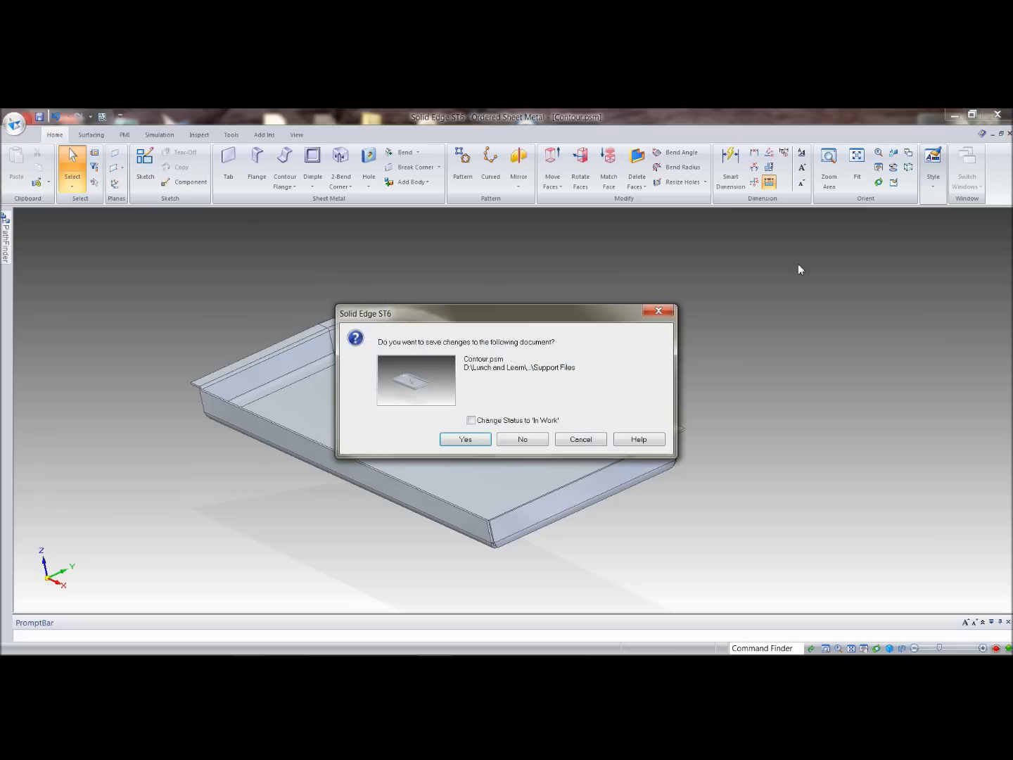
click(523, 439)
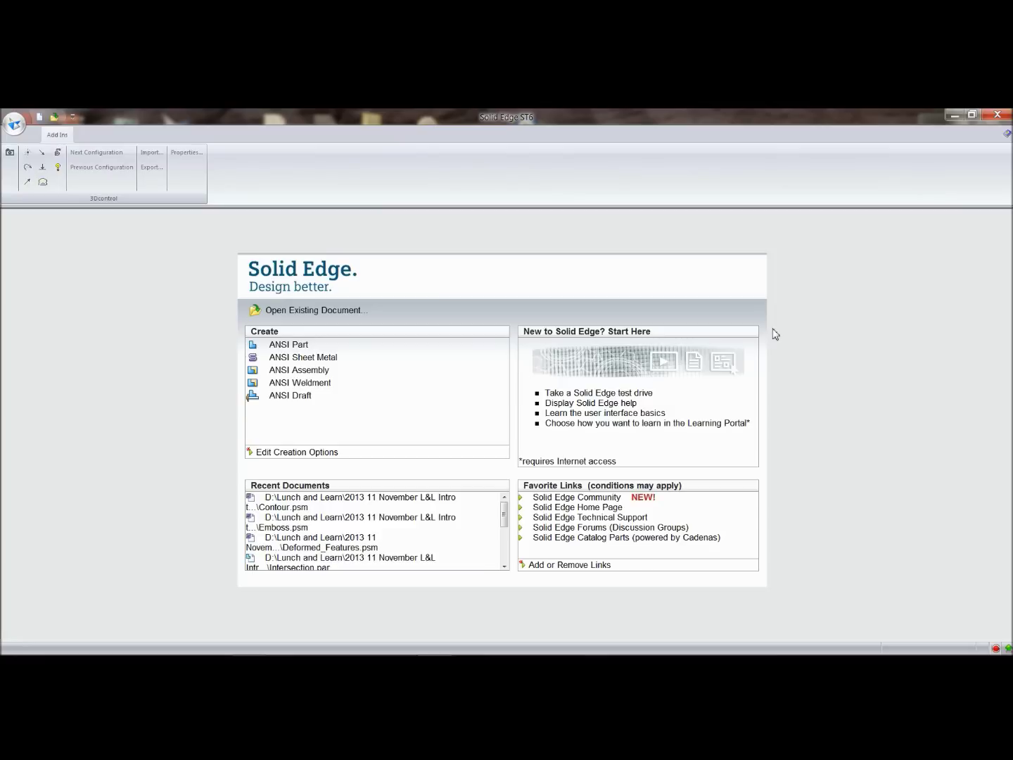
click(308, 311)
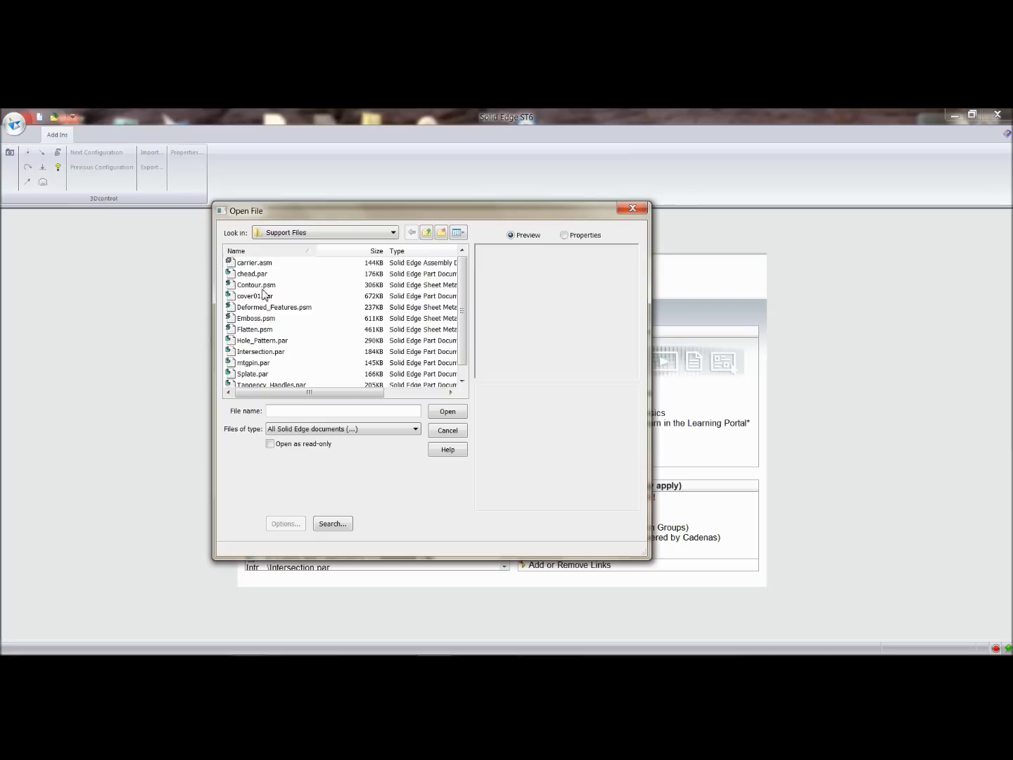
click(256, 329)
click(447, 411)
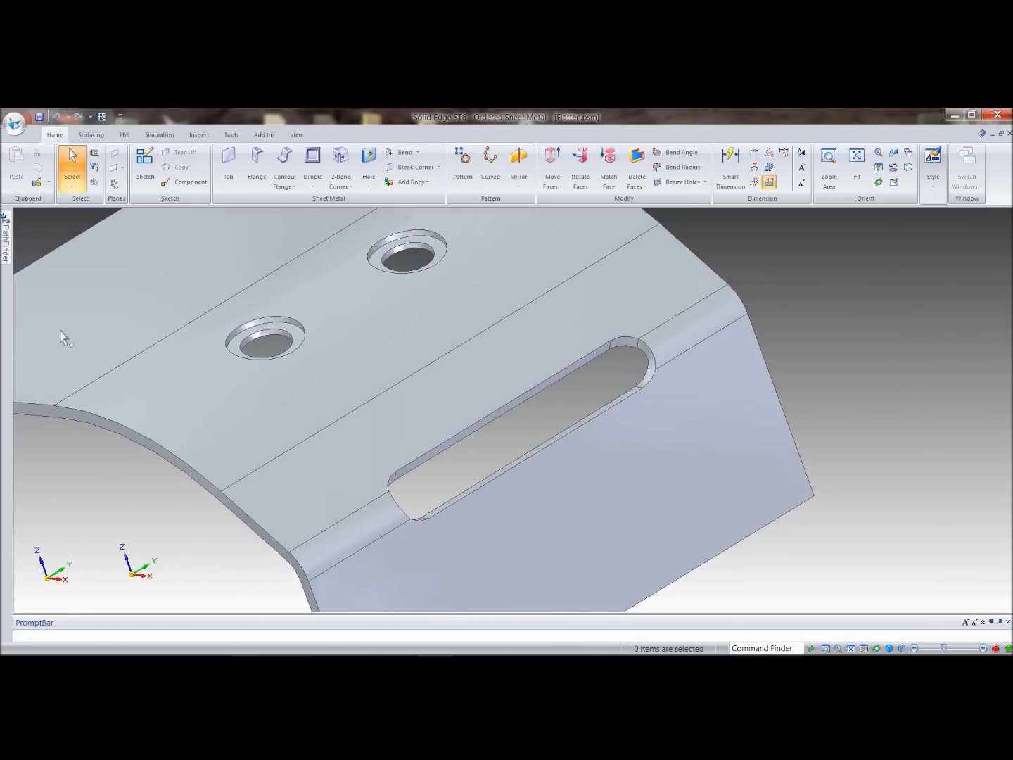
- Create a flat pattern of the bent plate with its large planar top face oriented upward and that face's front edge defining the x-axis and origin
mouse_move(6, 227)
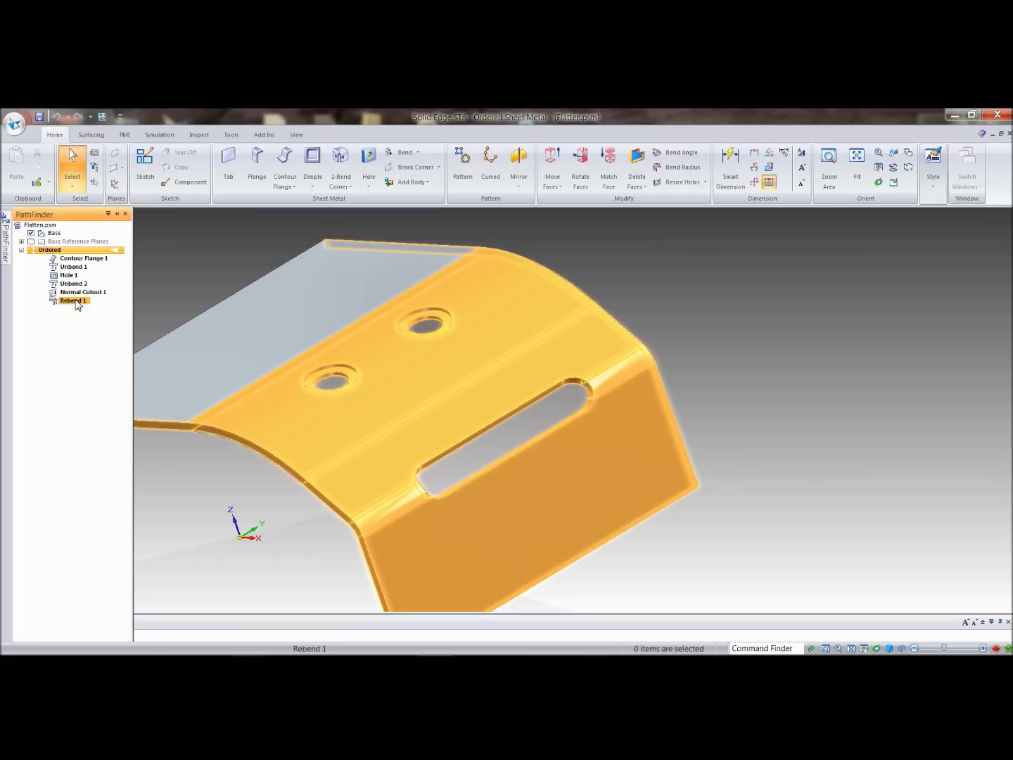
scroll(776, 289, down, 3)
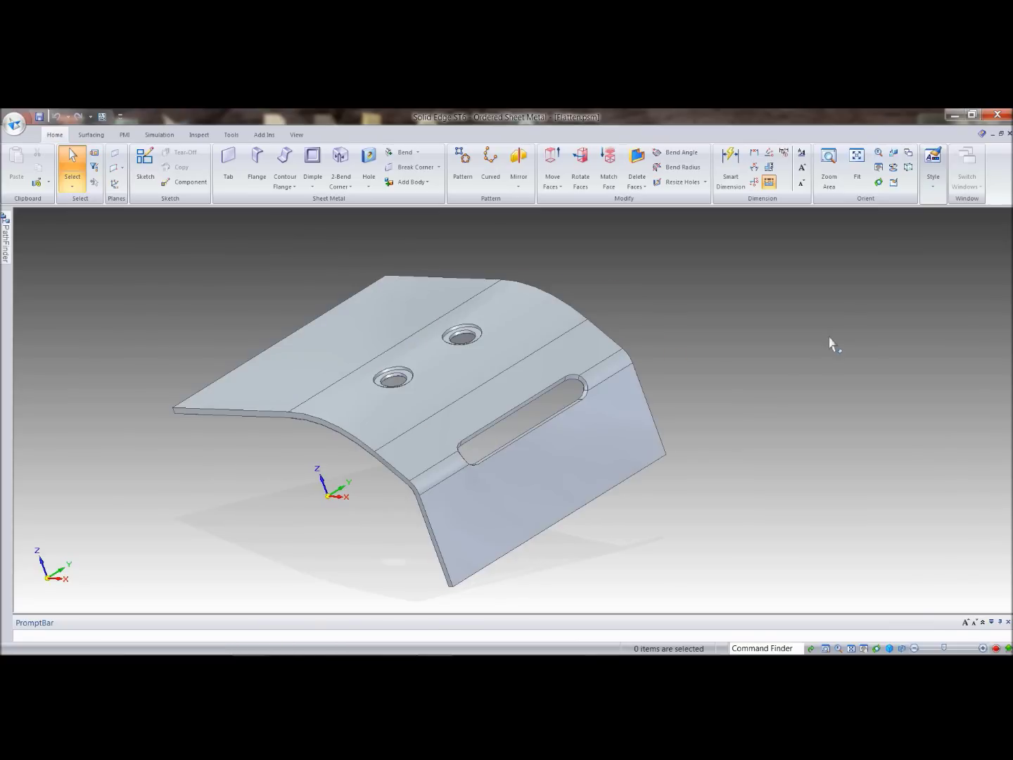
key(ctrl+f)
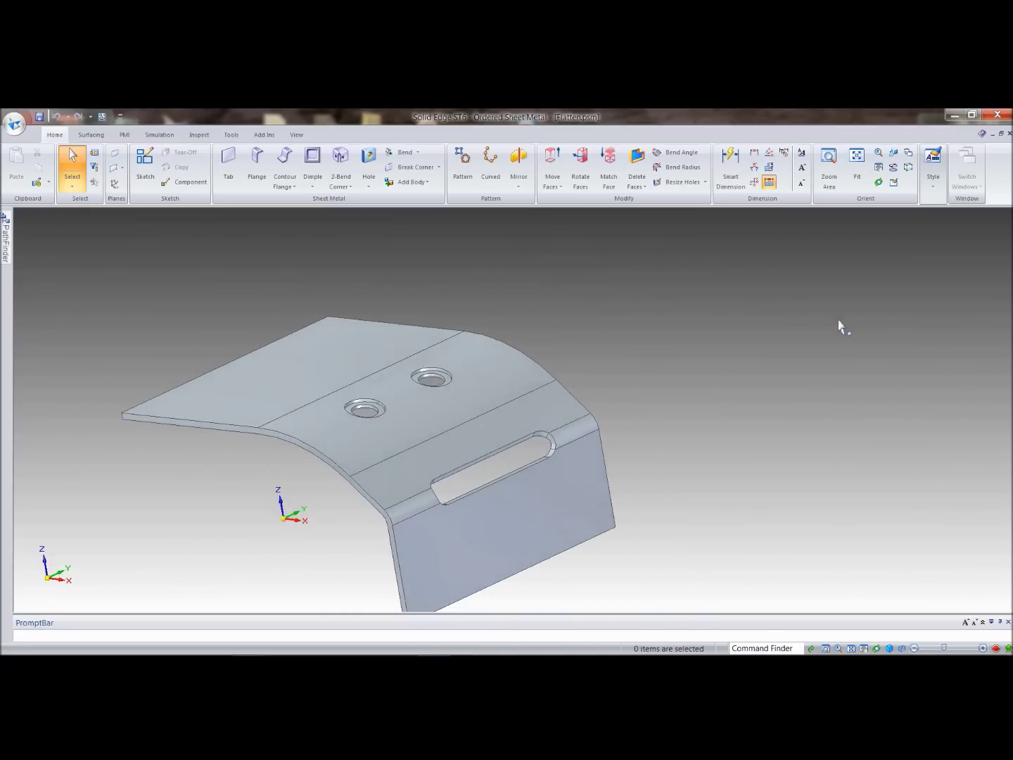
click(199, 135)
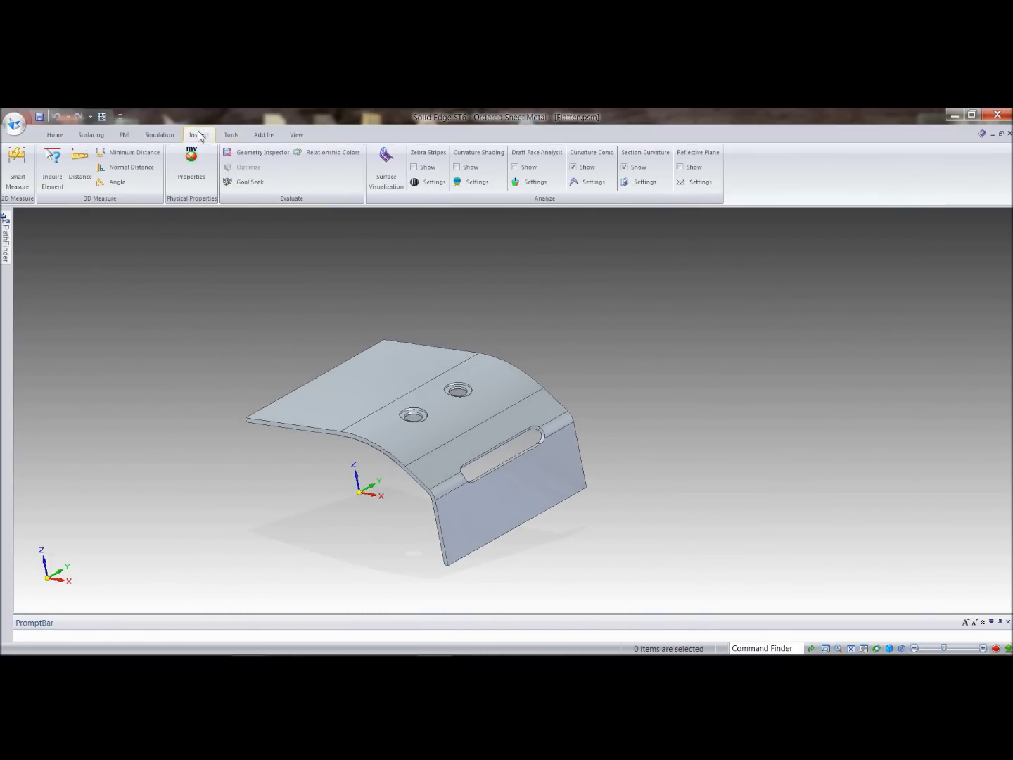
click(226, 137)
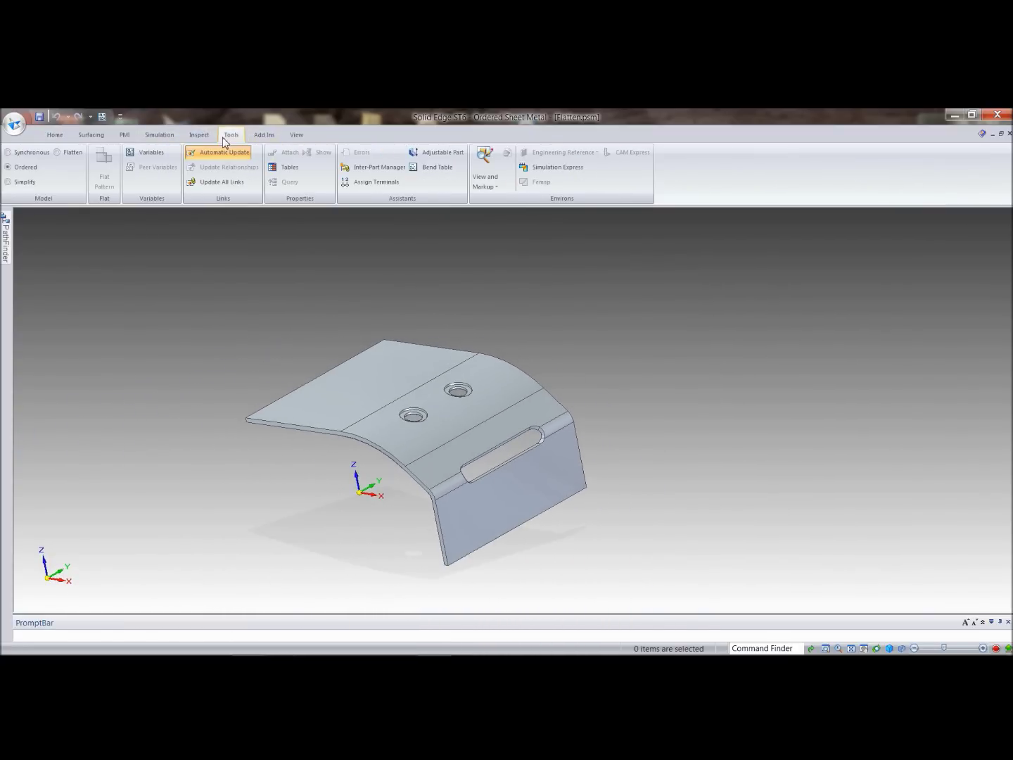
click(59, 152)
click(316, 417)
click(306, 429)
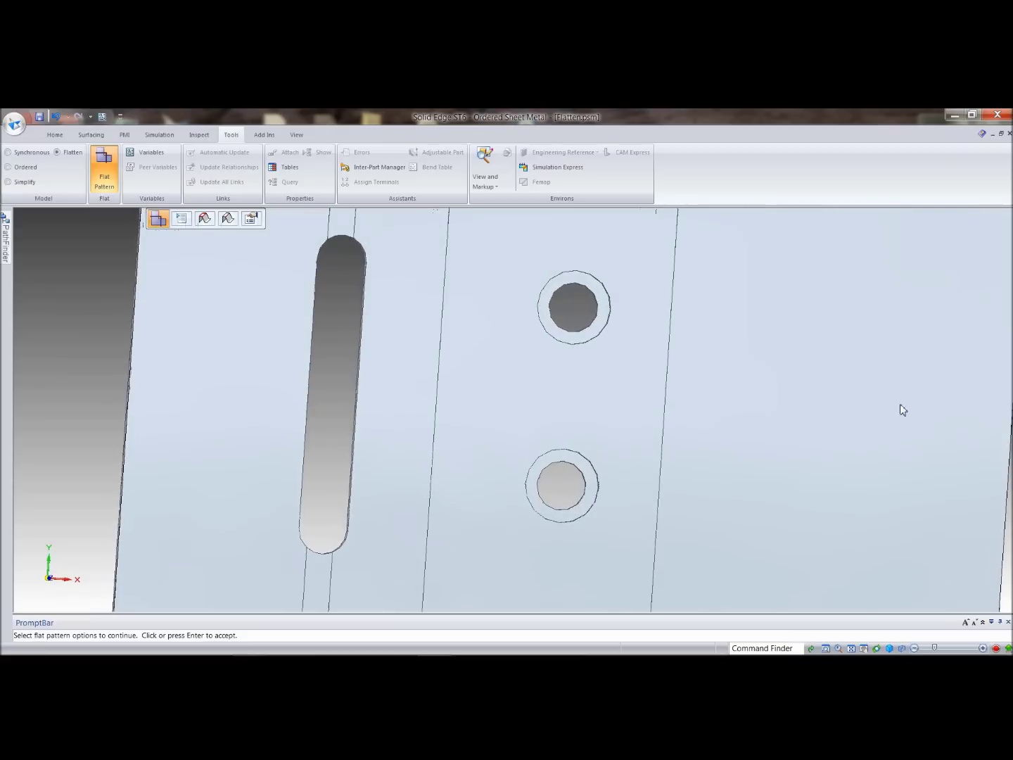
middle_drag(96, 398, 1001, 384)
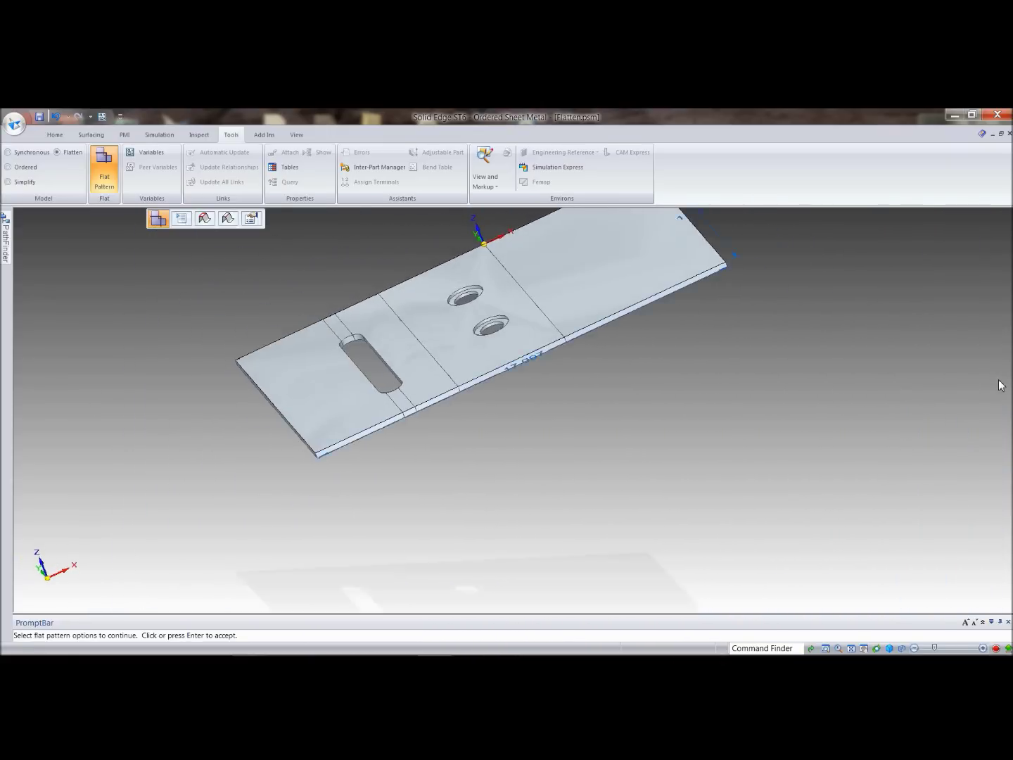
mouse_move(1001, 385)
middle_down()
mouse_move(947, 410)
mouse_move(776, 411)
mouse_move(800, 436)
mouse_move(879, 420)
mouse_move(842, 400)
mouse_move(680, 434)
middle_up()
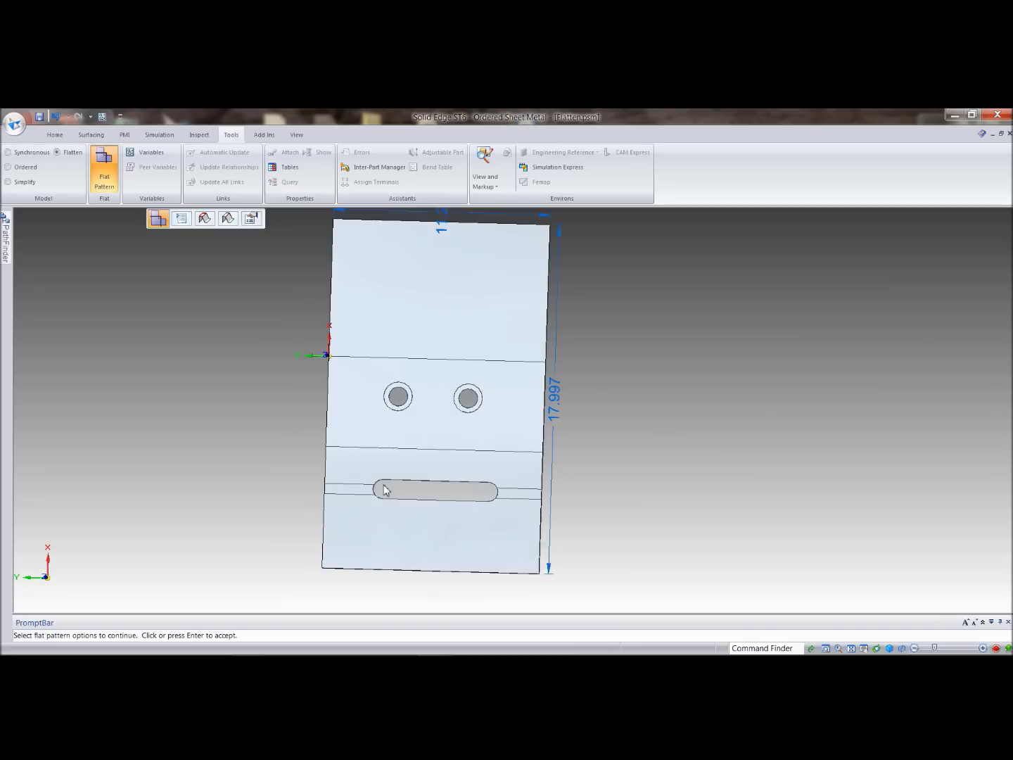
middle_drag(815, 366, 868, 357)
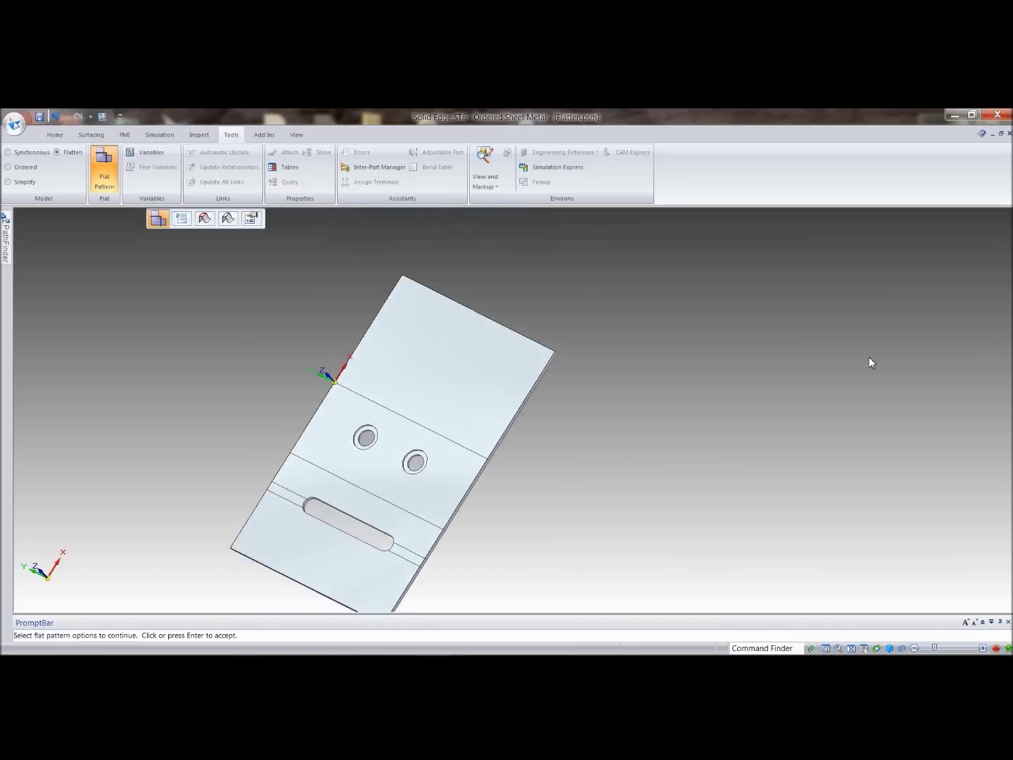
click(750, 426)
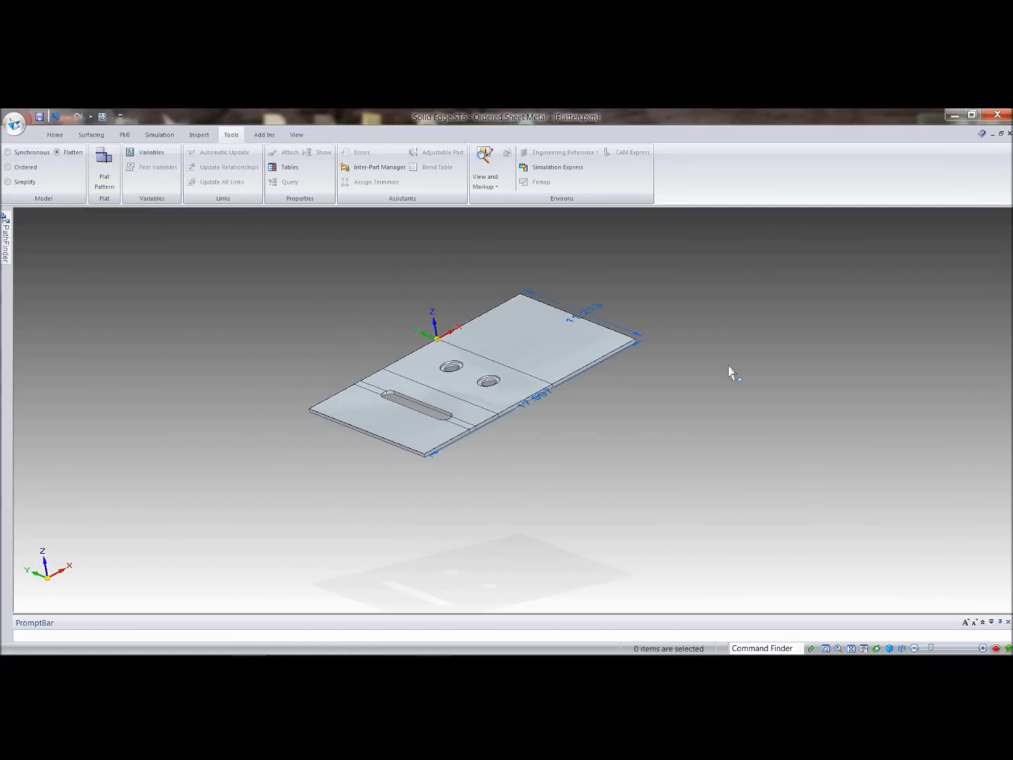